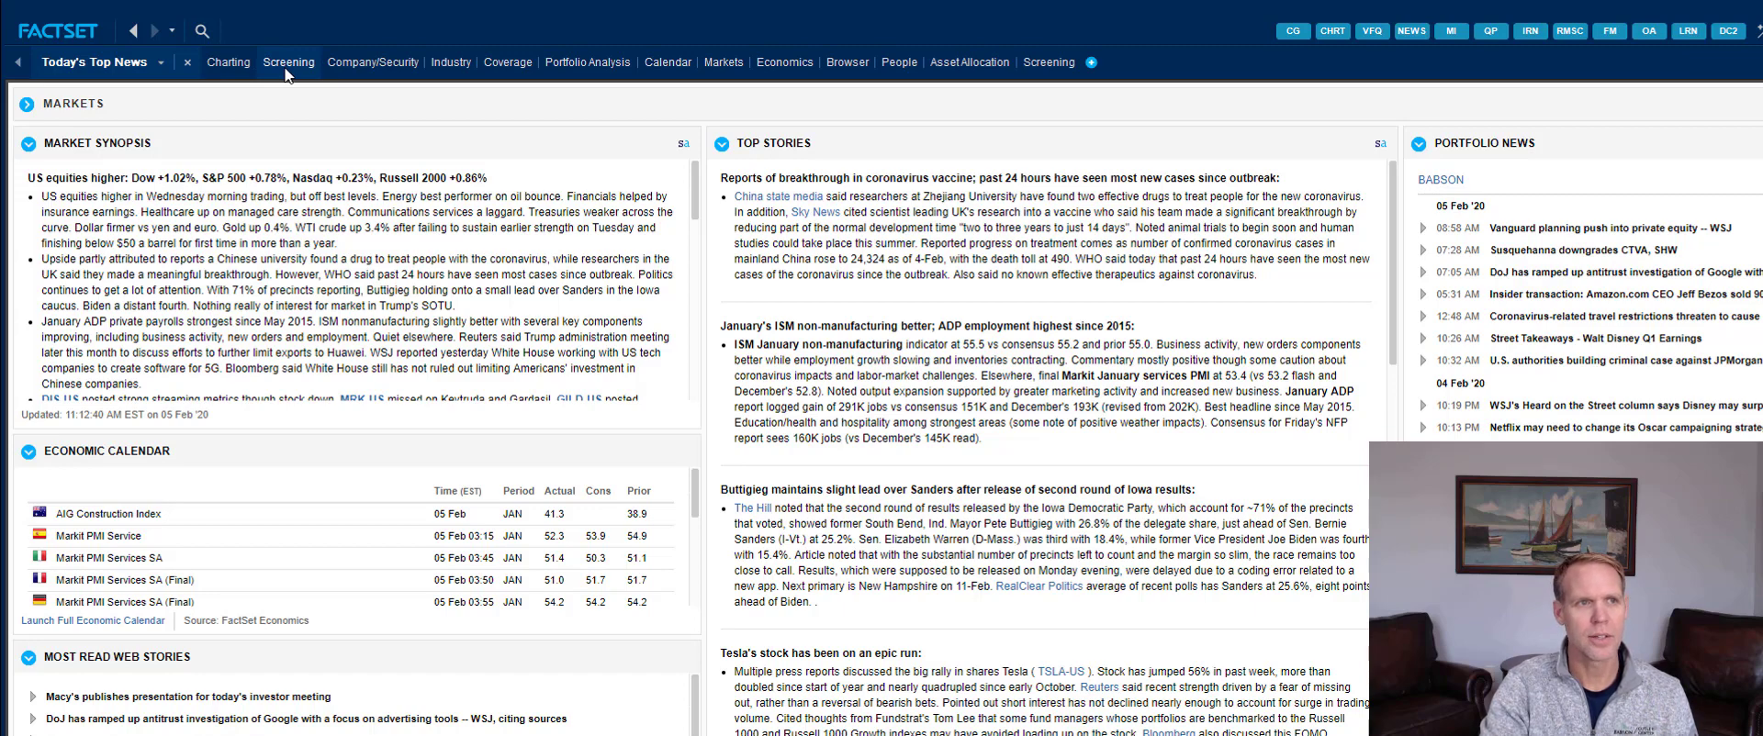
Step: Open the Universal Screening application and load the equity Starter Screen
click(204, 31)
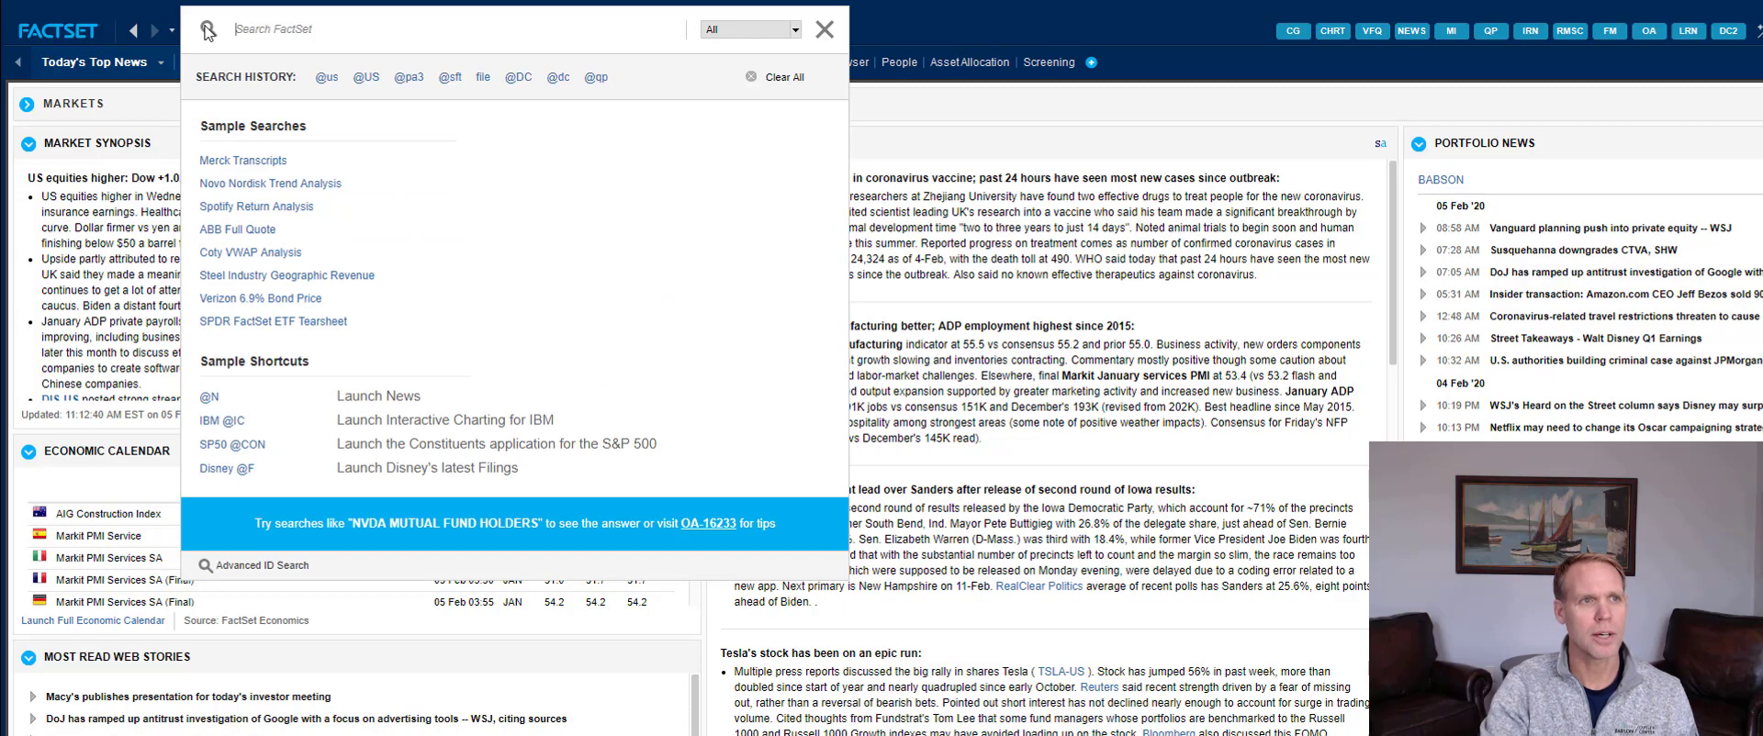
text(@us)
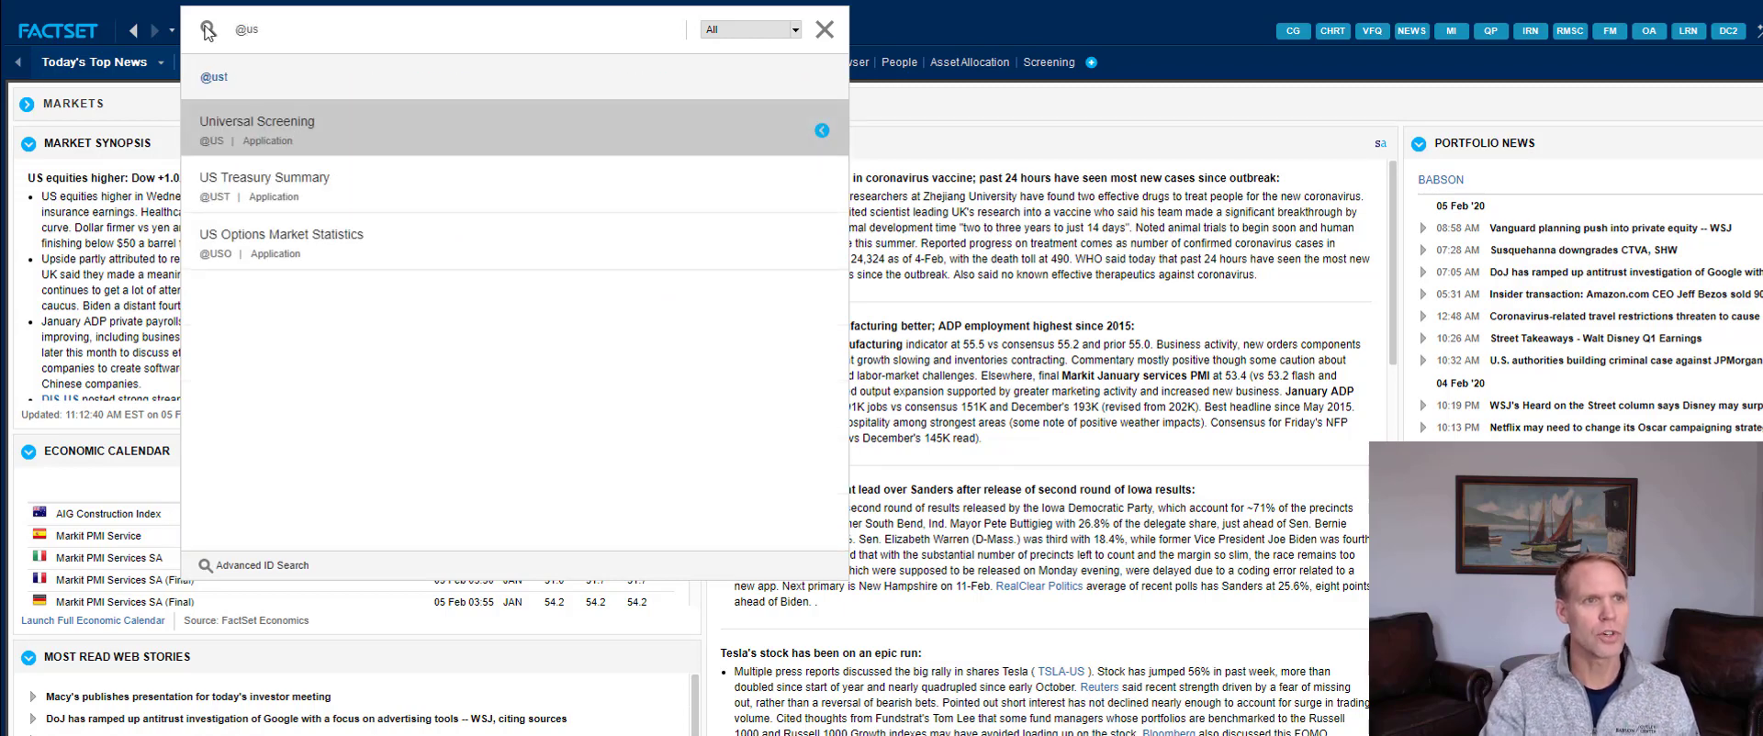
click(288, 123)
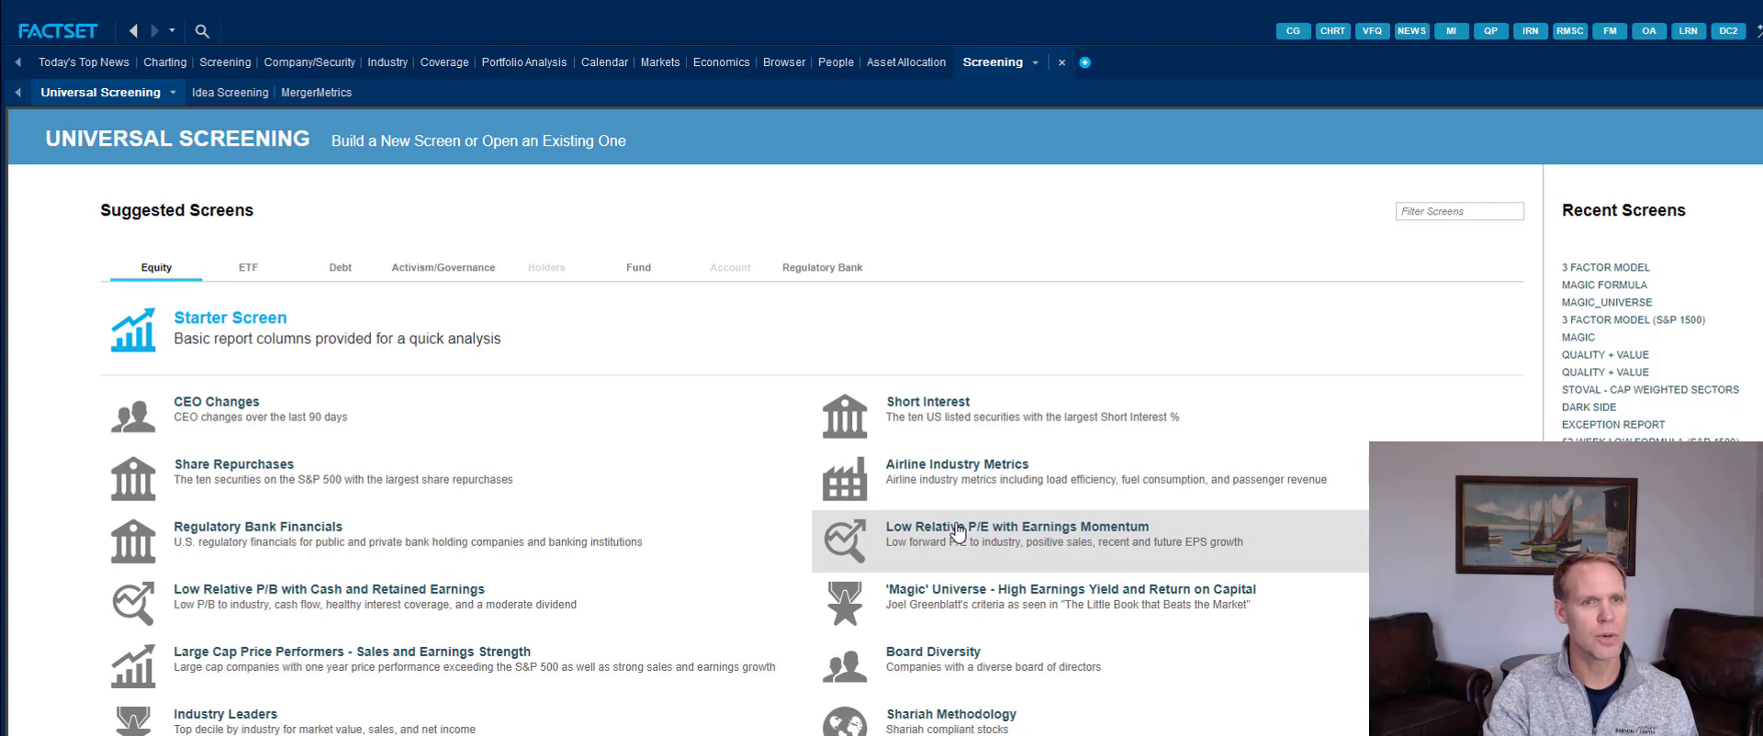
click(210, 342)
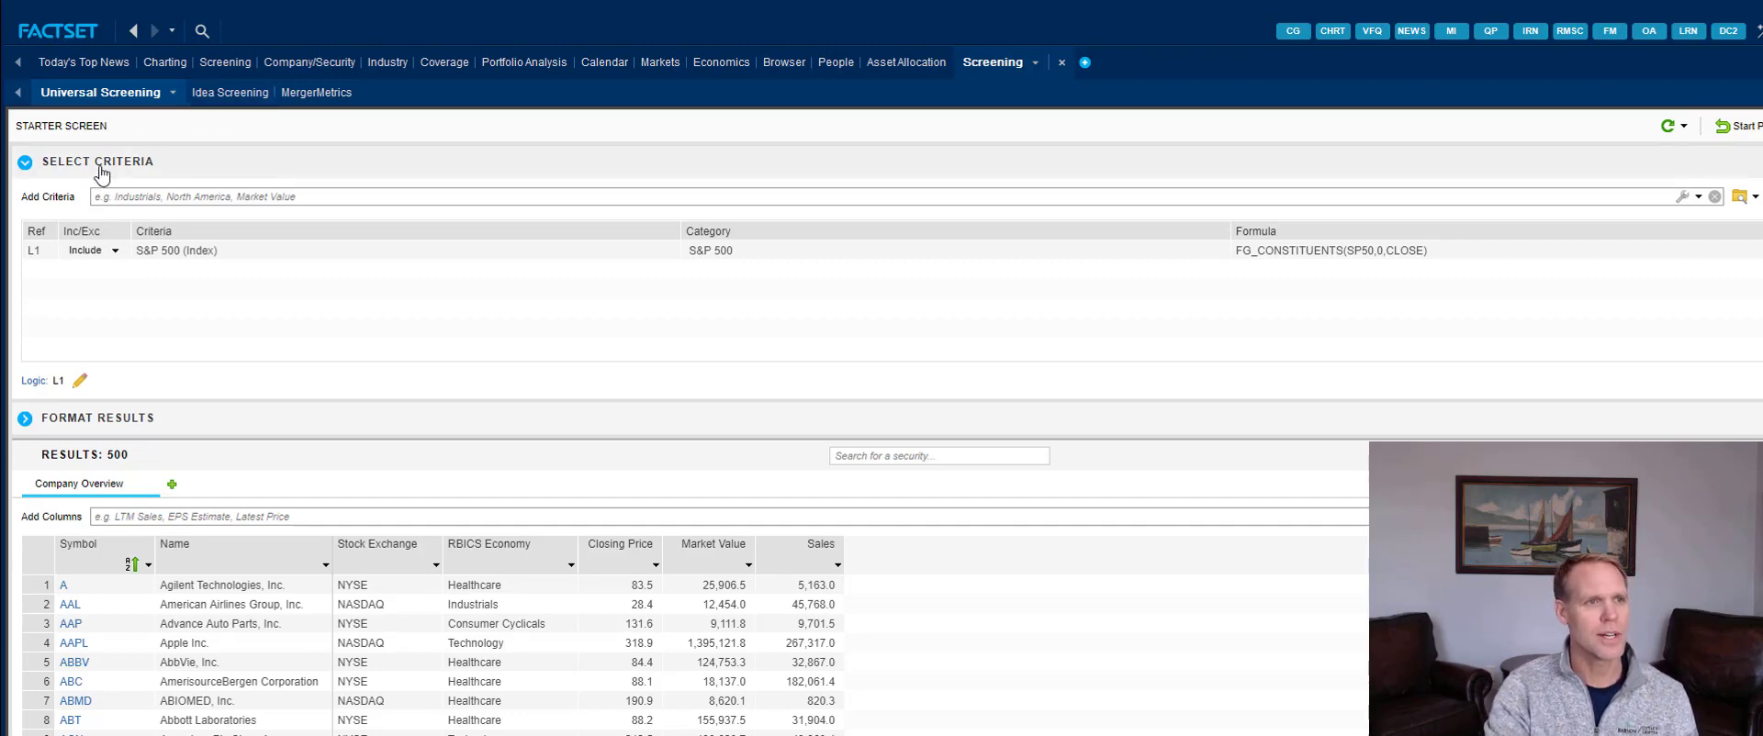
Step: Replace the S&P 500 index criterion with the North America > United States geography criterion
click(108, 258)
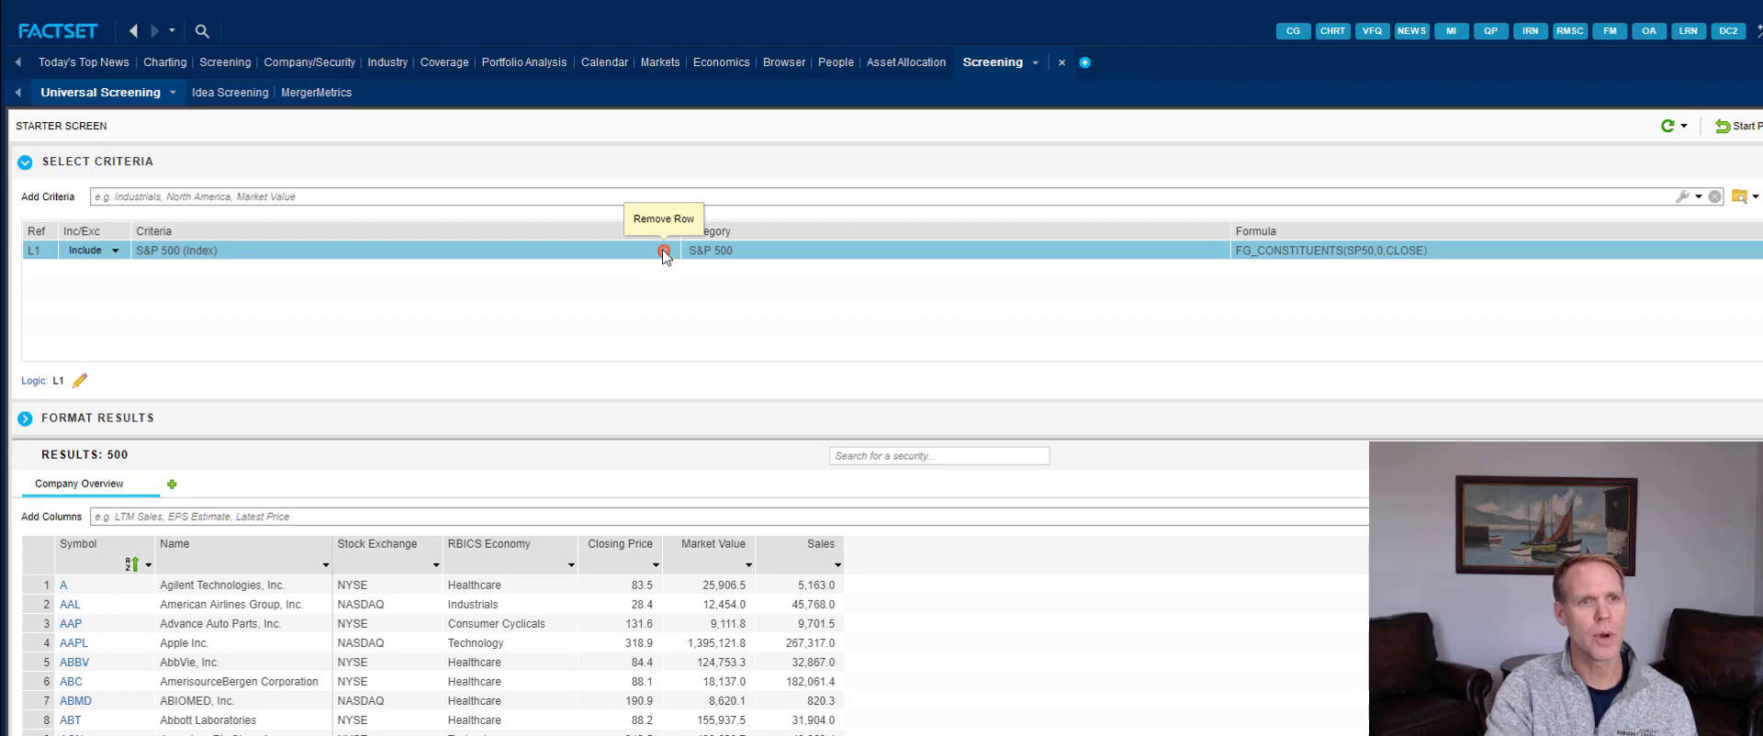
click(662, 251)
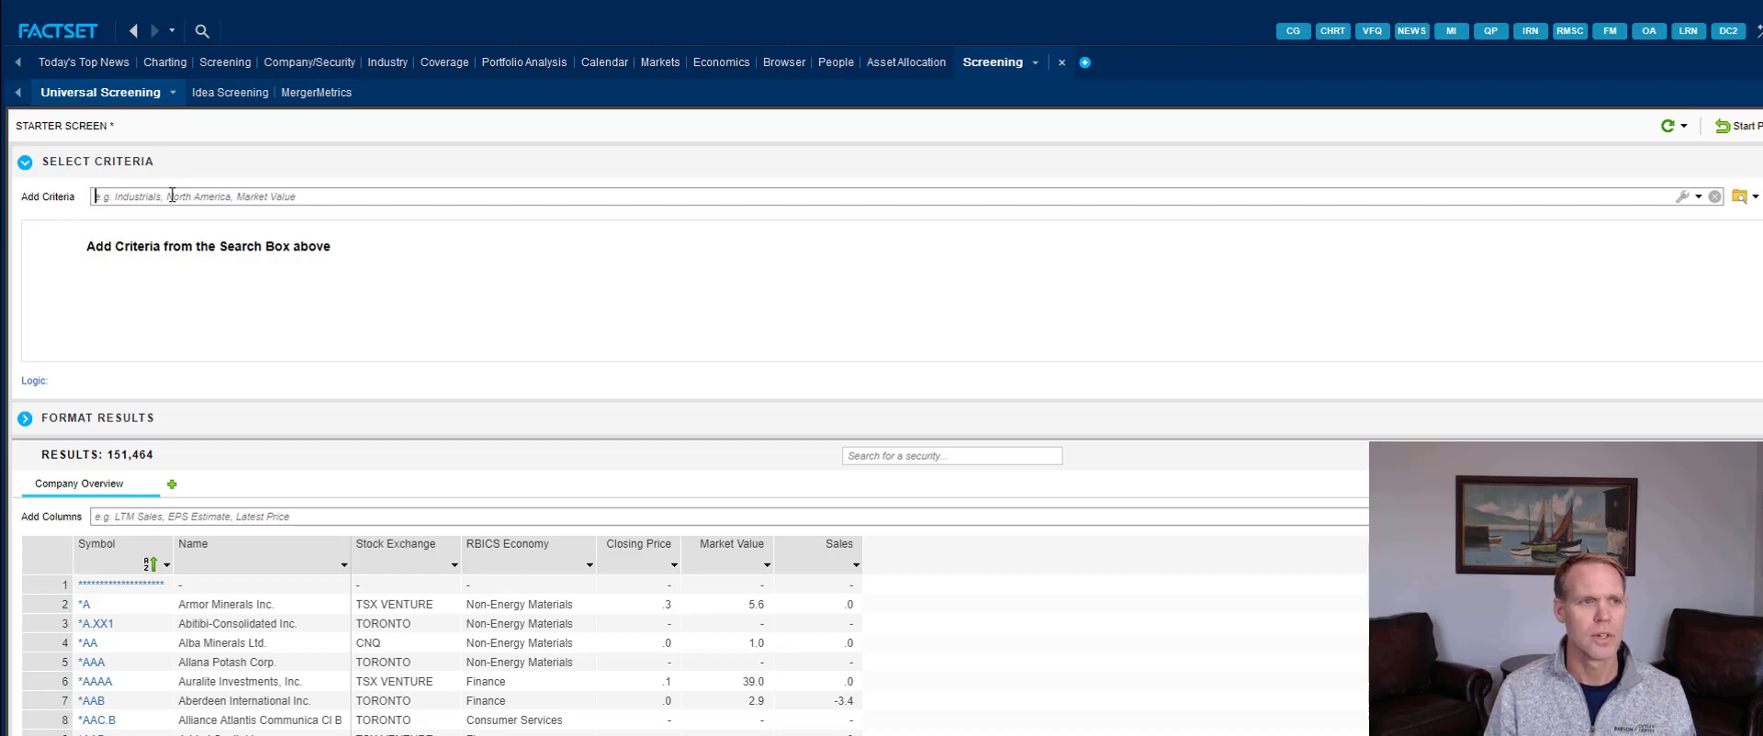
text(north)
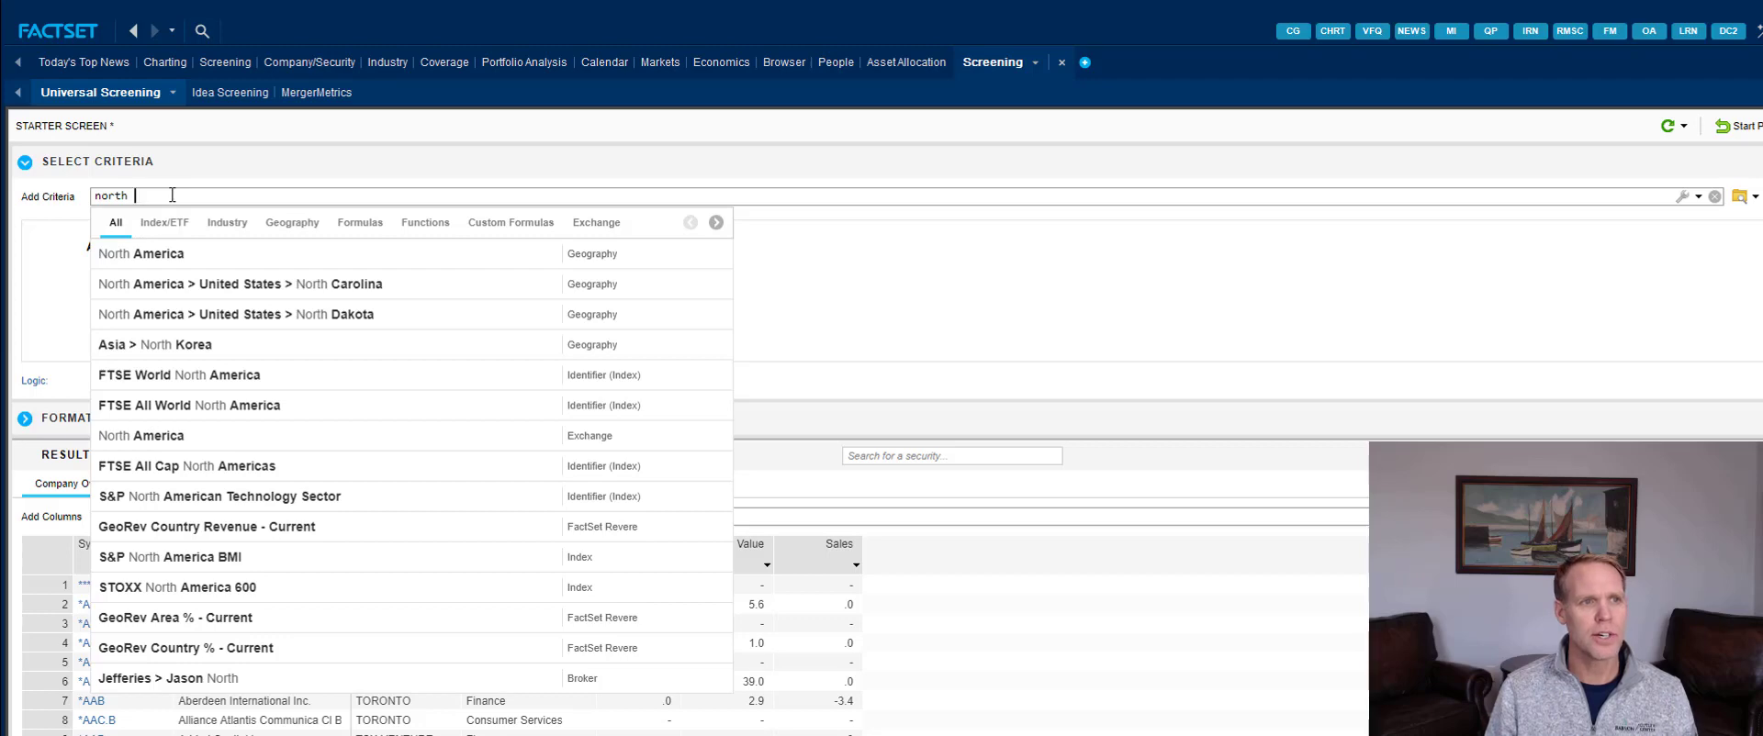
text( amer)
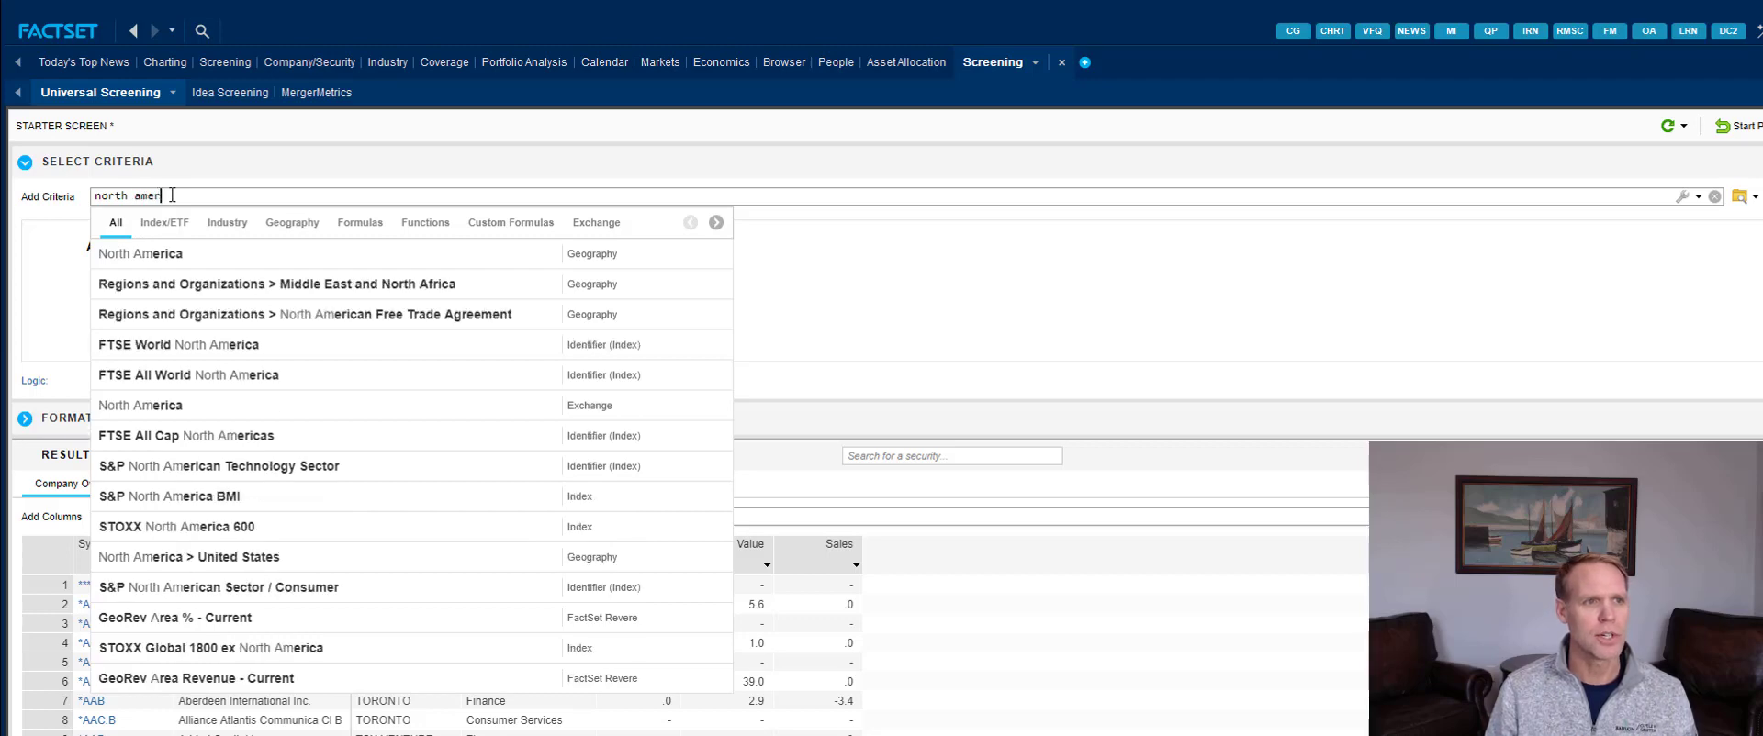
text(ica)
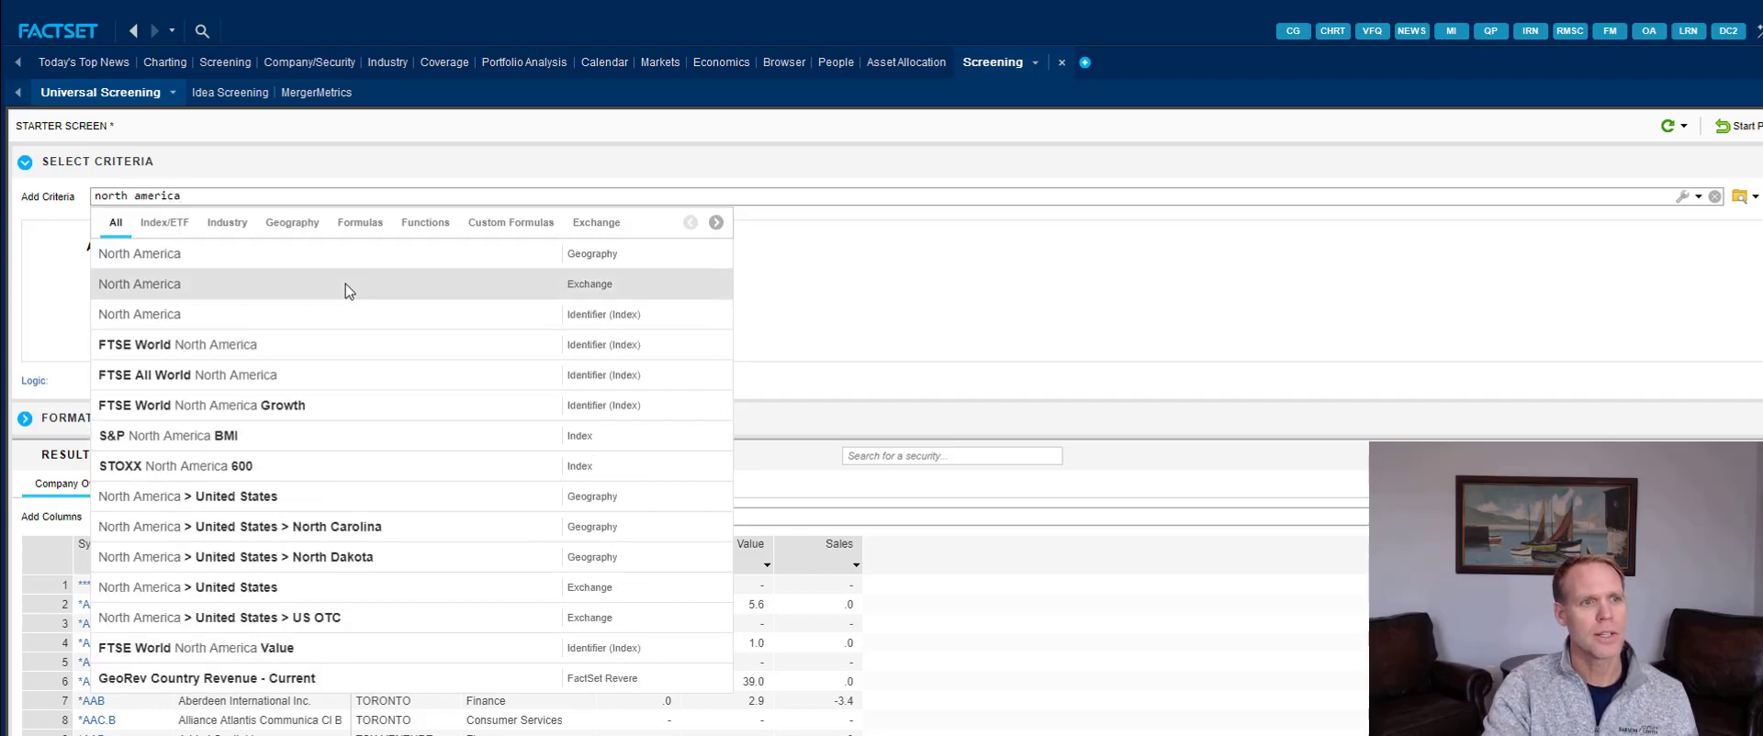
click(255, 507)
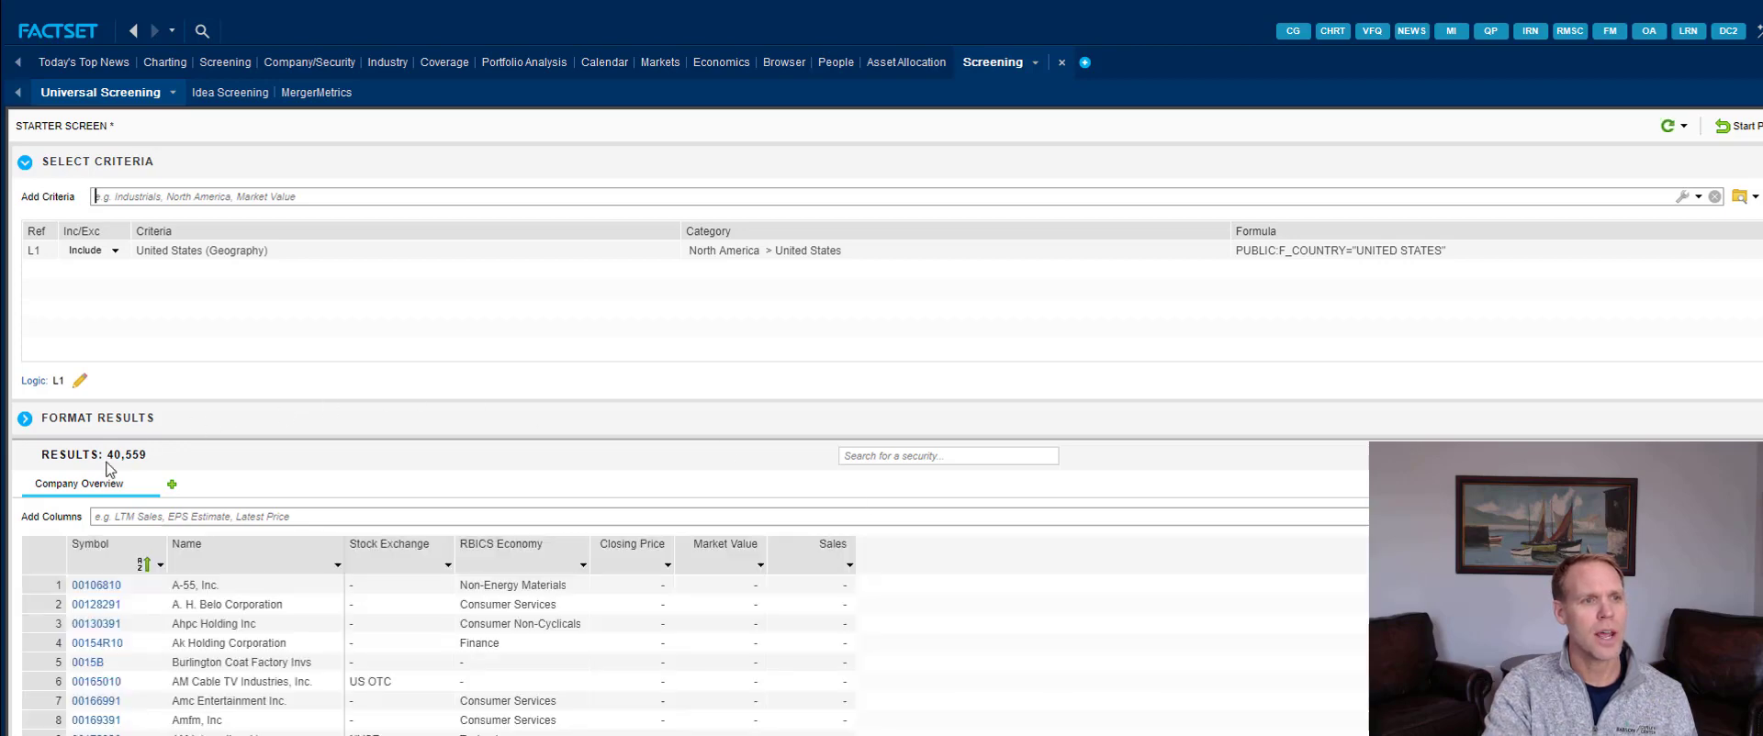
mouse_move(107, 462)
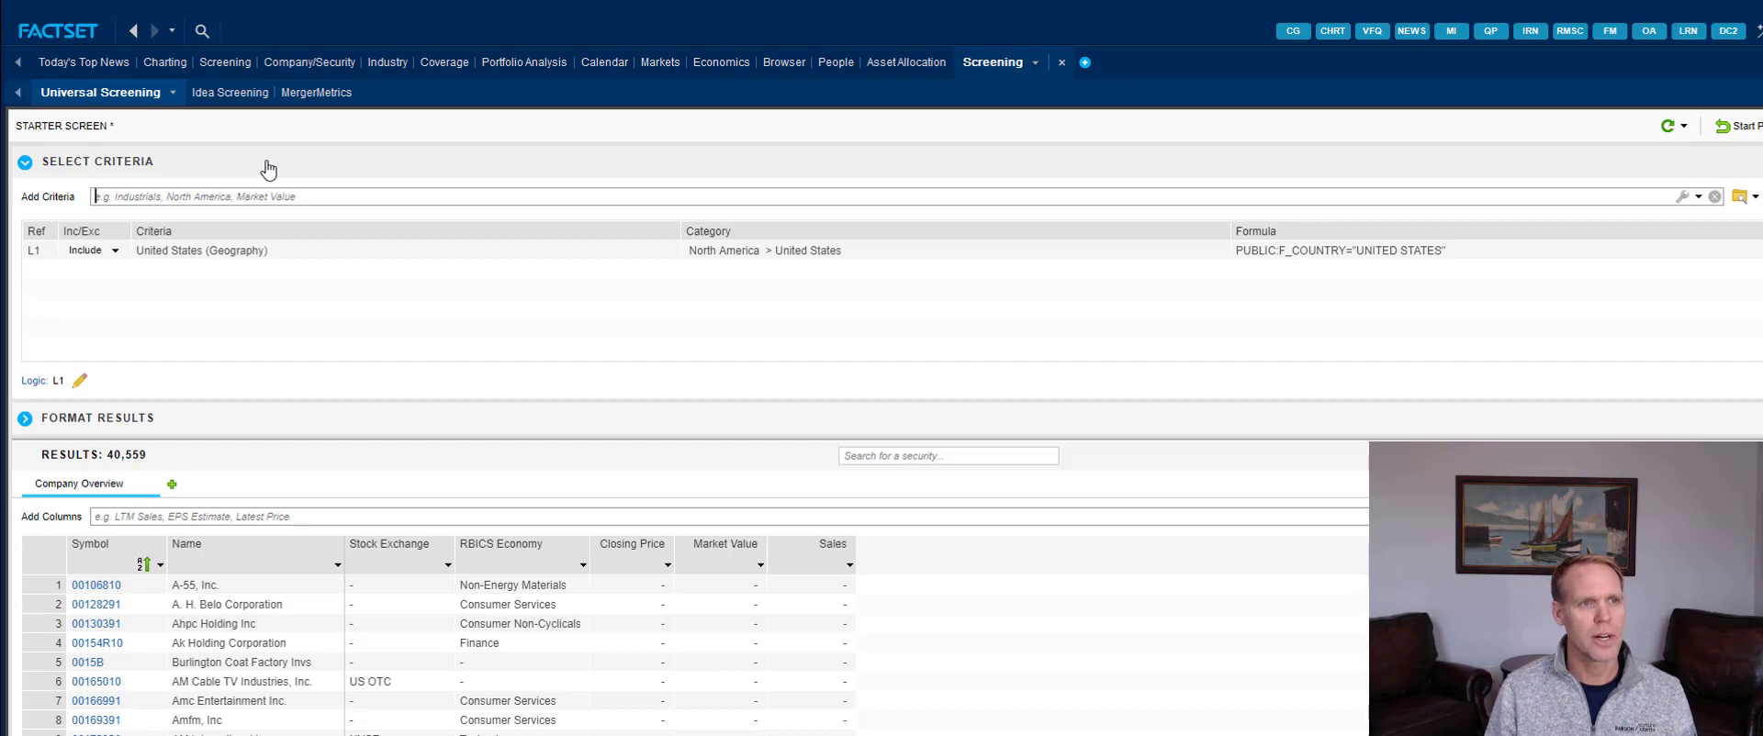
Step: Enter a Market Value - Company Level criterion requiring a value greater than 1000
text(market )
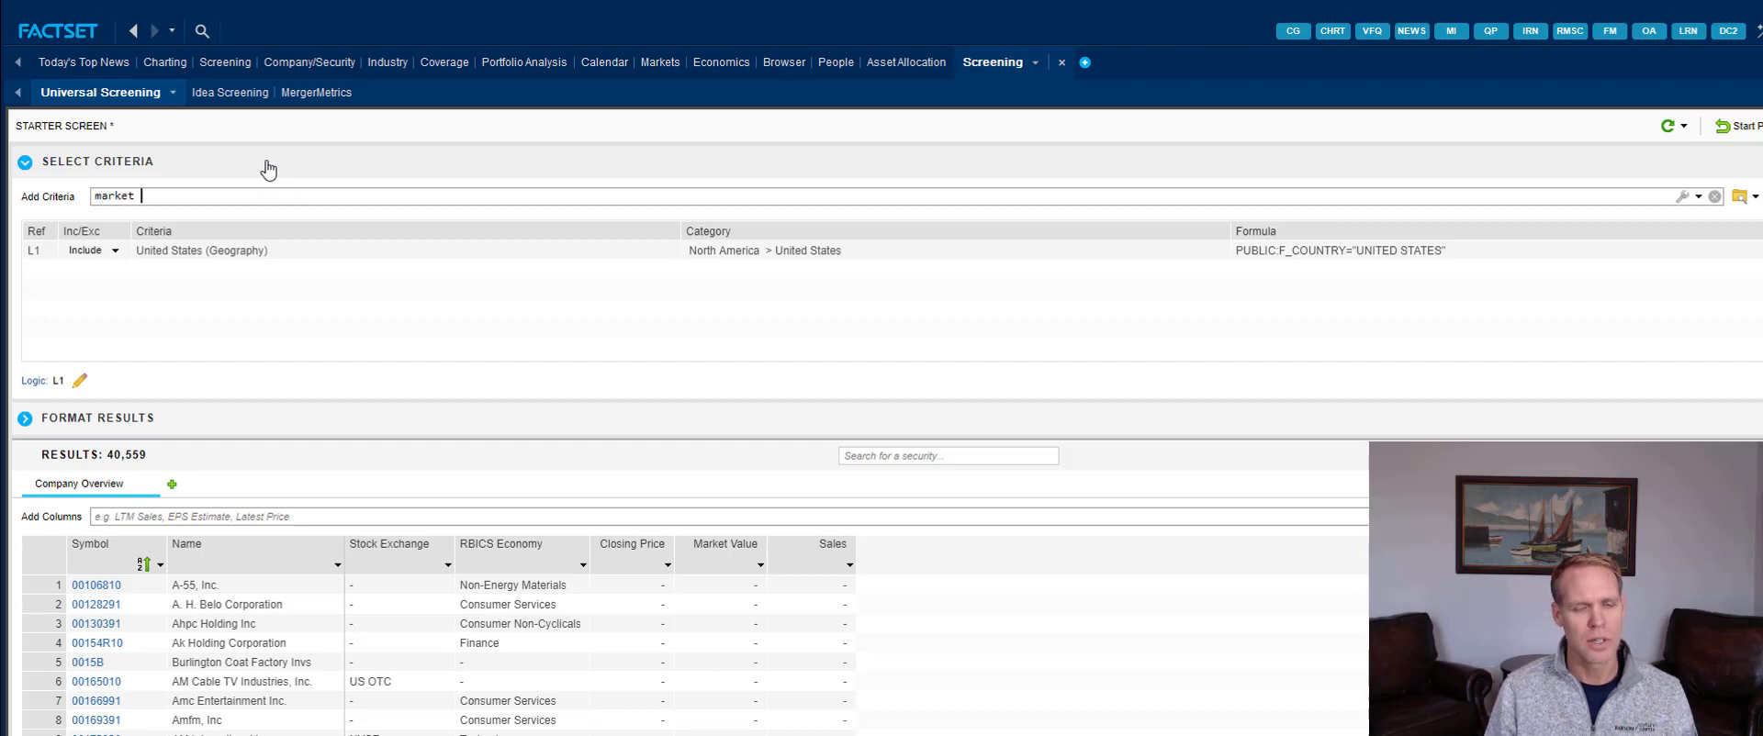
text(vale)
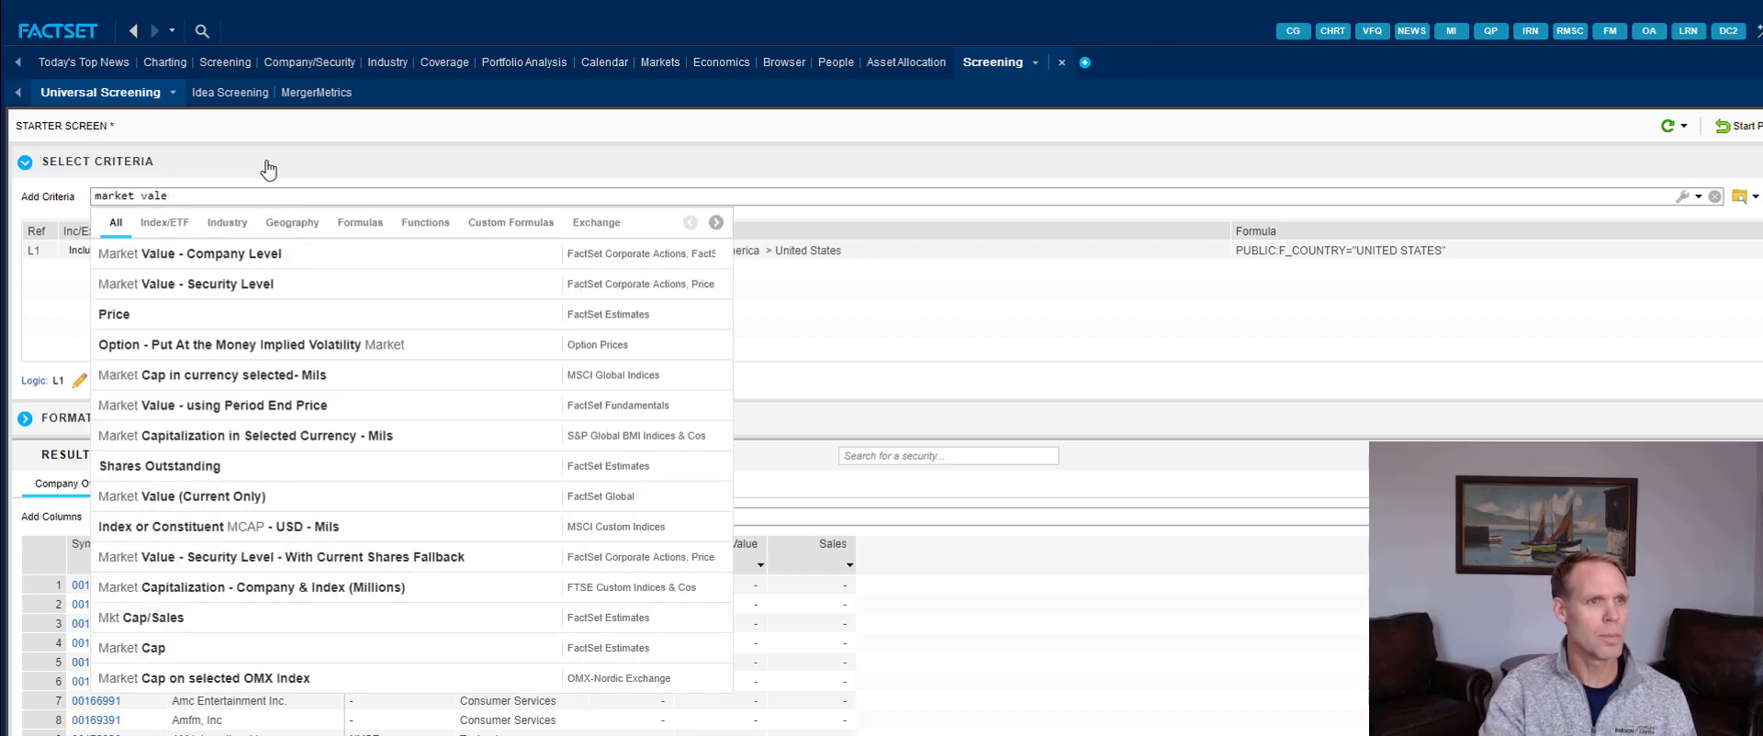
key(BackSpace)
text(ue)
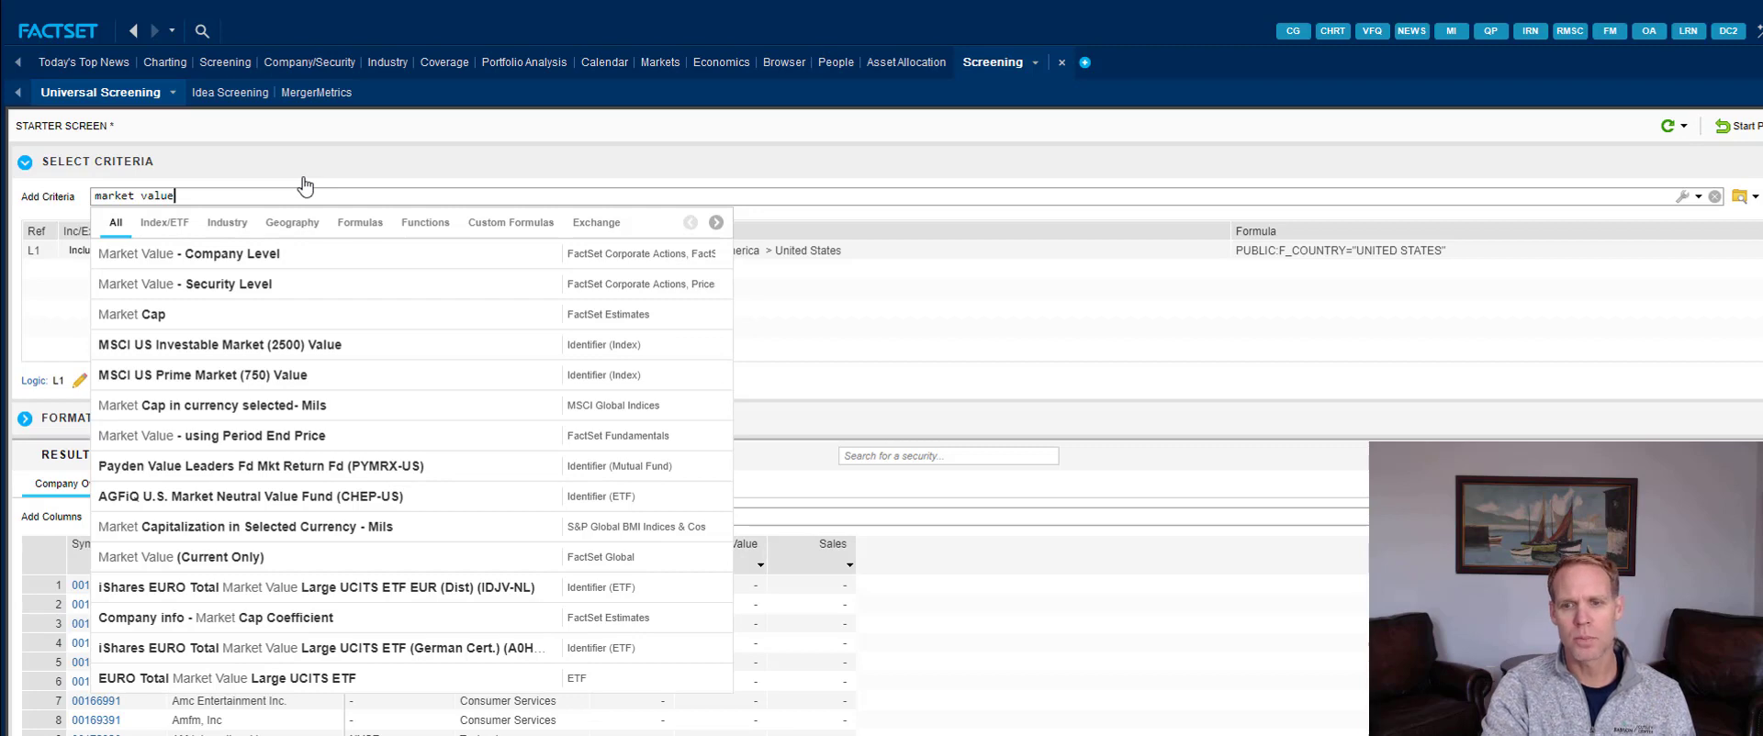
click(220, 257)
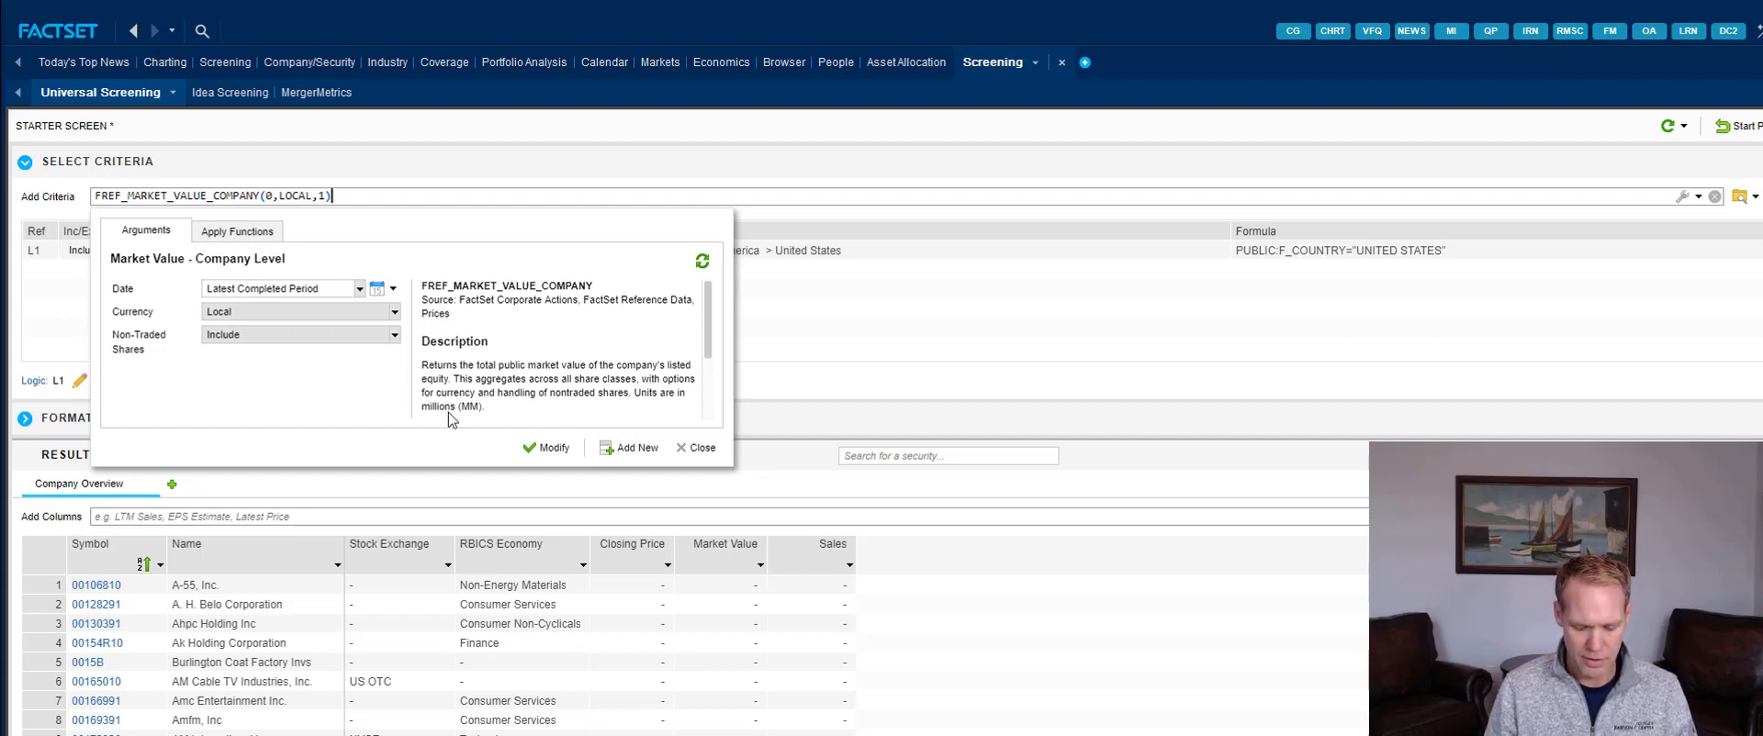
text(>)
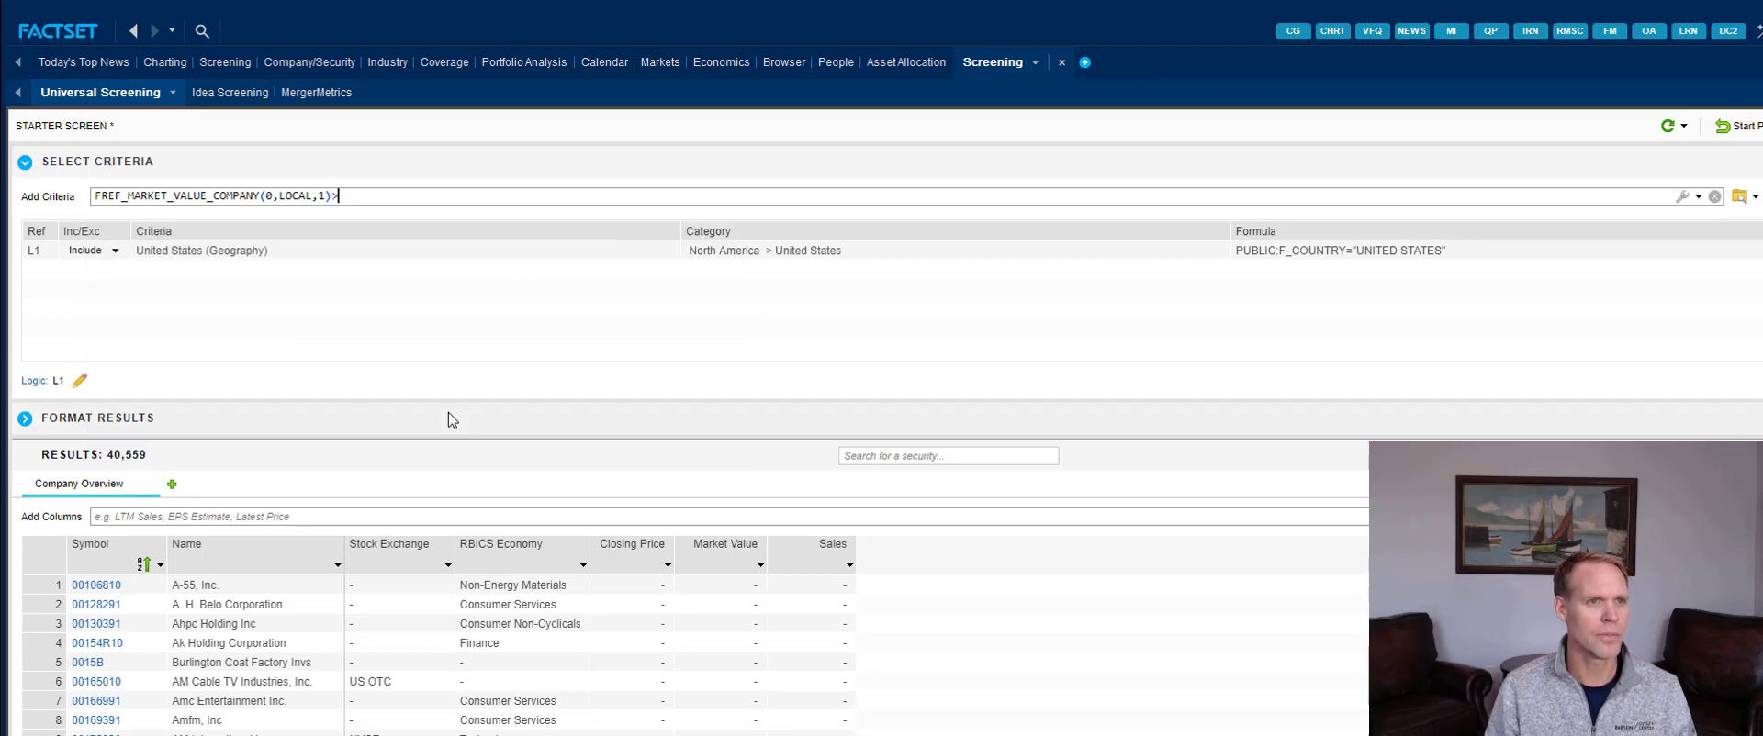
text(100)
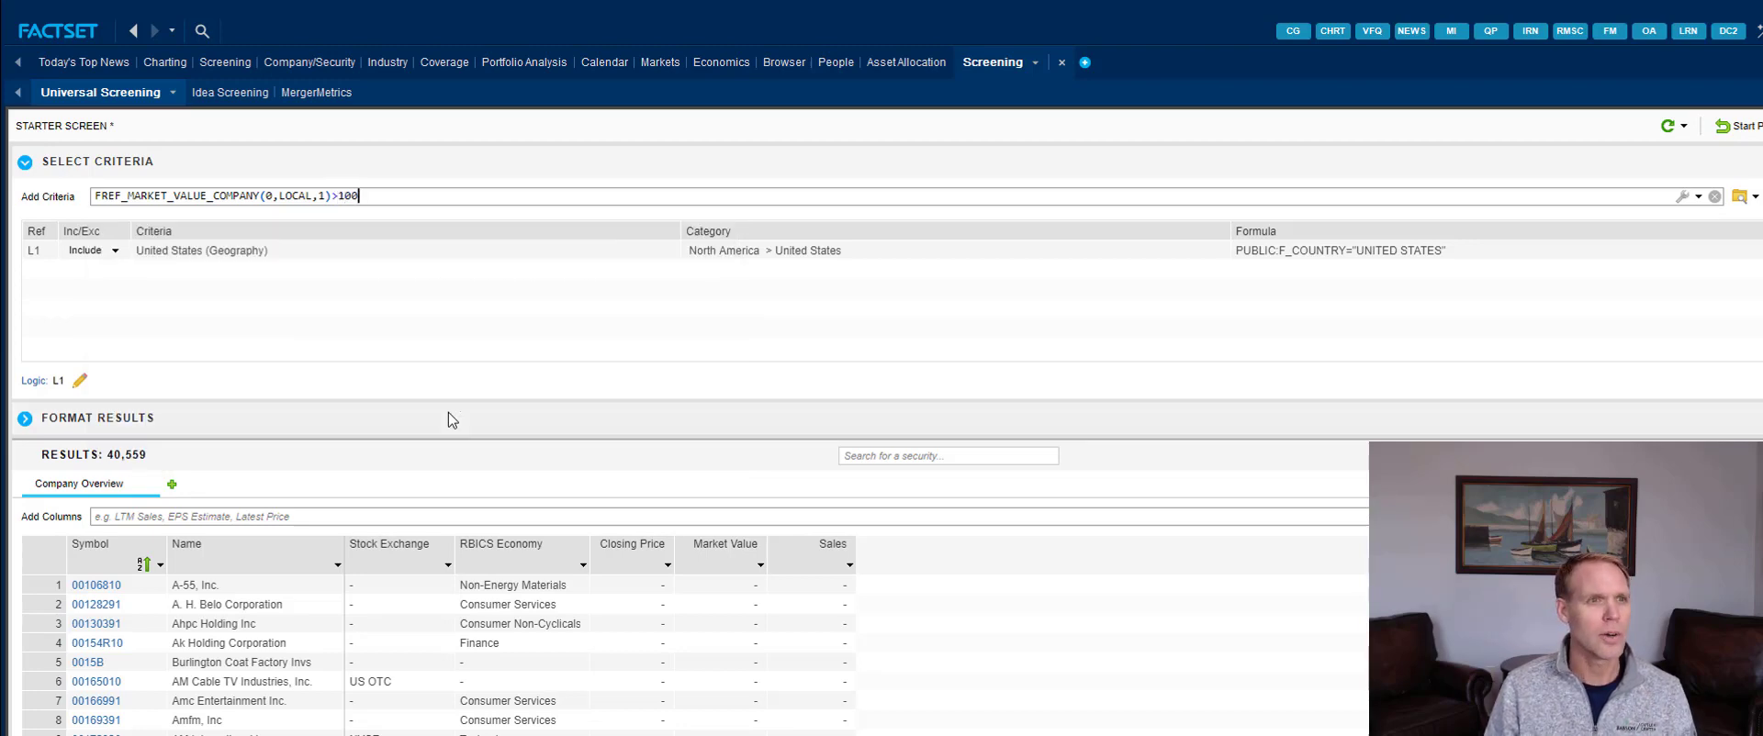
text(0)
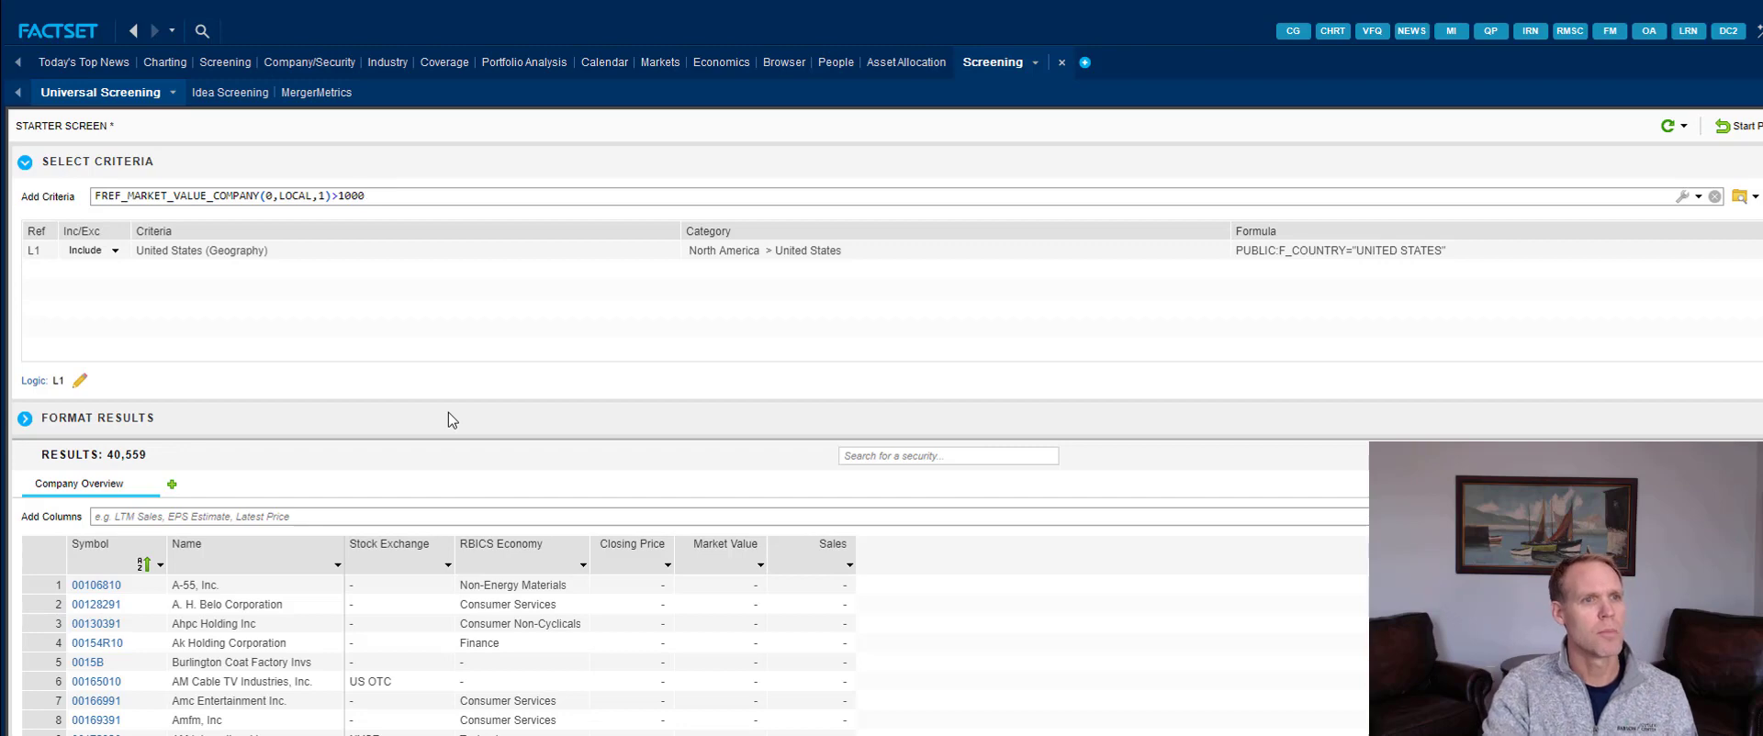
Step: Set Non-Traded Shares to Exclude in the market value formula and add it to the screen's criteria
click(327, 195)
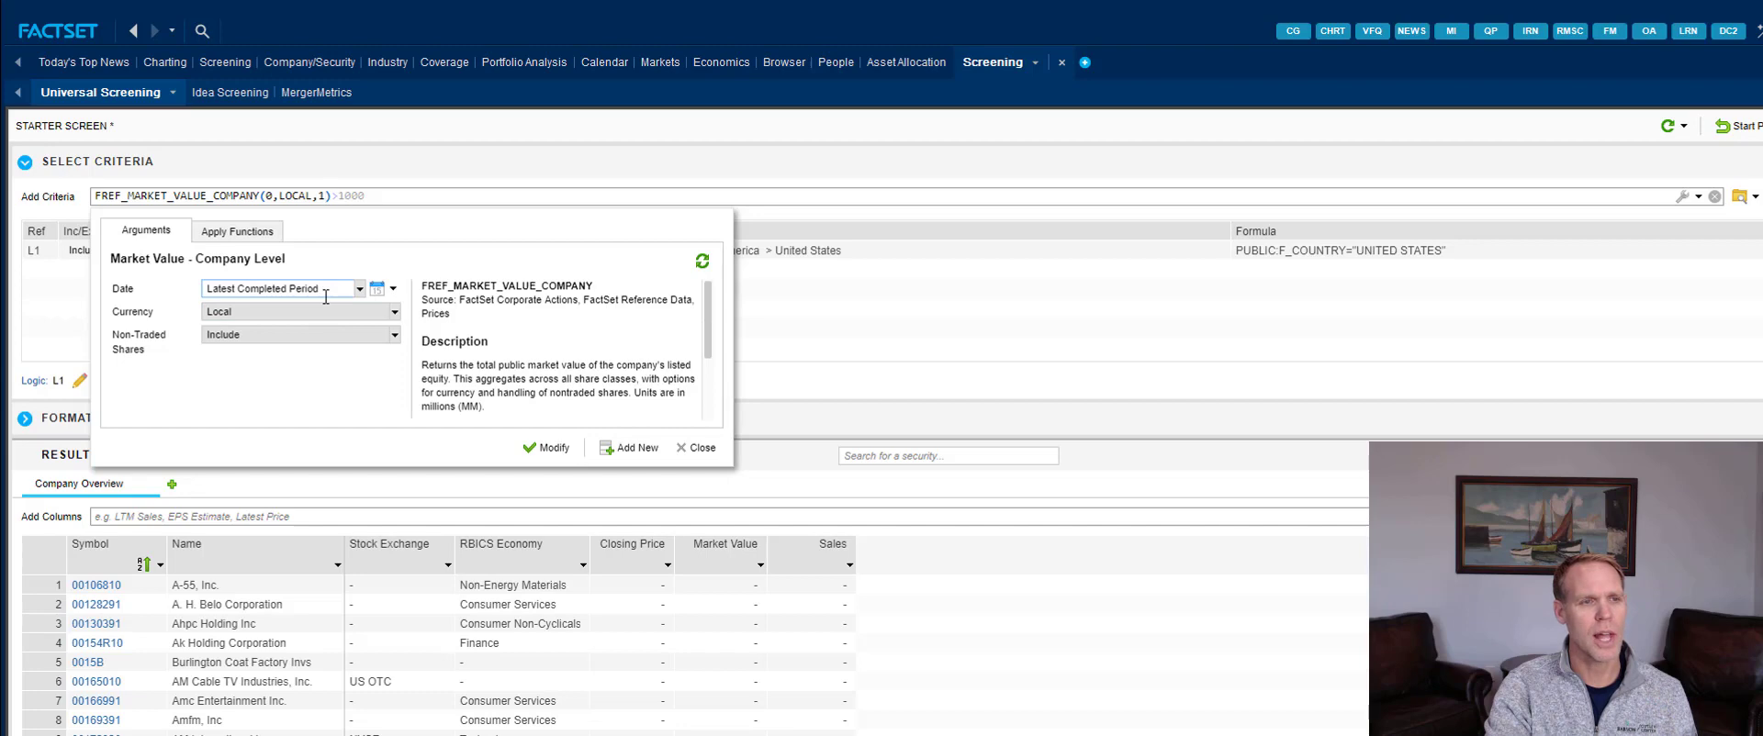
click(394, 336)
click(341, 358)
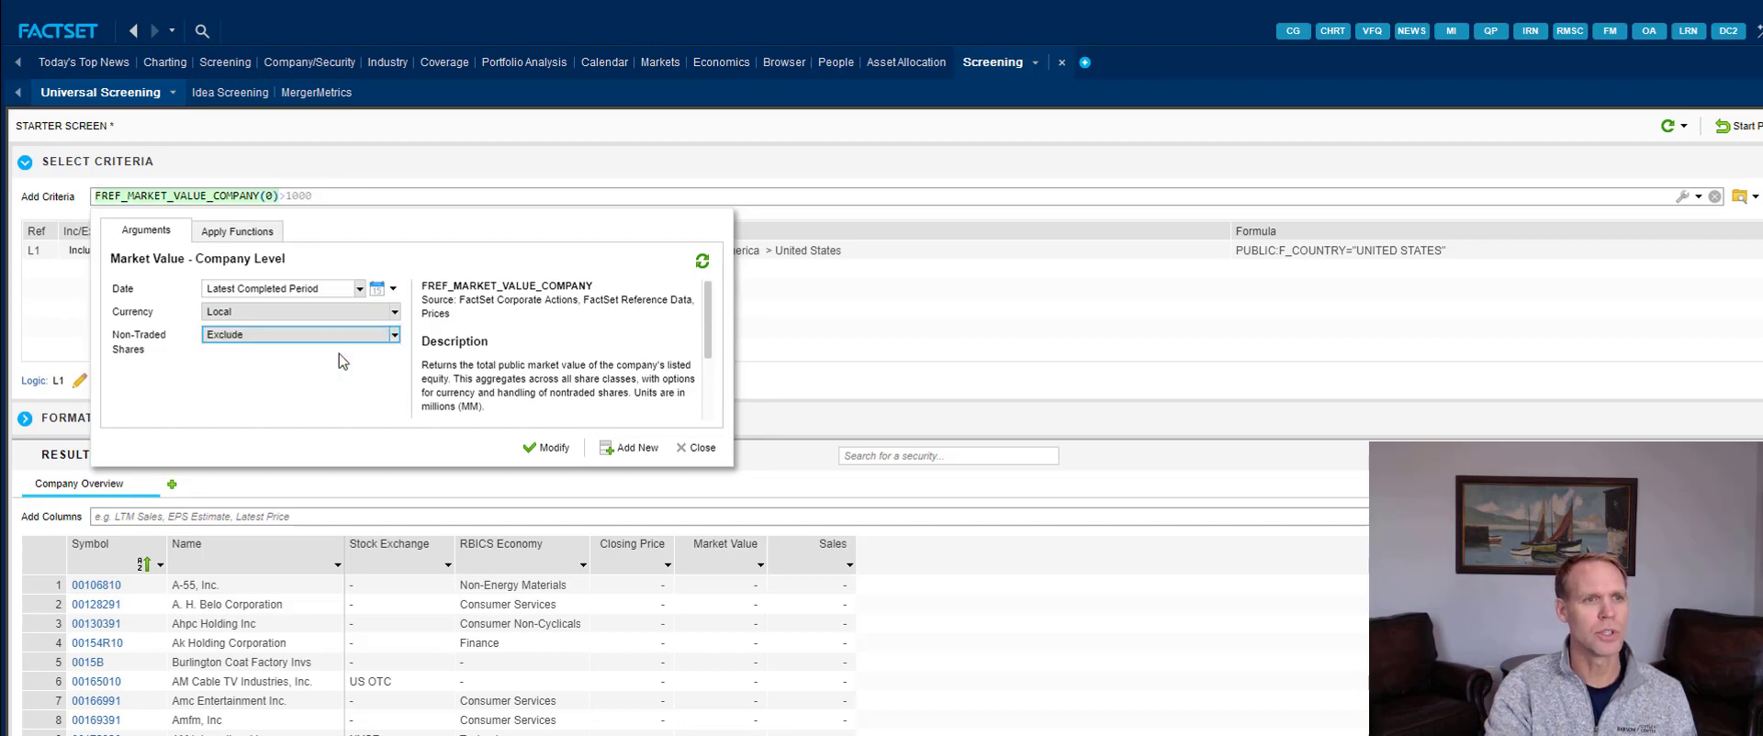
click(644, 449)
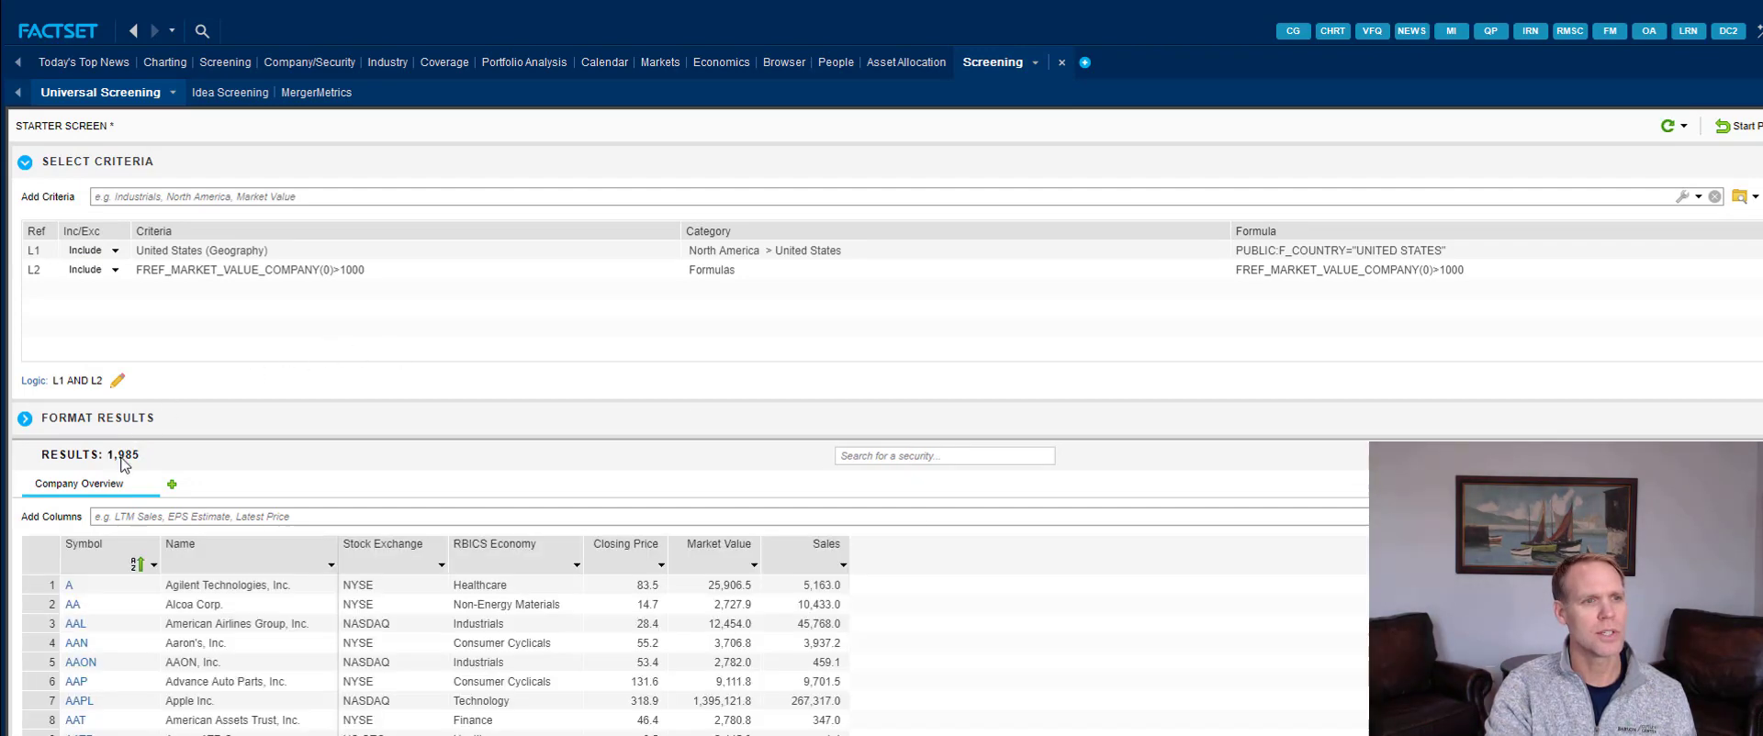
mouse_move(122, 463)
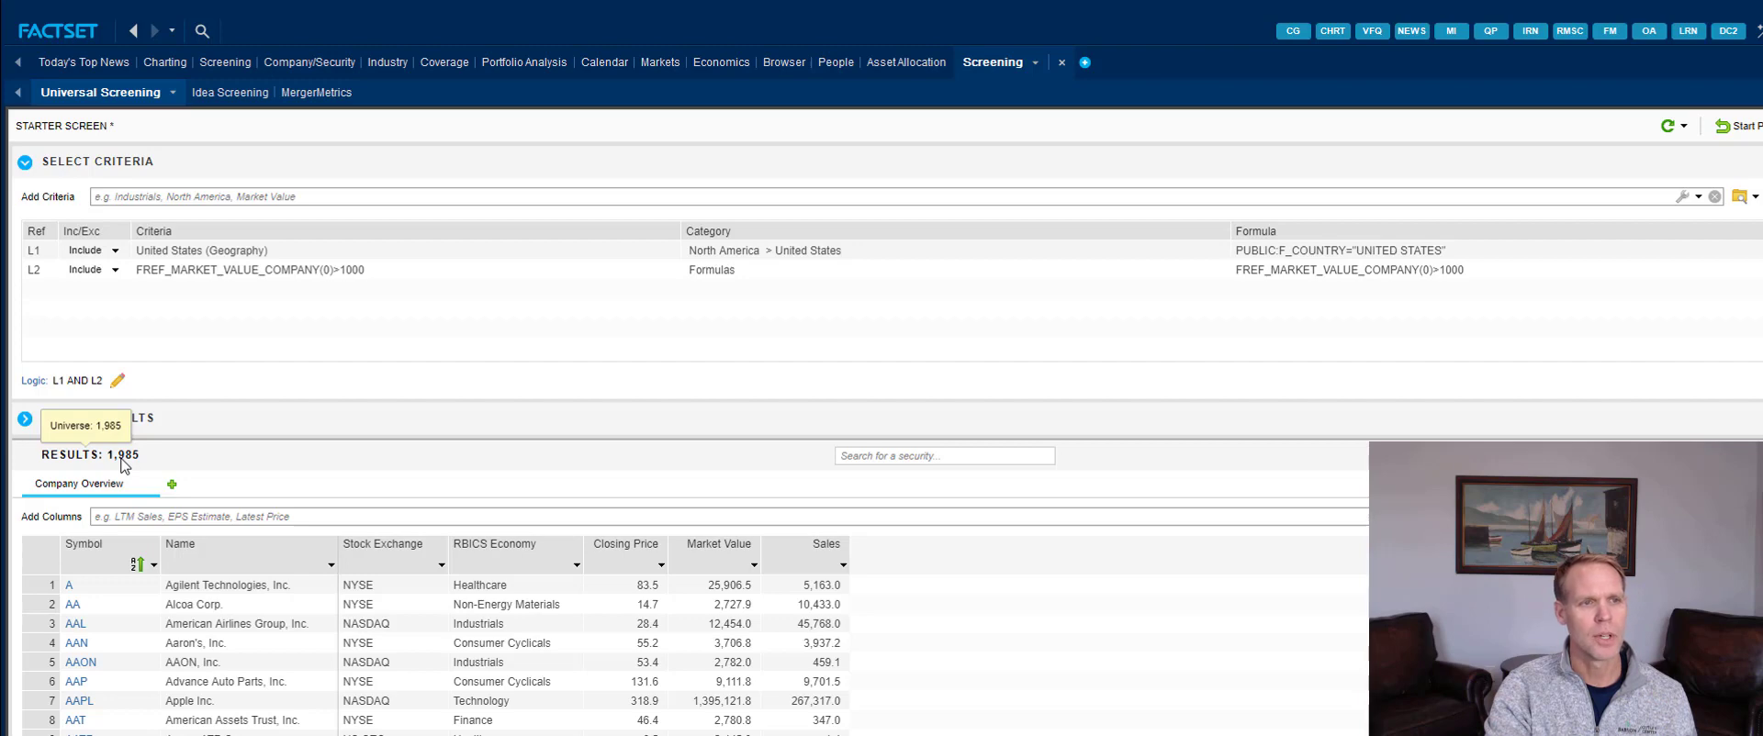
Step: Add the GICS - Multi Sourced > Financials industry as a screening criterion
click(143, 199)
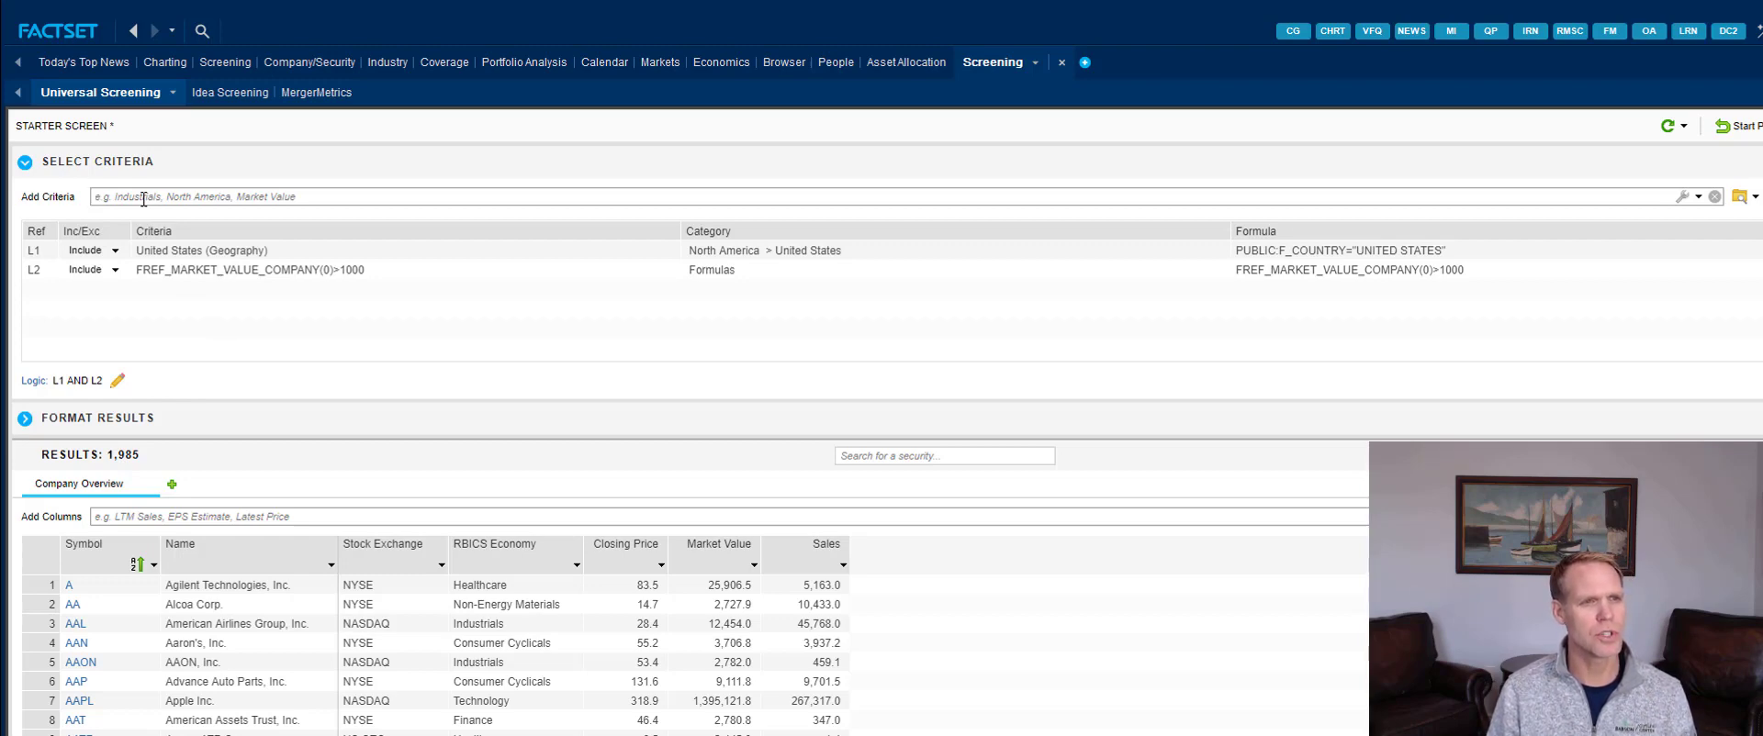
text(fina)
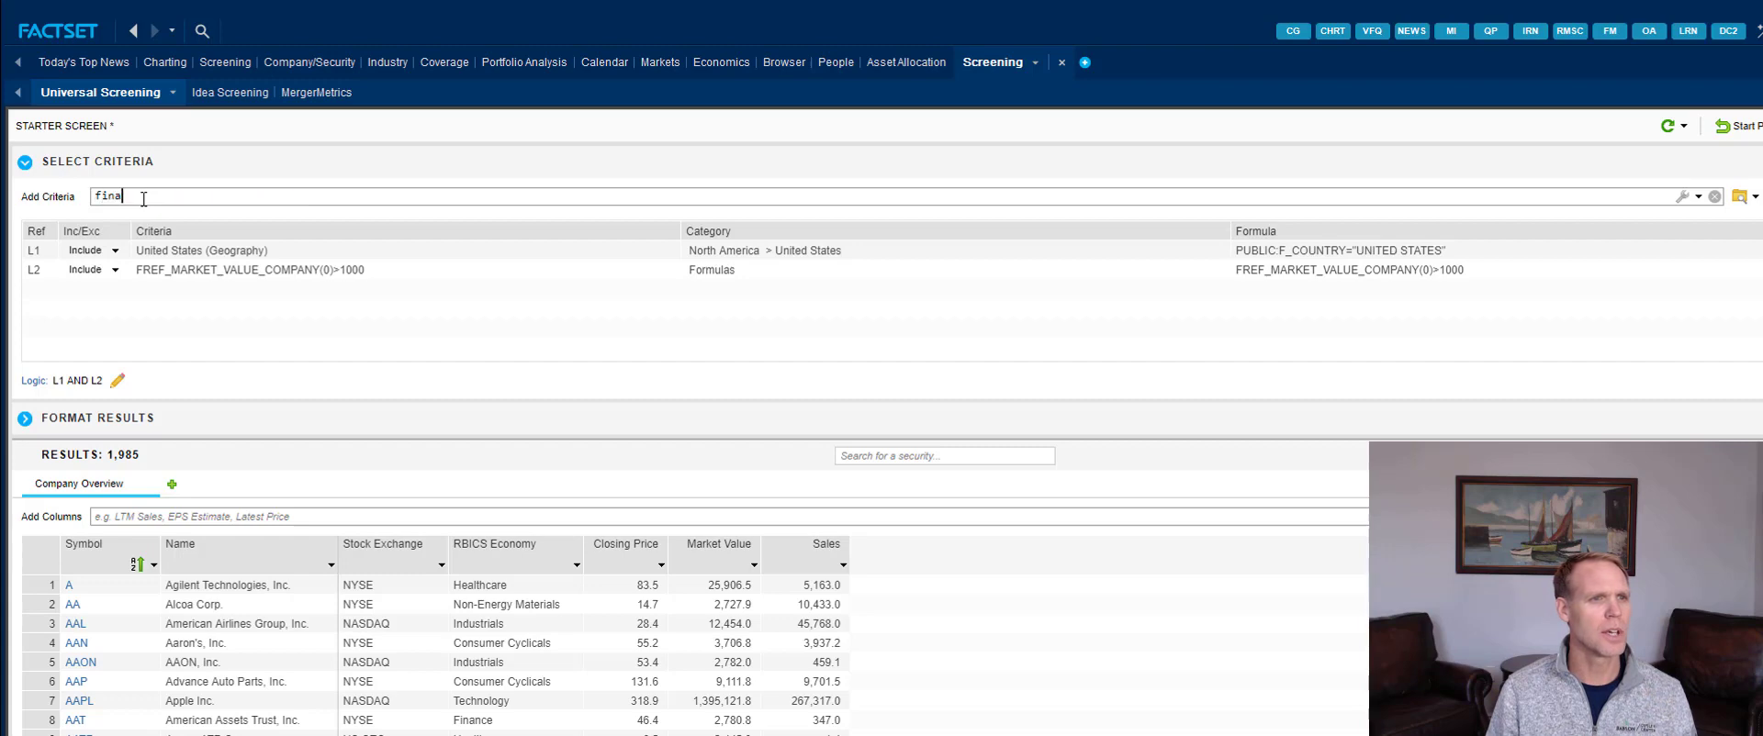
text(ncial)
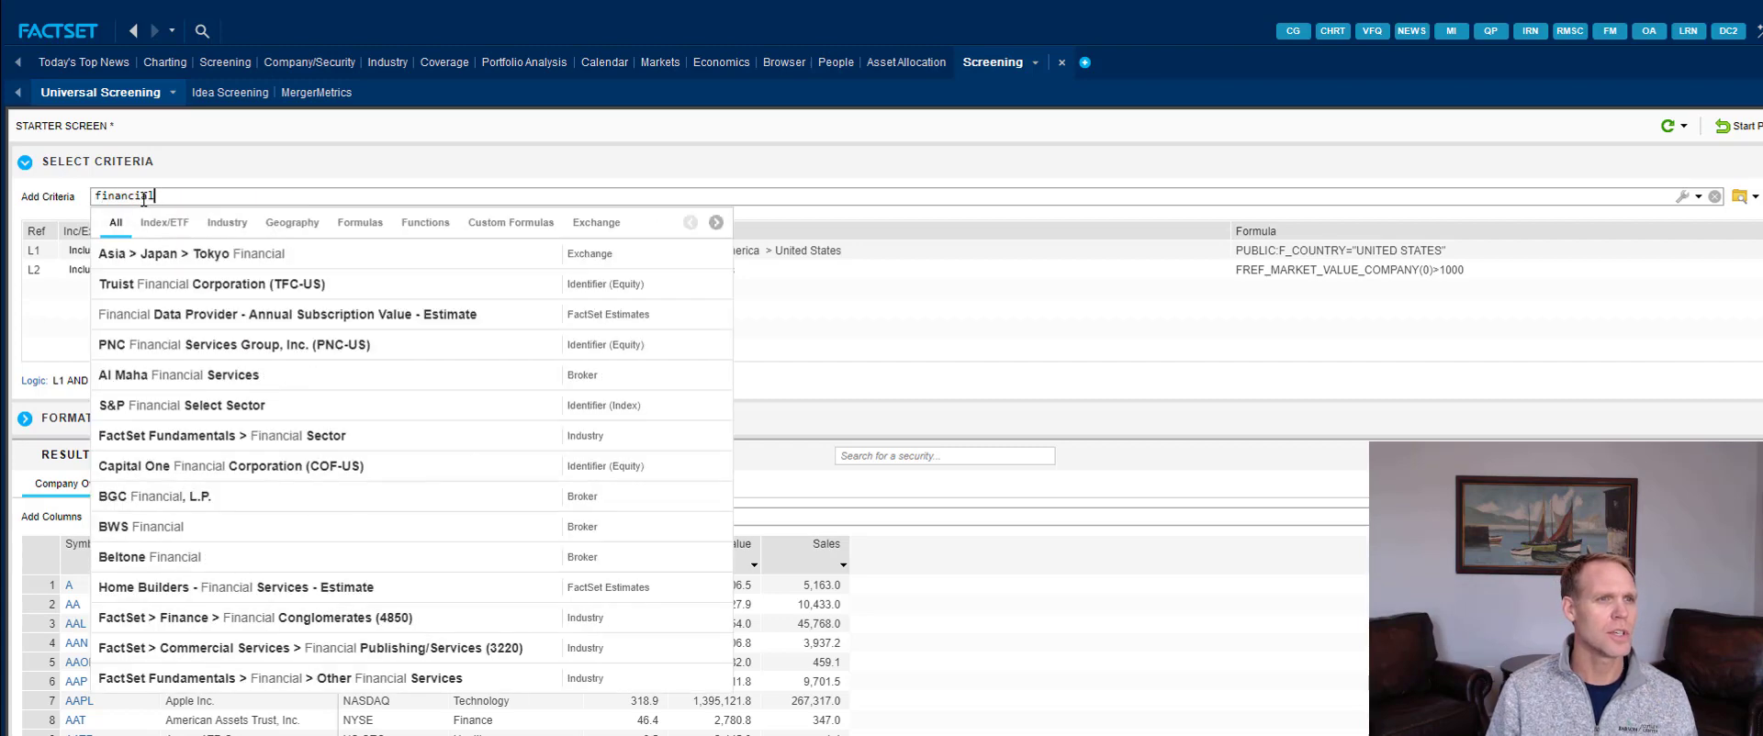
text(s)
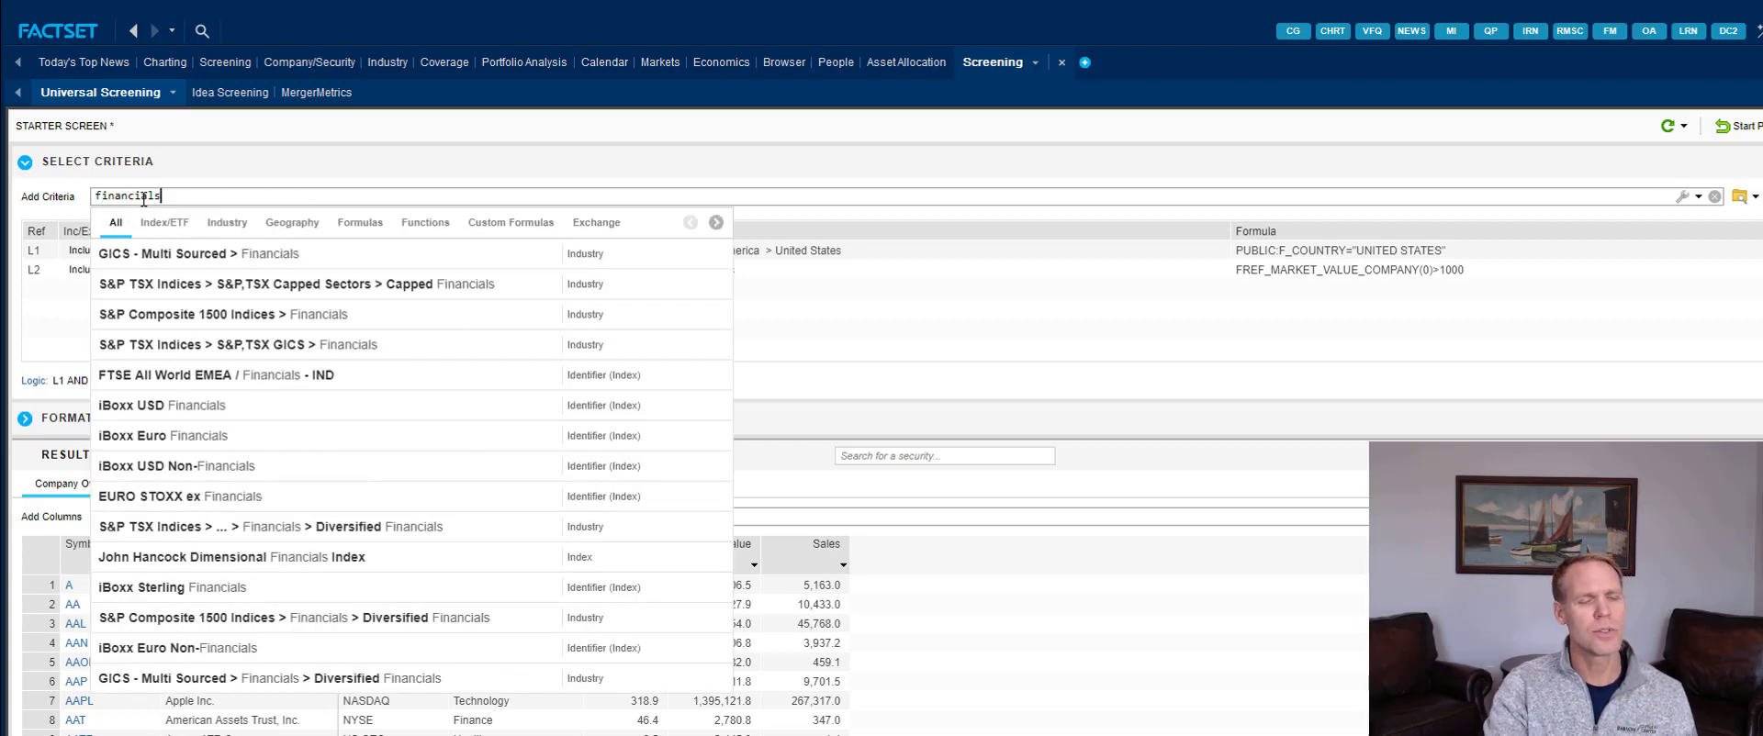
click(194, 254)
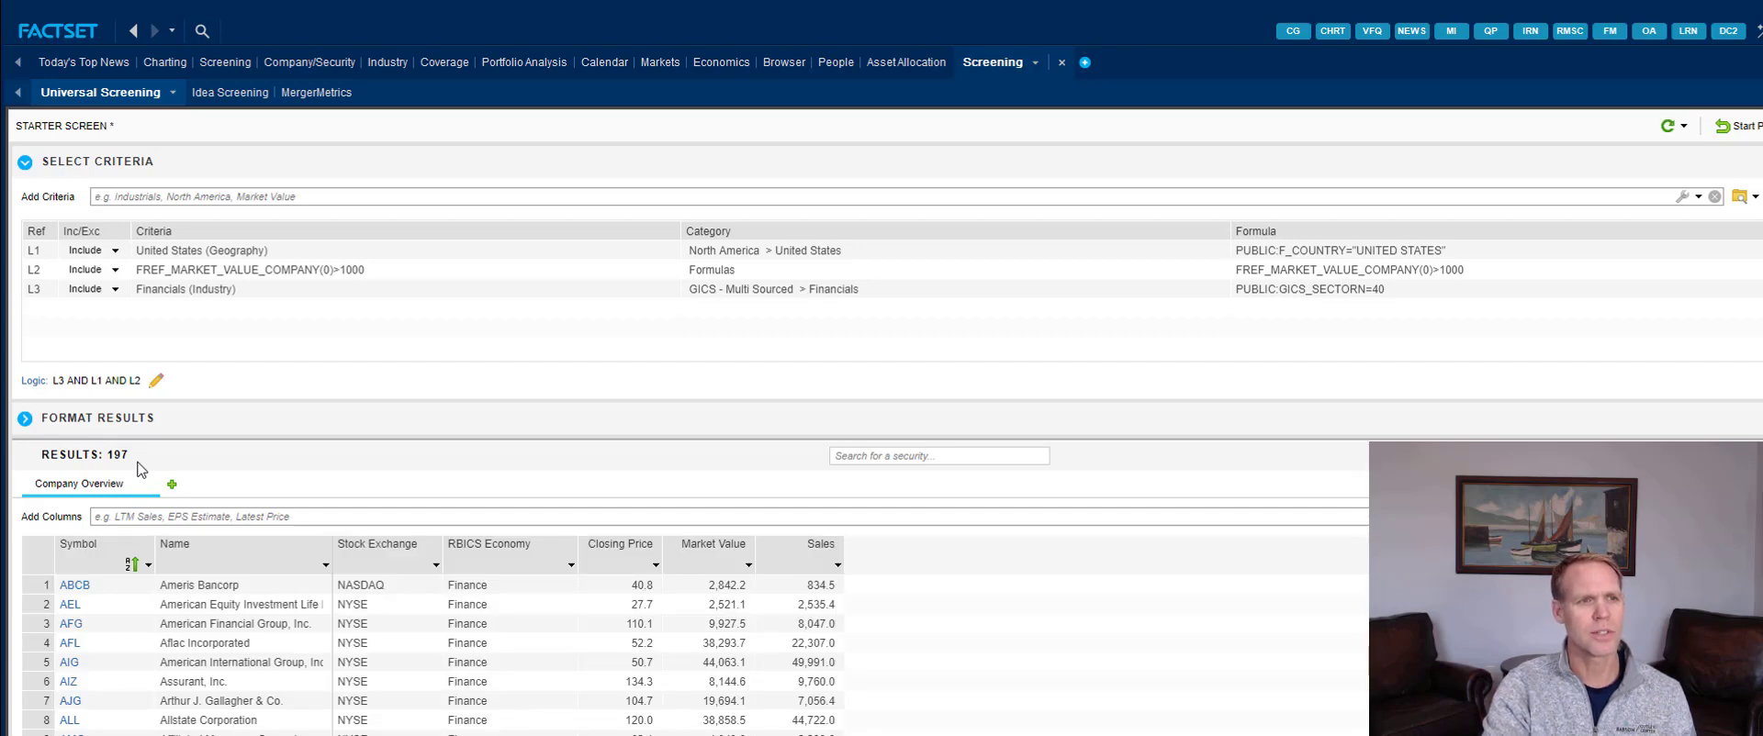
Step: Switch the Financials industry criterion from Include to Exclude
click(161, 292)
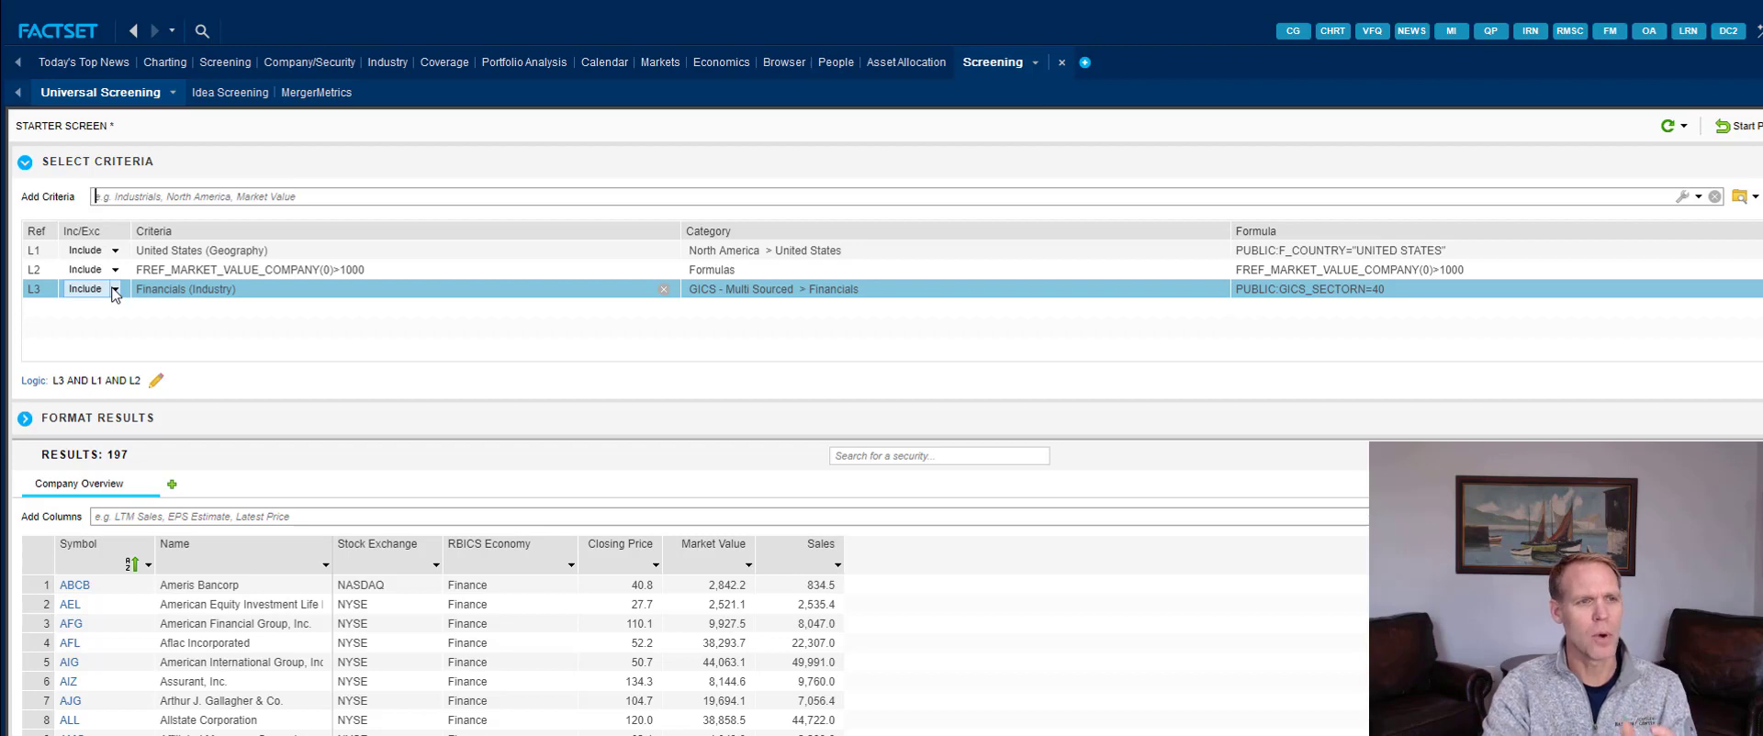
click(115, 290)
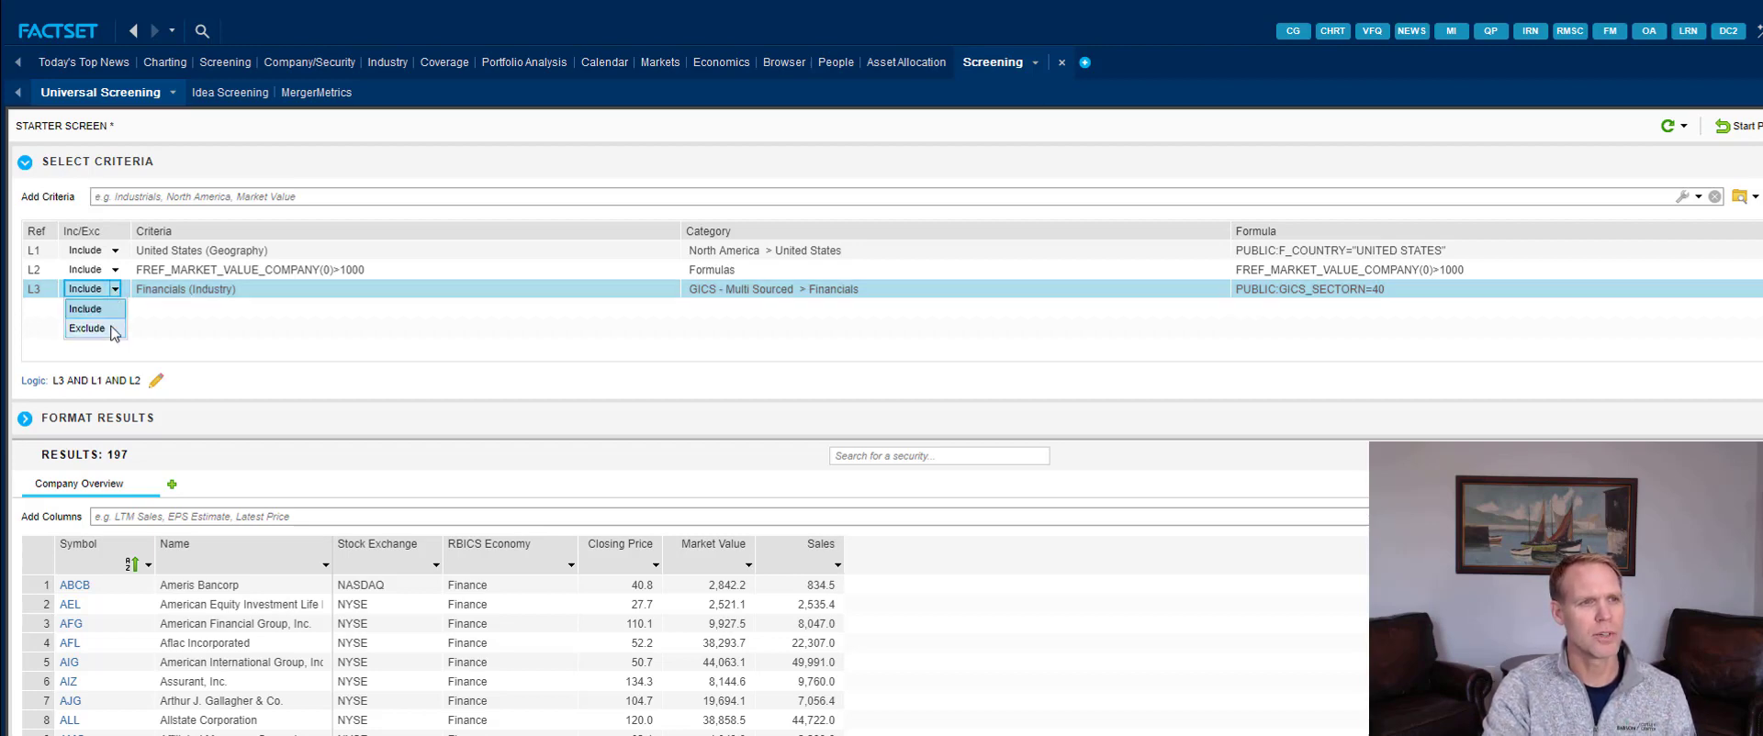
click(88, 328)
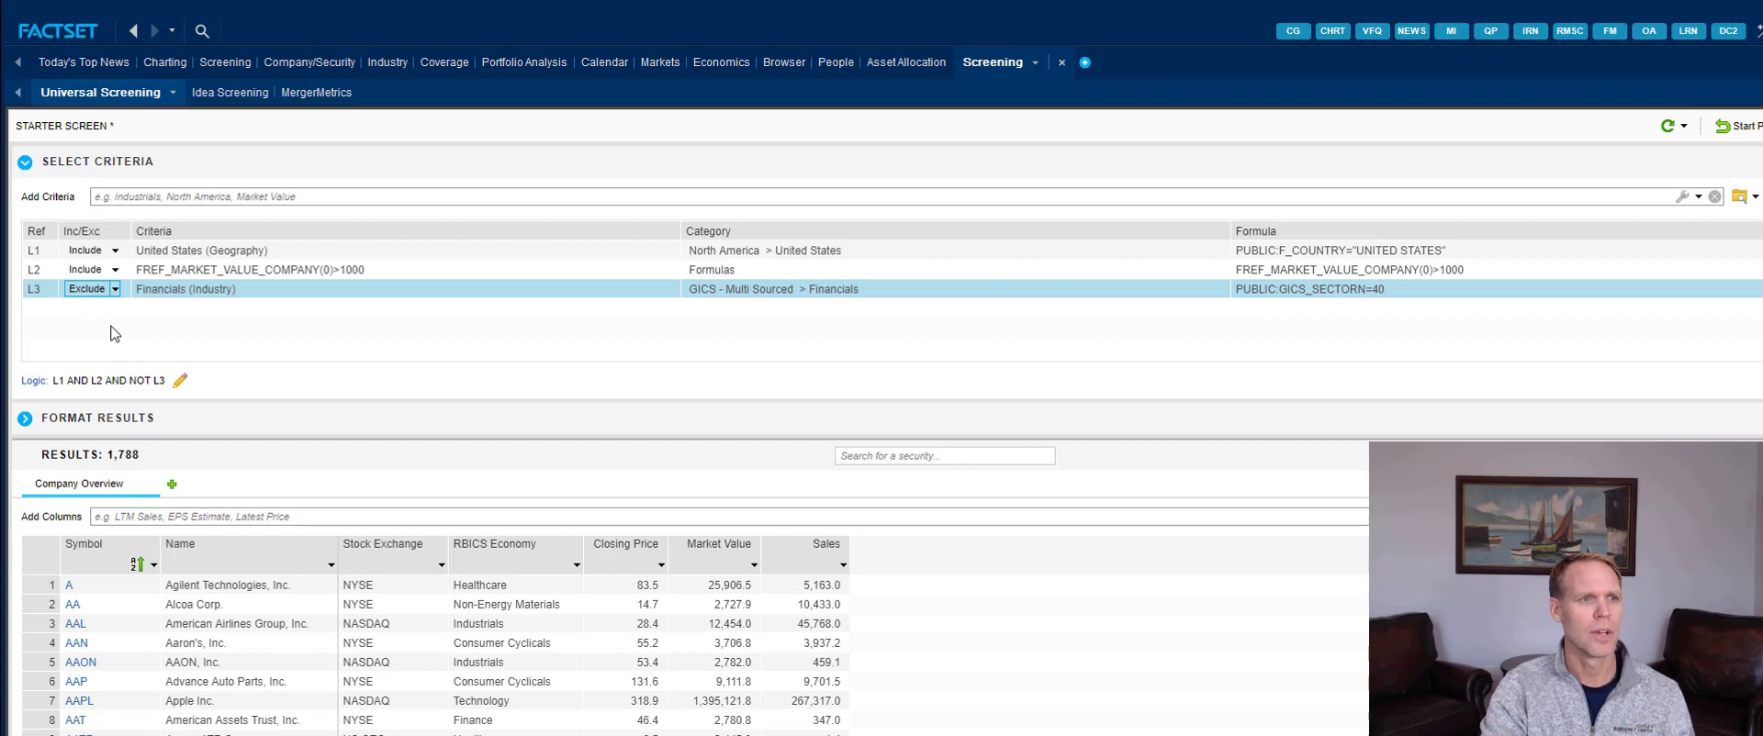
Step: Add the GICS - Multi Sourced > Utilities industry as a screening criterion and select its row
click(151, 199)
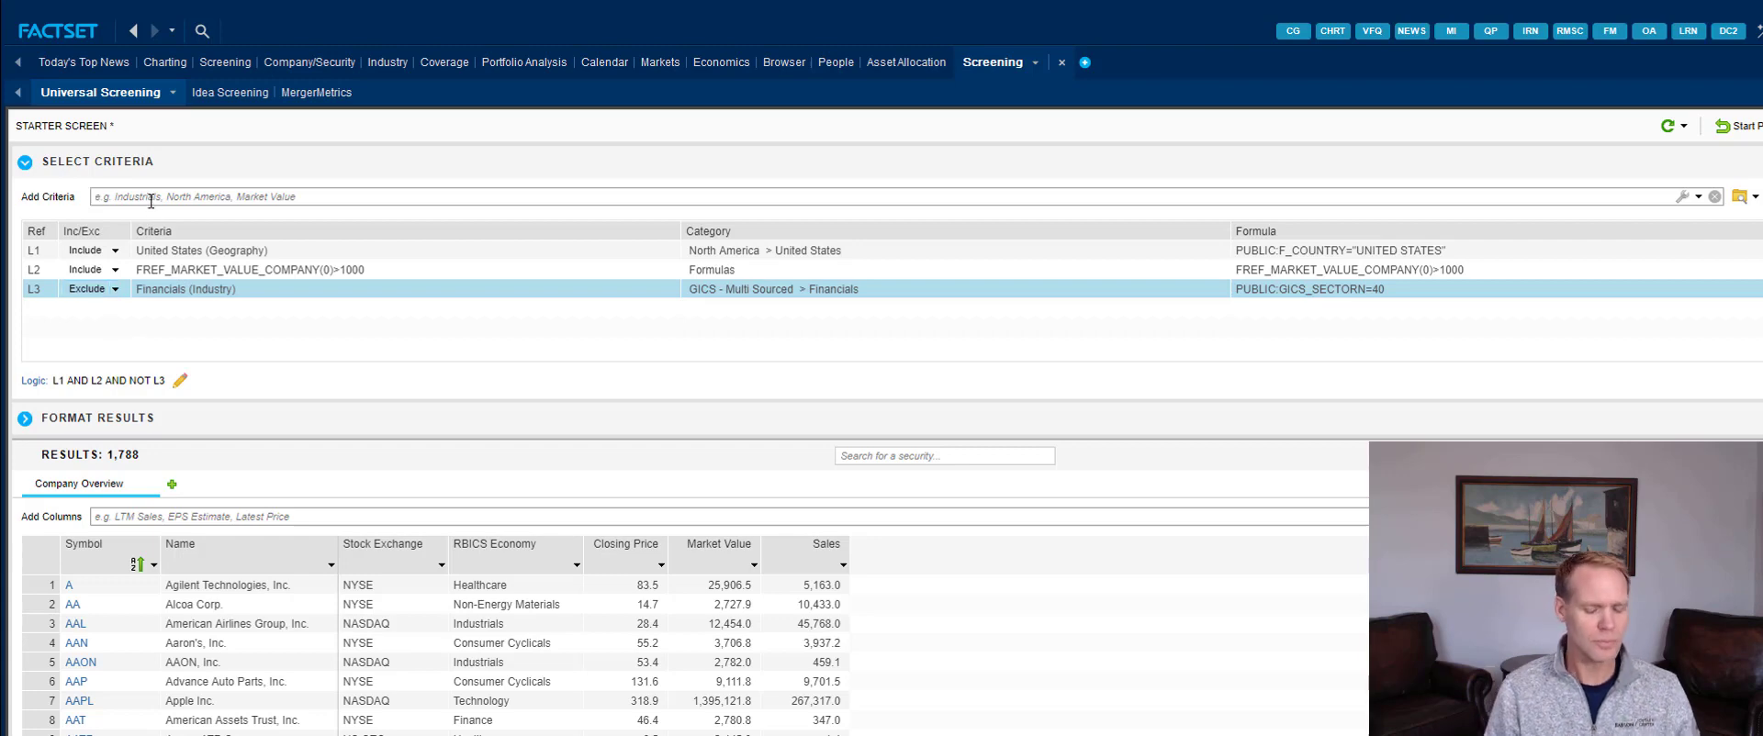
text(uti)
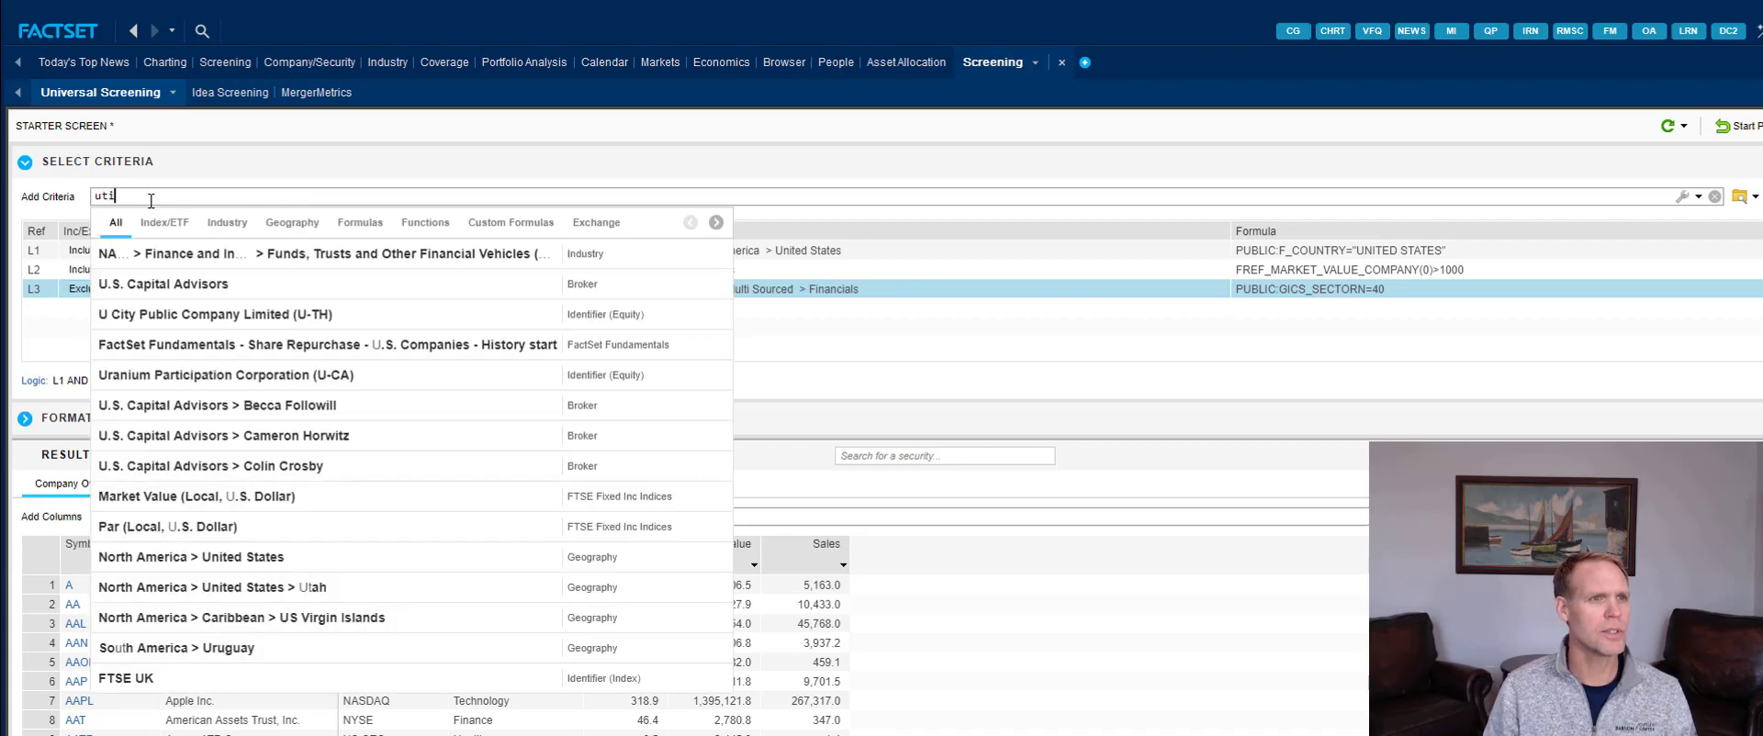
text(lities)
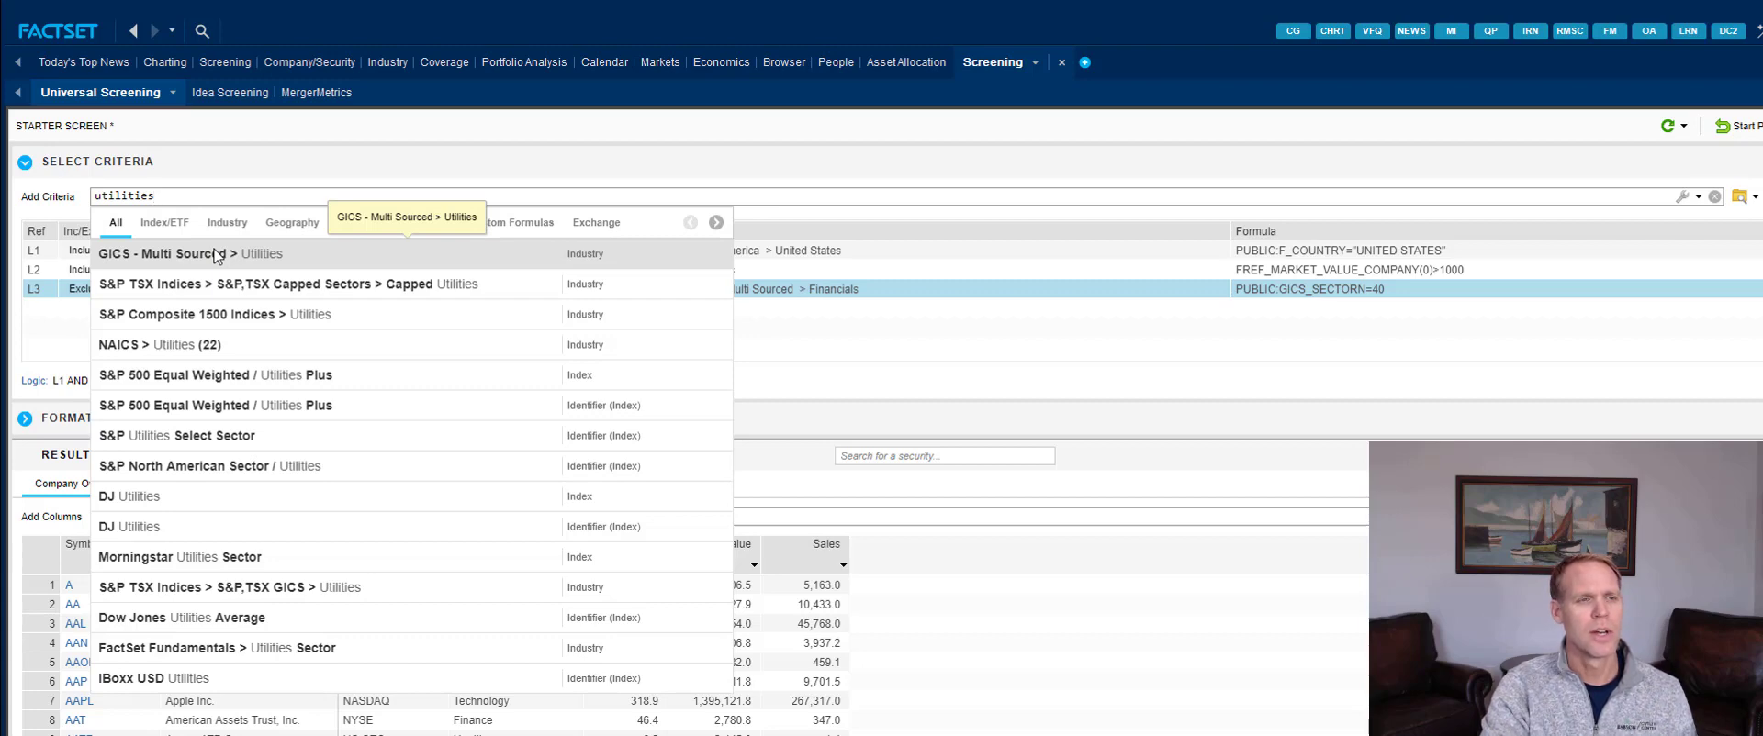
click(218, 254)
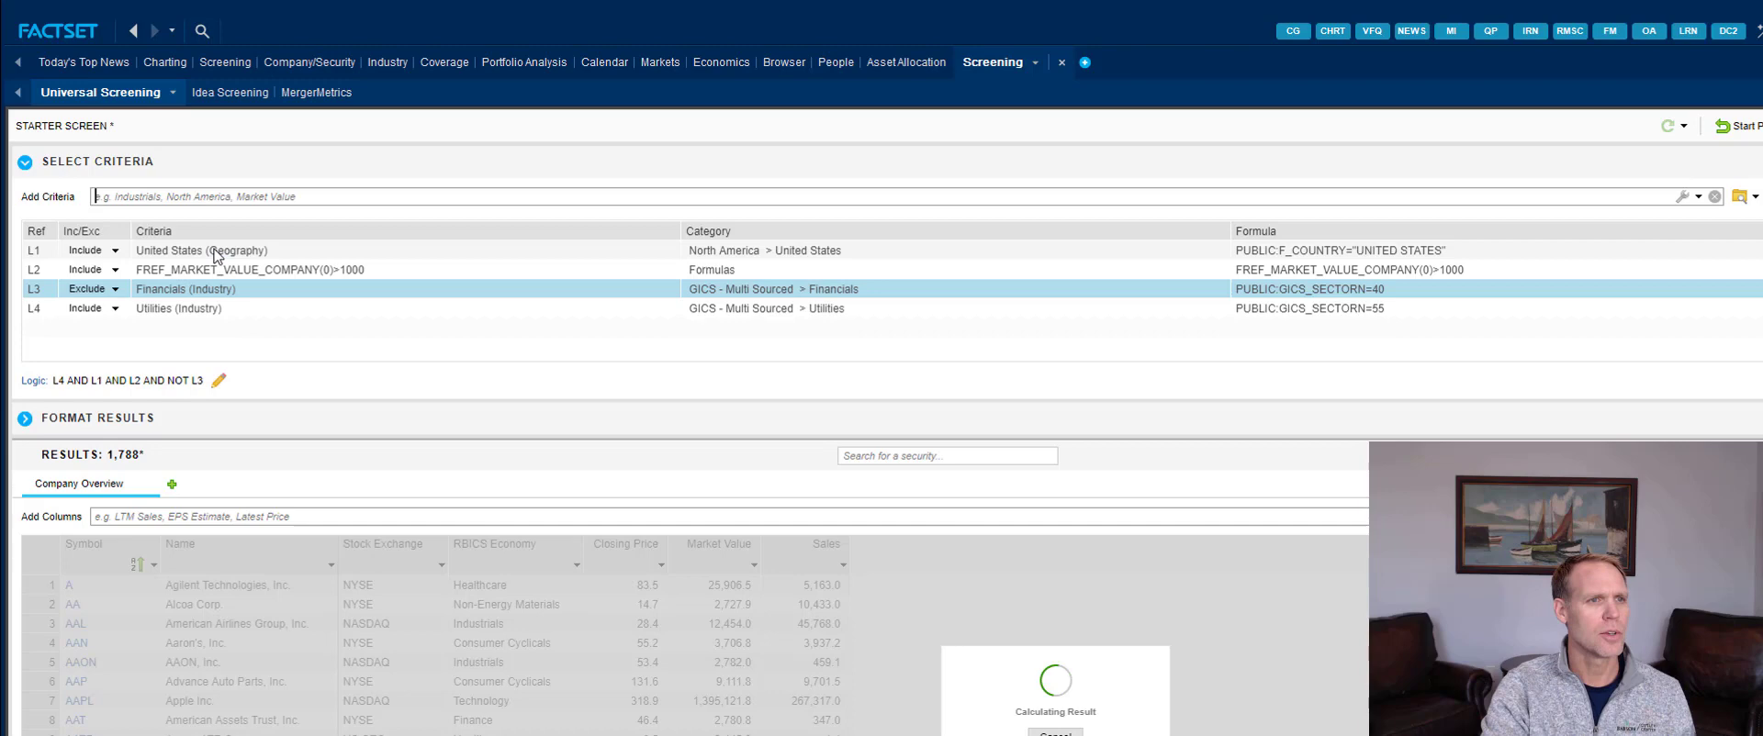
ctrl+click(123, 312)
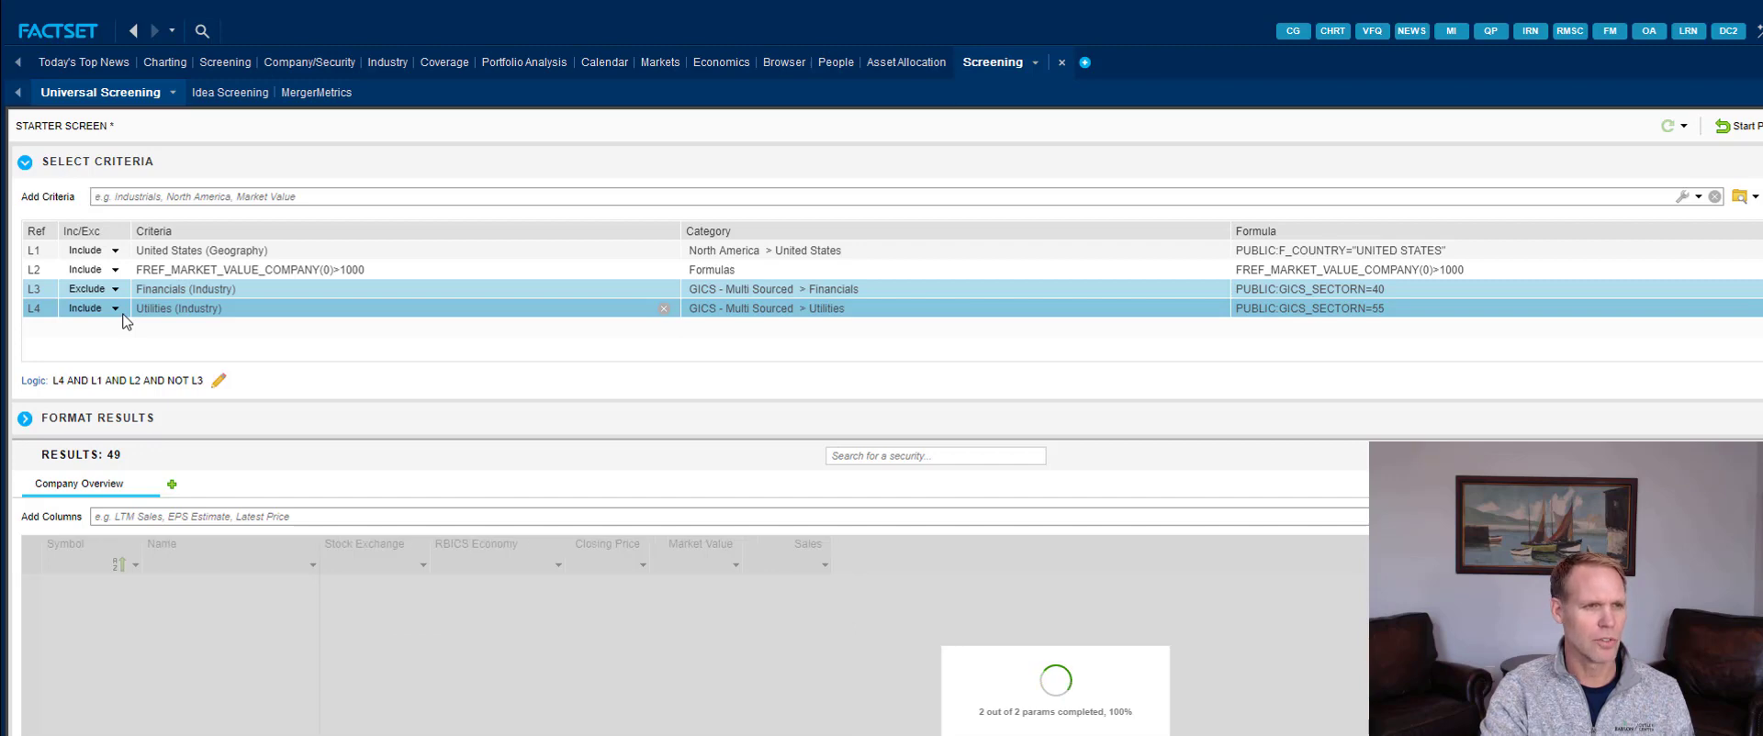
Step: Switch the Utilities industry criterion from Include to Exclude
click(116, 310)
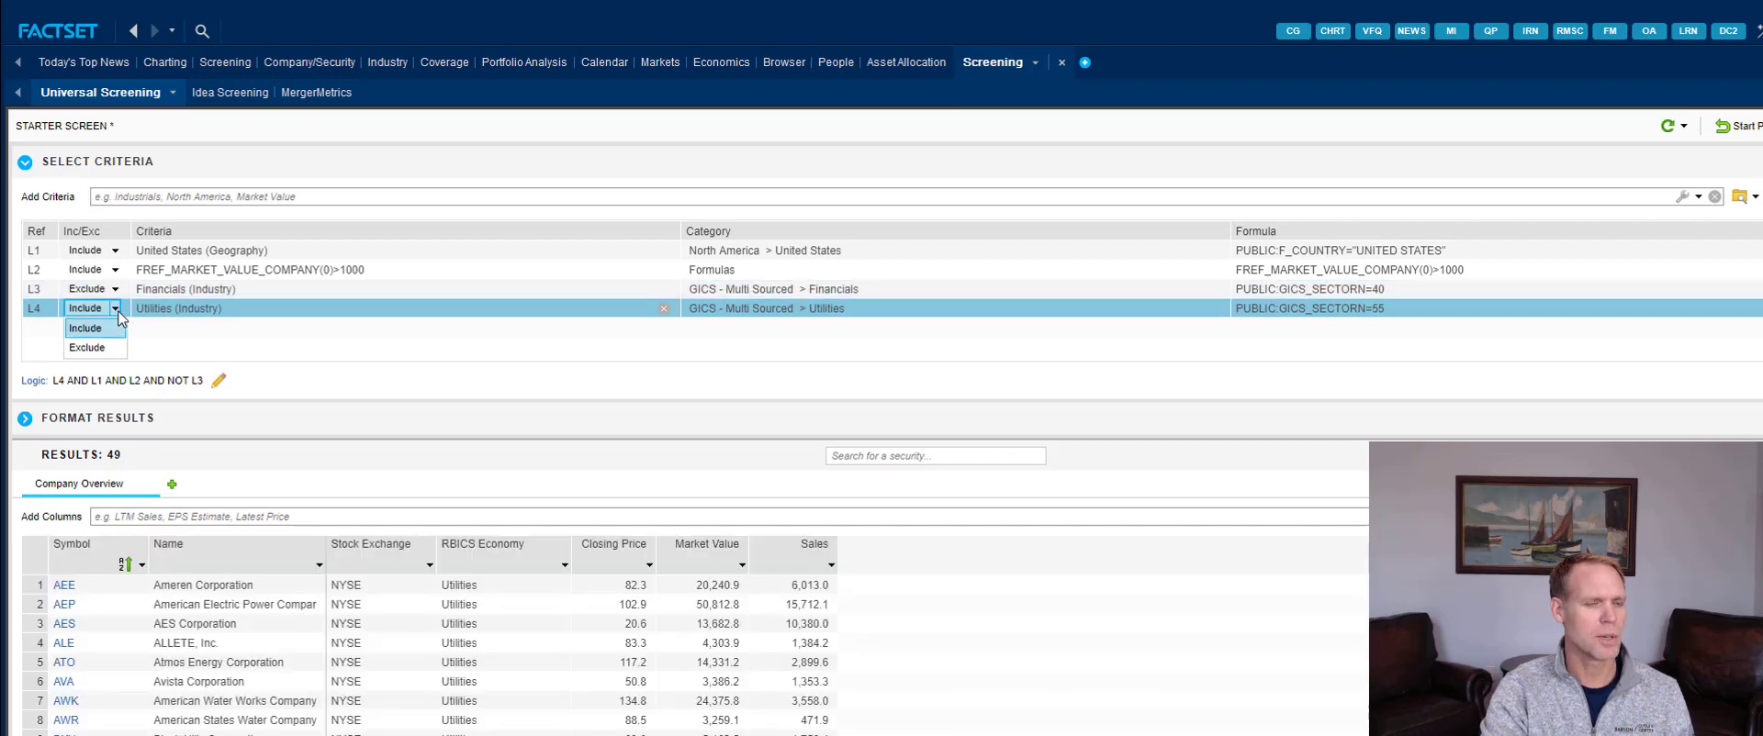
click(87, 347)
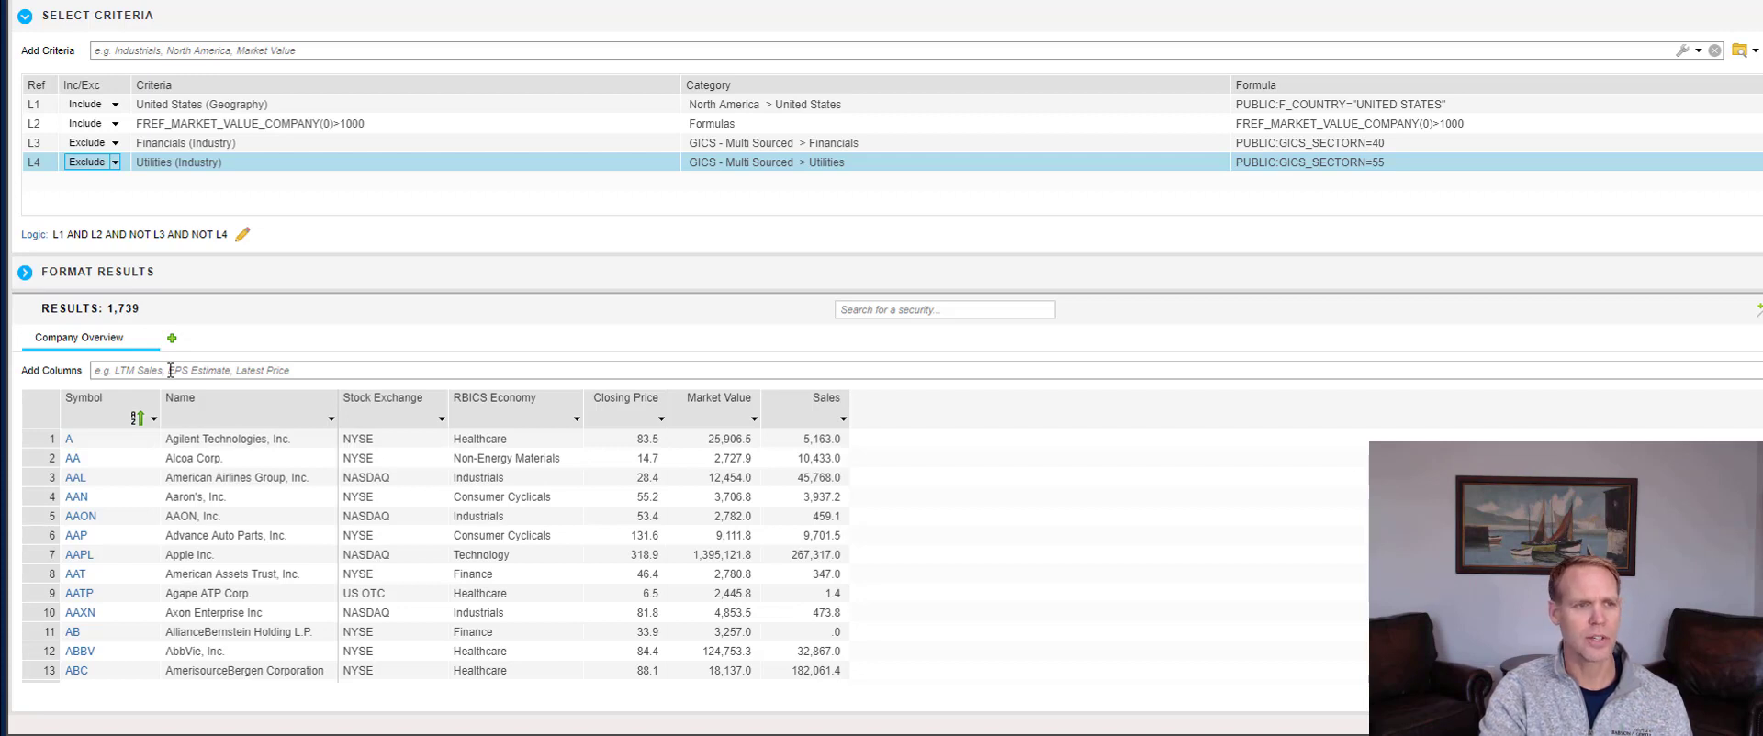
Step: Look up the FactSet Fundamentals EBIT item for a new results column and set its report basis to Quarterly
click(170, 370)
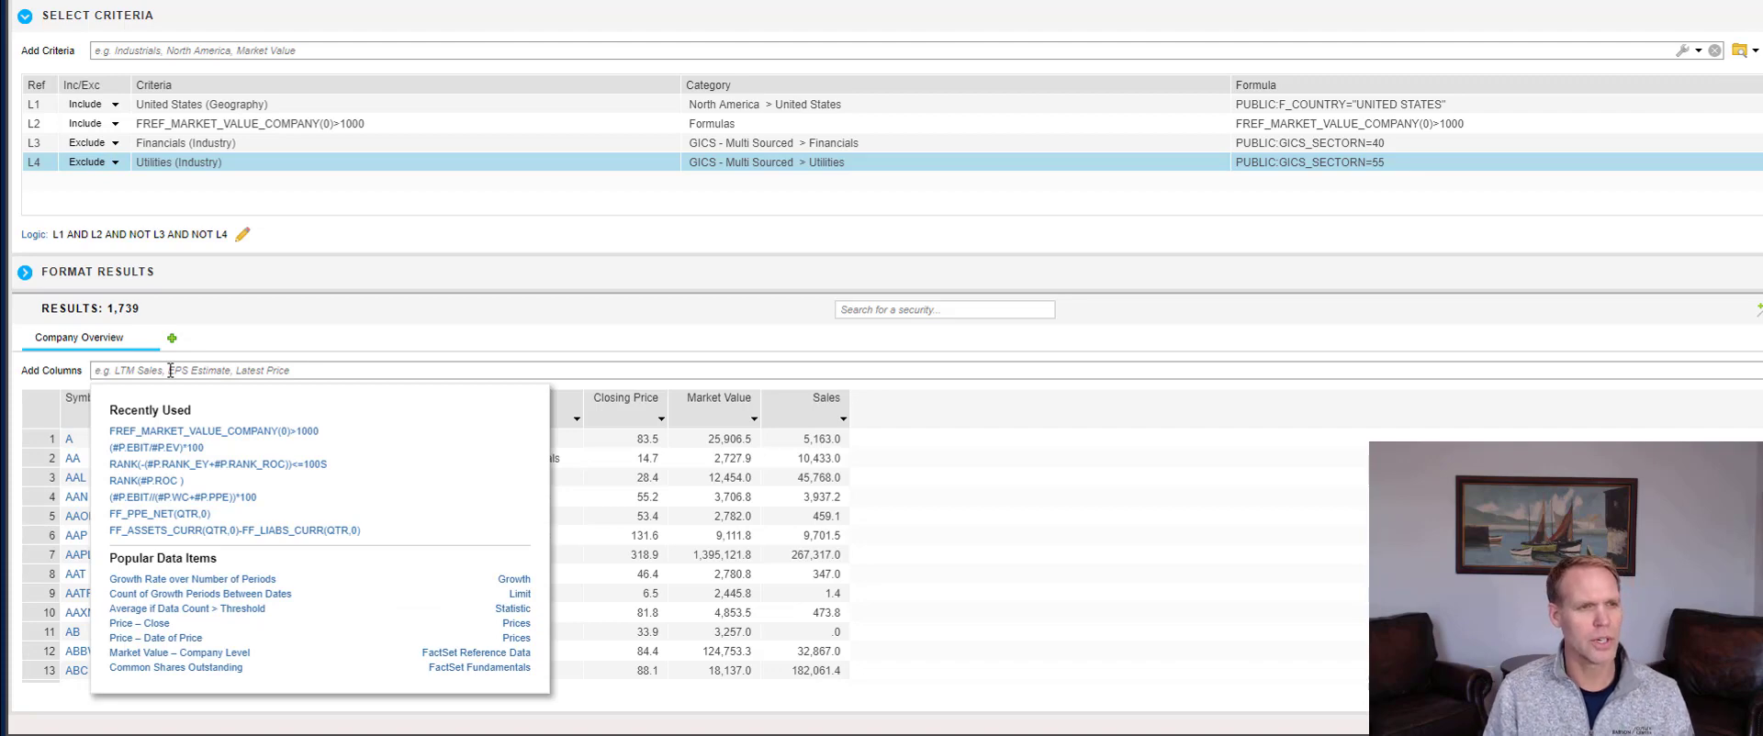
text(ebit)
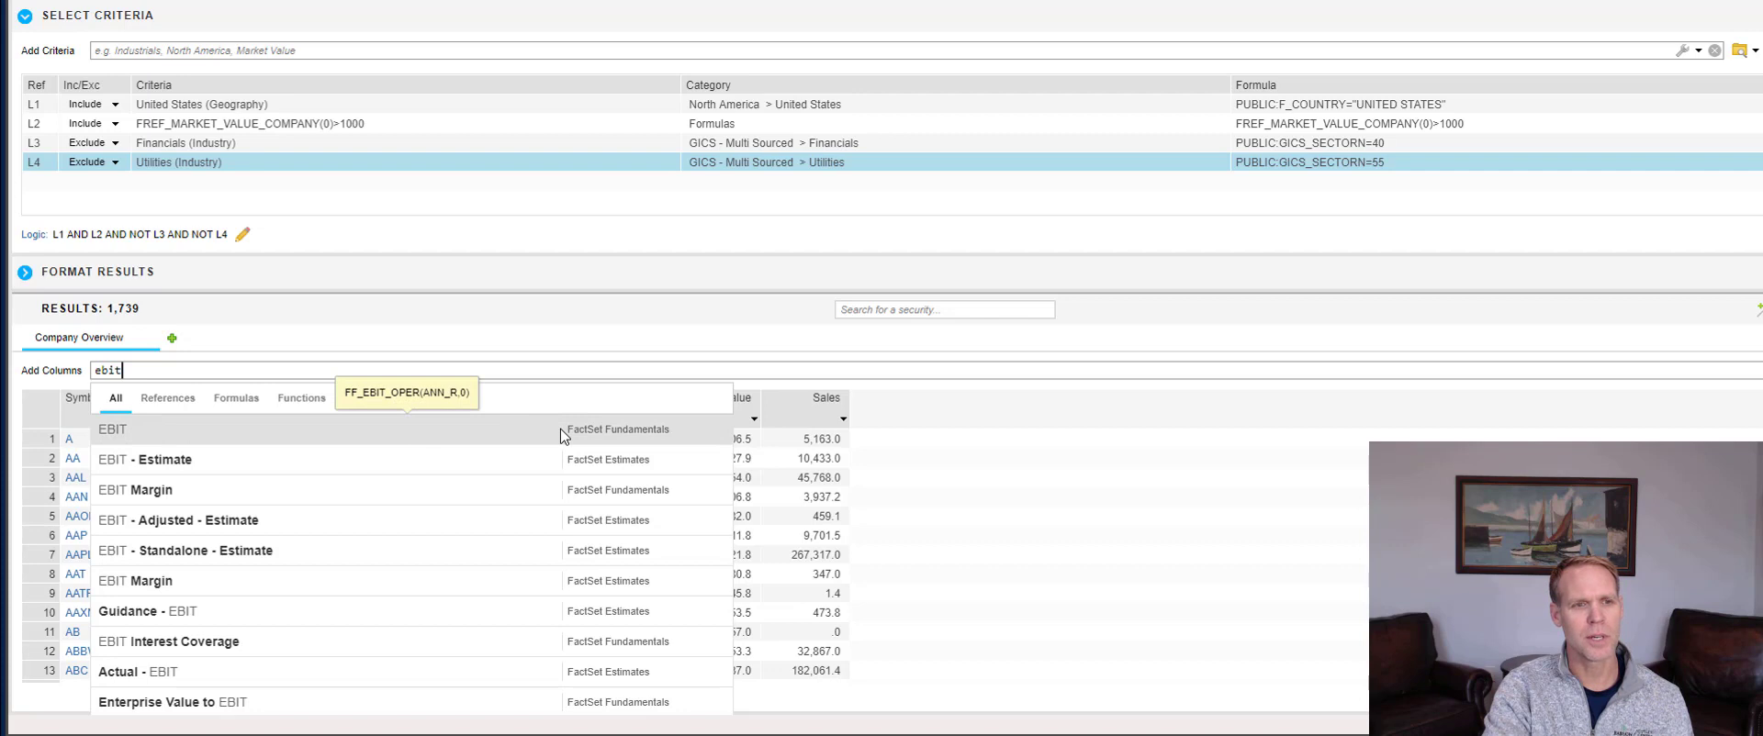
click(630, 435)
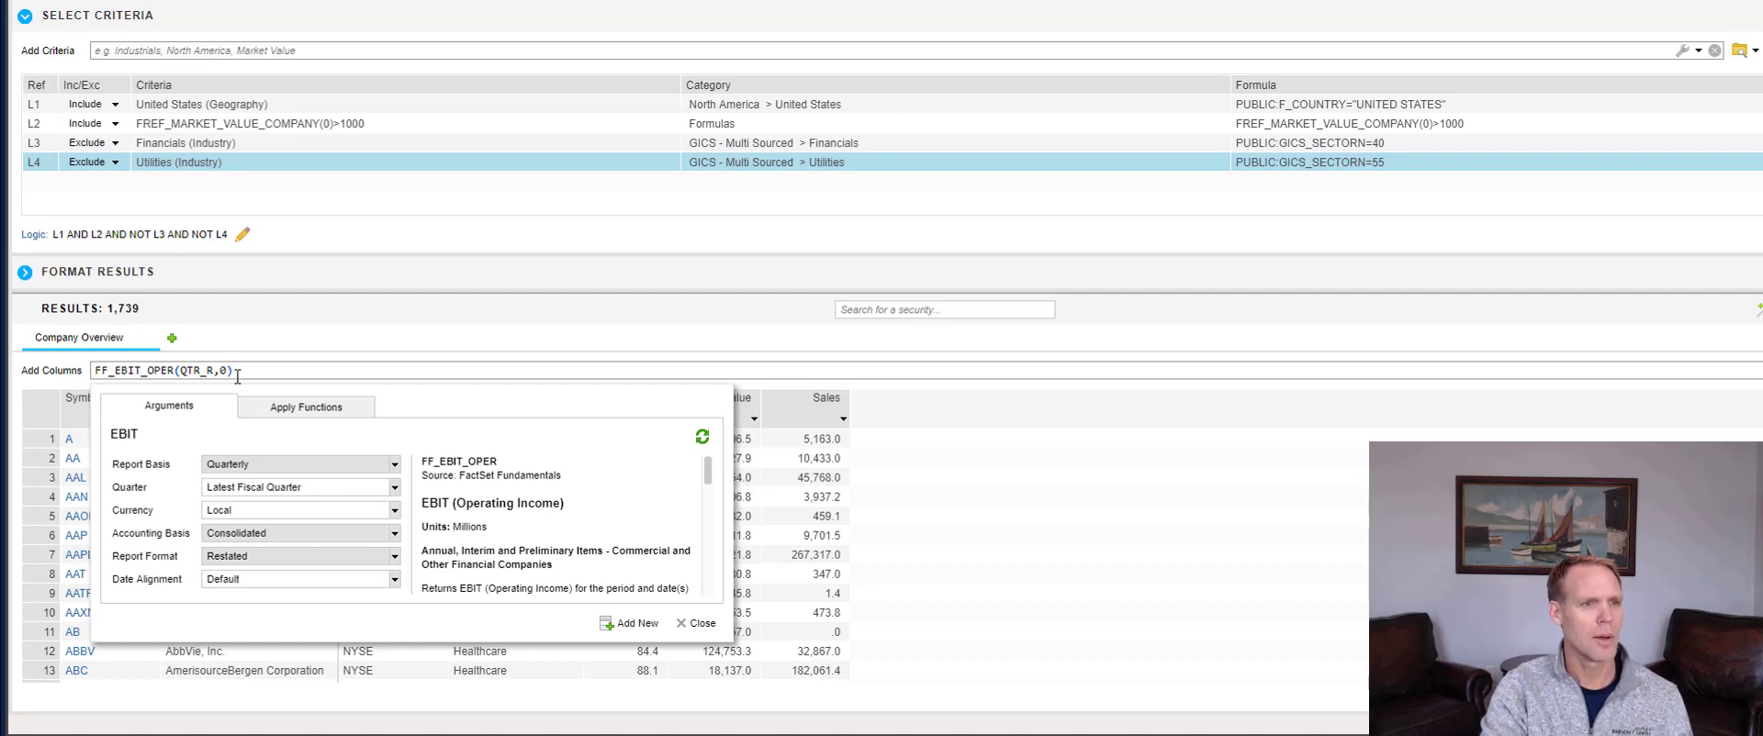
click(394, 466)
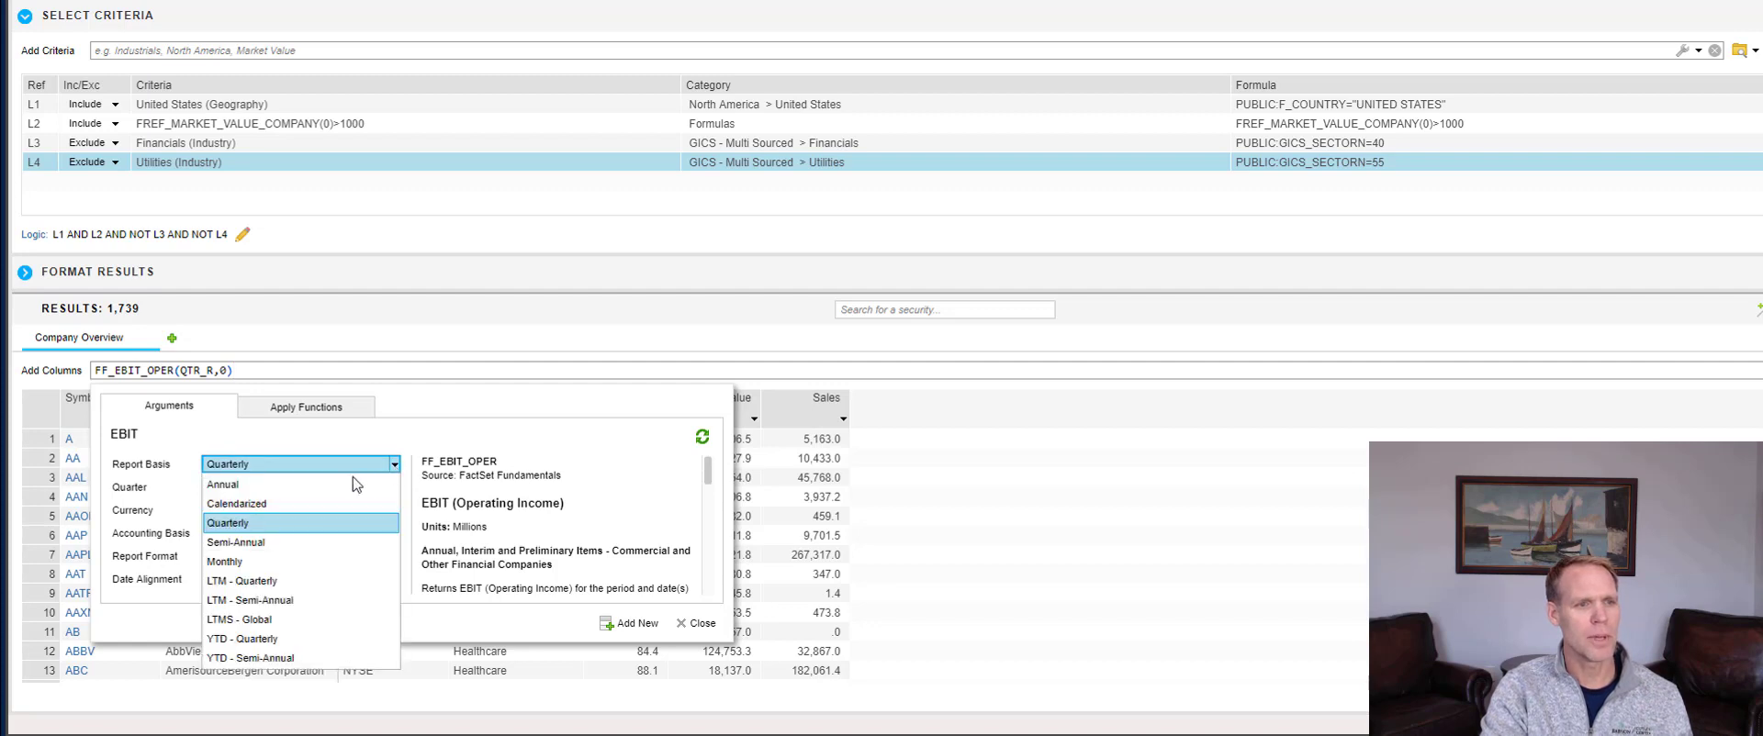
click(347, 530)
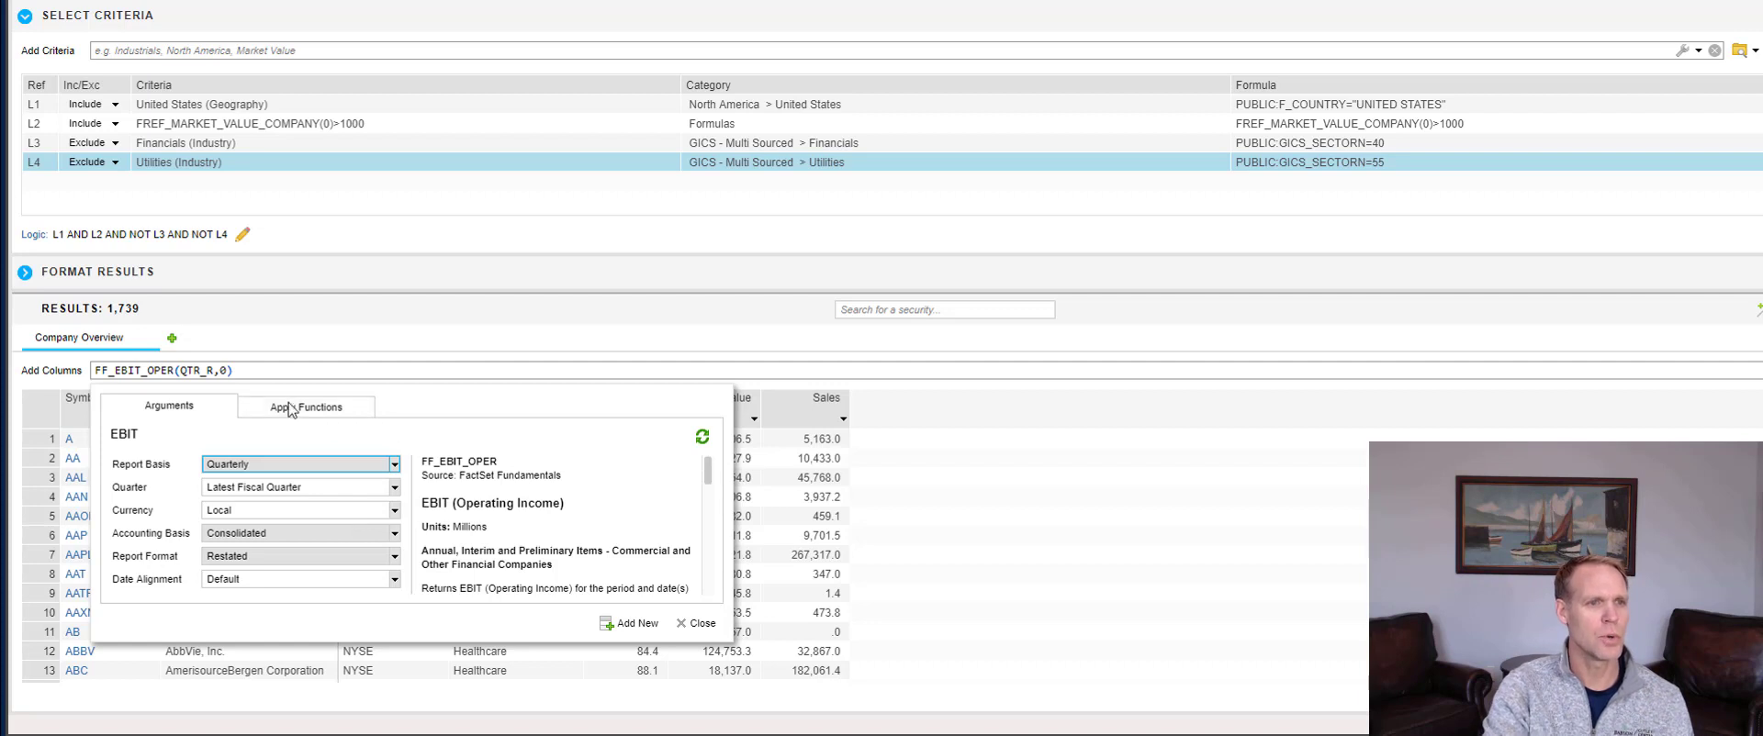
Step: Set the EBIT item's report format to Non-Restated and add it as a results column
click(221, 371)
click(395, 557)
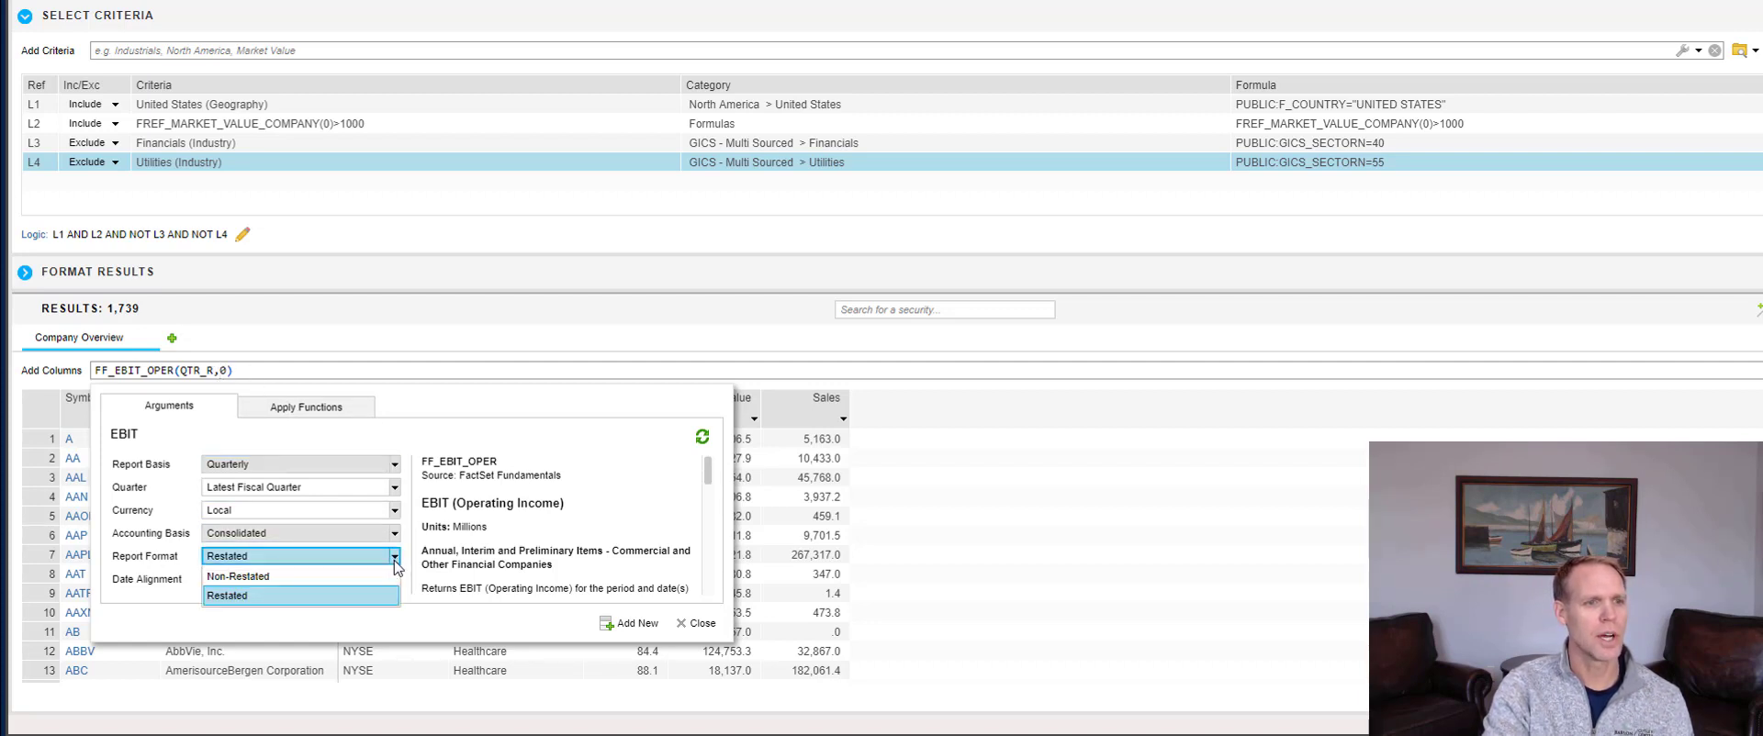
click(361, 577)
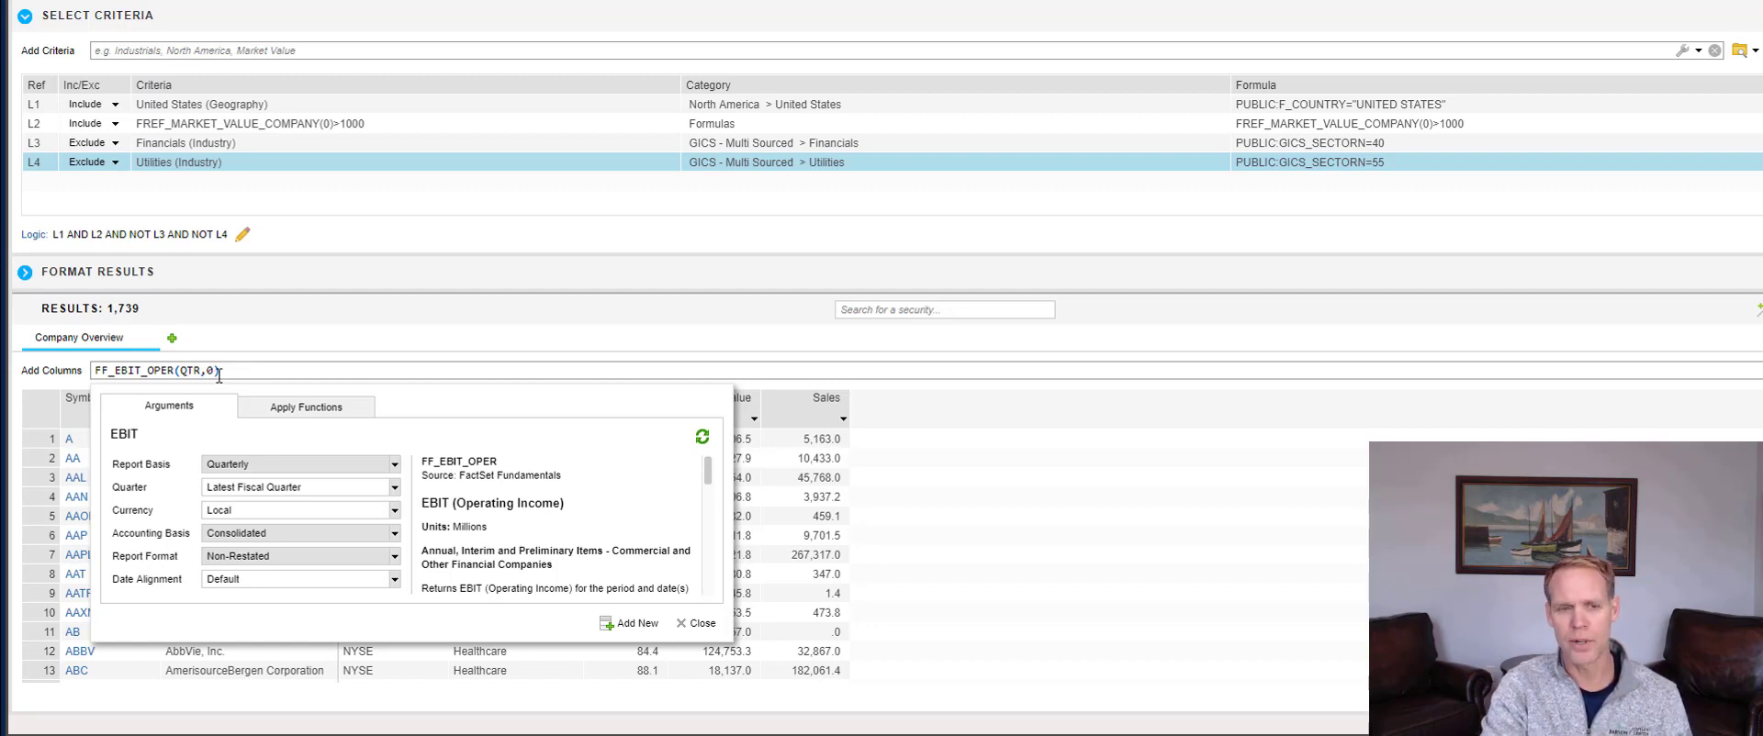
click(632, 624)
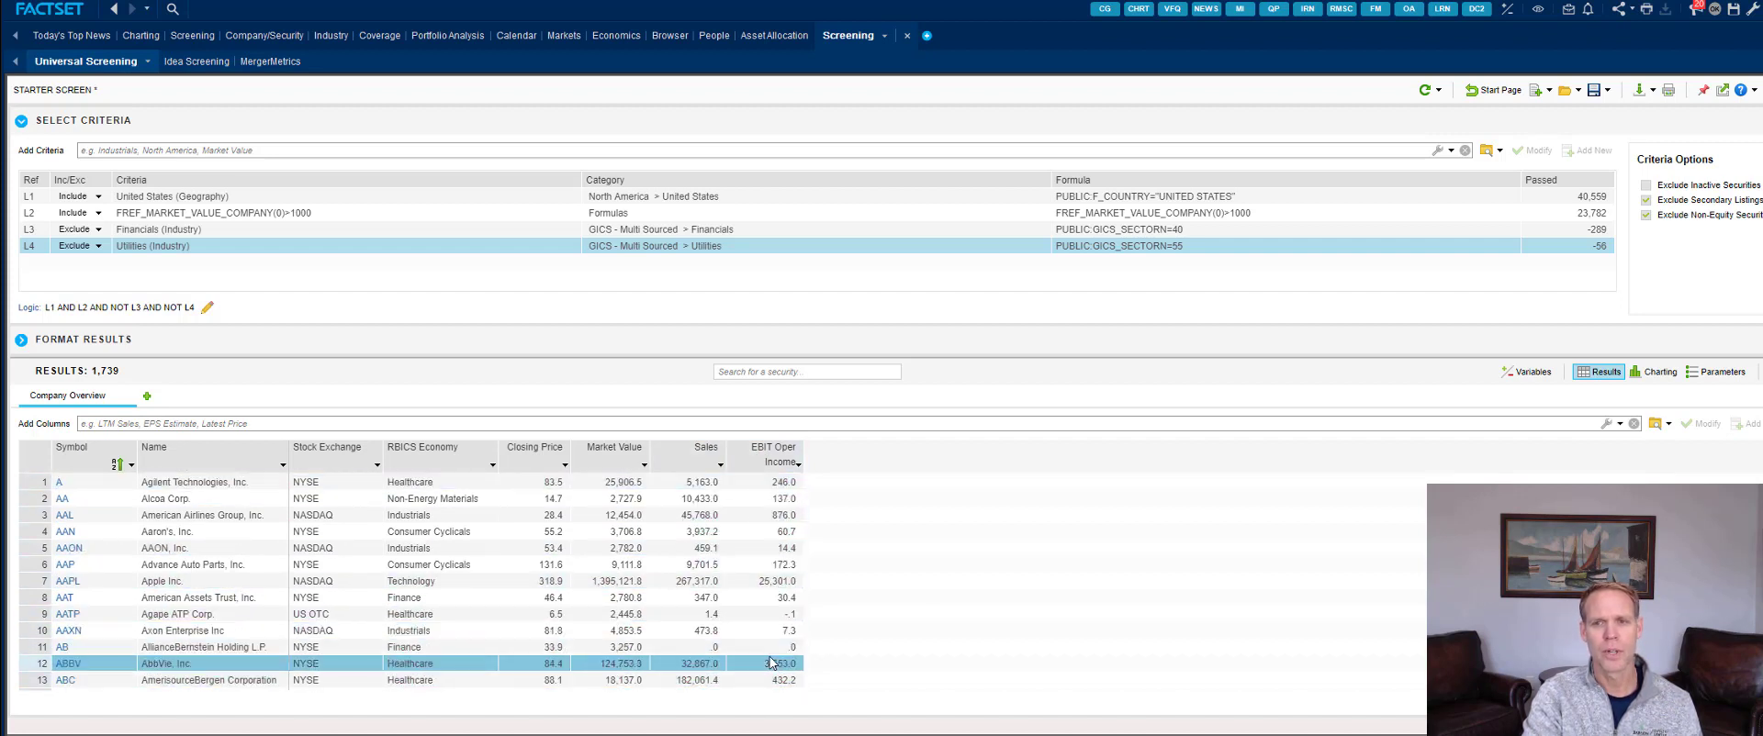
Step: Show the column parameters and remove the Stock Exchange, RBICS Economy, Closing Price, Market Value and Sales columns from Company Overview
click(1719, 376)
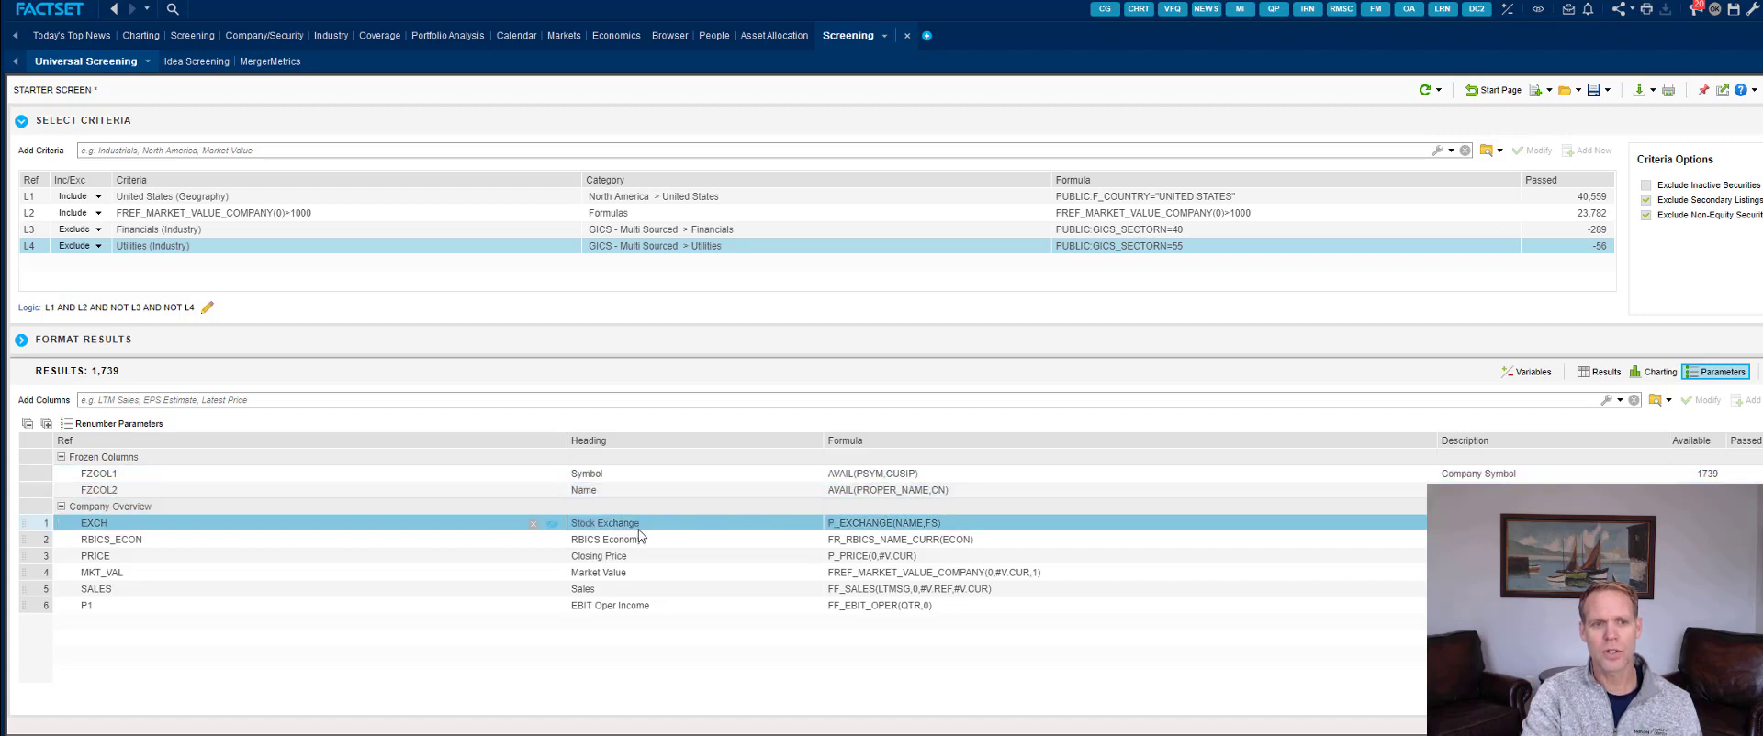
click(533, 528)
click(534, 526)
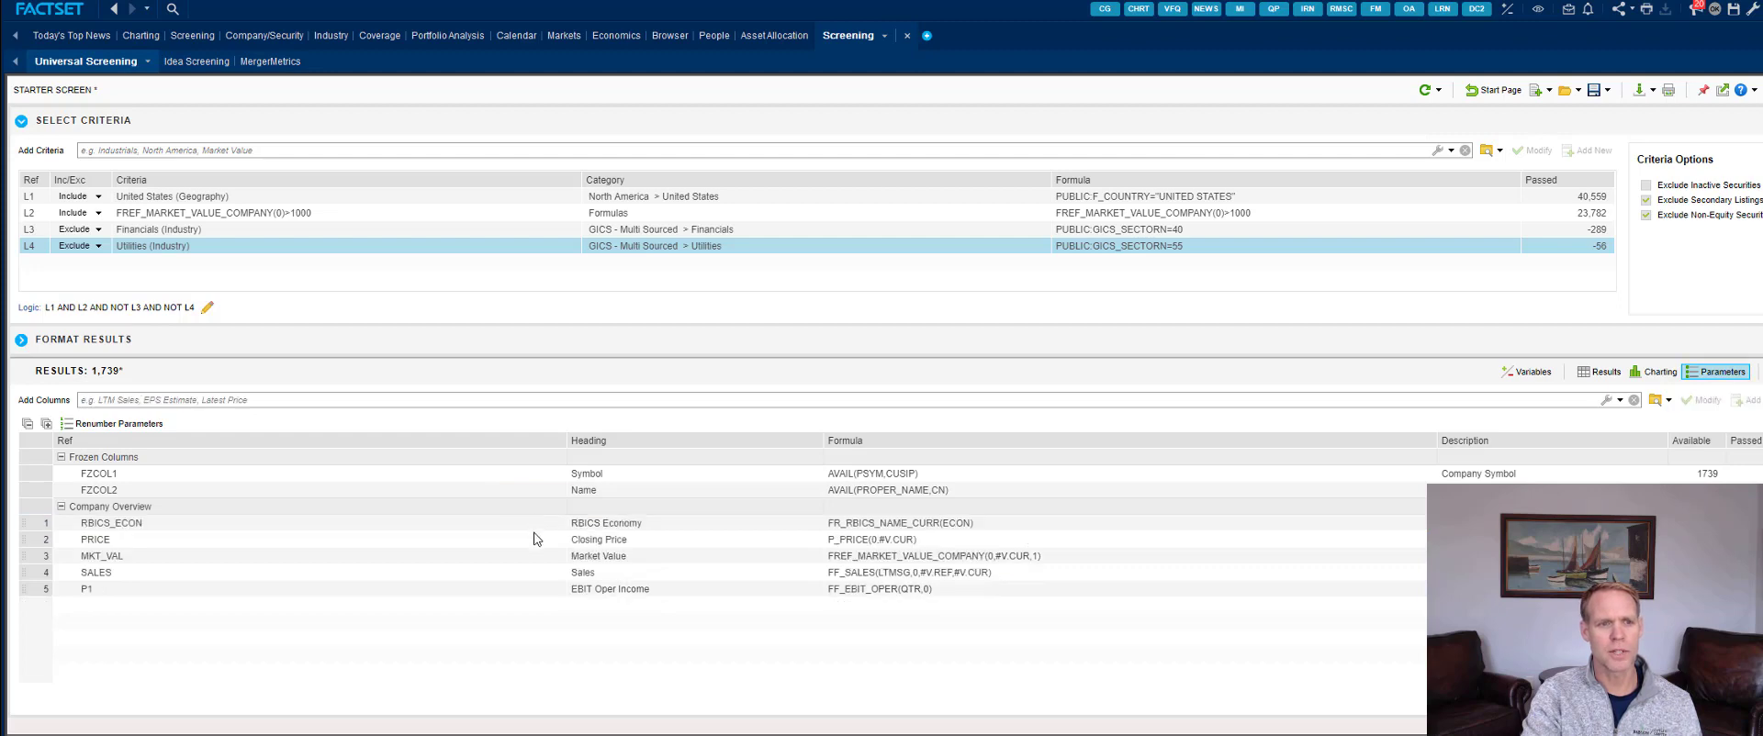
click(532, 525)
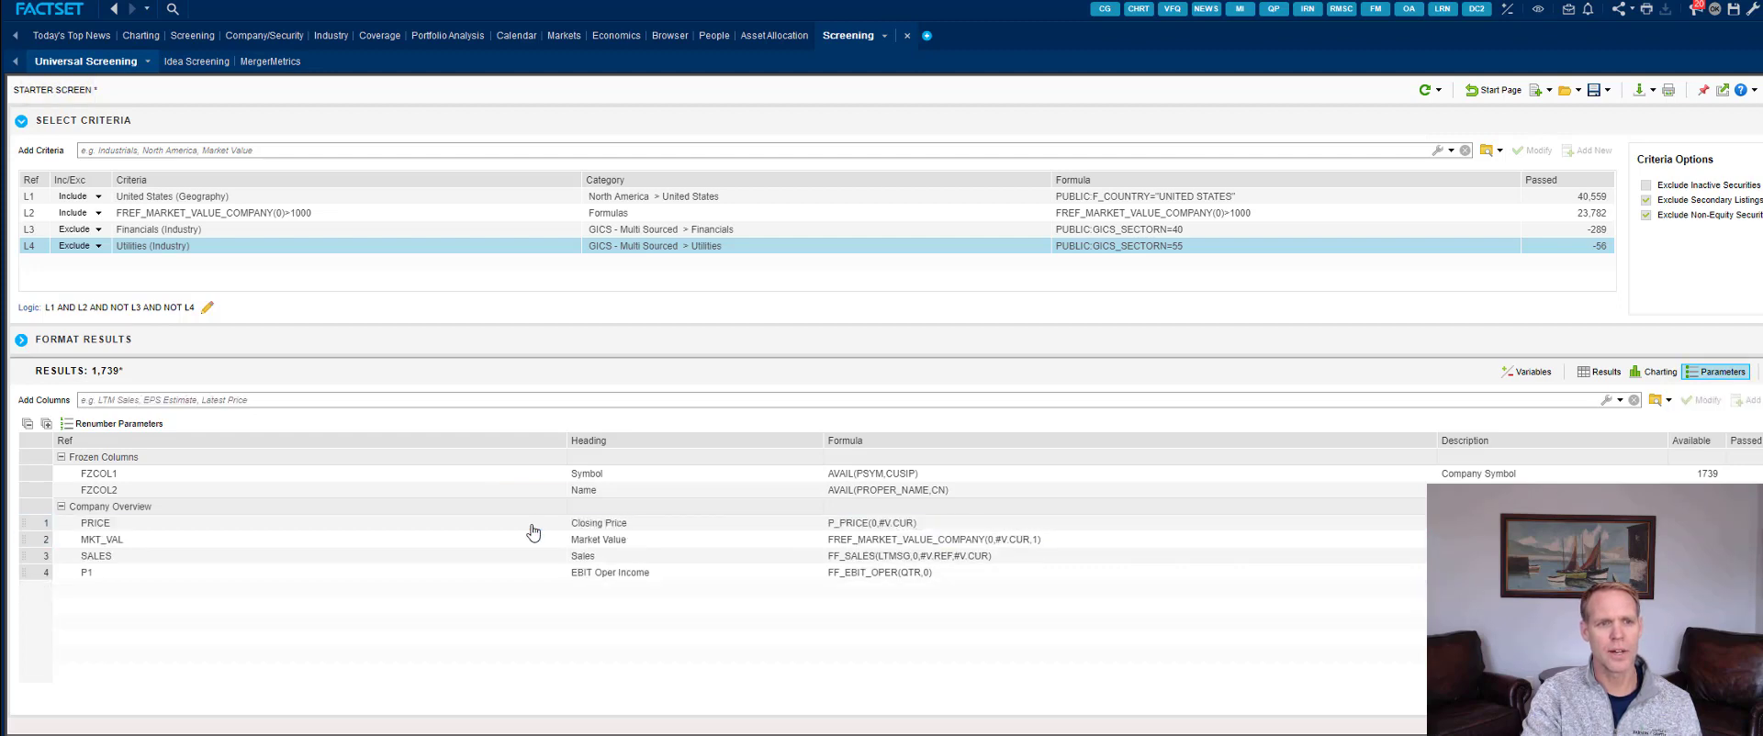
click(533, 526)
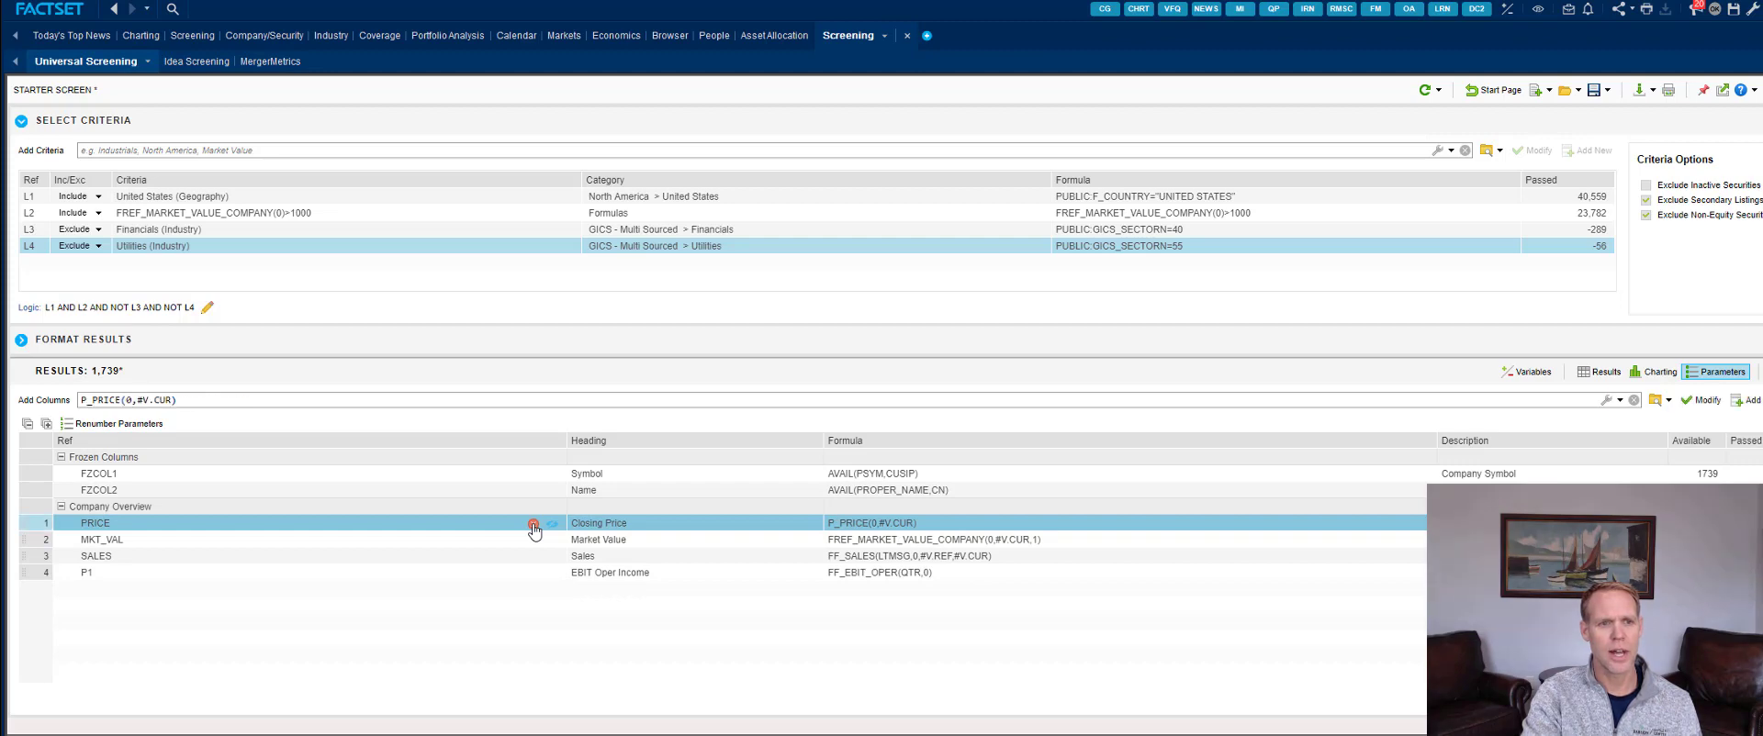
click(533, 525)
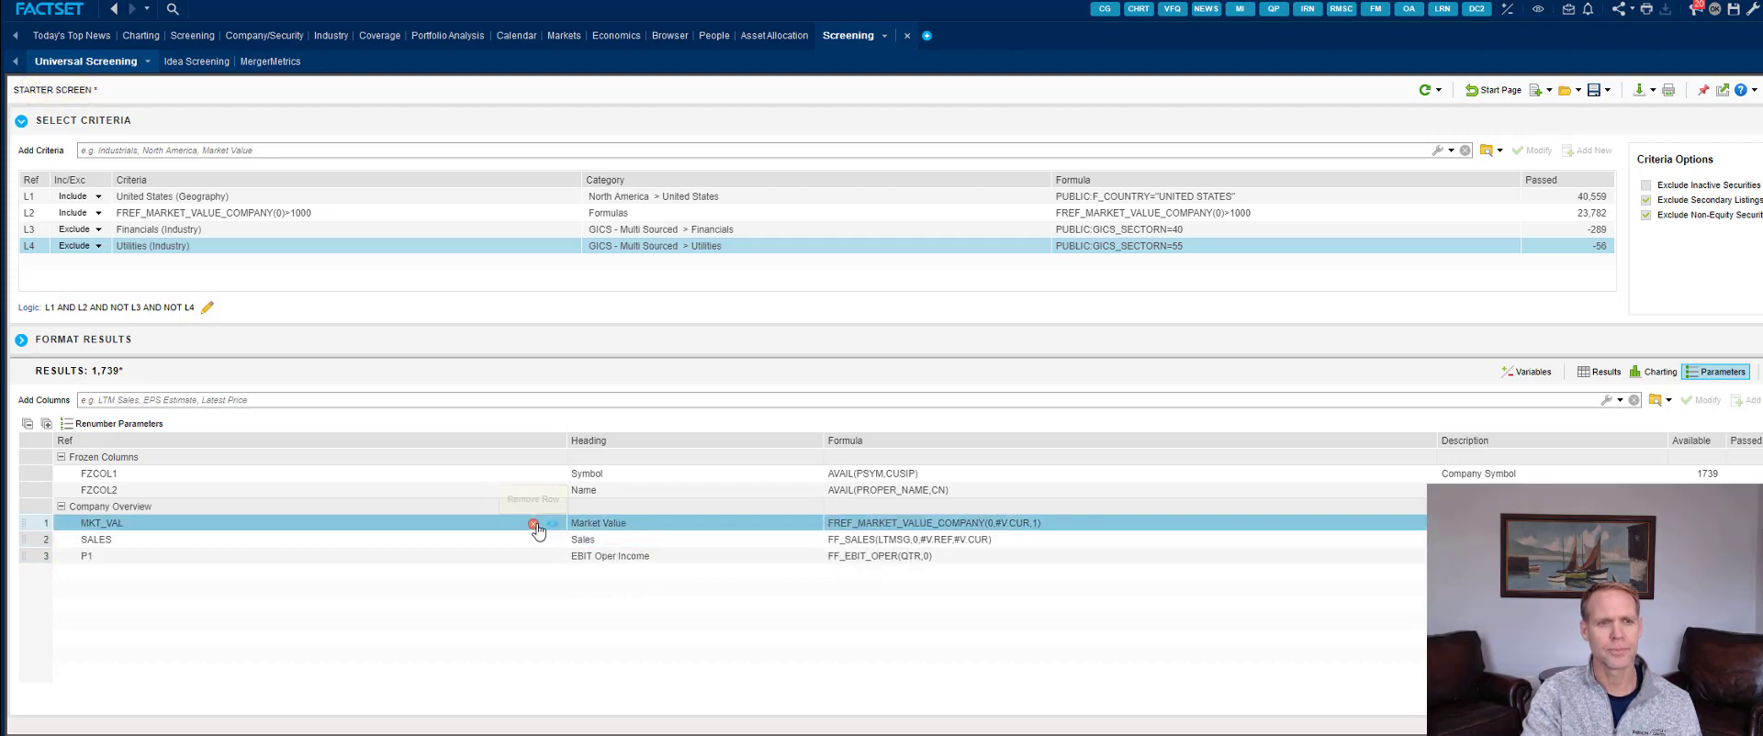
click(532, 524)
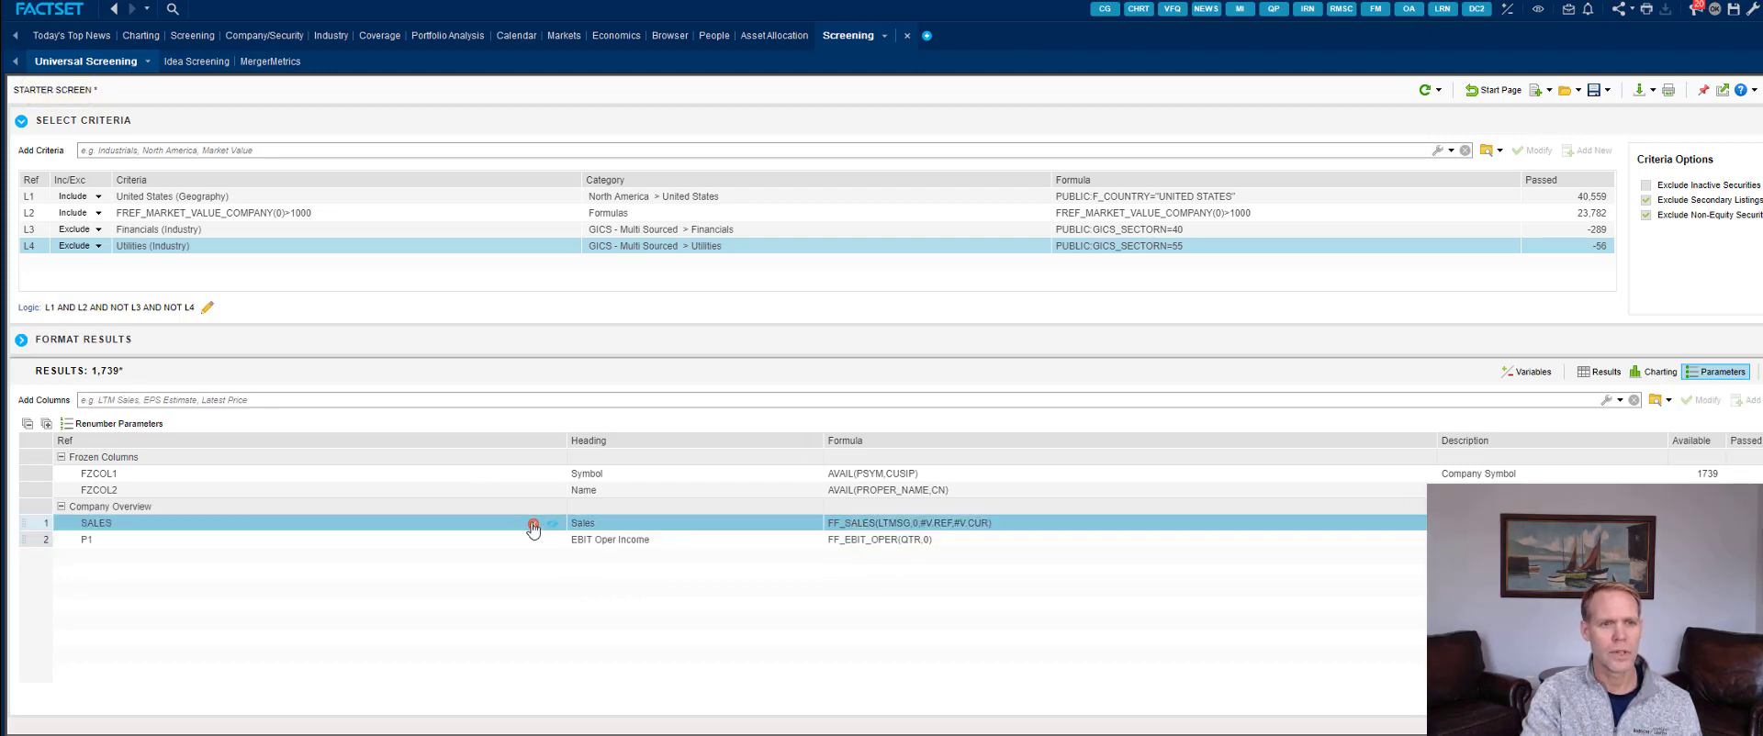
click(533, 524)
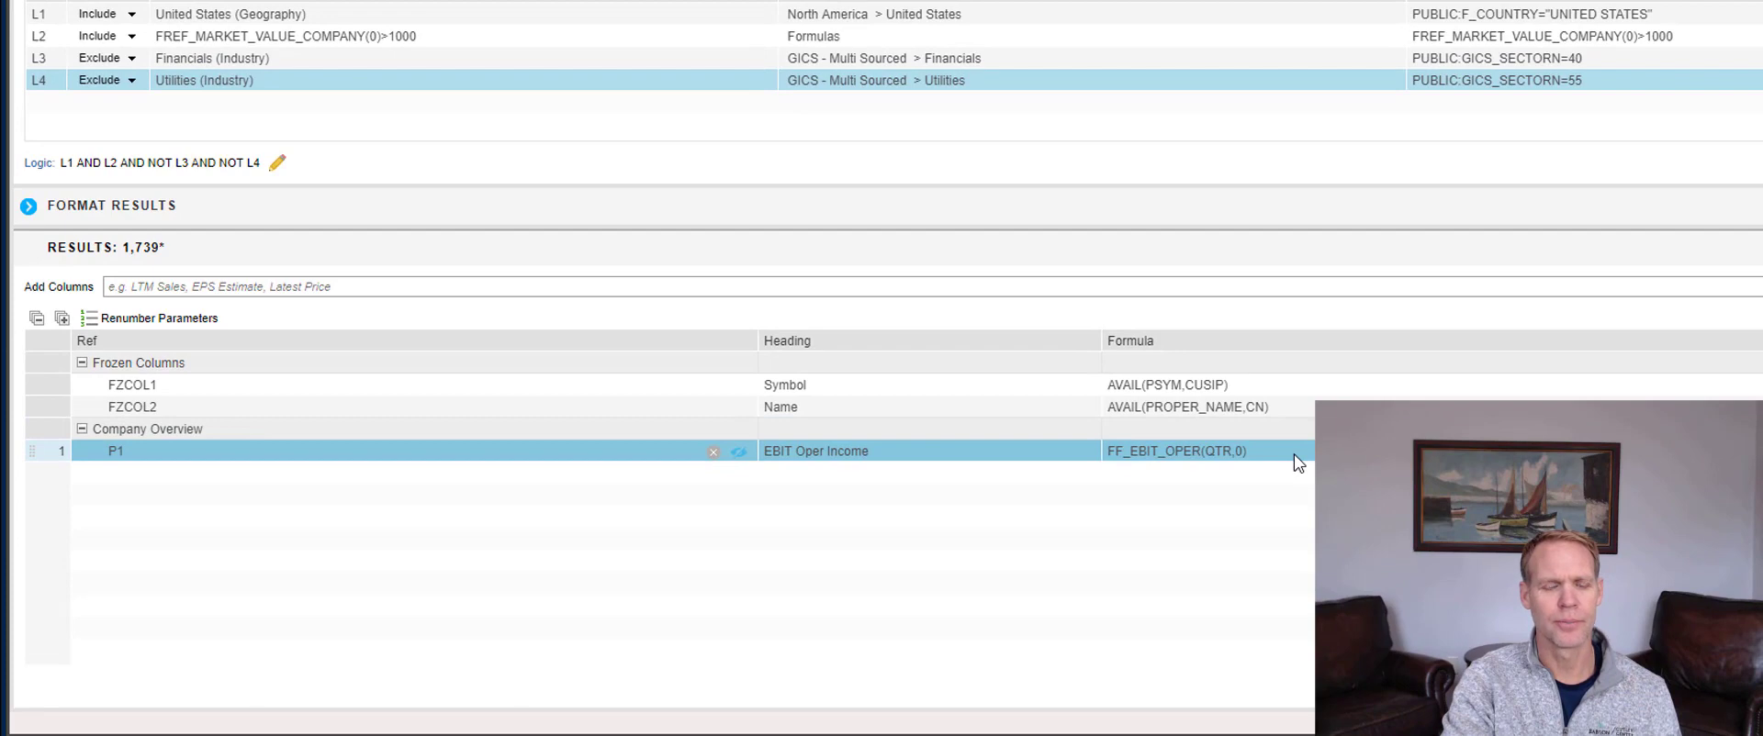
Step: Rename the P1 column's heading as EBIT and deselect its row
click(829, 458)
click(829, 458)
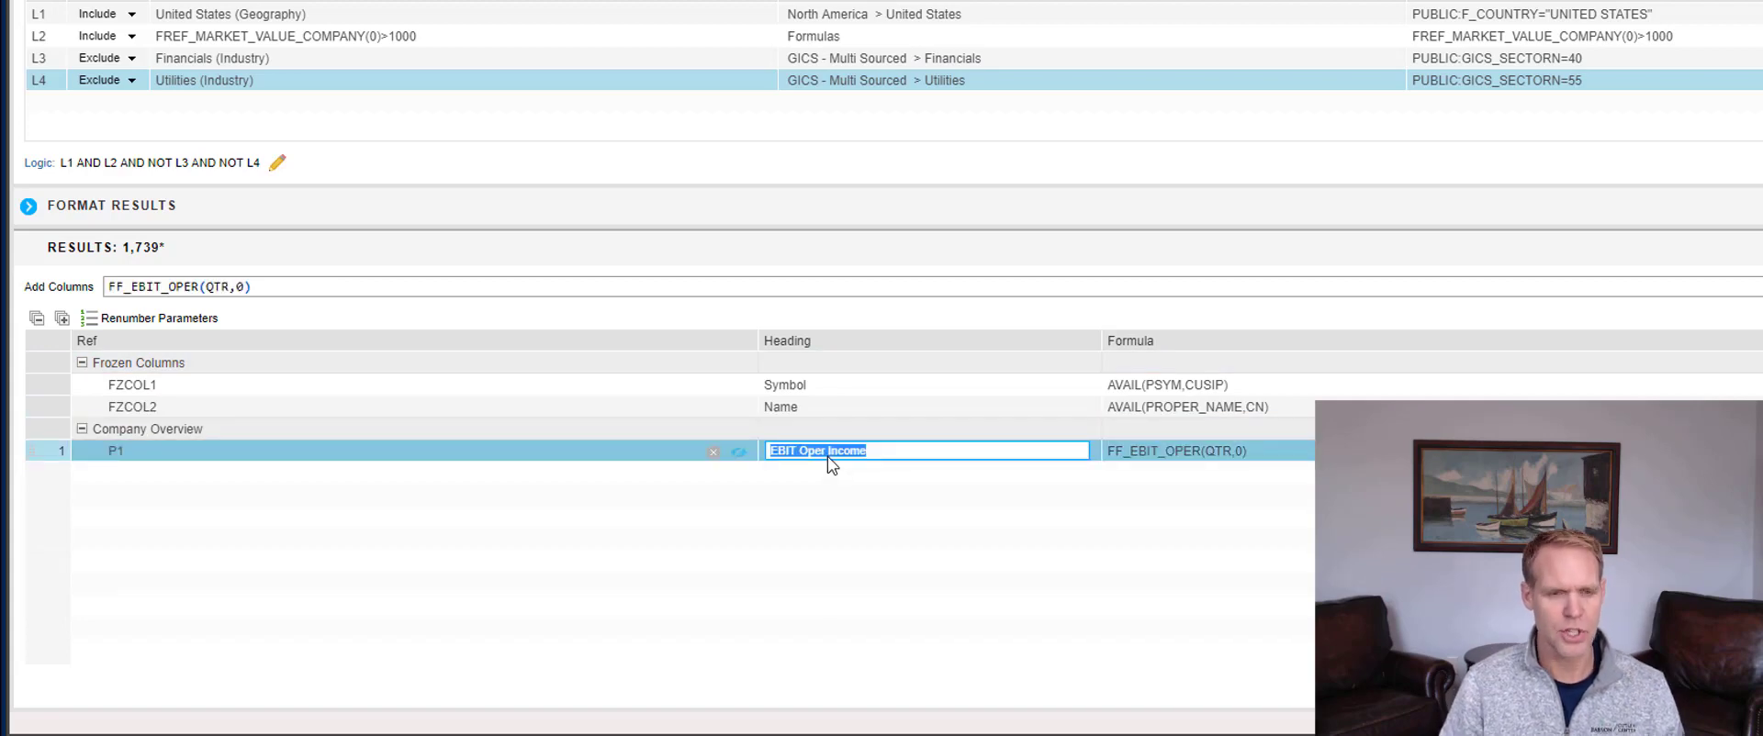
text(EBIT)
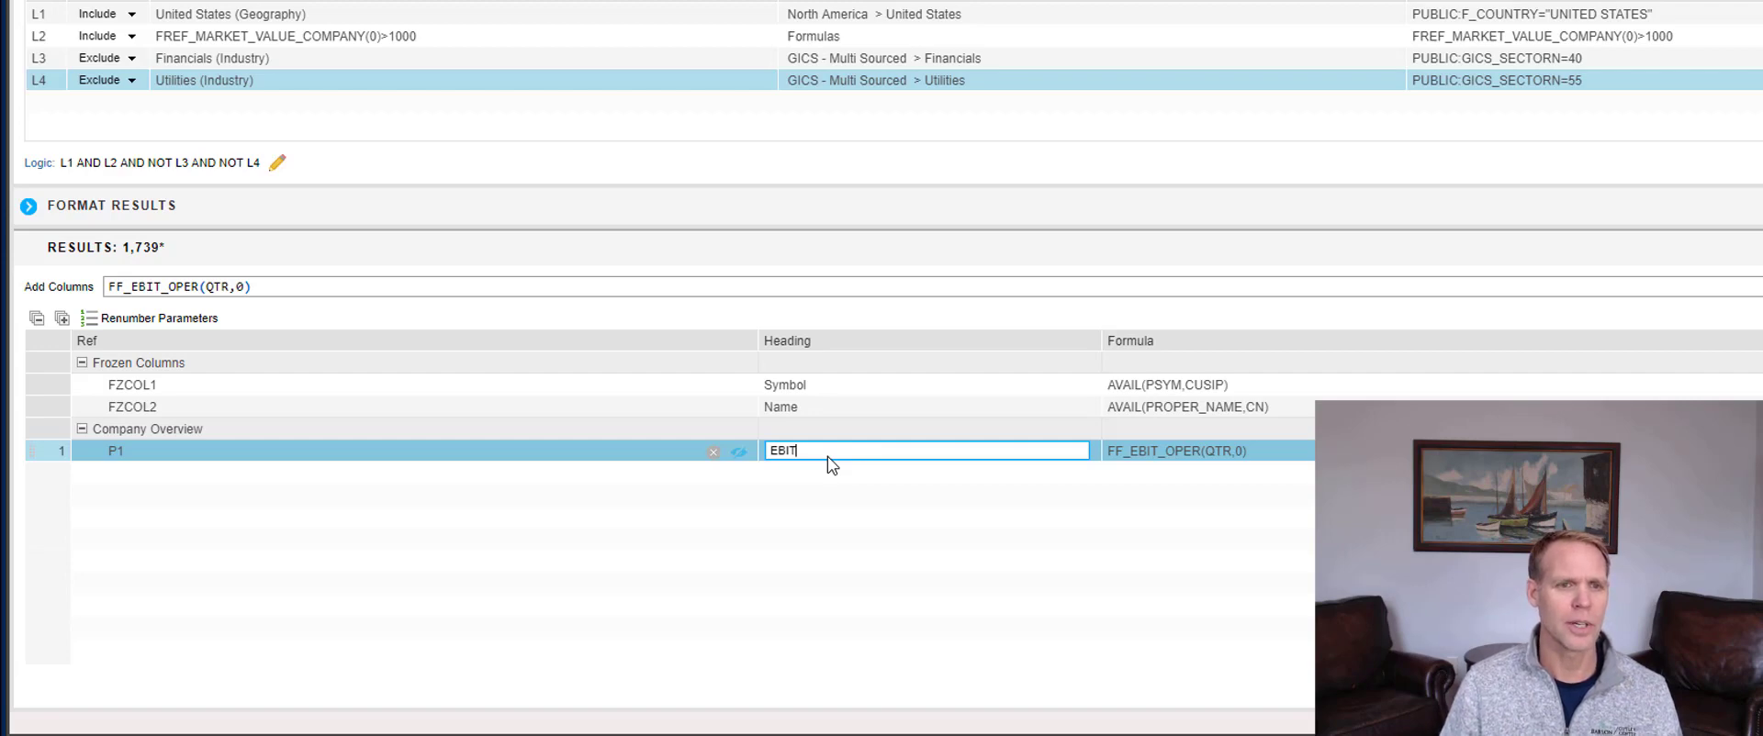
key(Return)
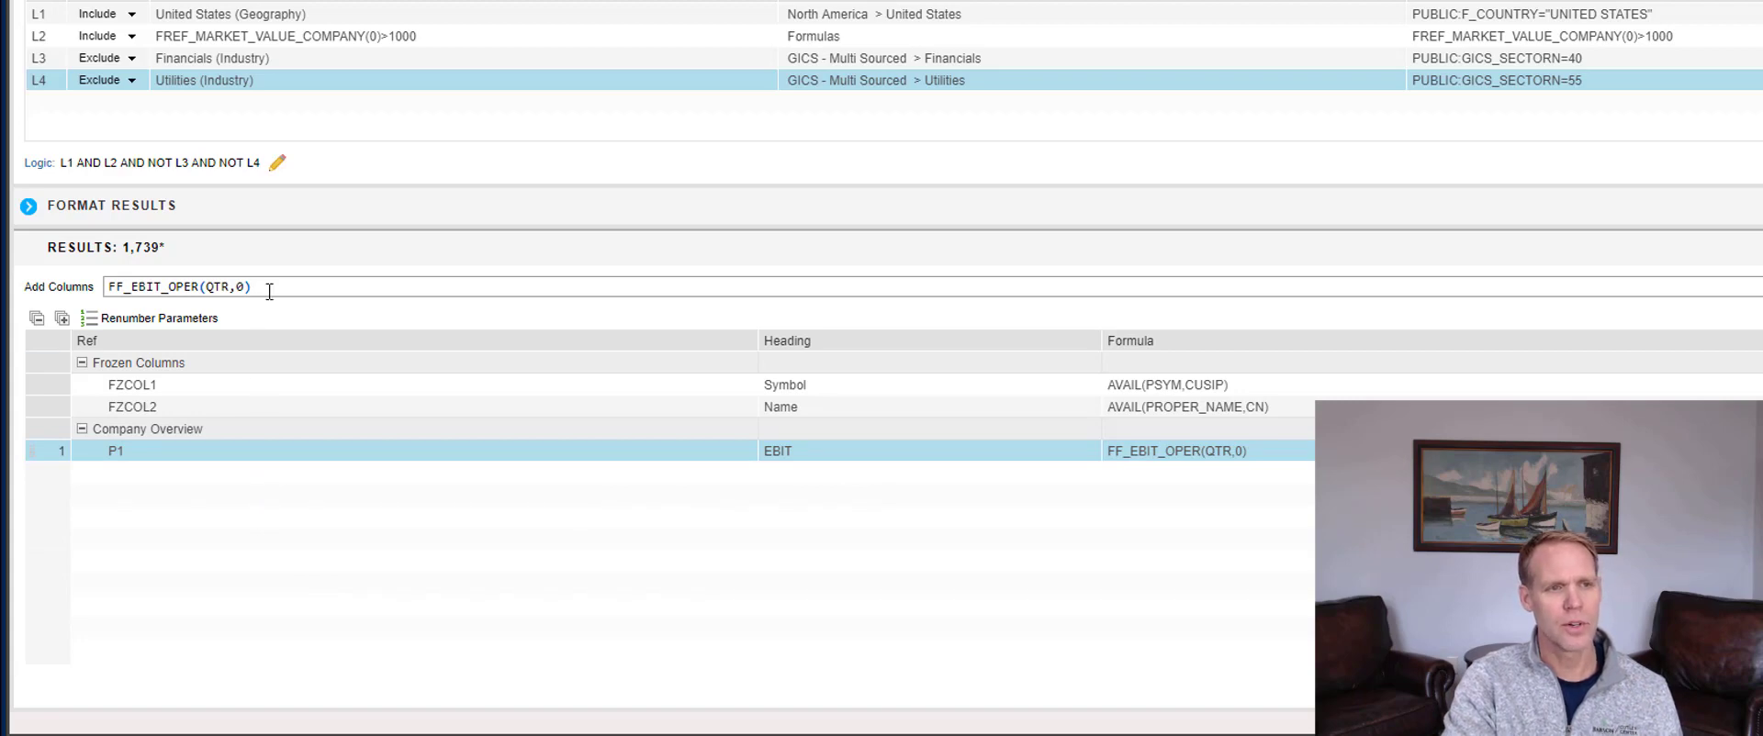
click(254, 493)
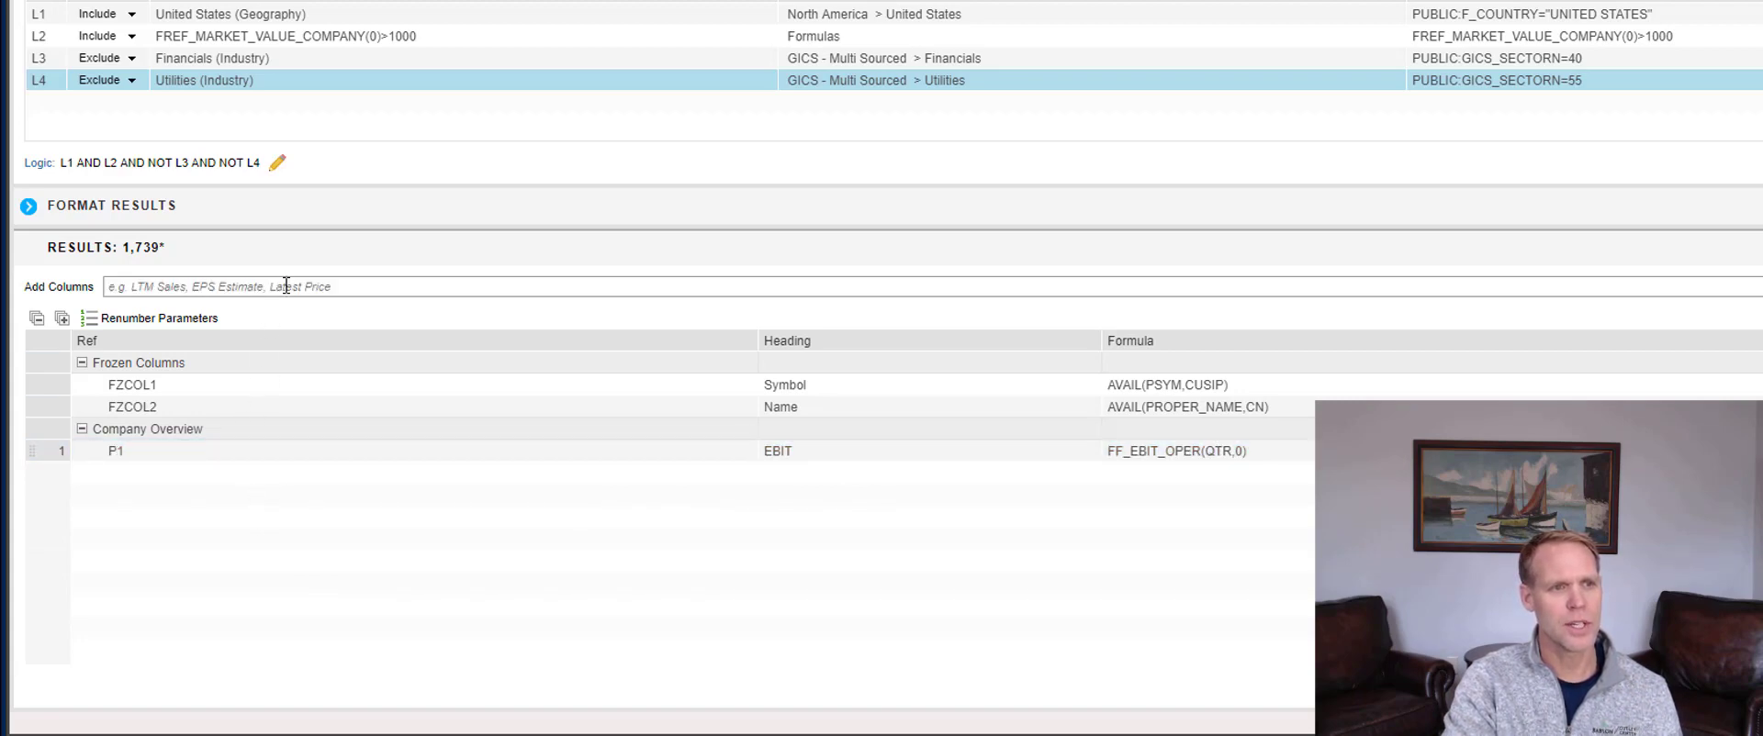
Step: Add a FactSet Fundamentals Enterprise Value column for the latest fiscal quarter with Quarterly report basis and Non-Restated format
click(288, 287)
text(ev)
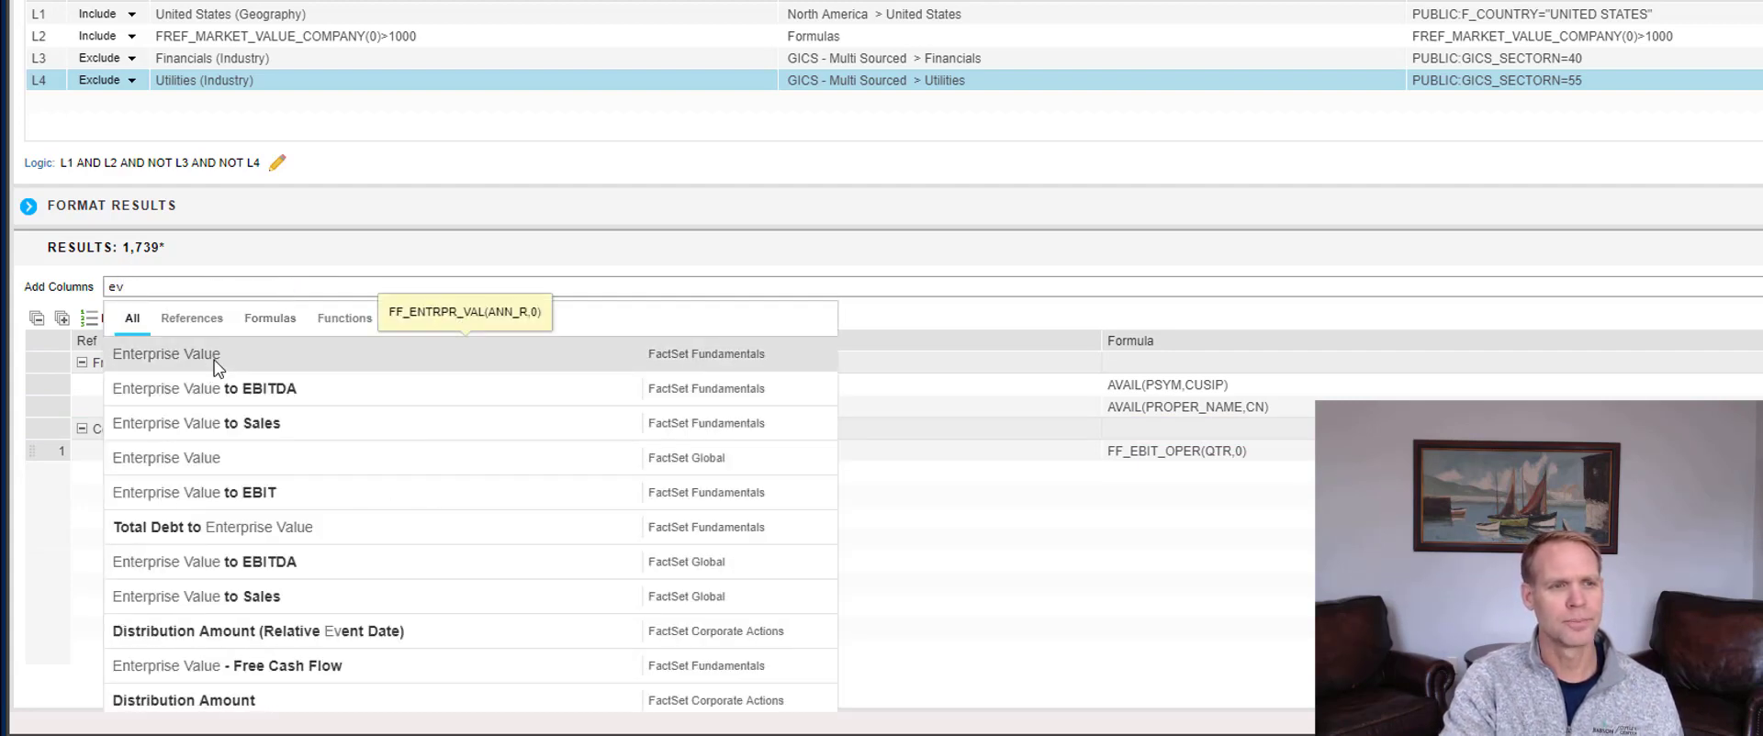
click(217, 365)
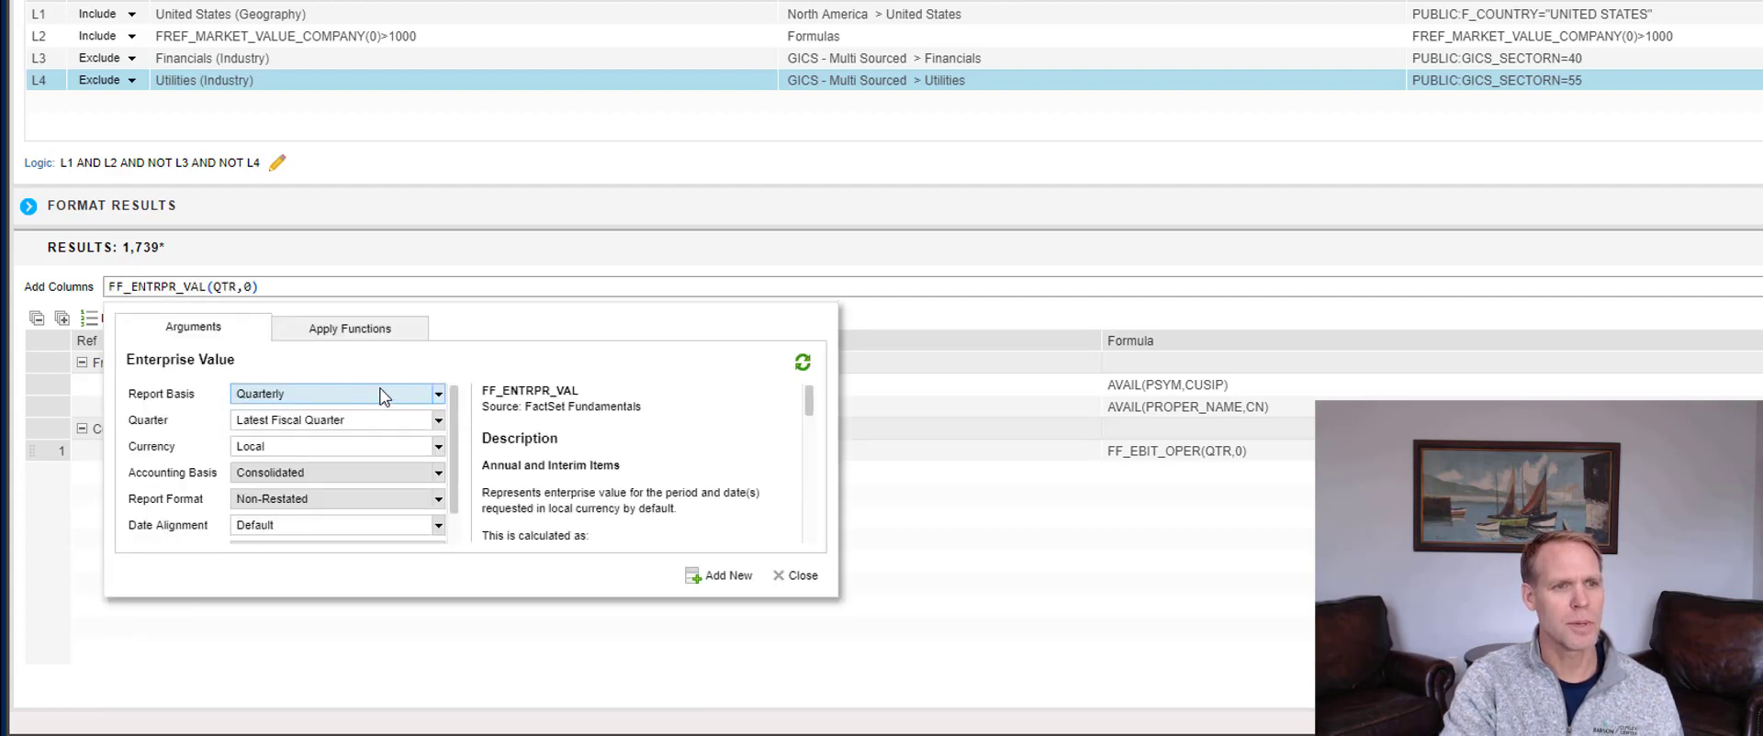
click(728, 579)
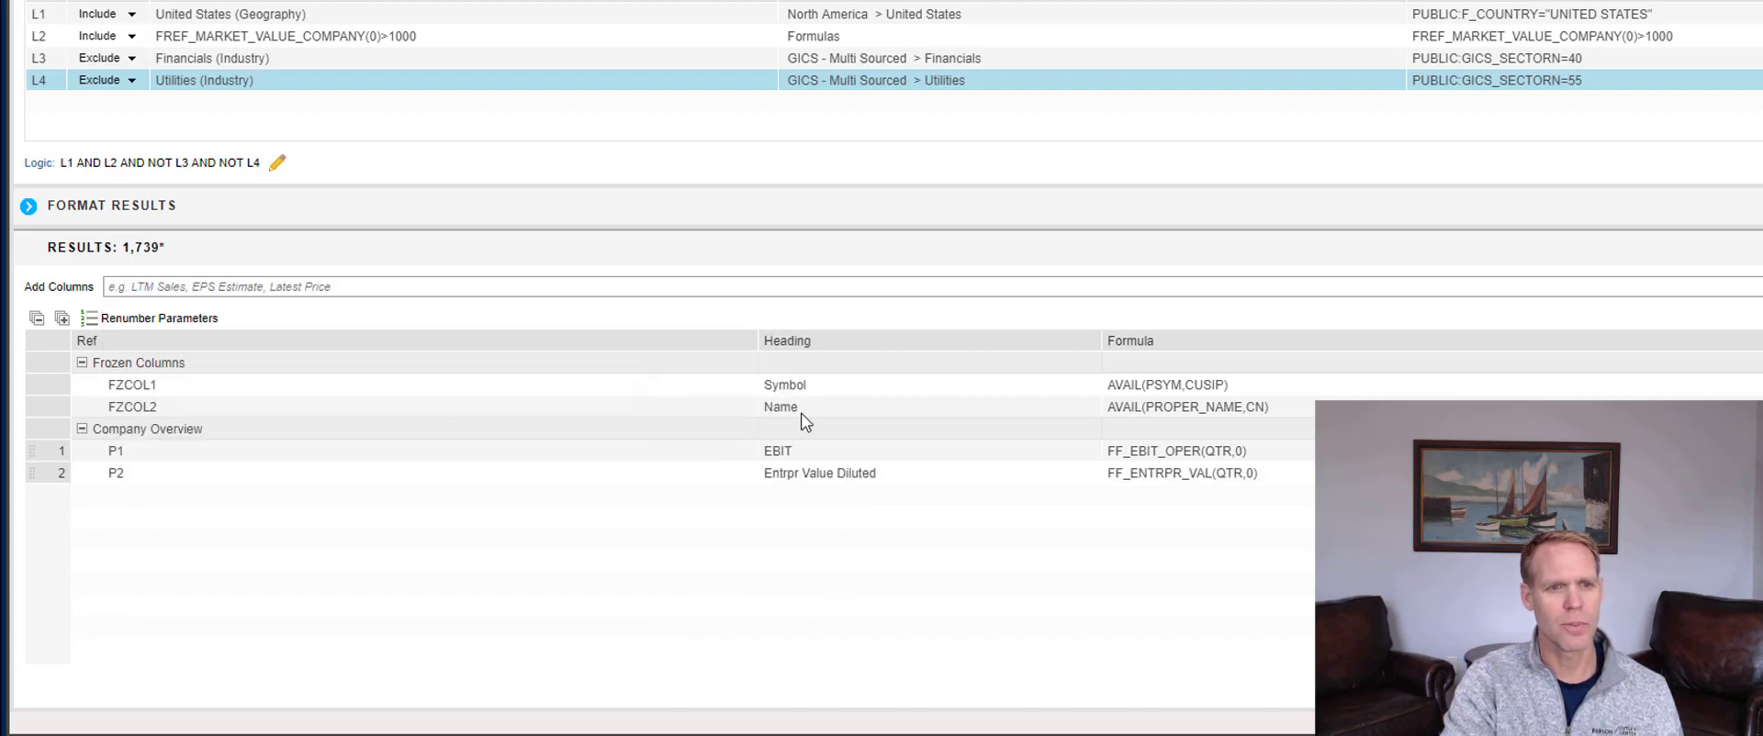
Step: Rename the P2 column's heading as Enterprise Value and deselect its row
click(813, 477)
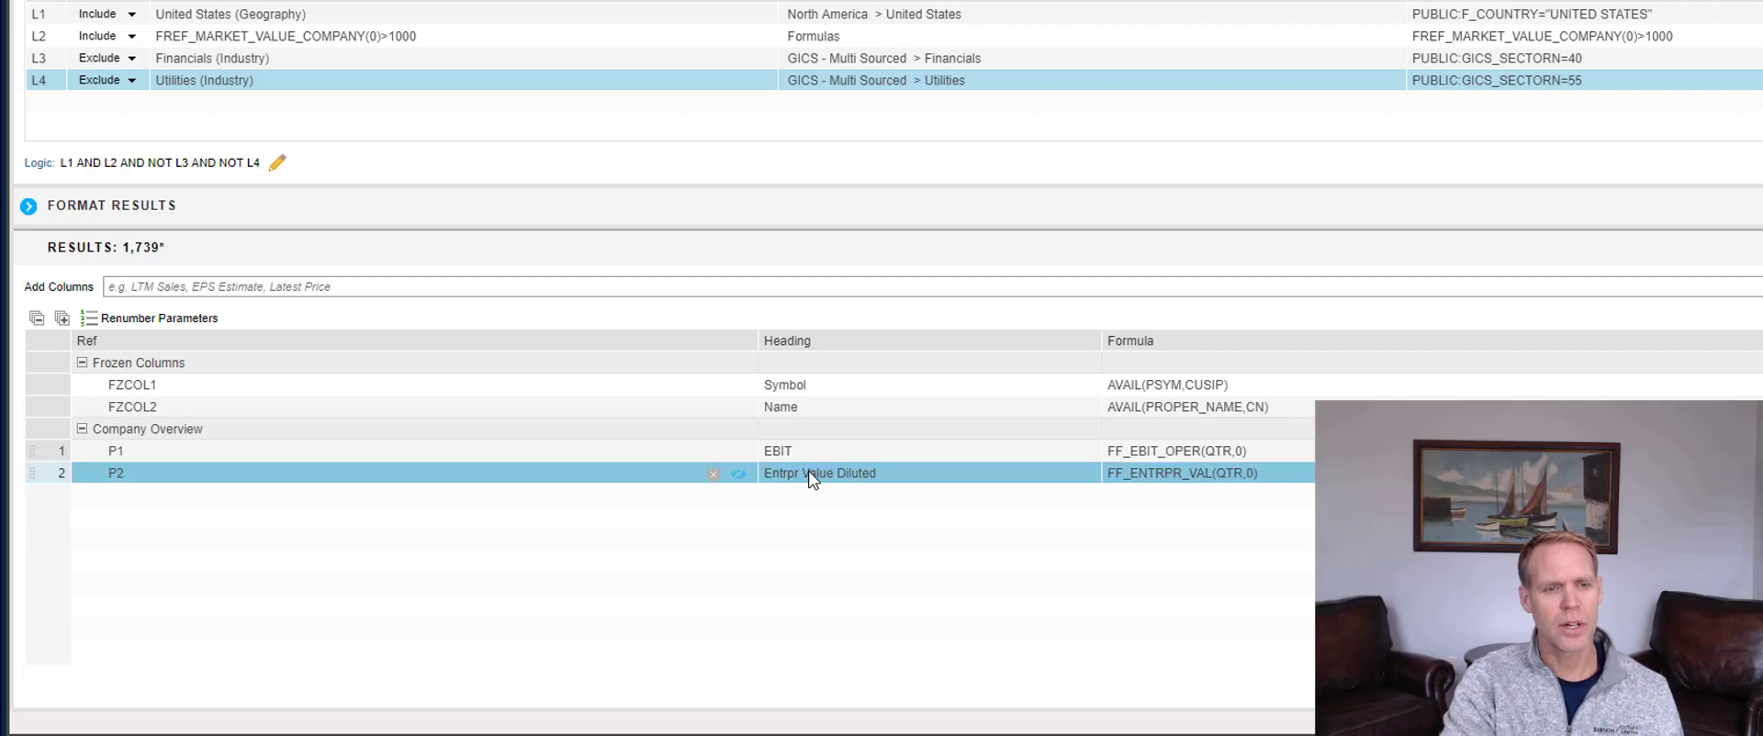
click(813, 473)
text(E)
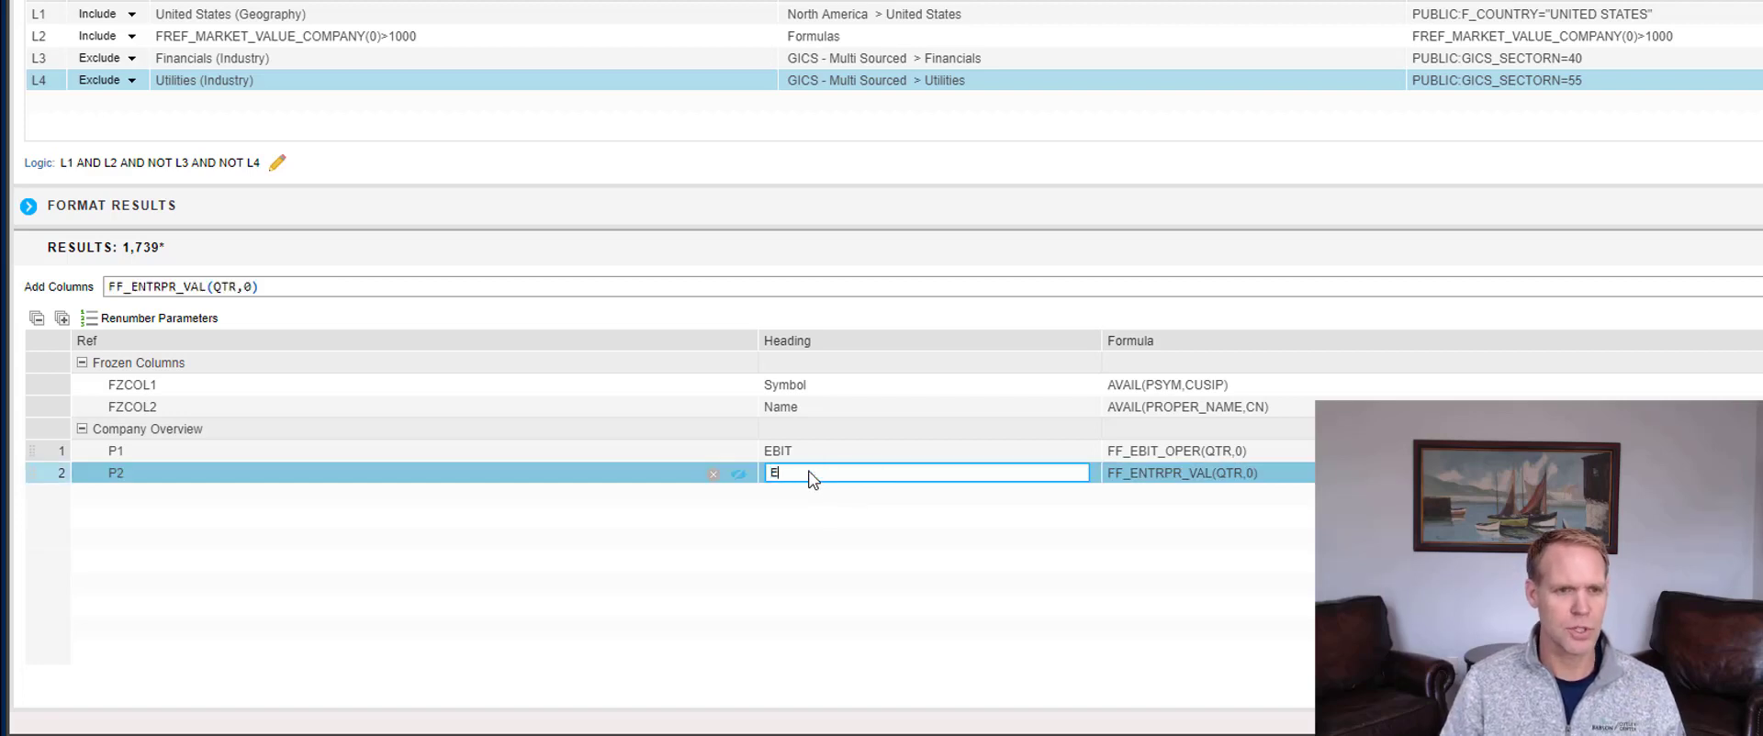
text(nterprise Value)
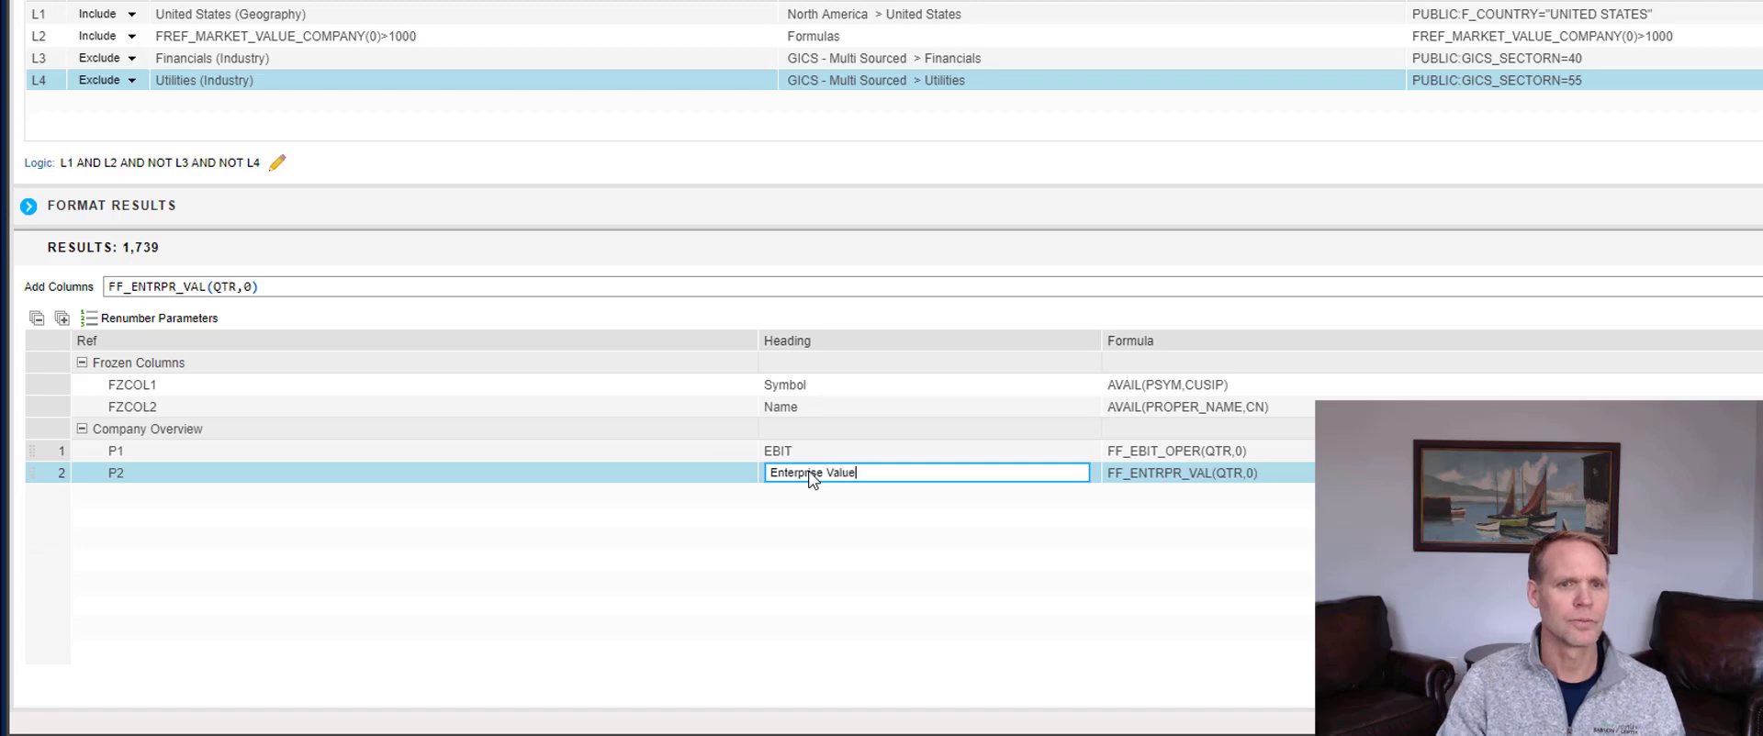
key(Return)
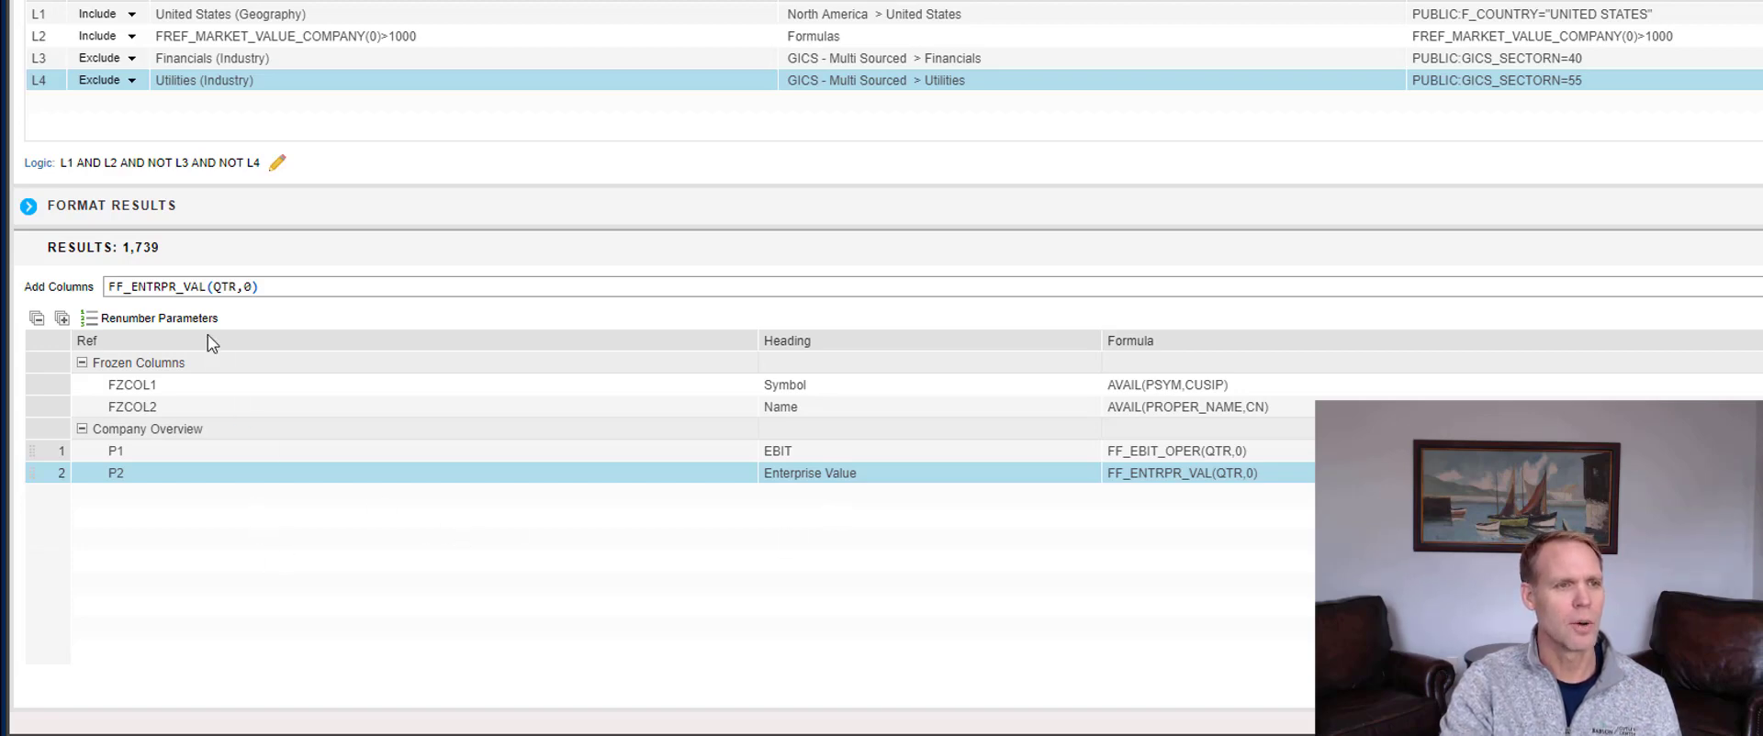
click(190, 557)
Step: Enter the new column formula #P.P1/#P.P2 to divide EBIT by Enterprise Value
click(137, 288)
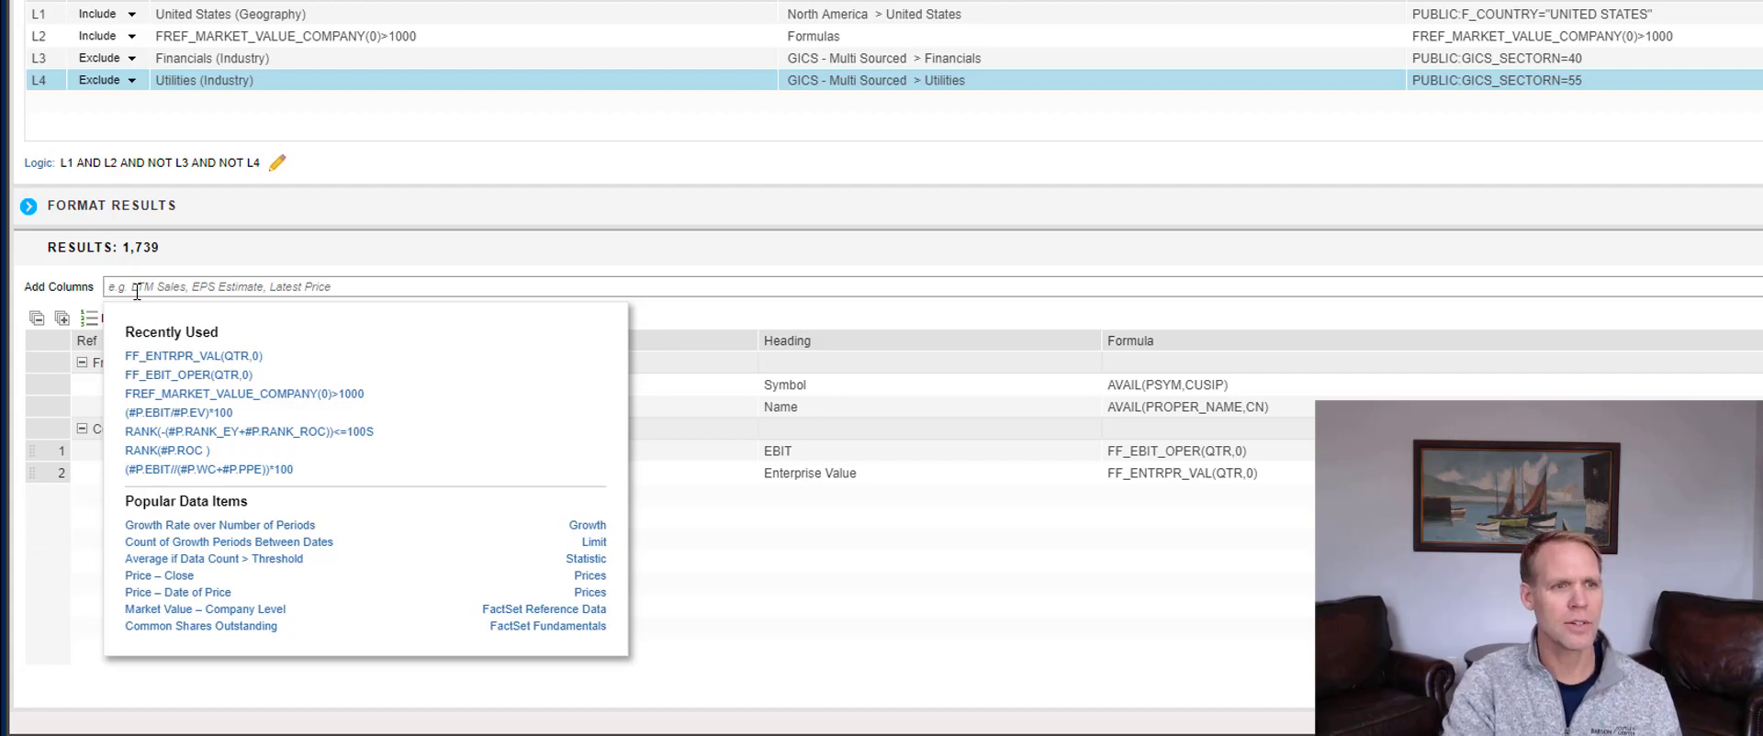
click(916, 634)
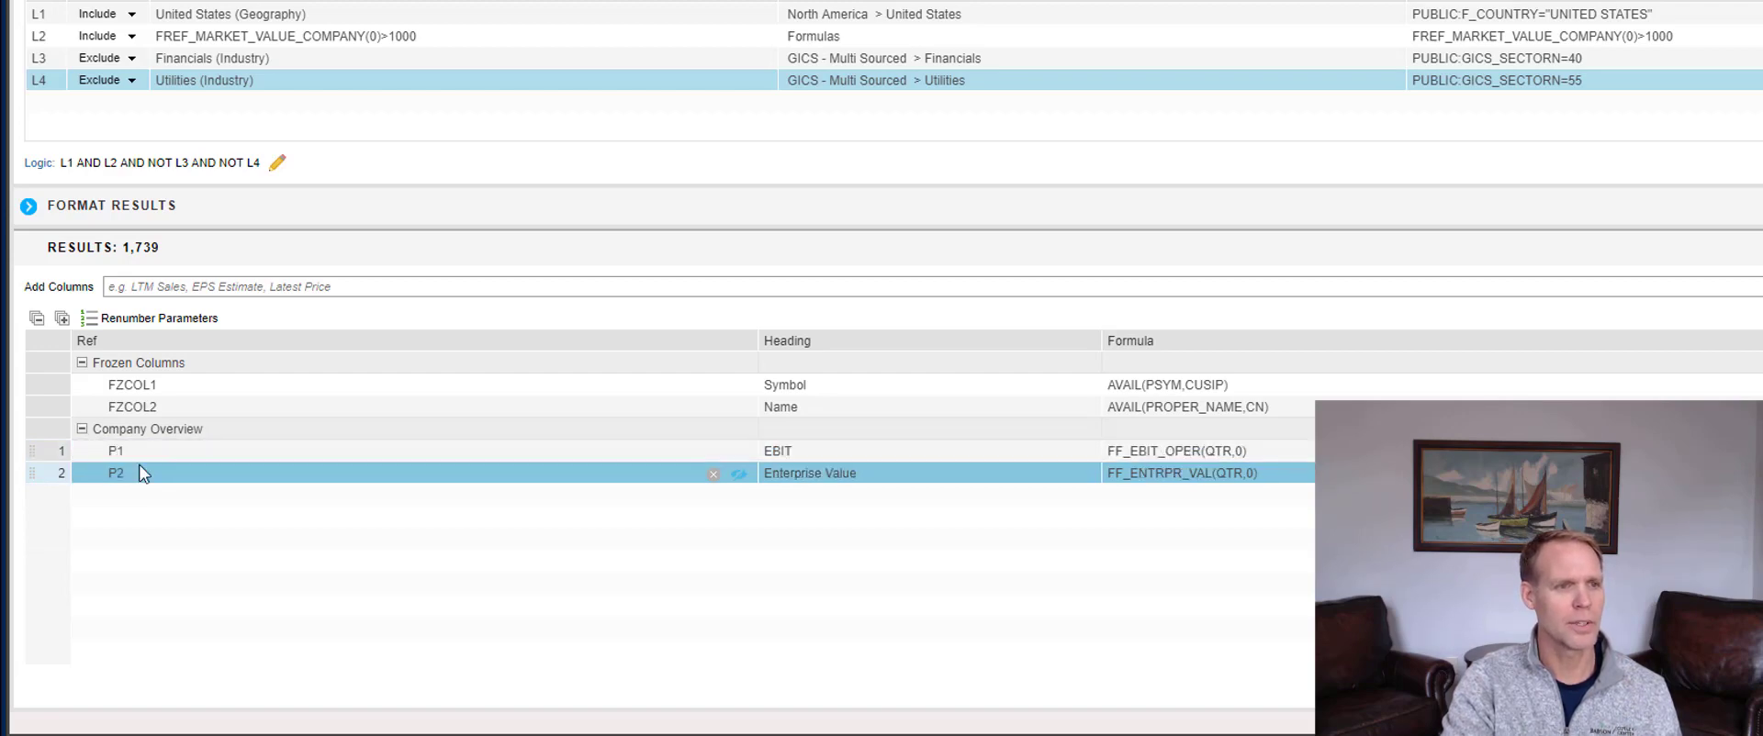
click(167, 288)
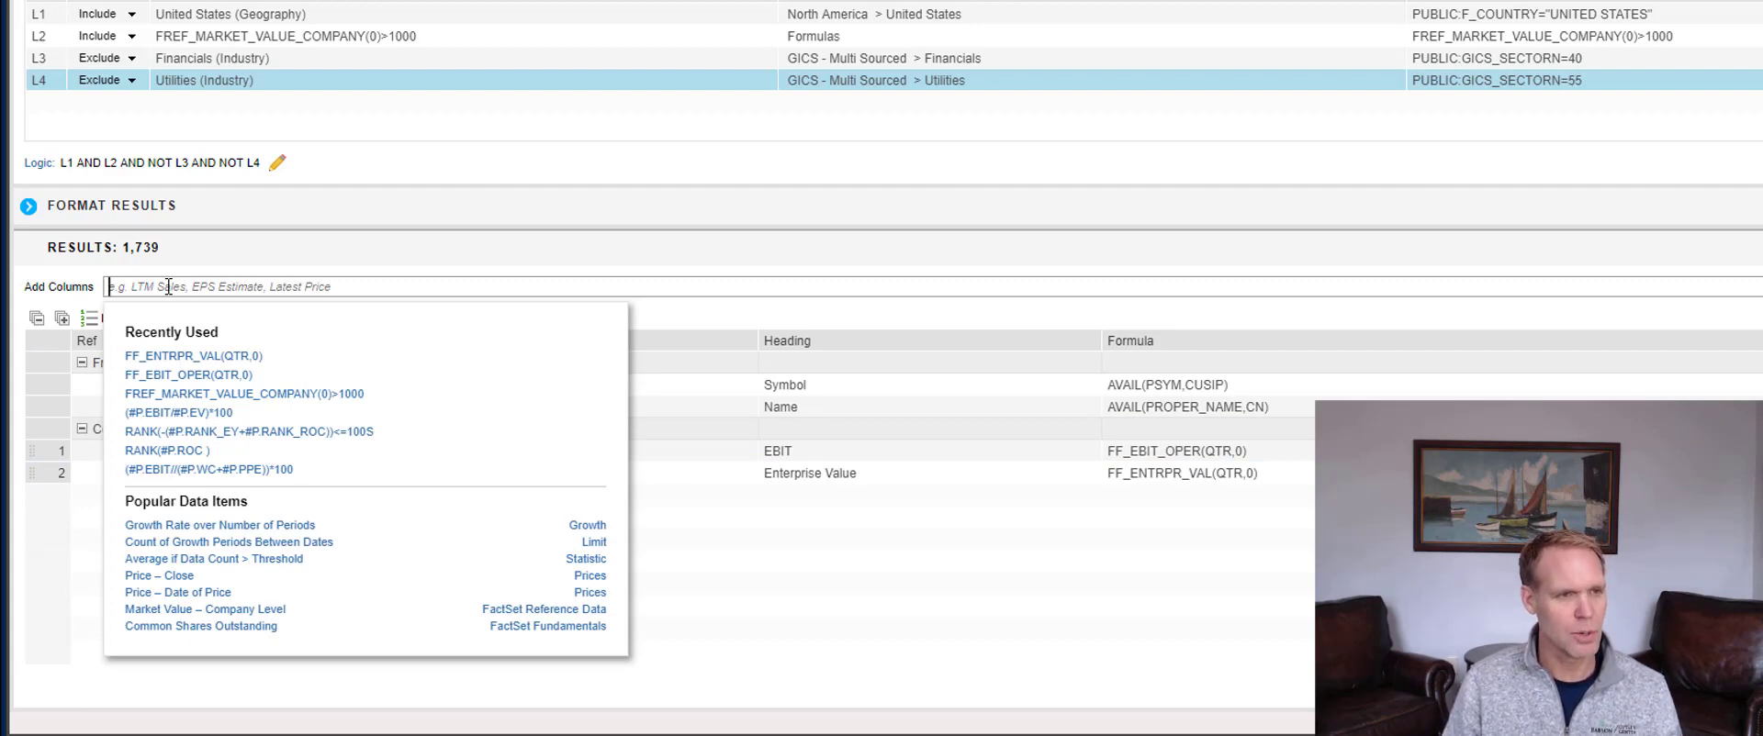
text(#)
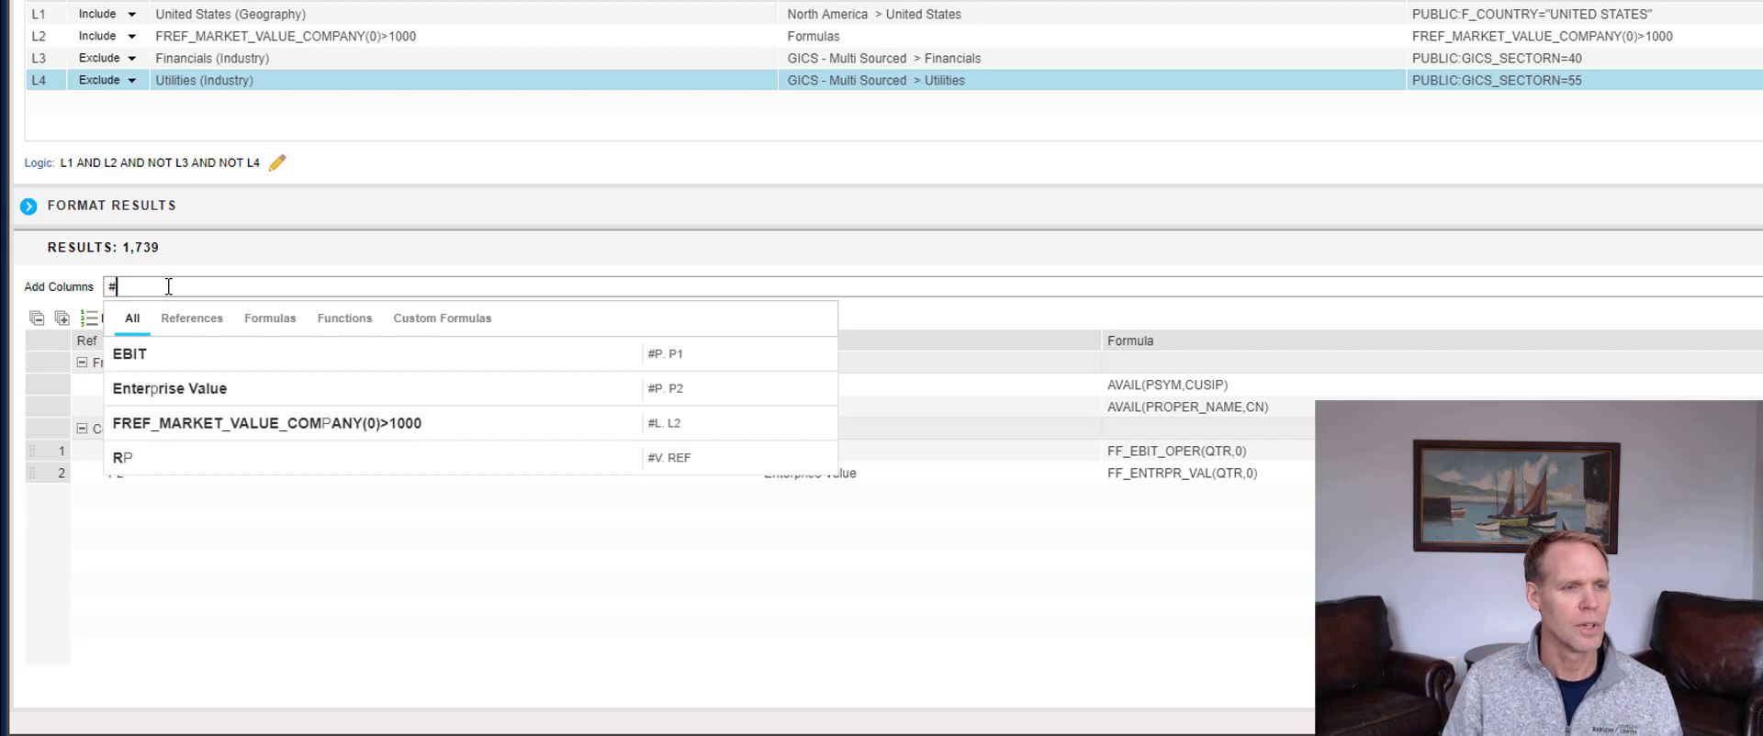
text(pP.)
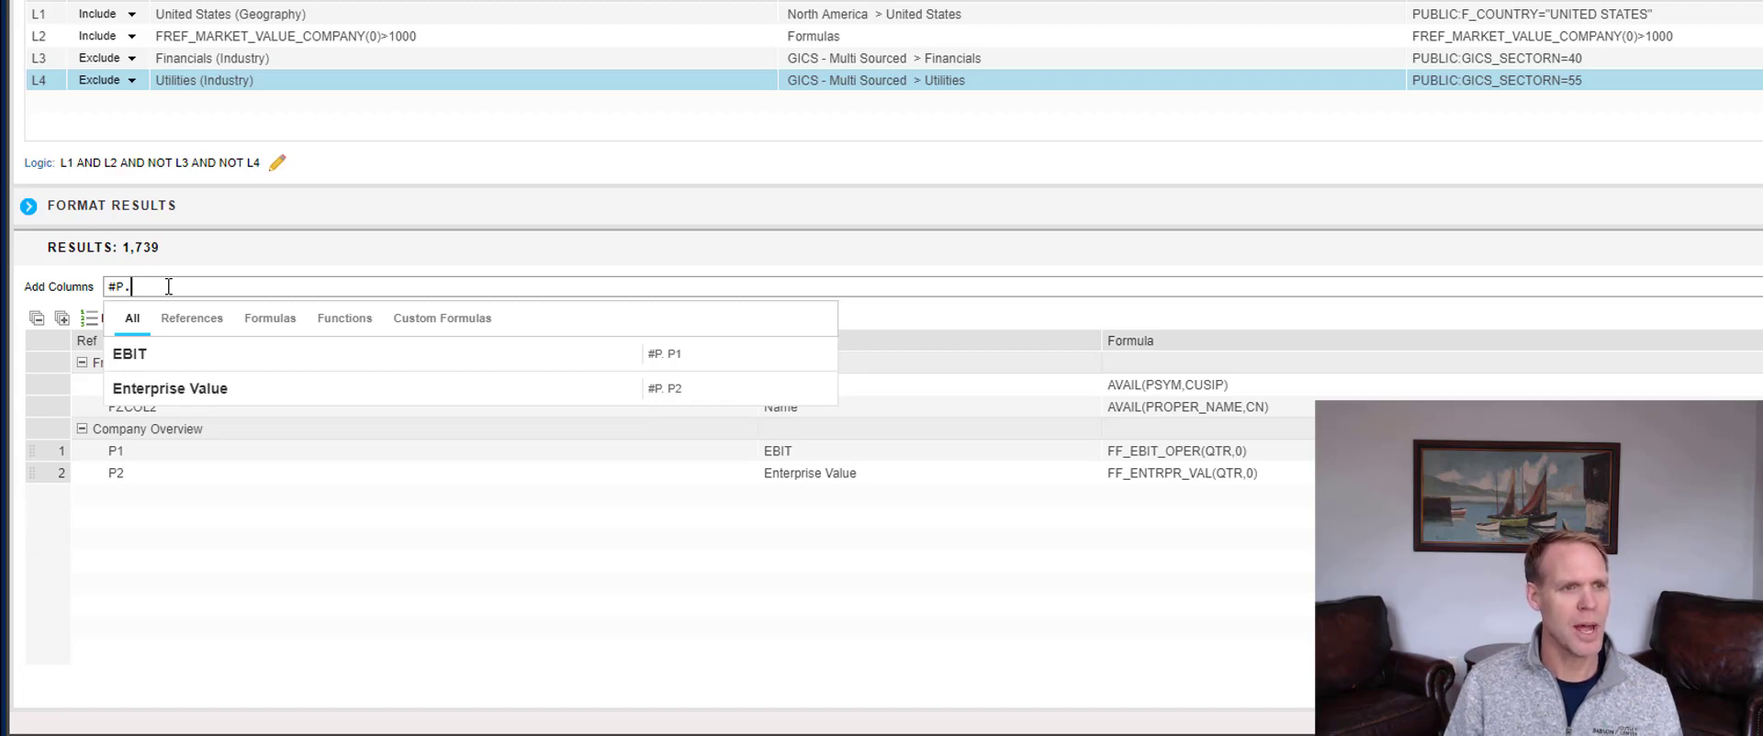
text(P1)
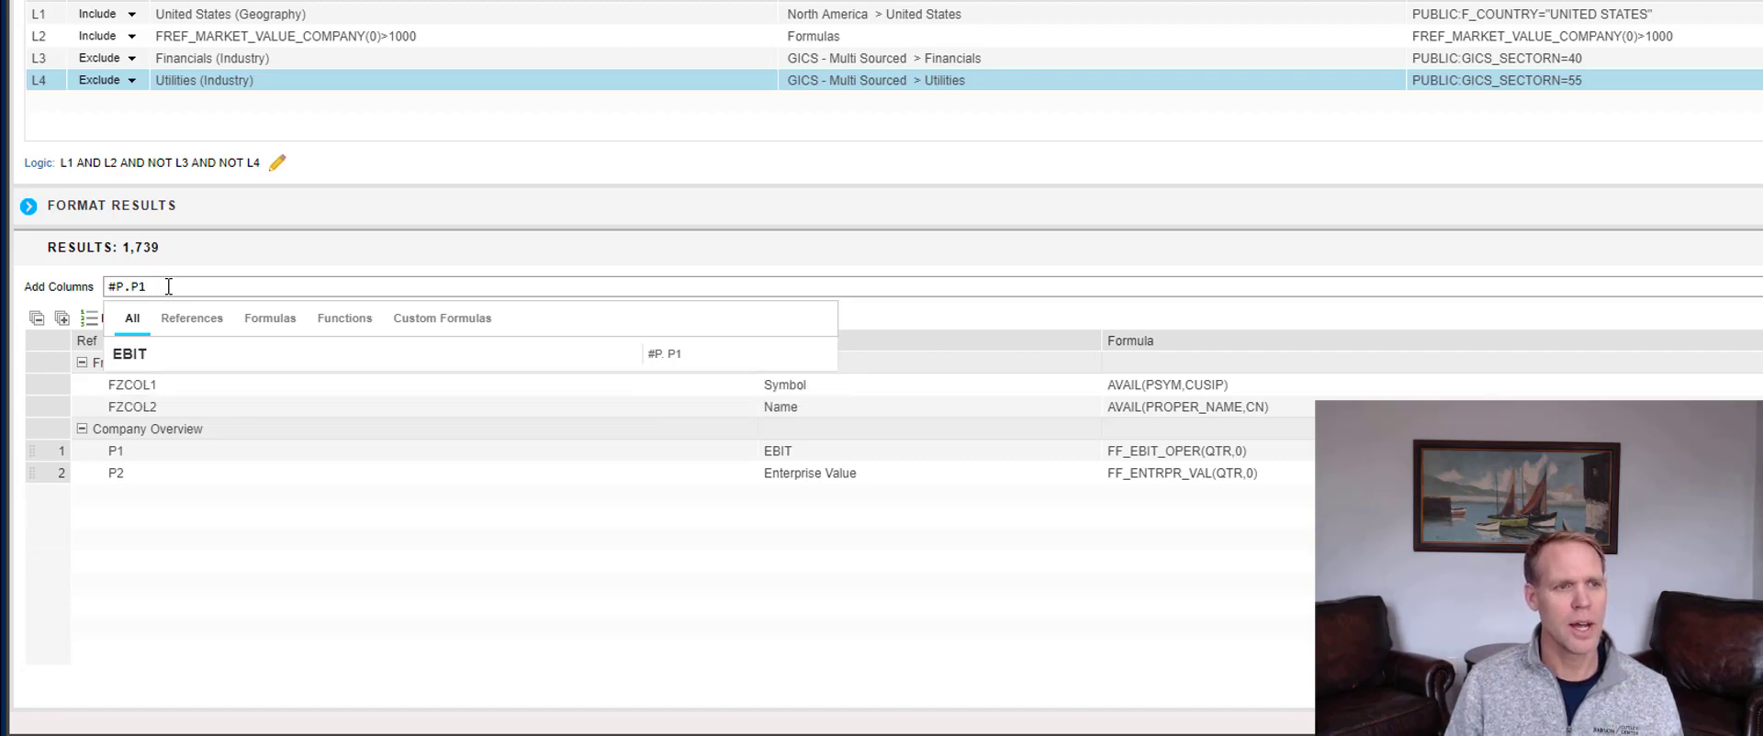
text(/)
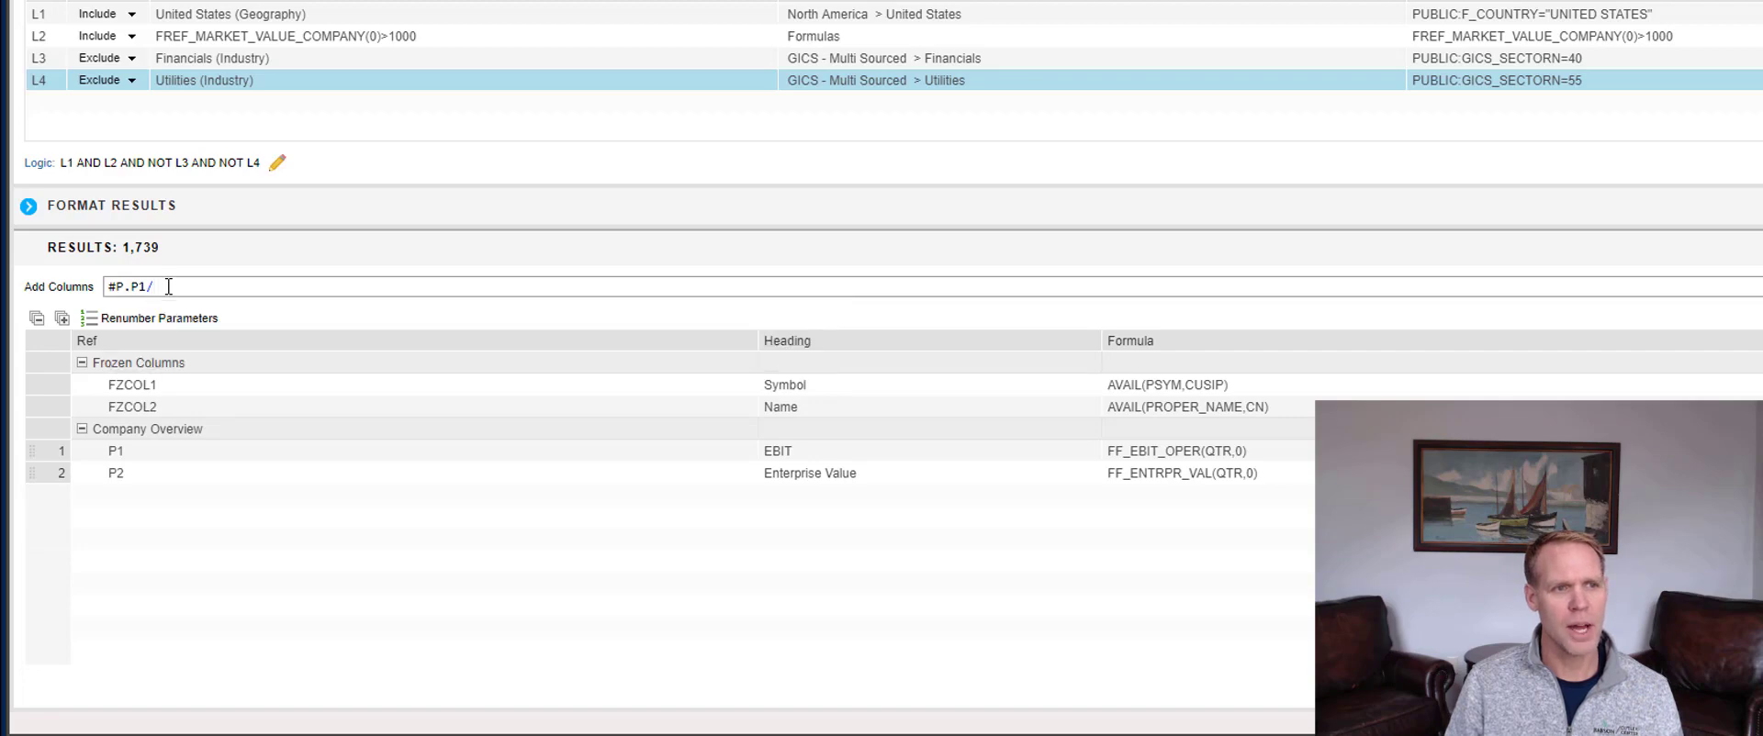
text(#P)
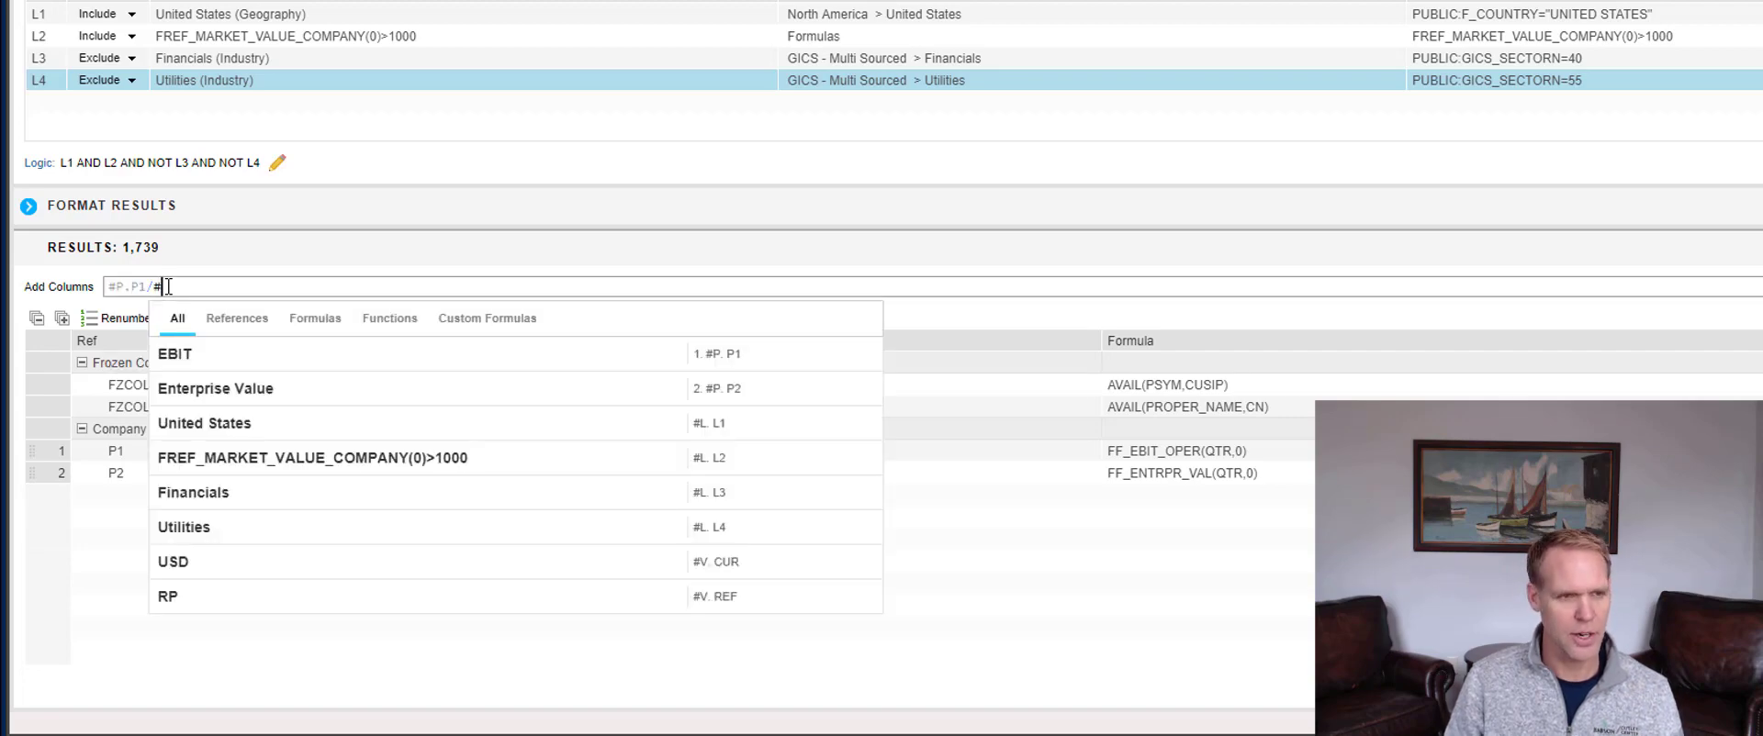
text(.P)
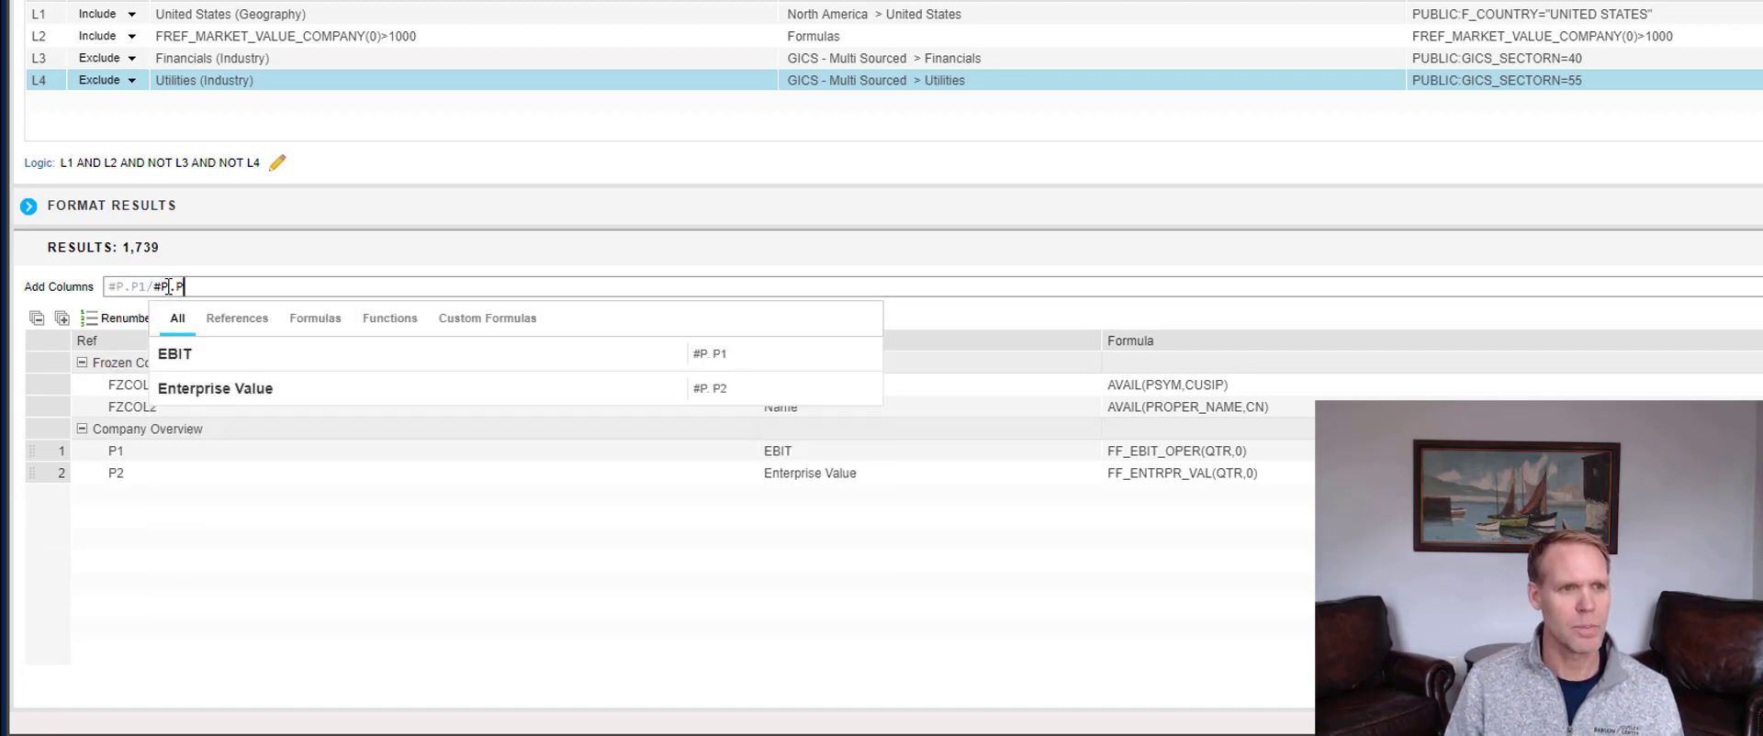
text(2)
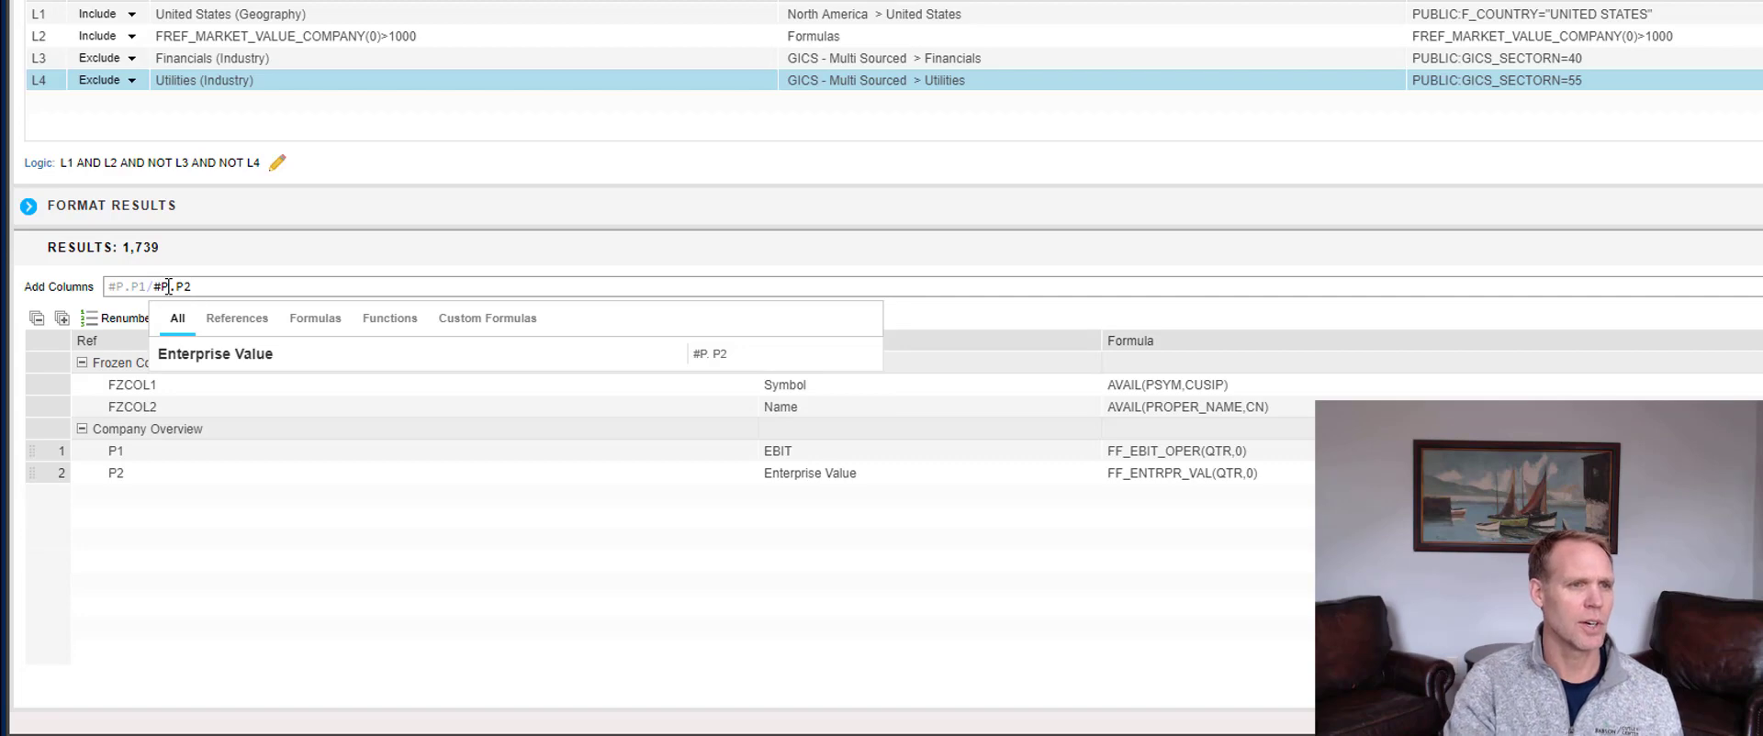
click(191, 359)
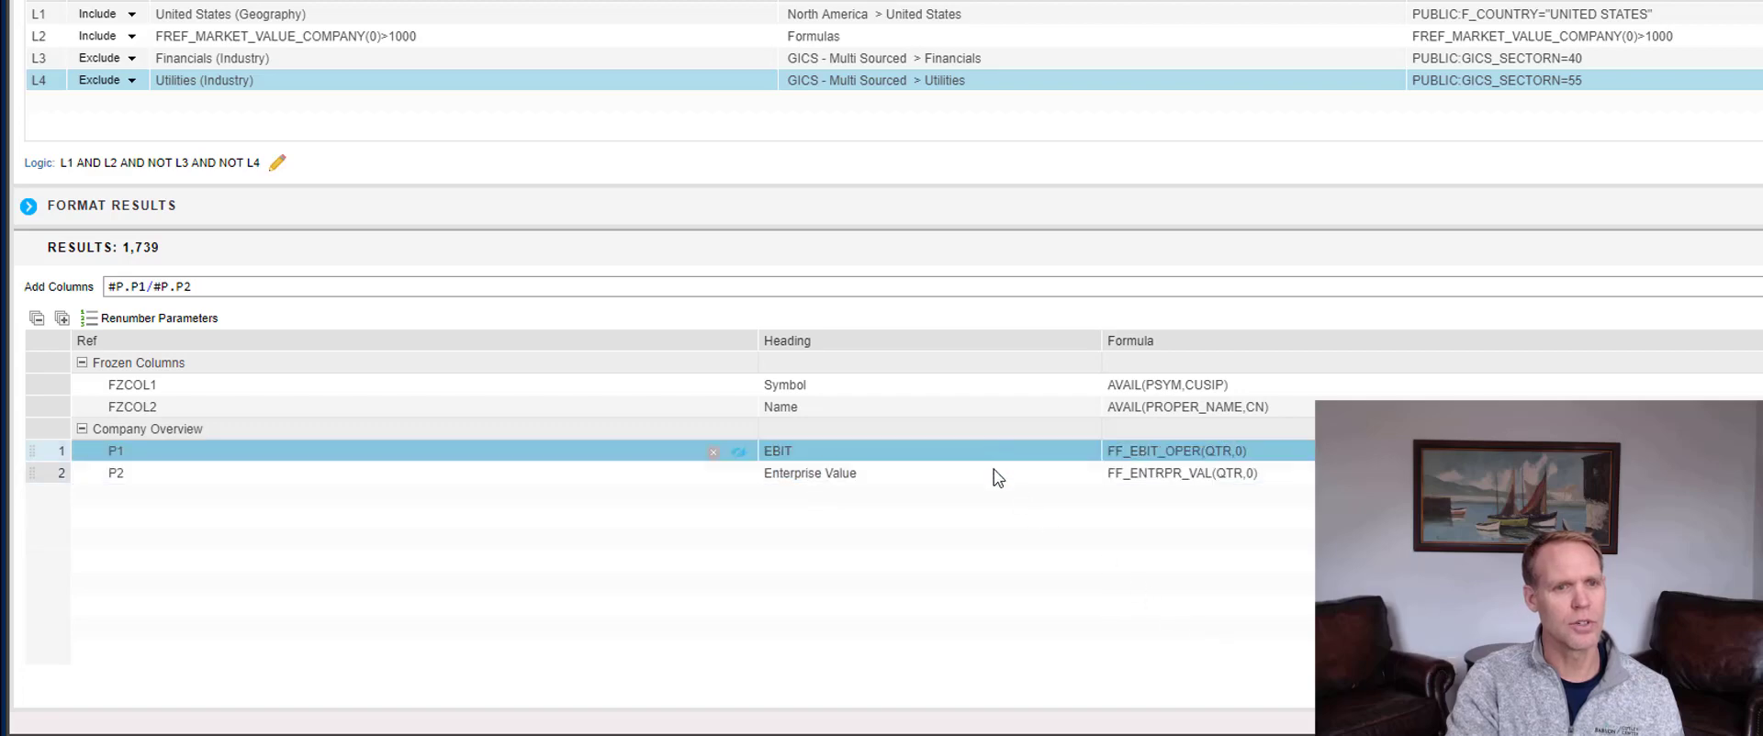
Step: Revise the ratio formula to (#P.P1//#P.P2)*100 and add it as a column in Company Overview
click(153, 286)
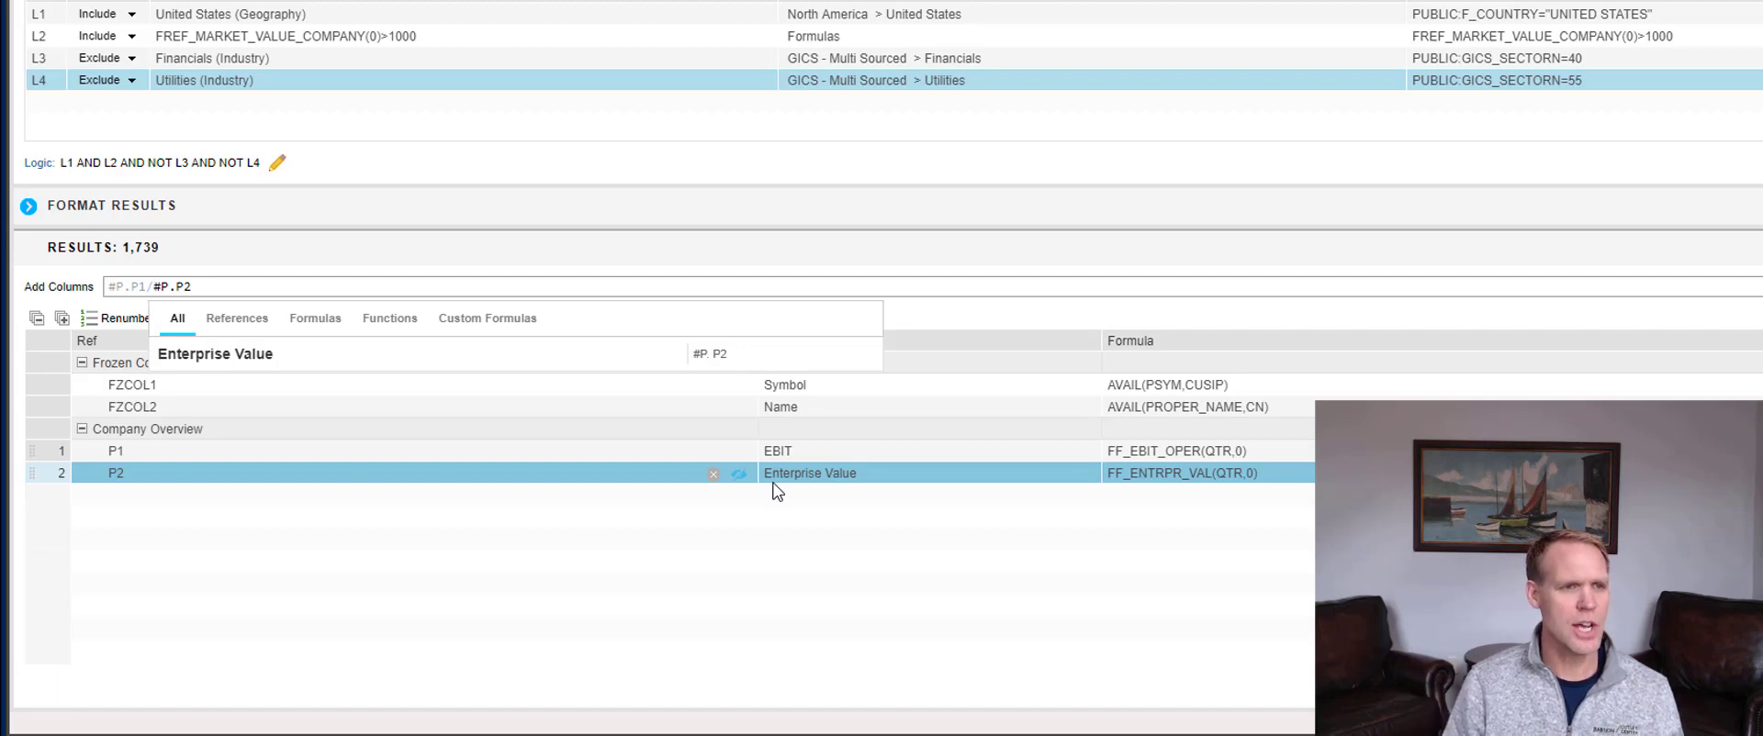
text(/)
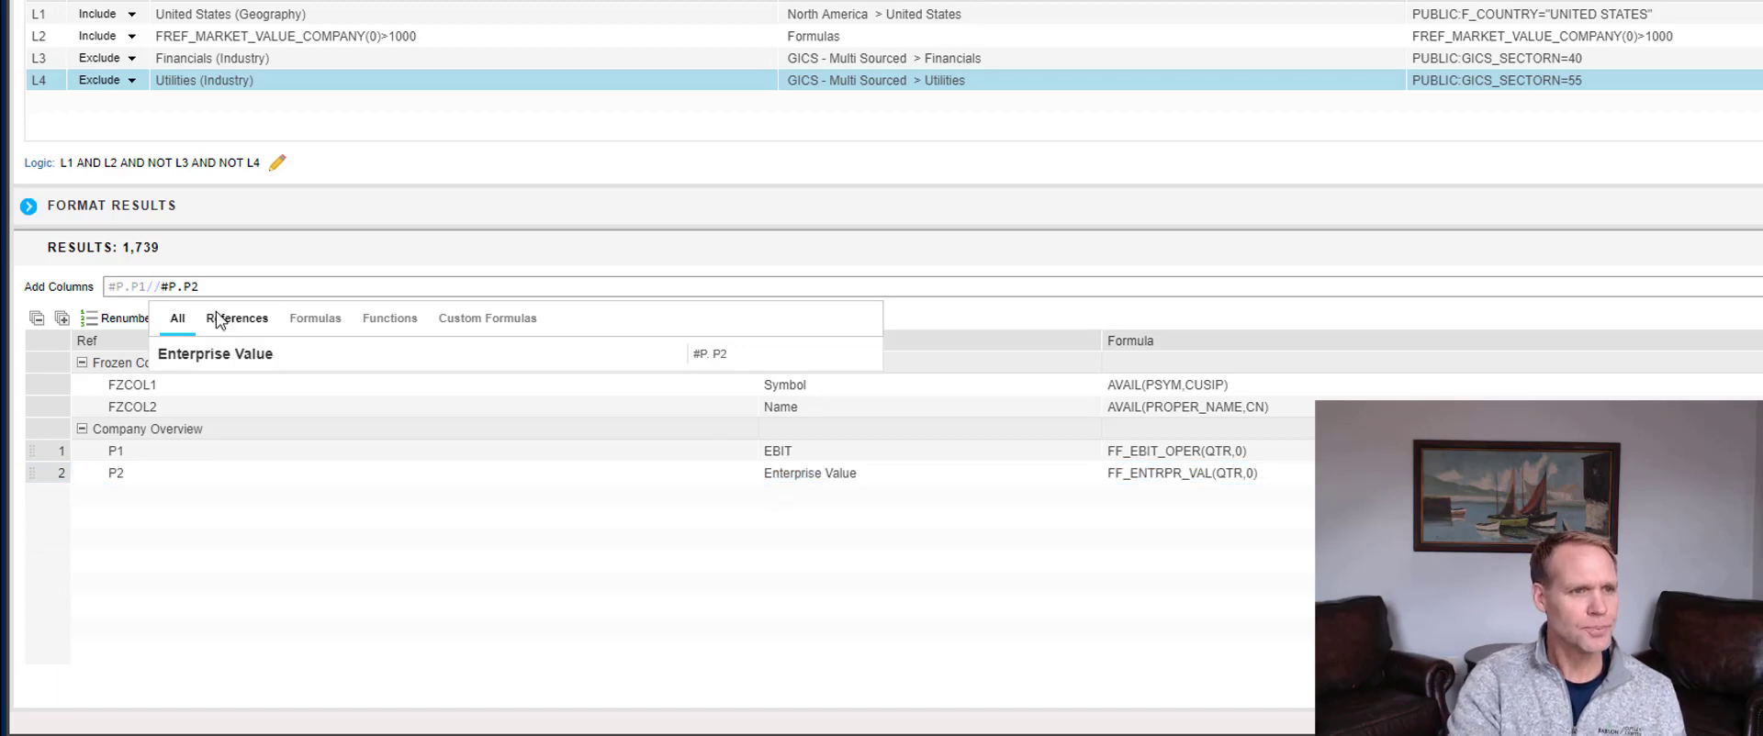
click(106, 289)
text(()
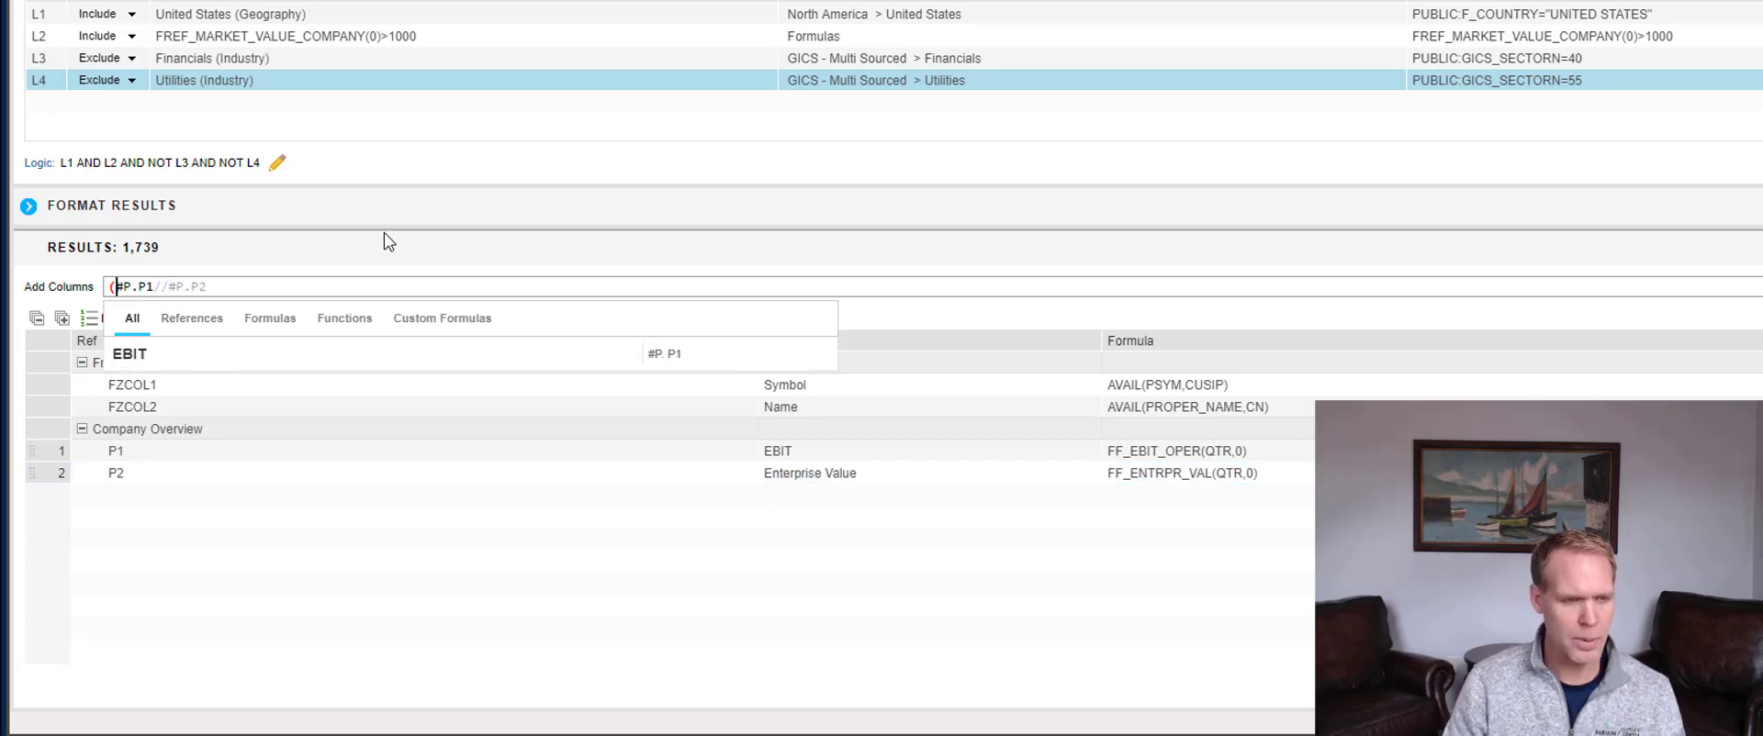
click(246, 283)
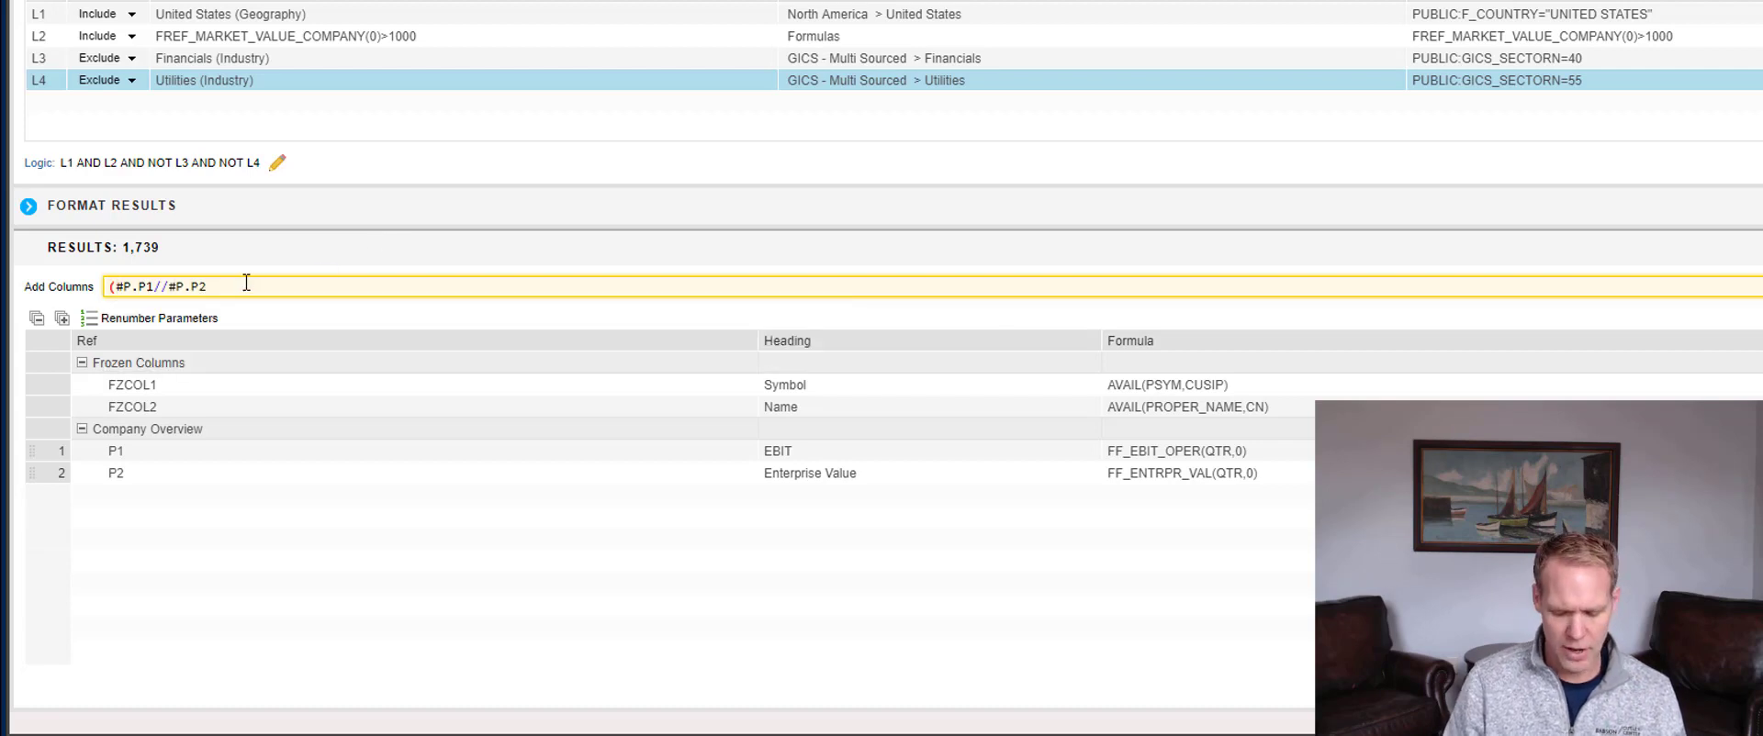
key(BackSpace)
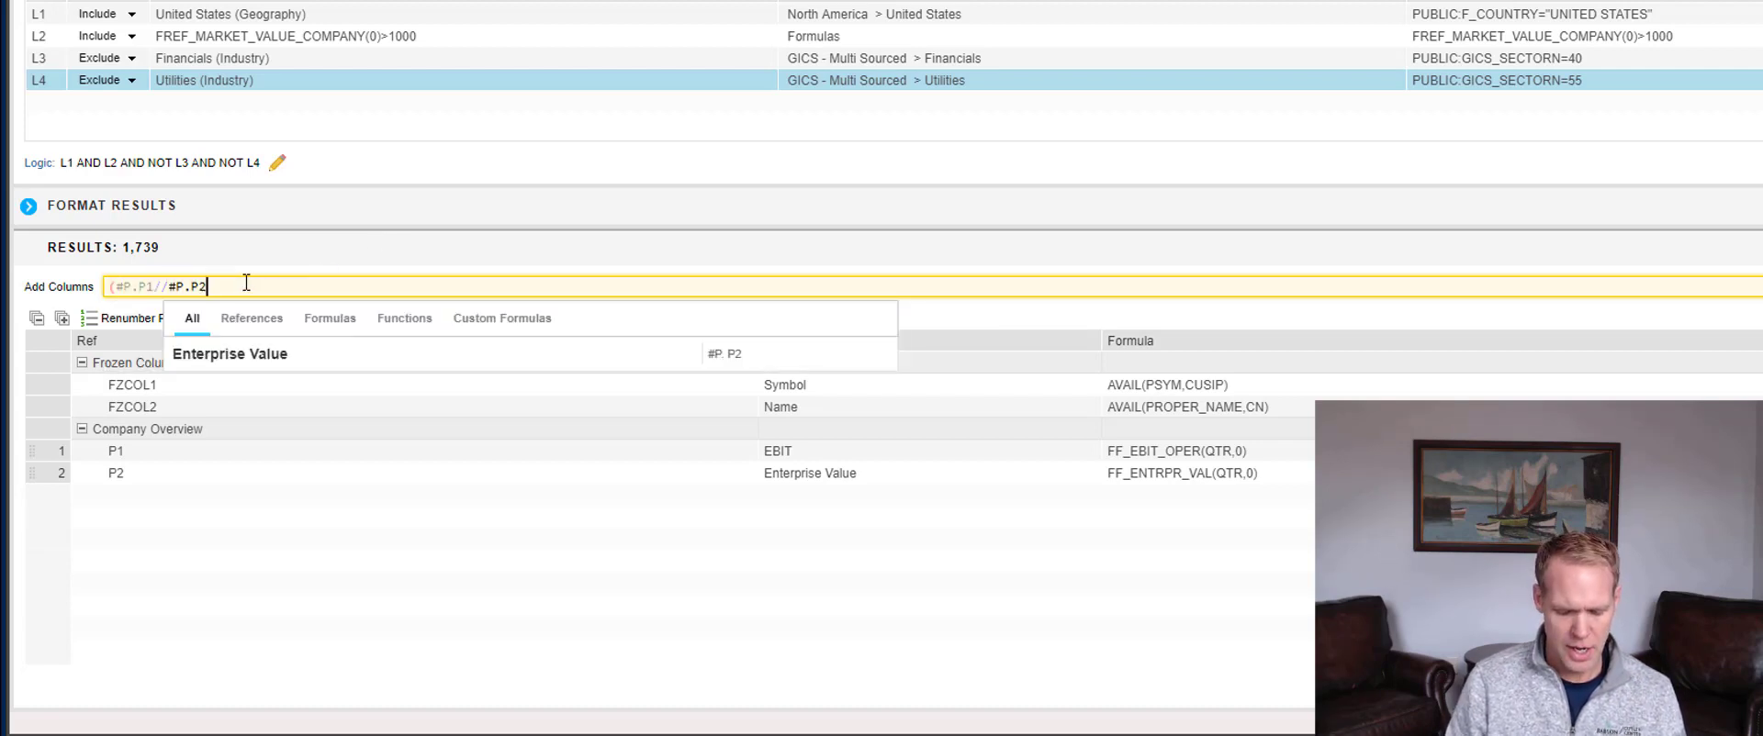
text())
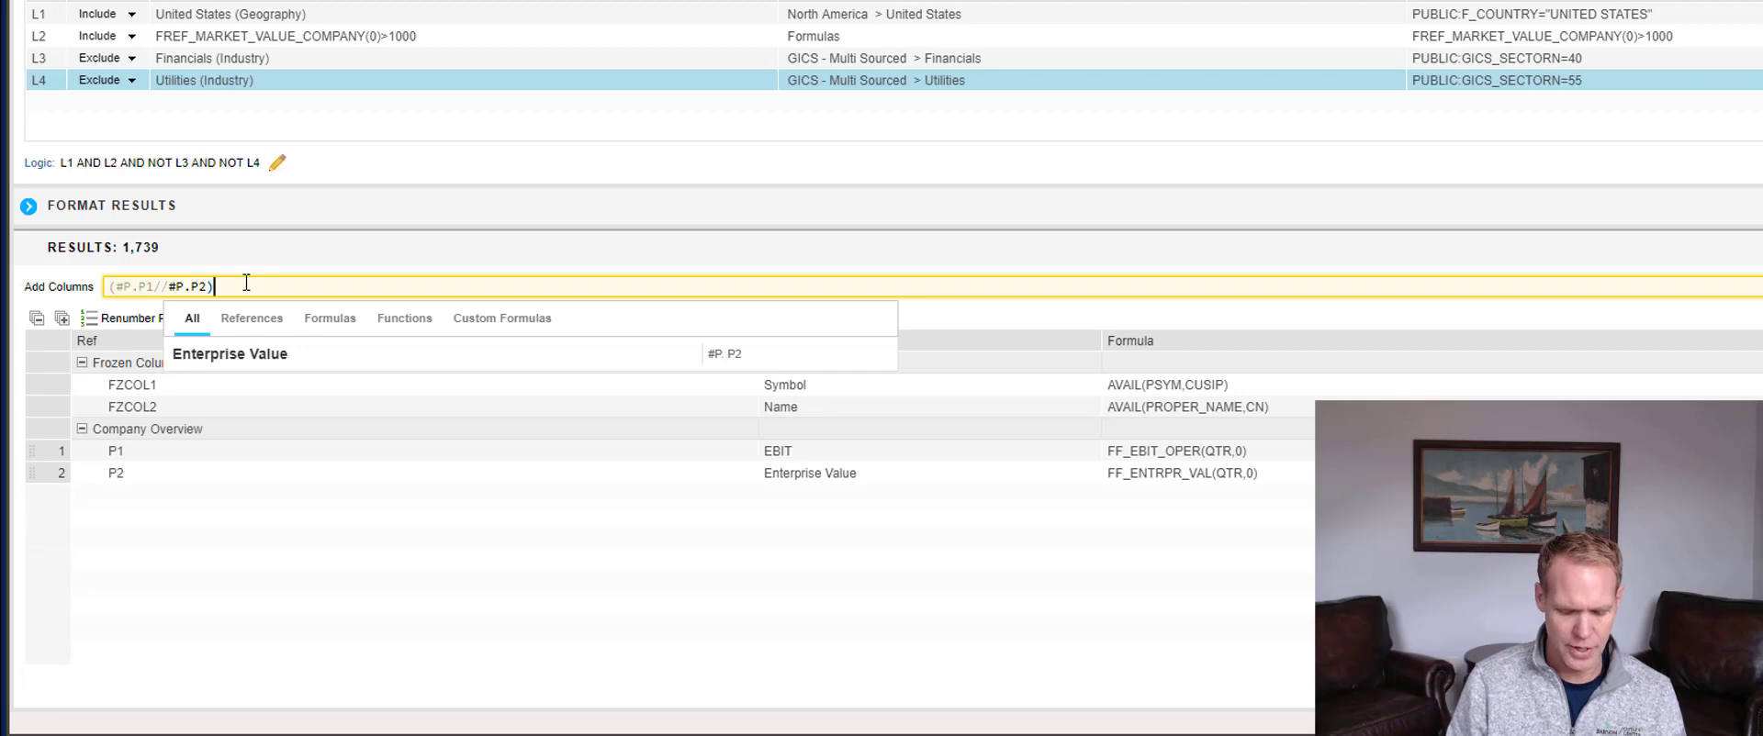
text(*100)
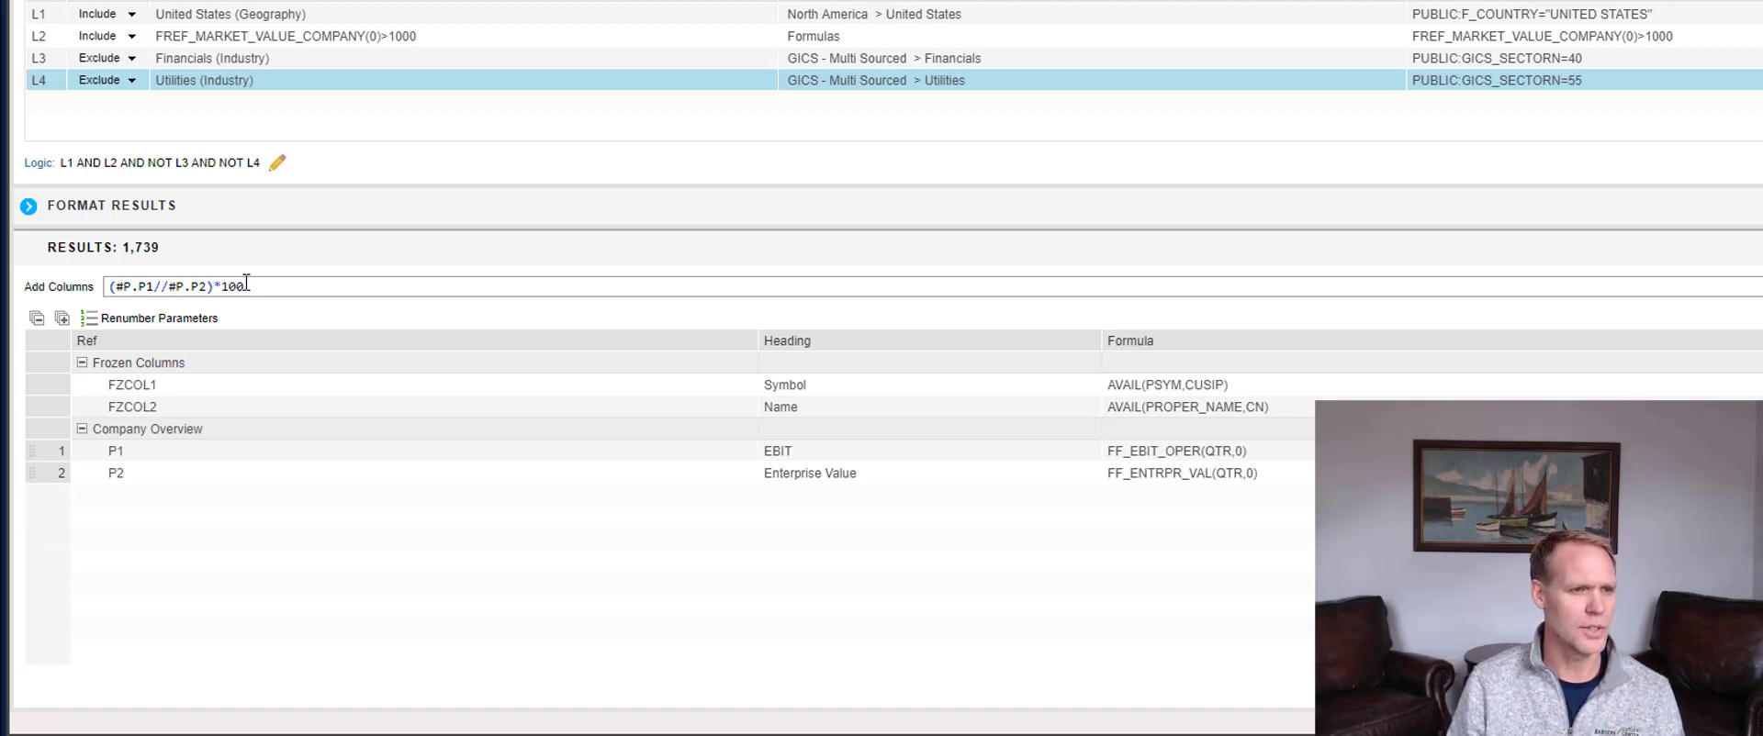
key(Return)
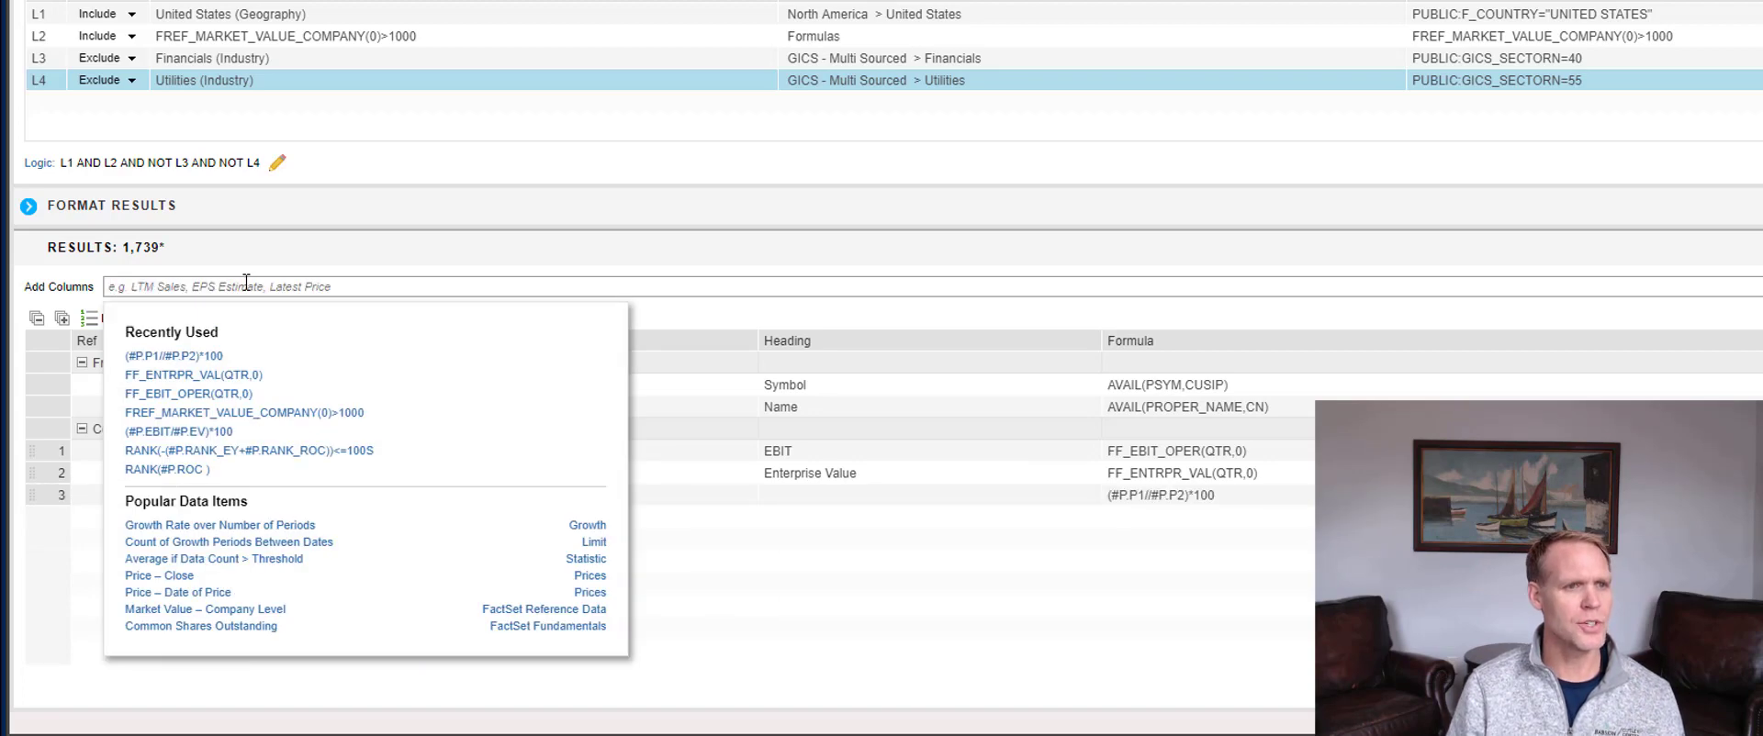
click(991, 661)
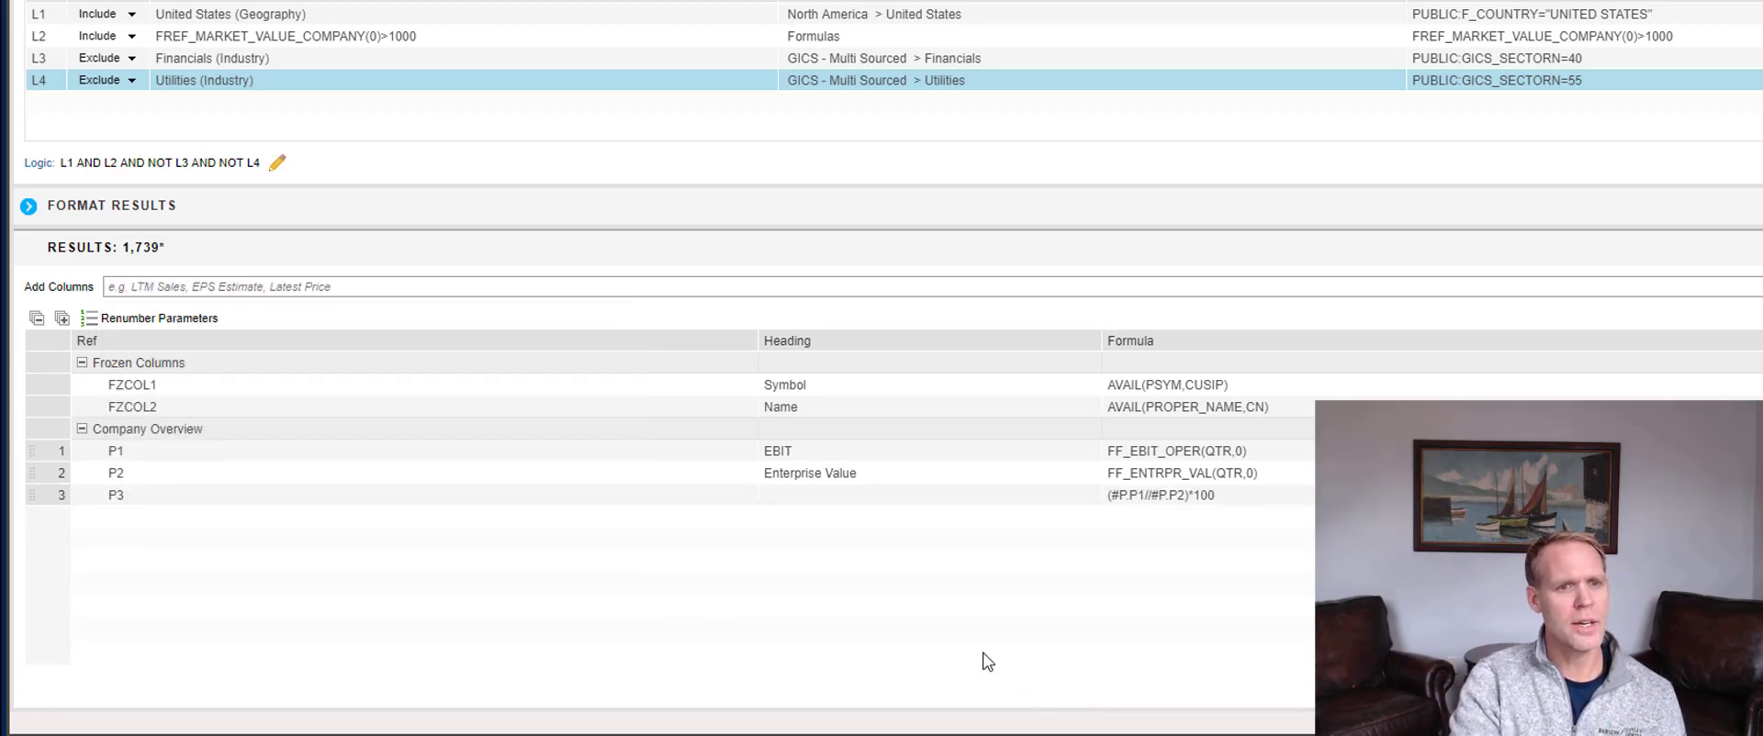
Step: Set the P3 column's heading to Earnings Yield and deselect its row
click(136, 496)
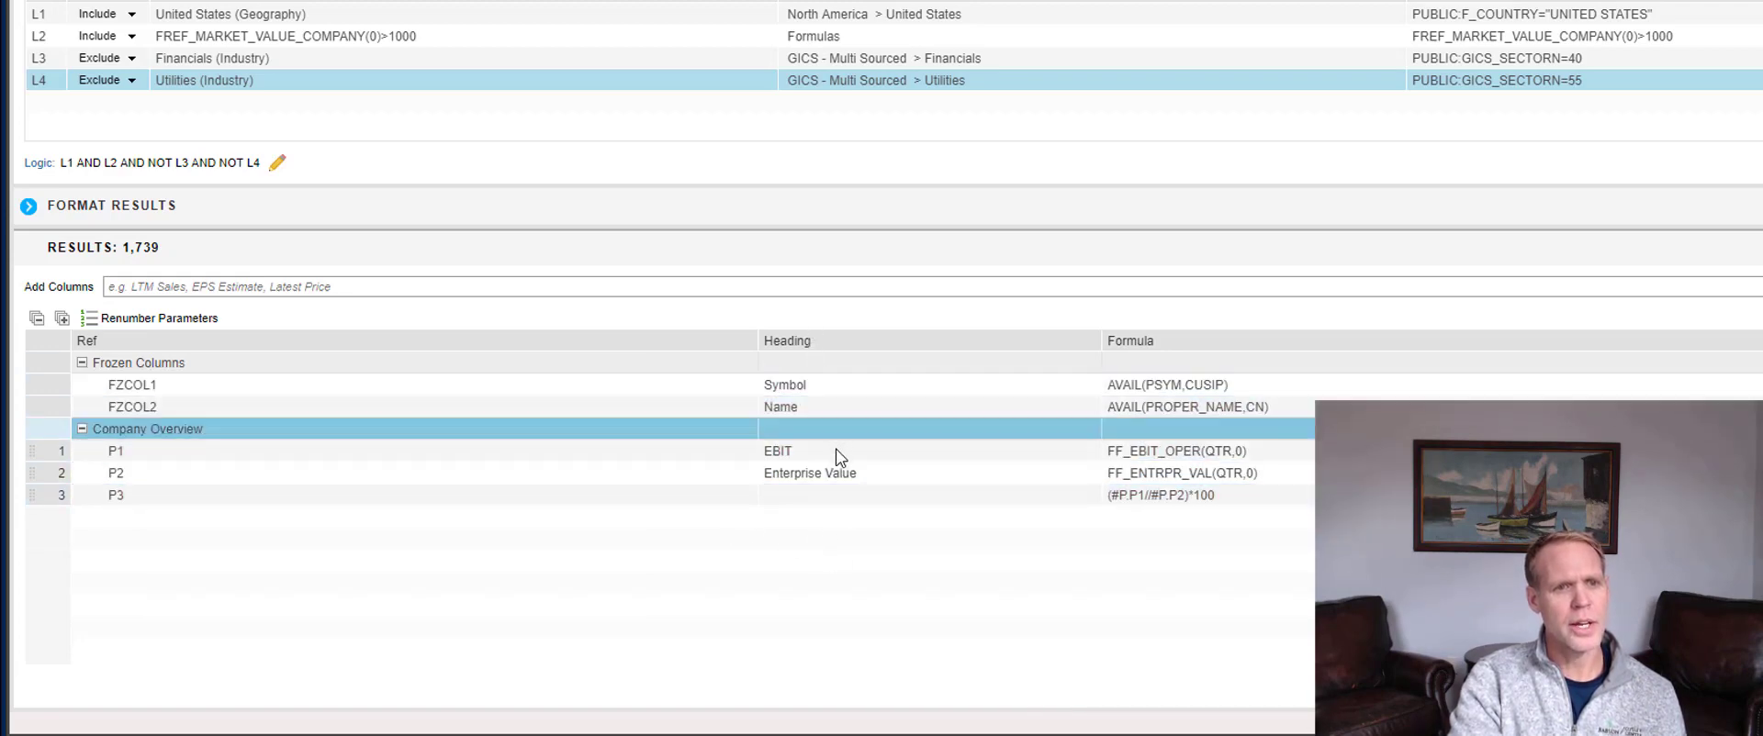
click(806, 494)
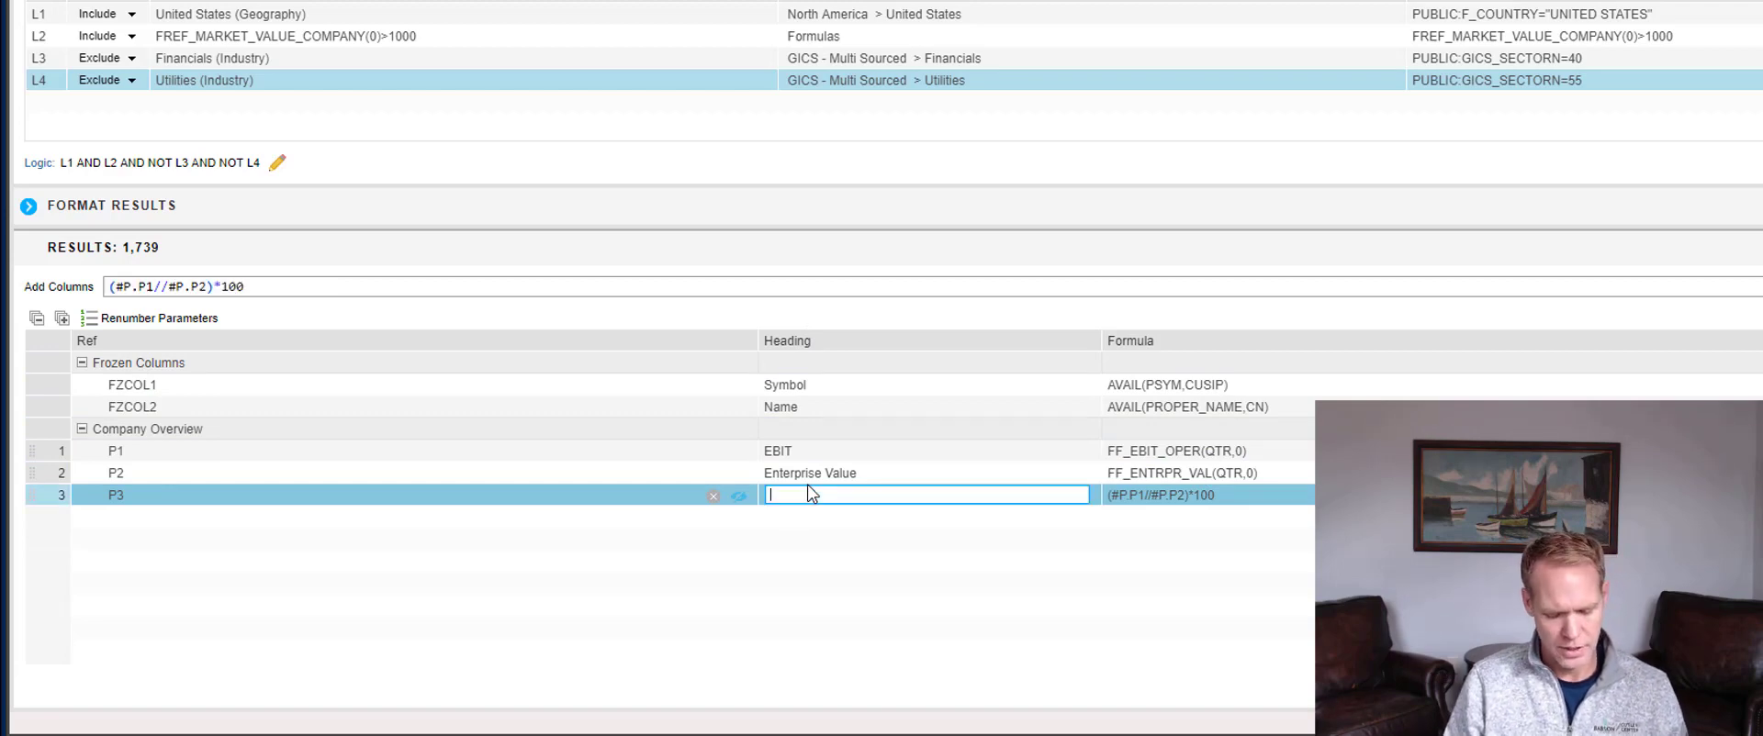
text(earnin)
key(BackSpace)
key(BackSpace)
key(BackSpace)
key(BackSpace)
key(BackSpace)
key(BackSpace)
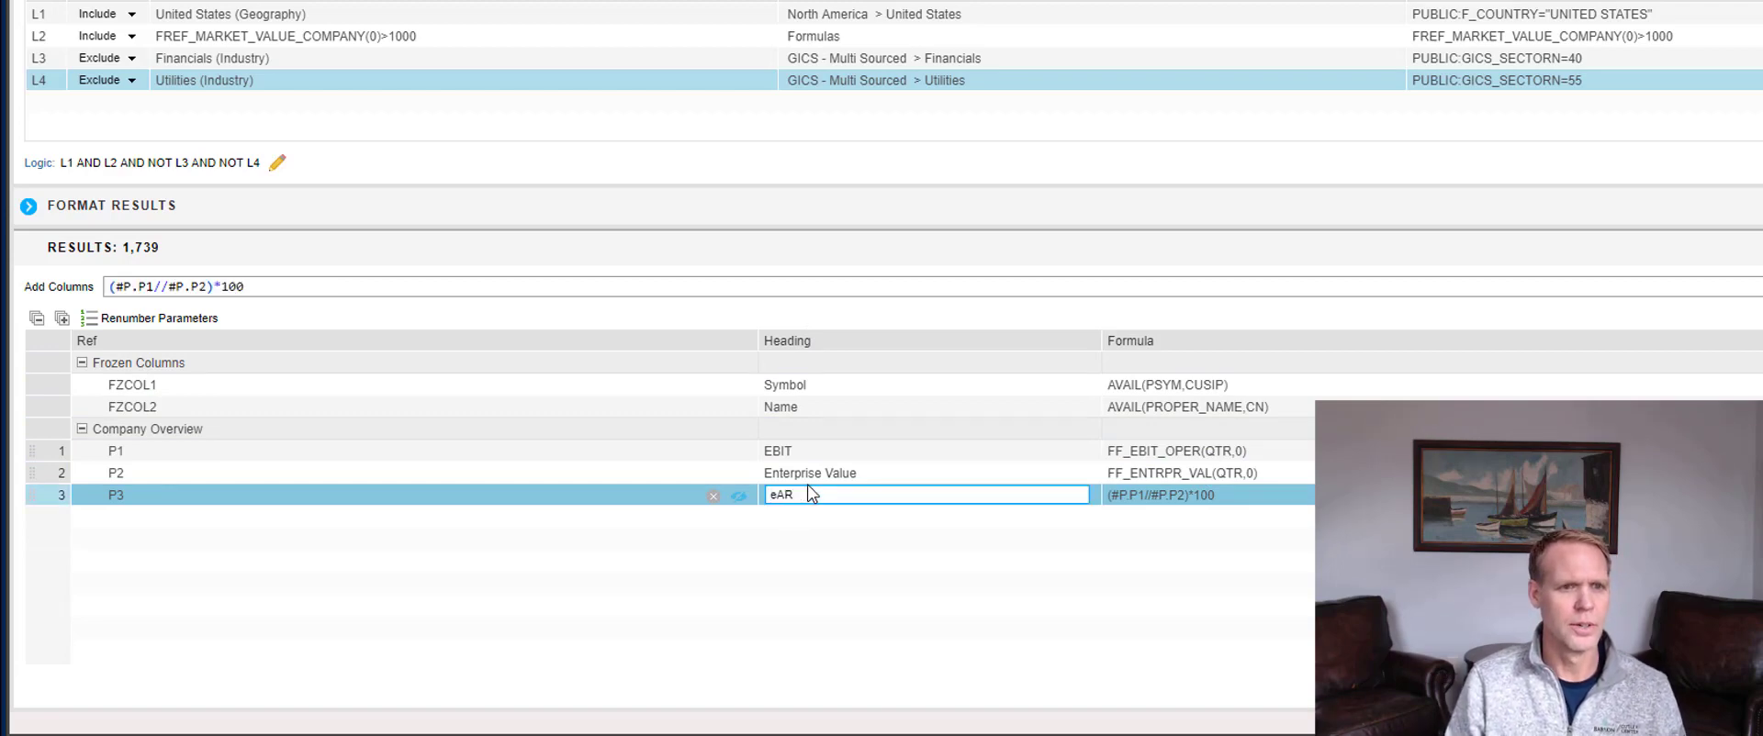
text(Ea)
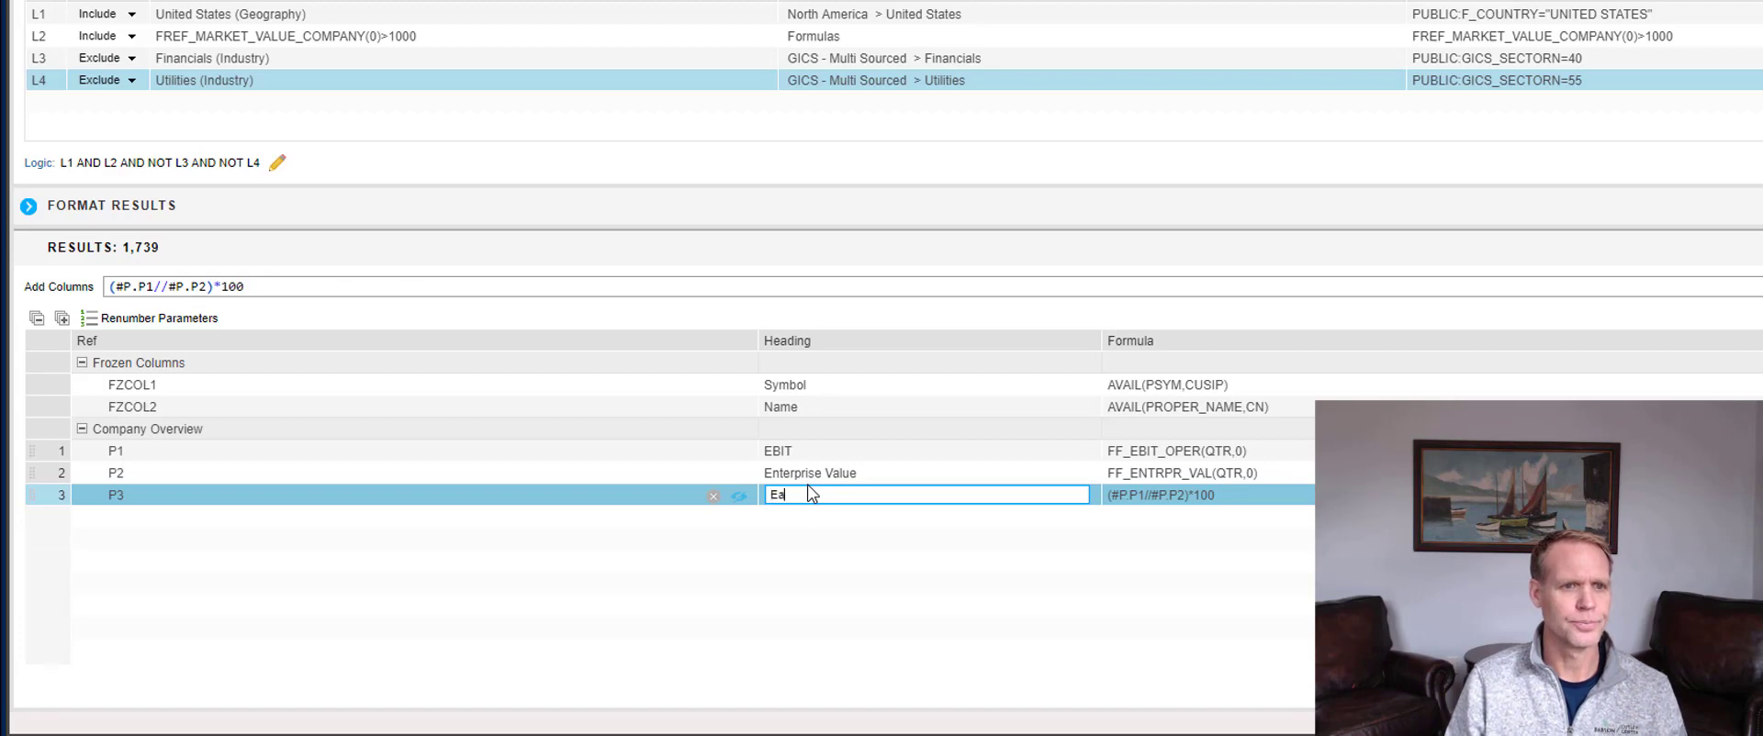
text(rnings Yield)
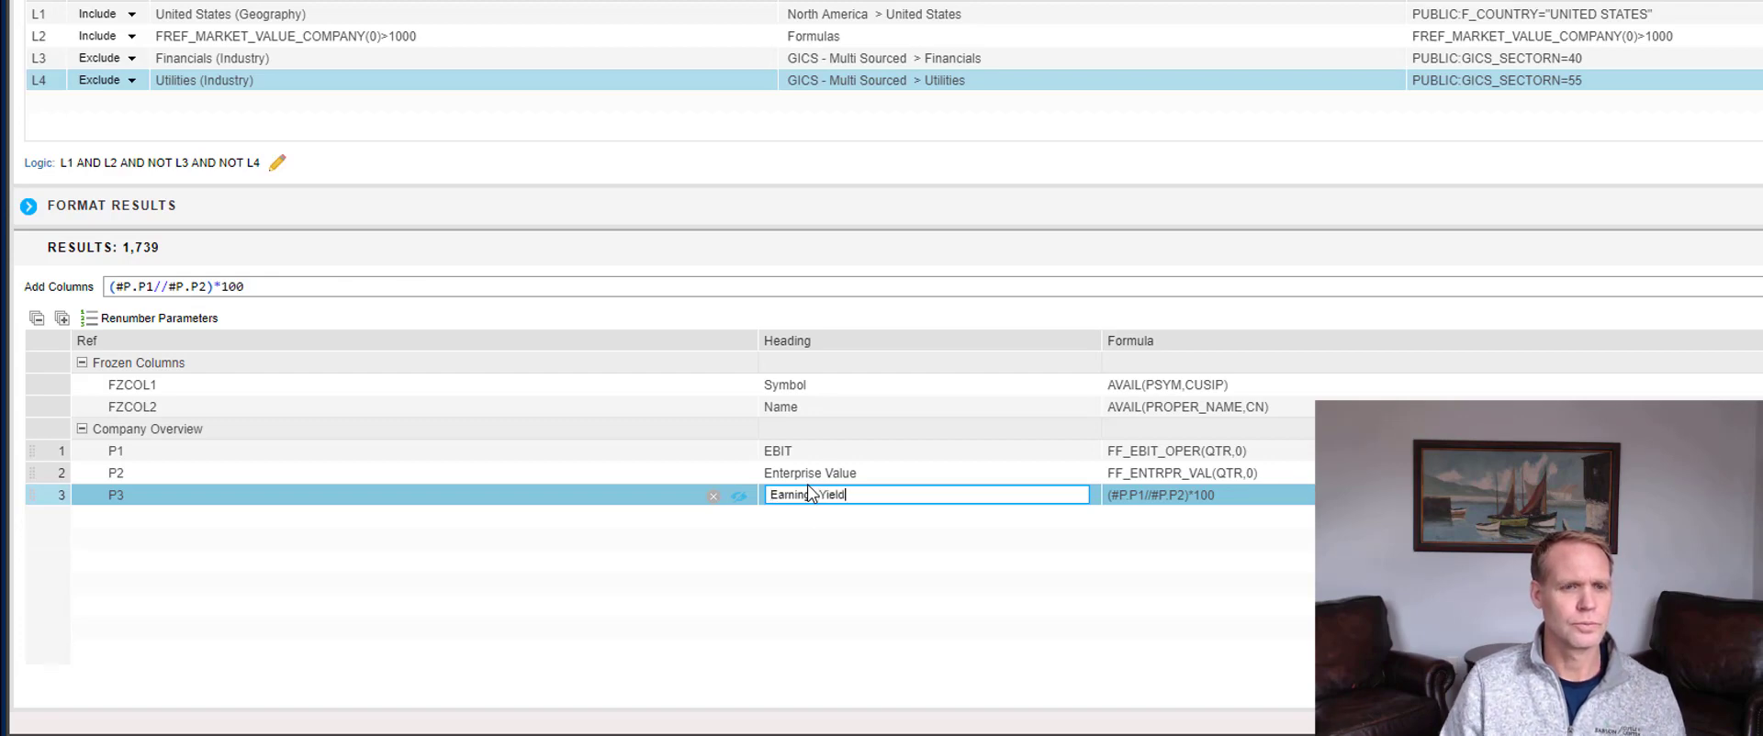
key(Return)
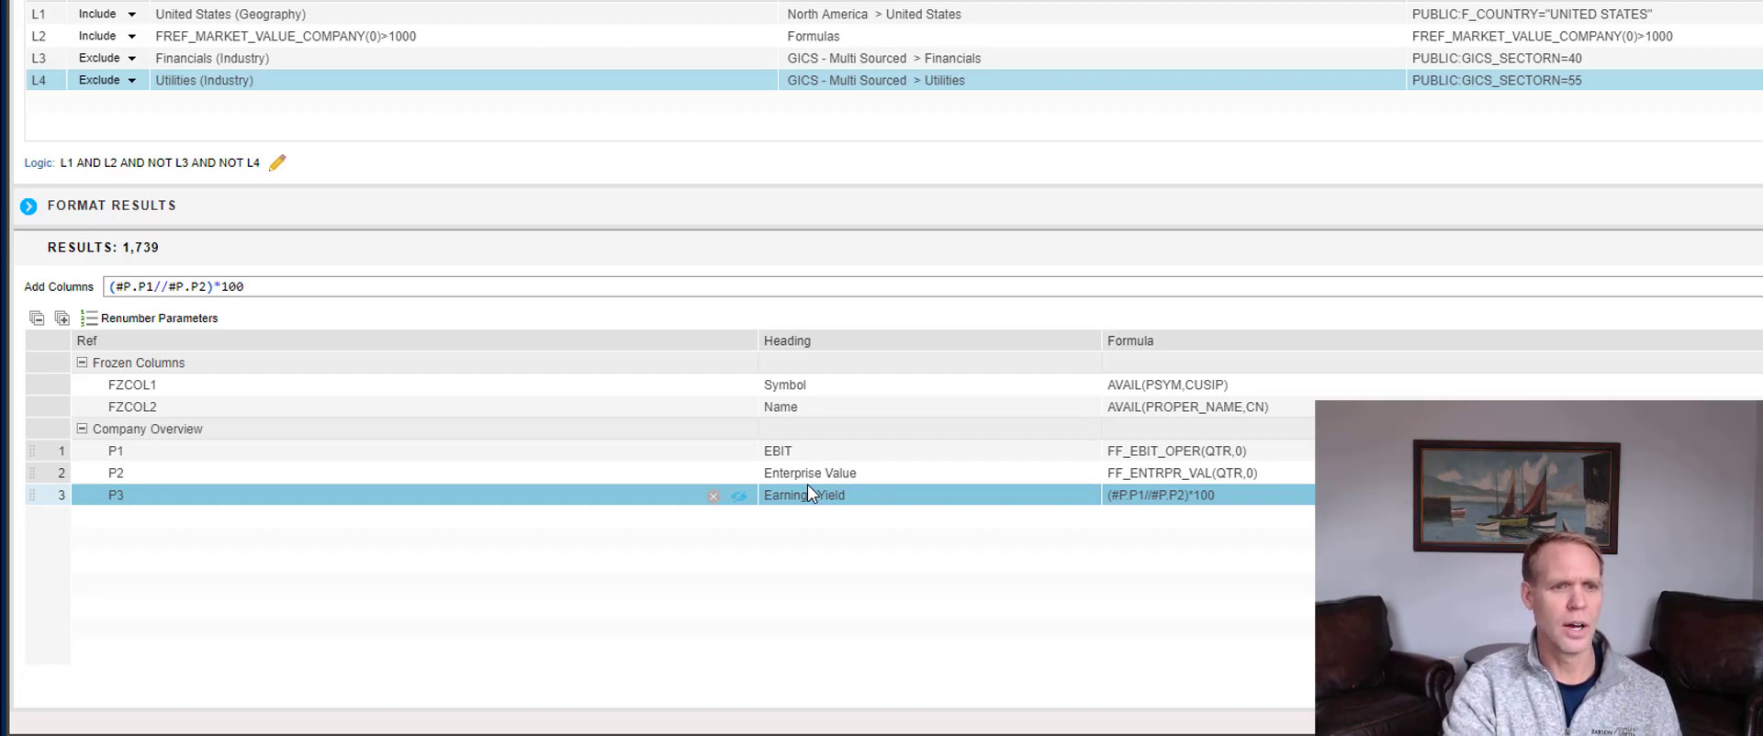
click(776, 545)
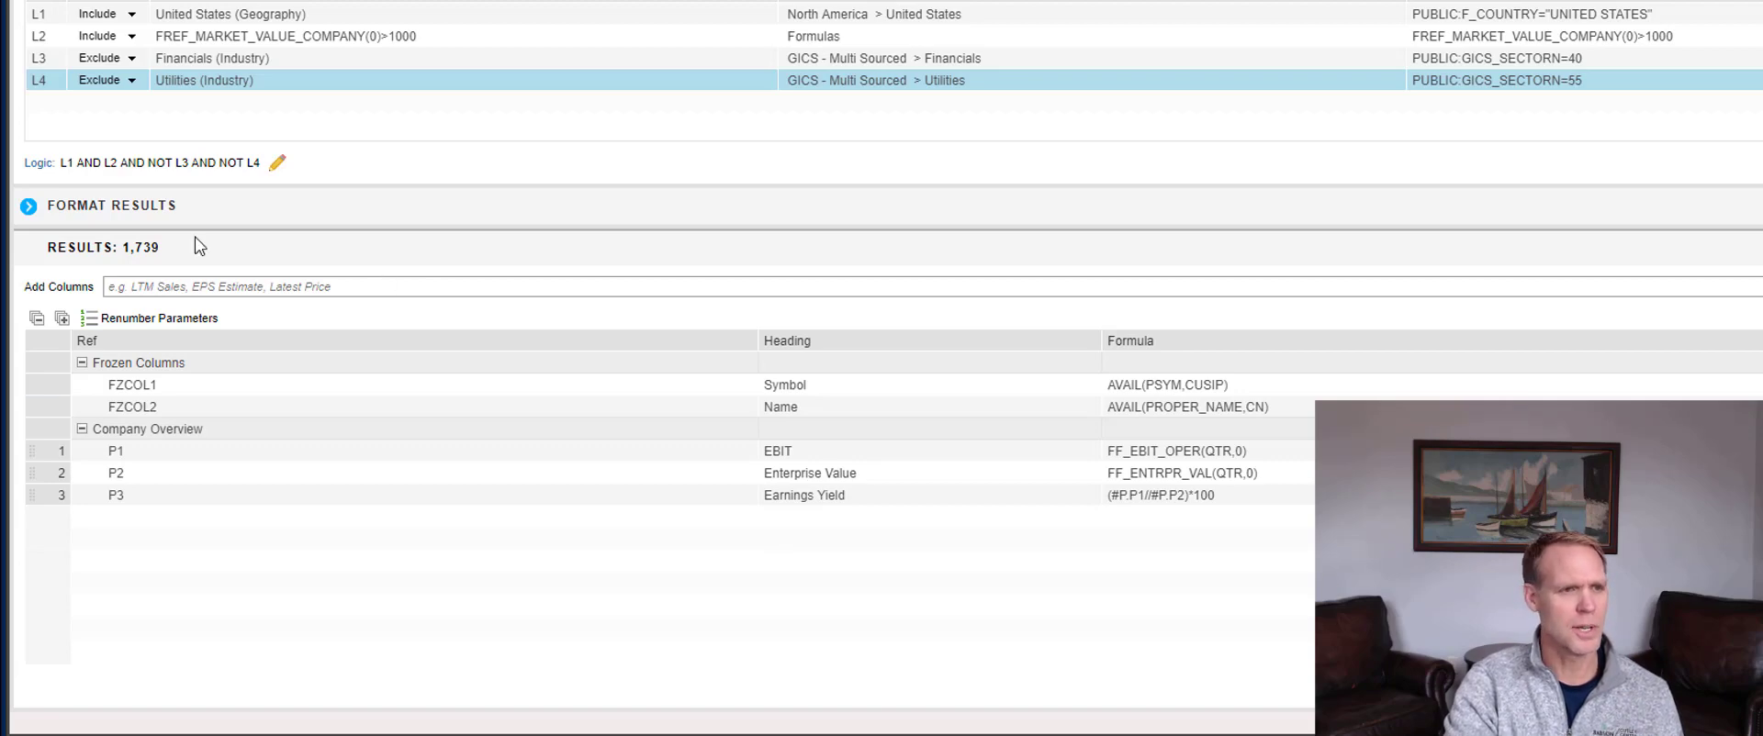
Step: Enter Total Current Assets as a new column formula with Quarterly report basis and Non-Restated report format
click(184, 287)
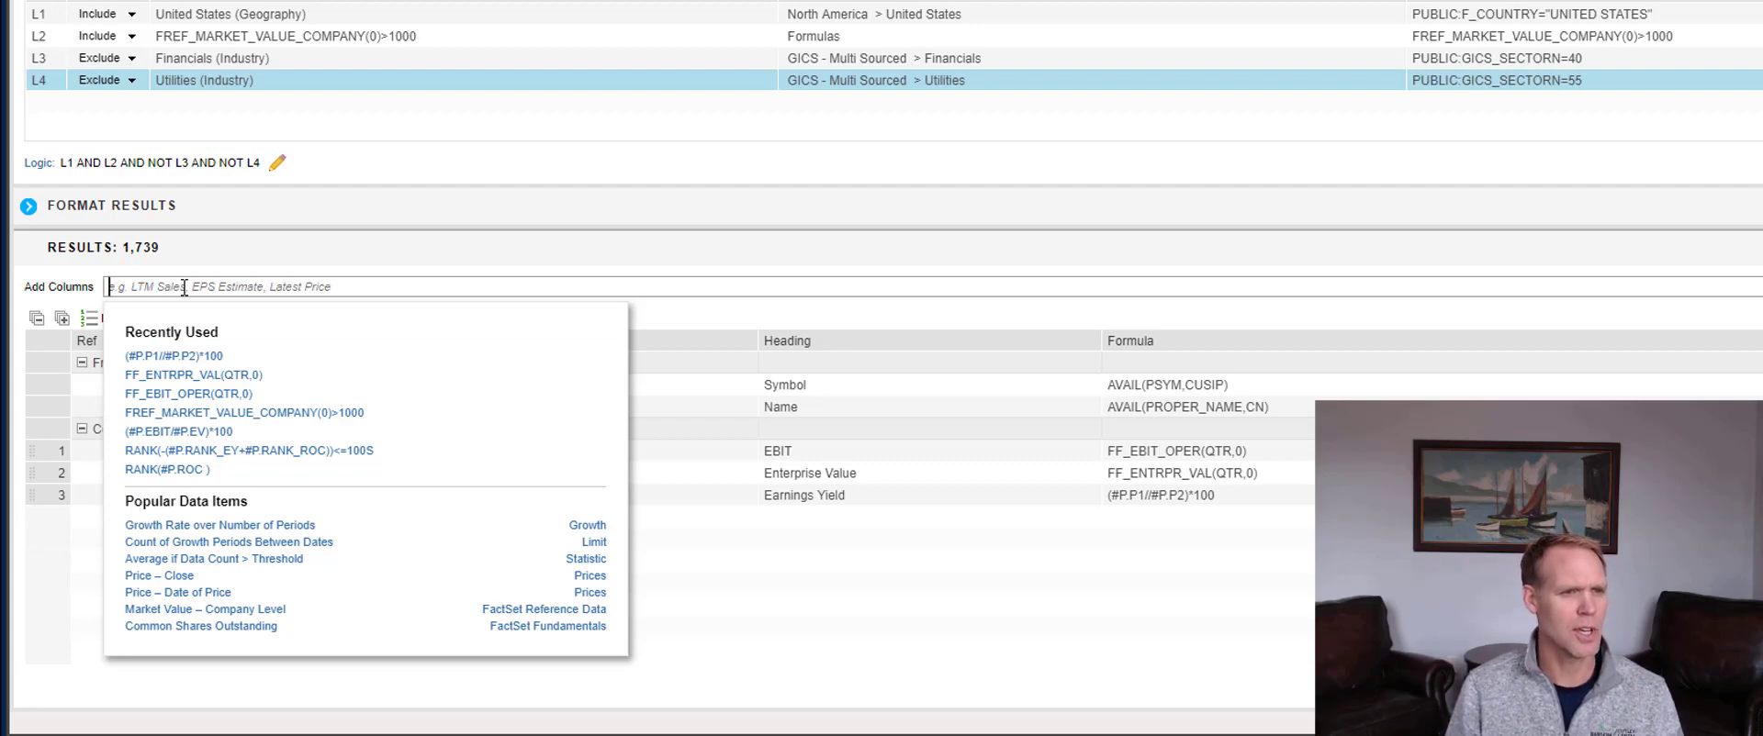
text(current )
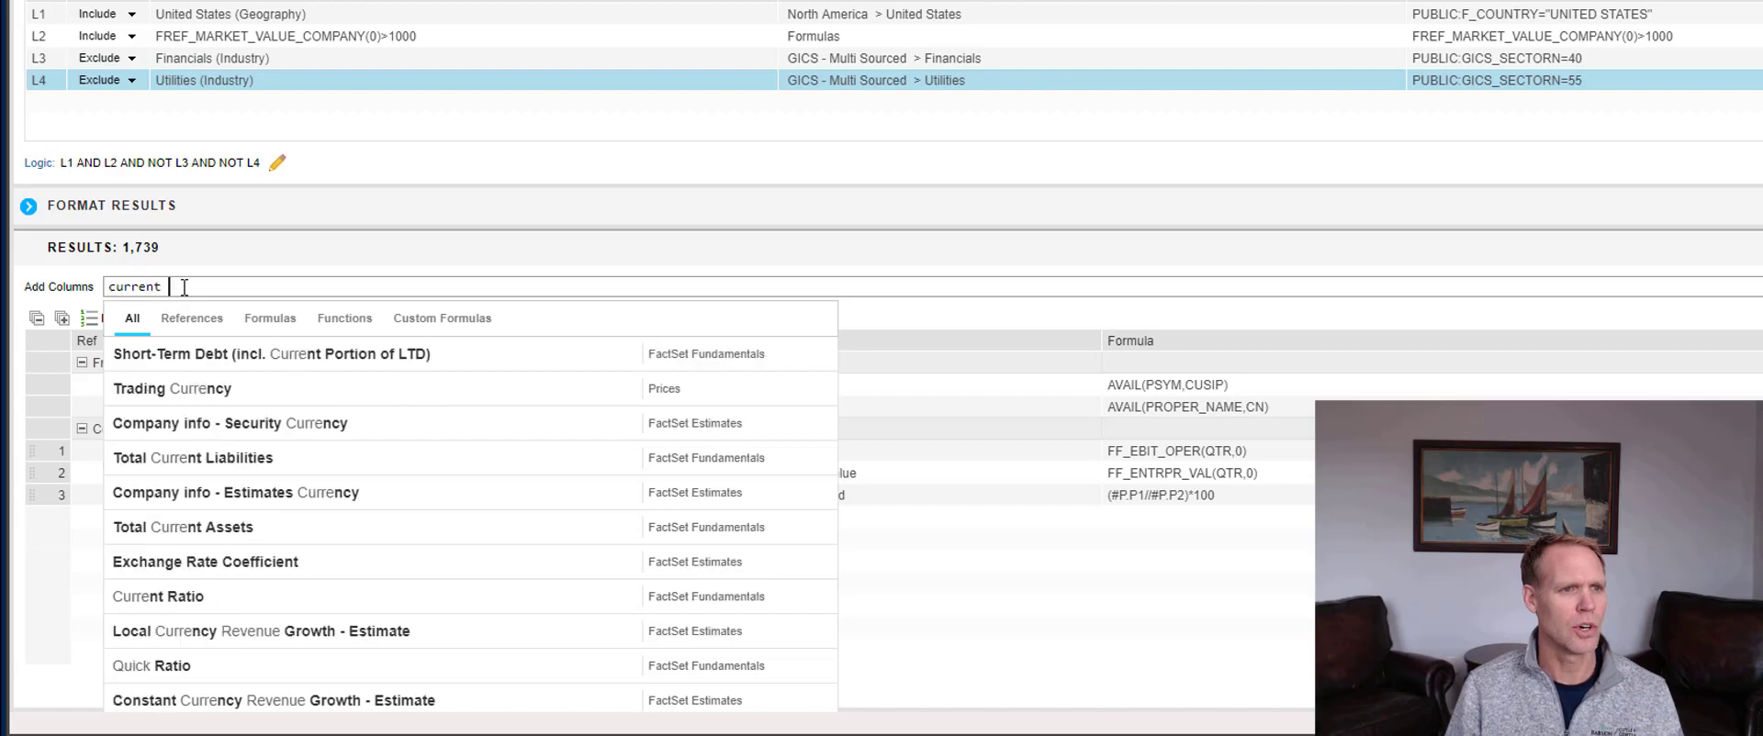
text(asset)
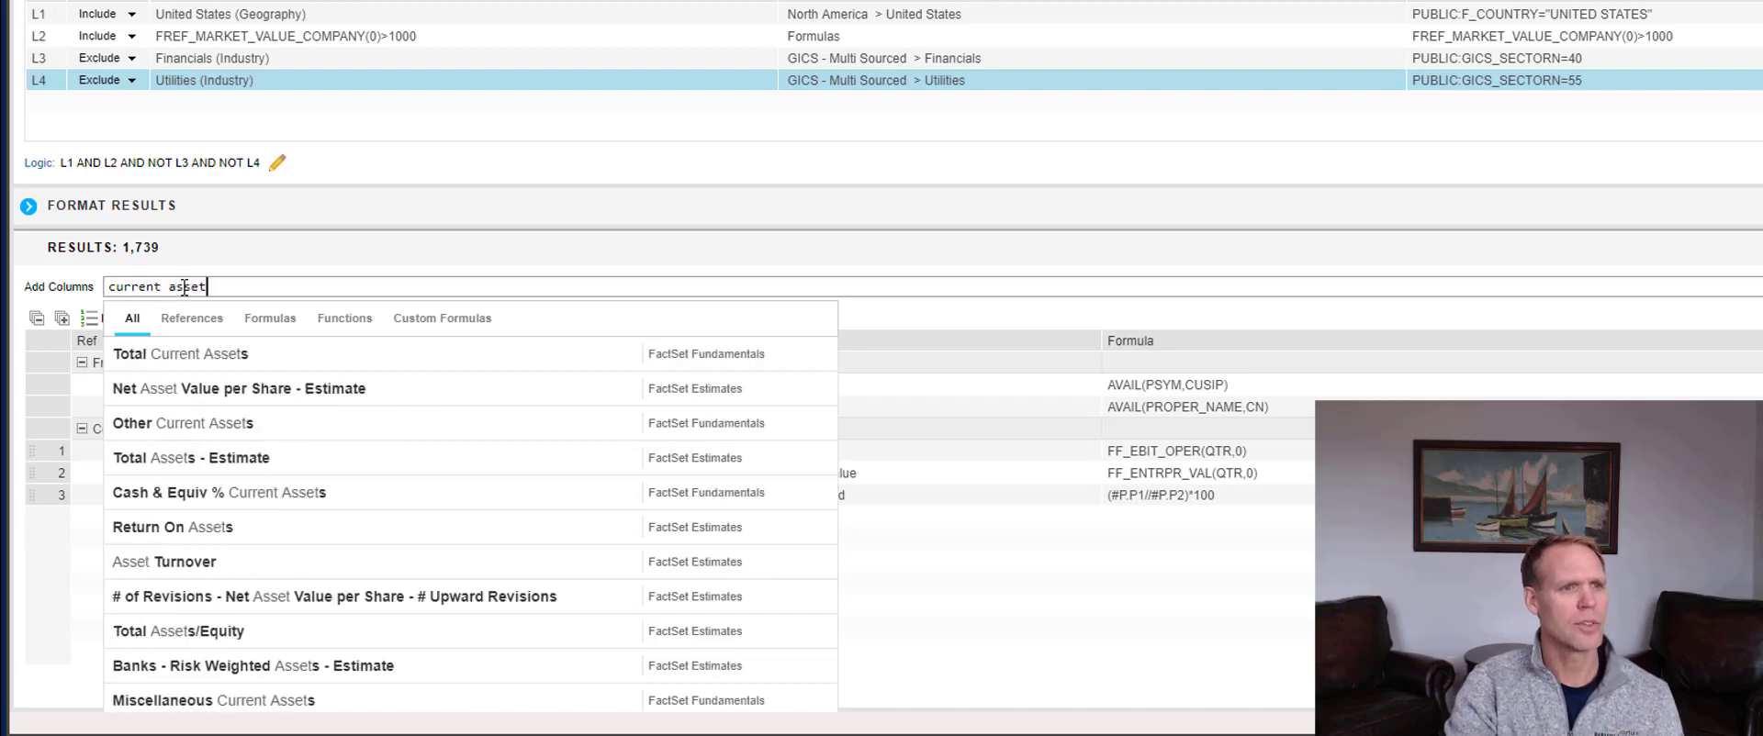
click(186, 352)
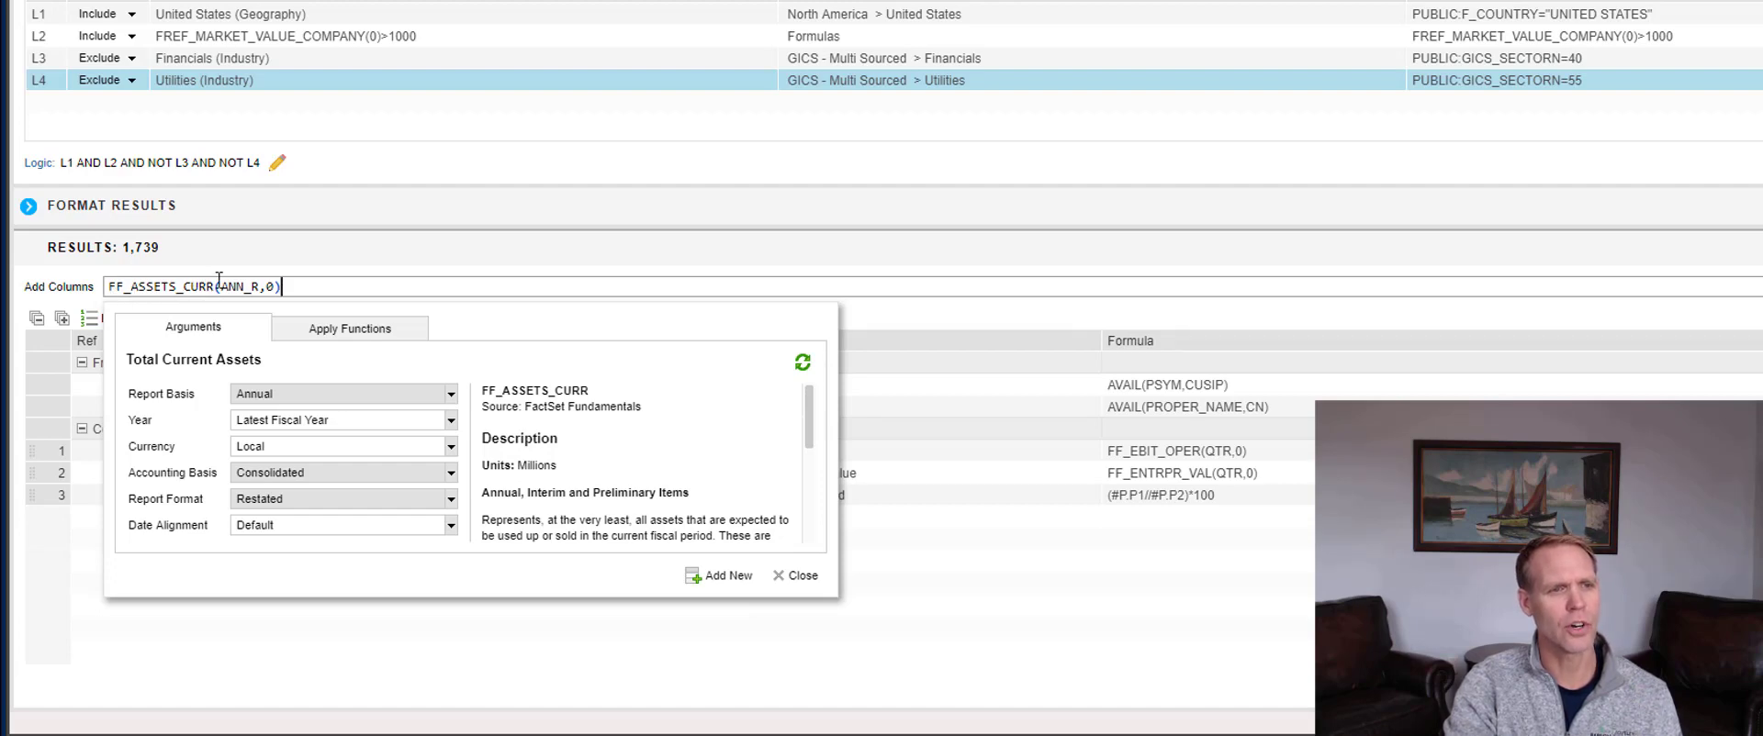
click(451, 394)
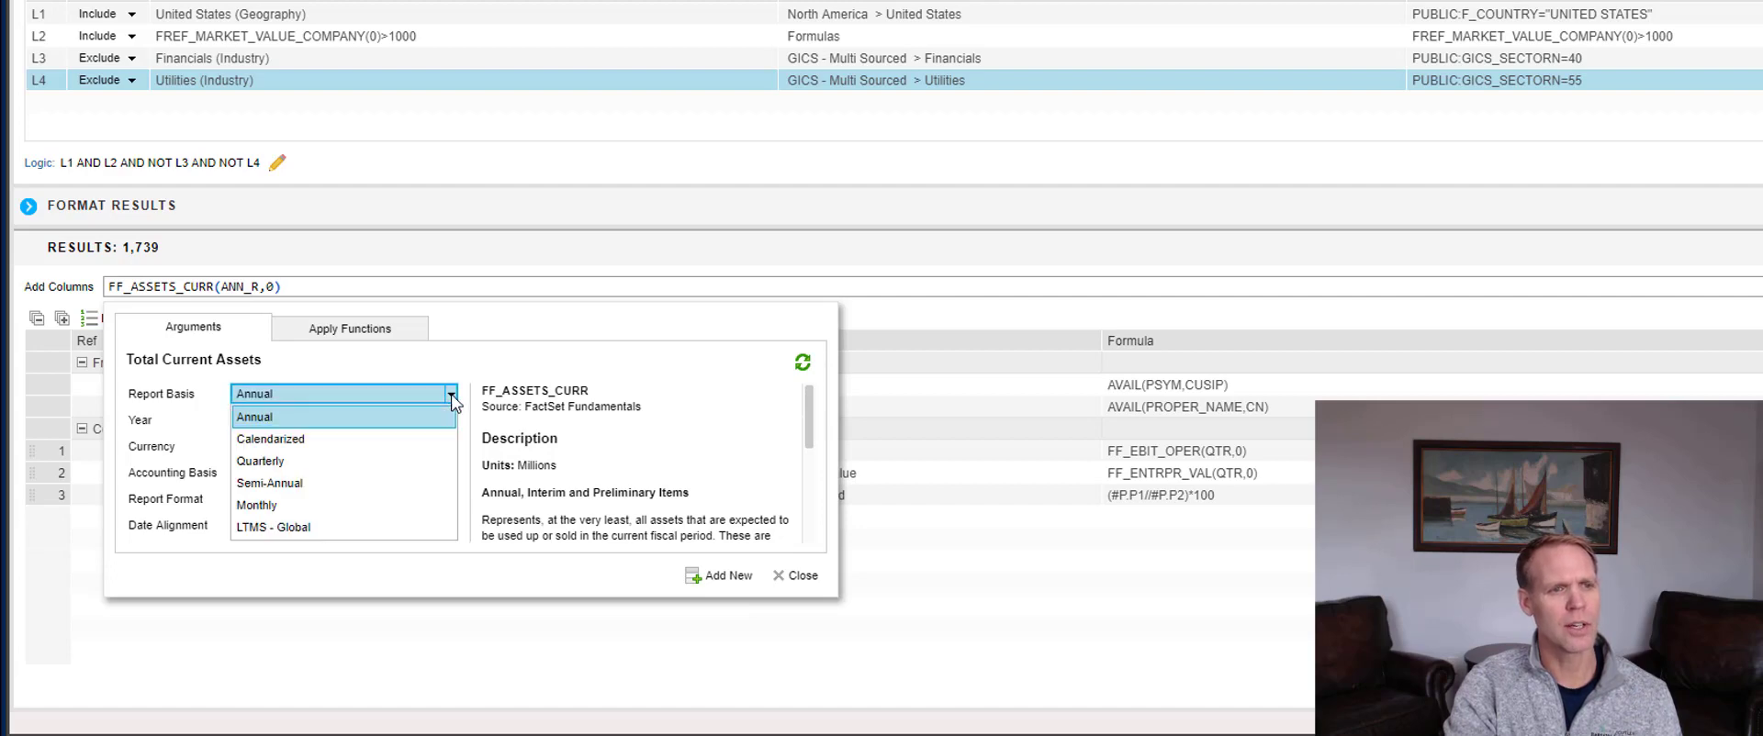
click(388, 476)
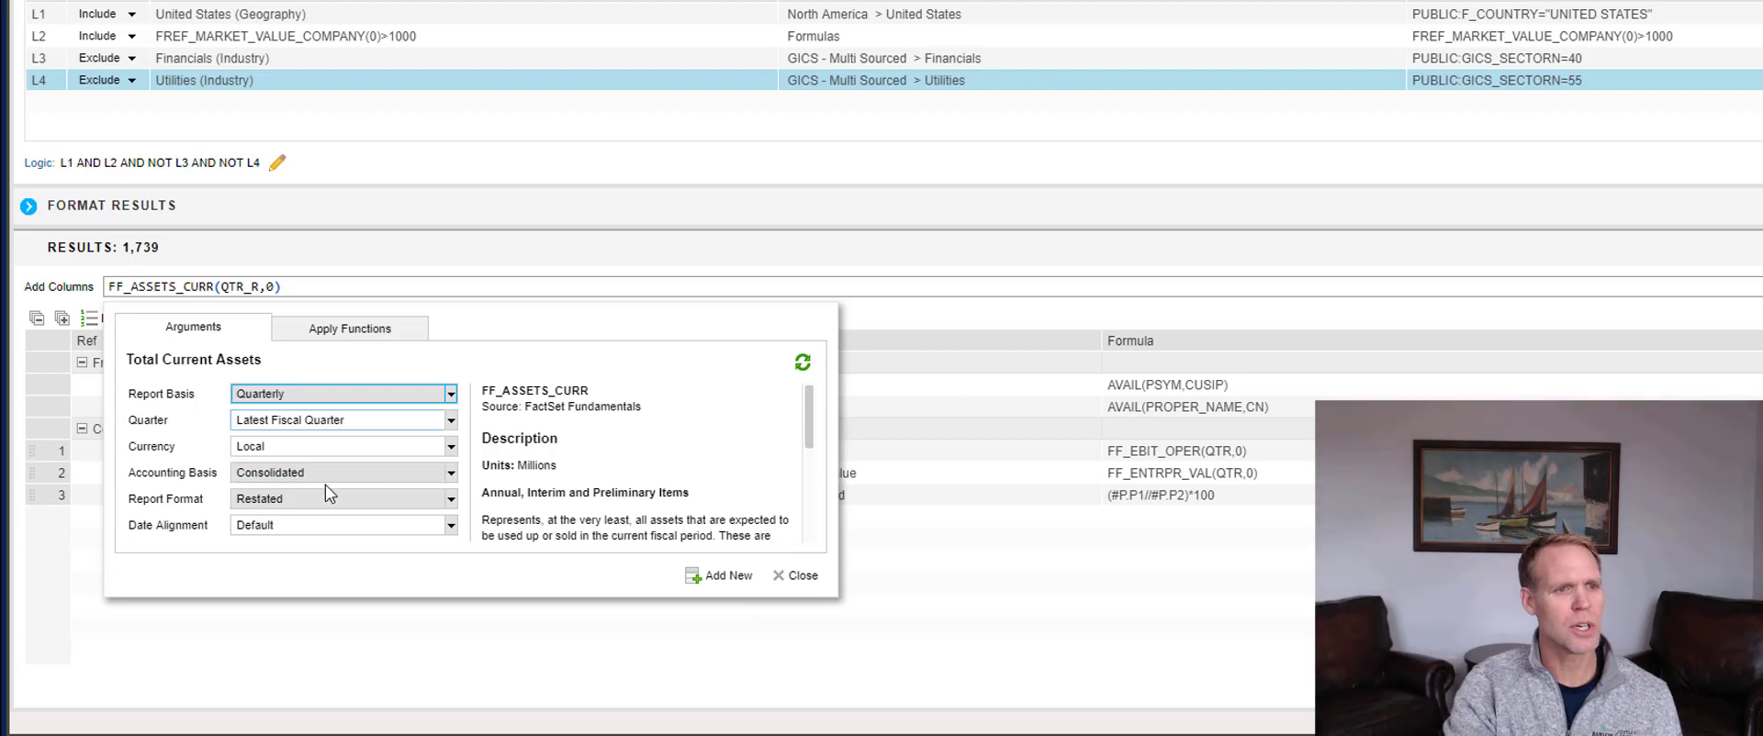
click(451, 499)
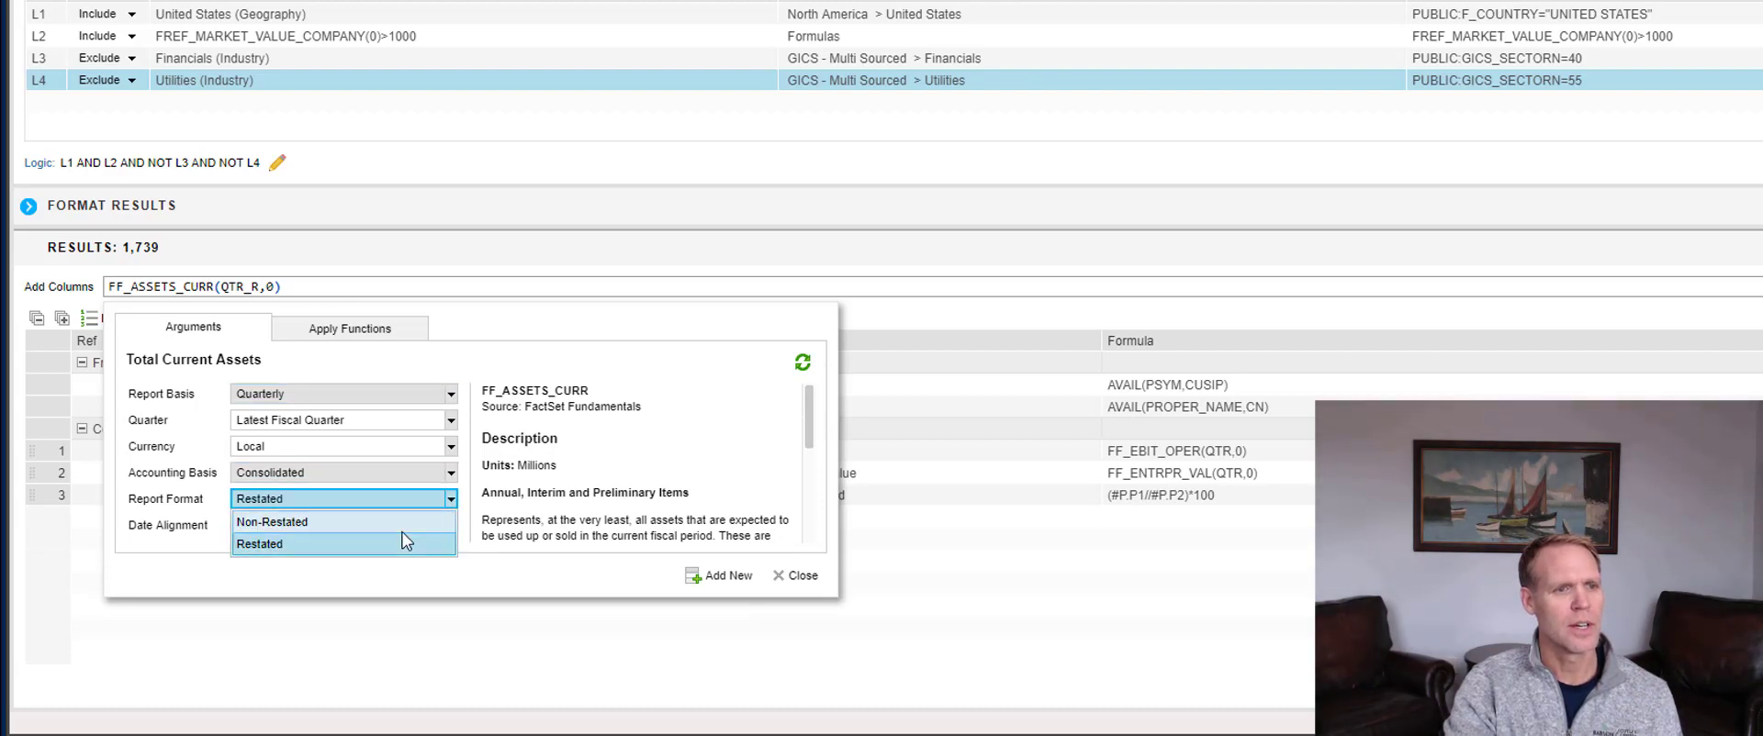
click(408, 519)
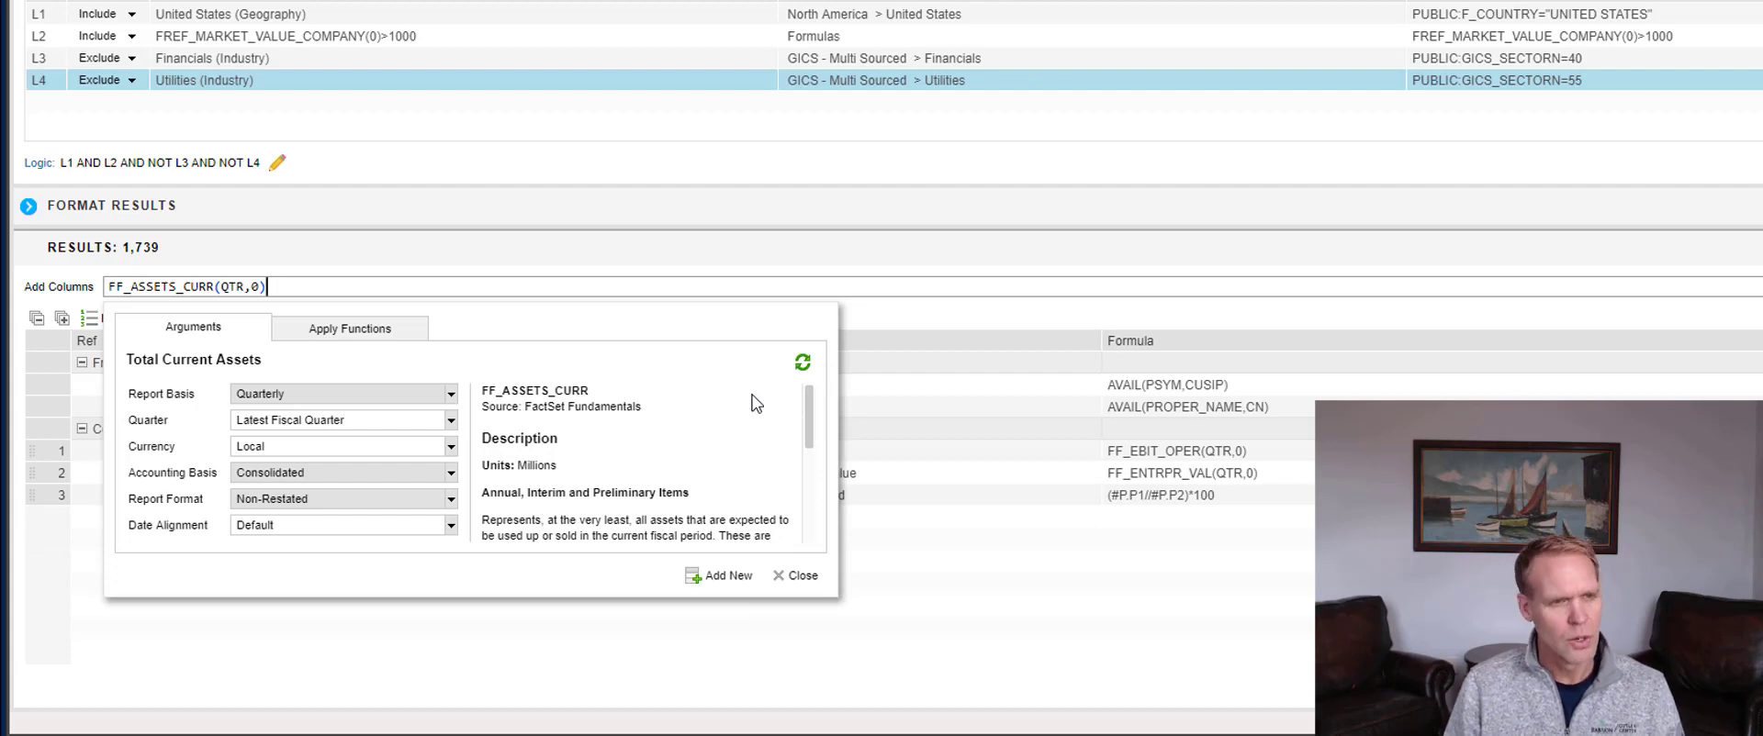
Step: Subtract FF_LIABS_CURR(QTR,0) from the current assets formula and add the result as a new column
text(-)
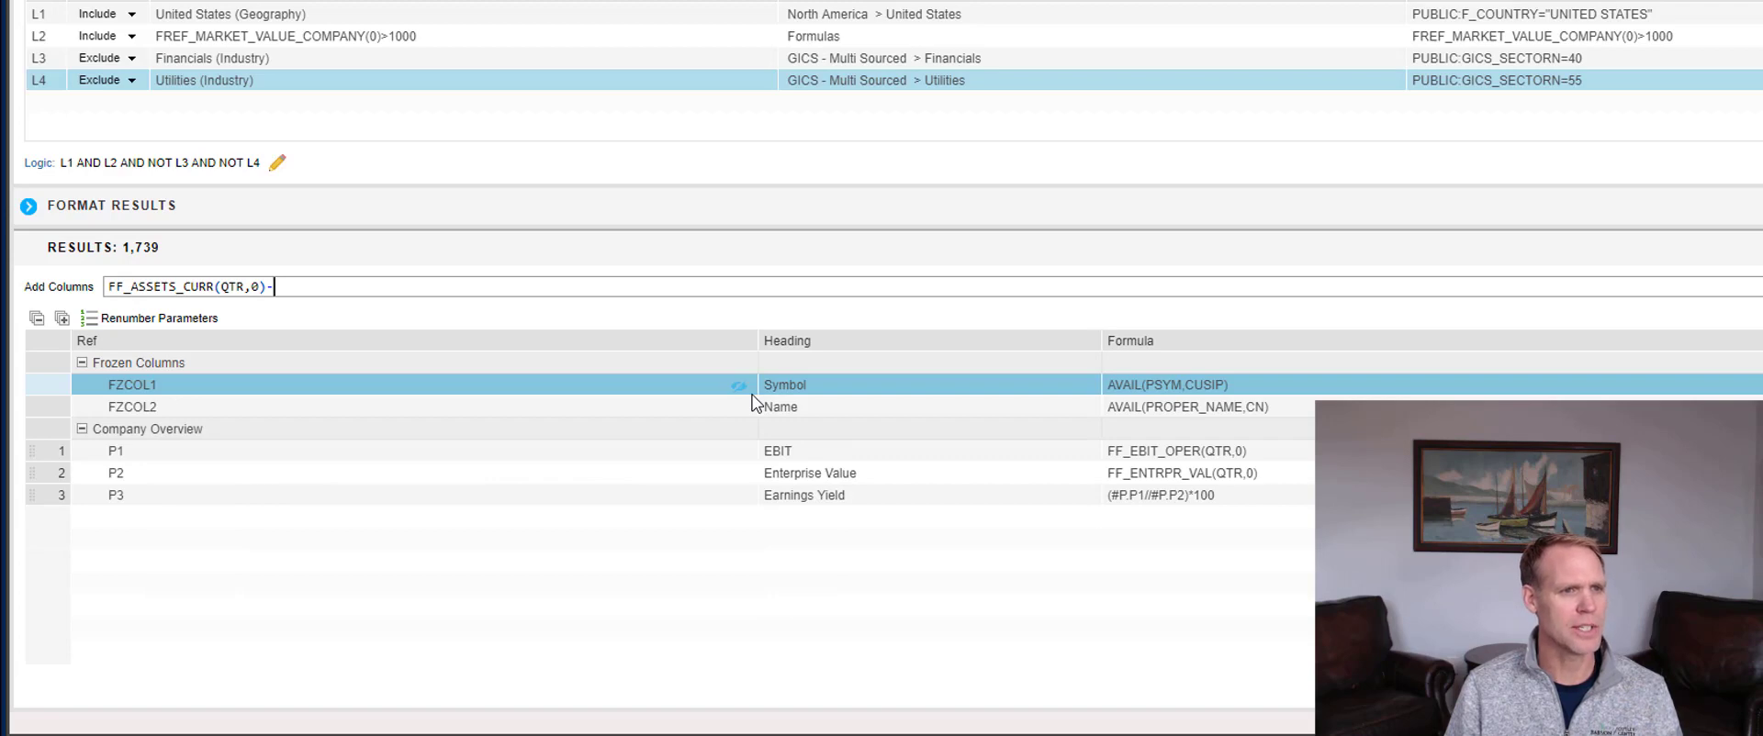
text(FF)
text(_)
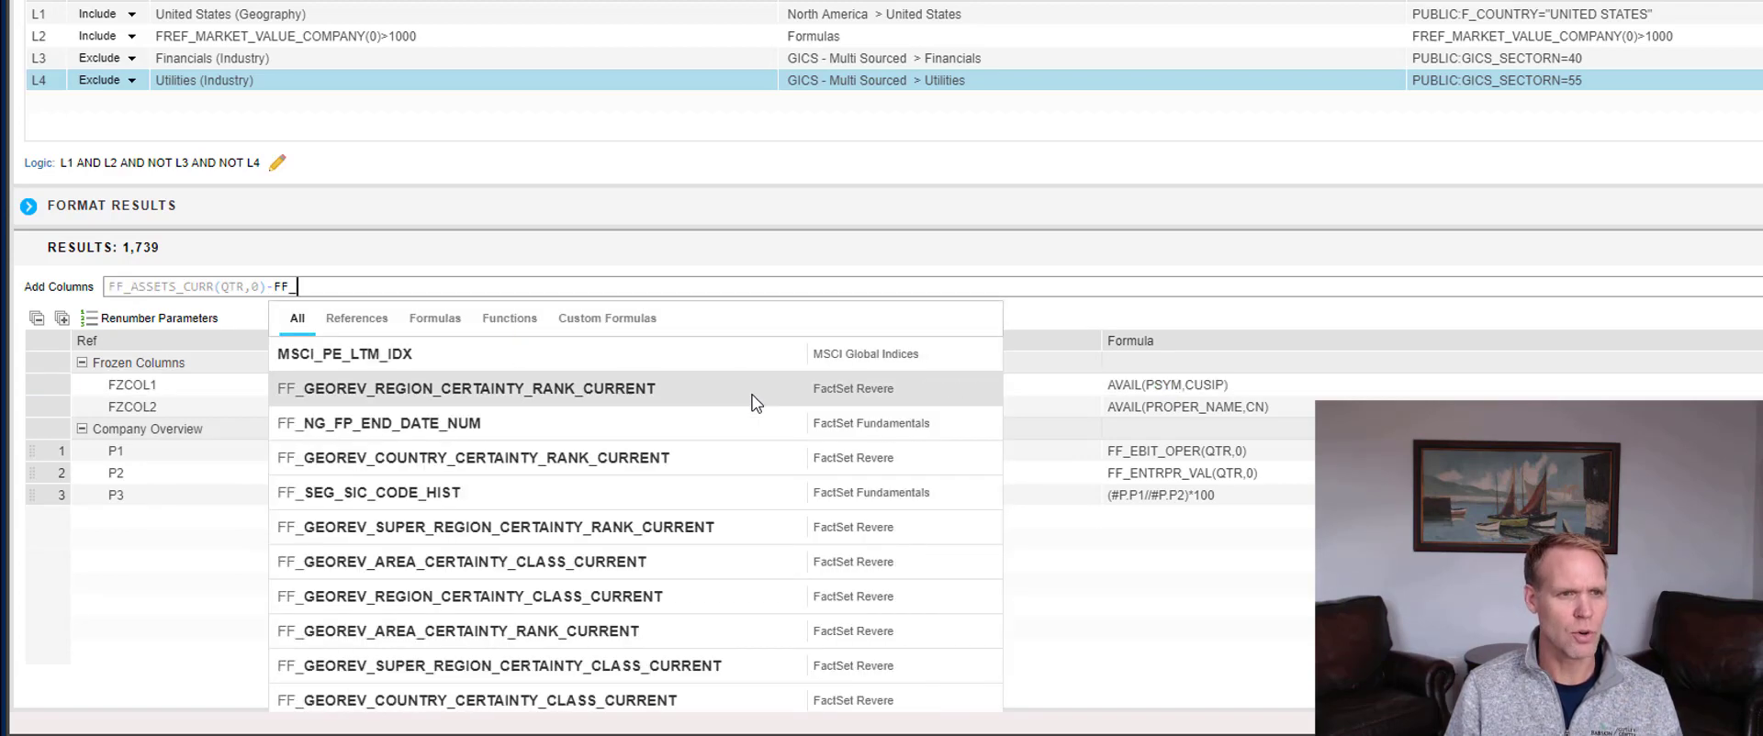
text(liabs_)
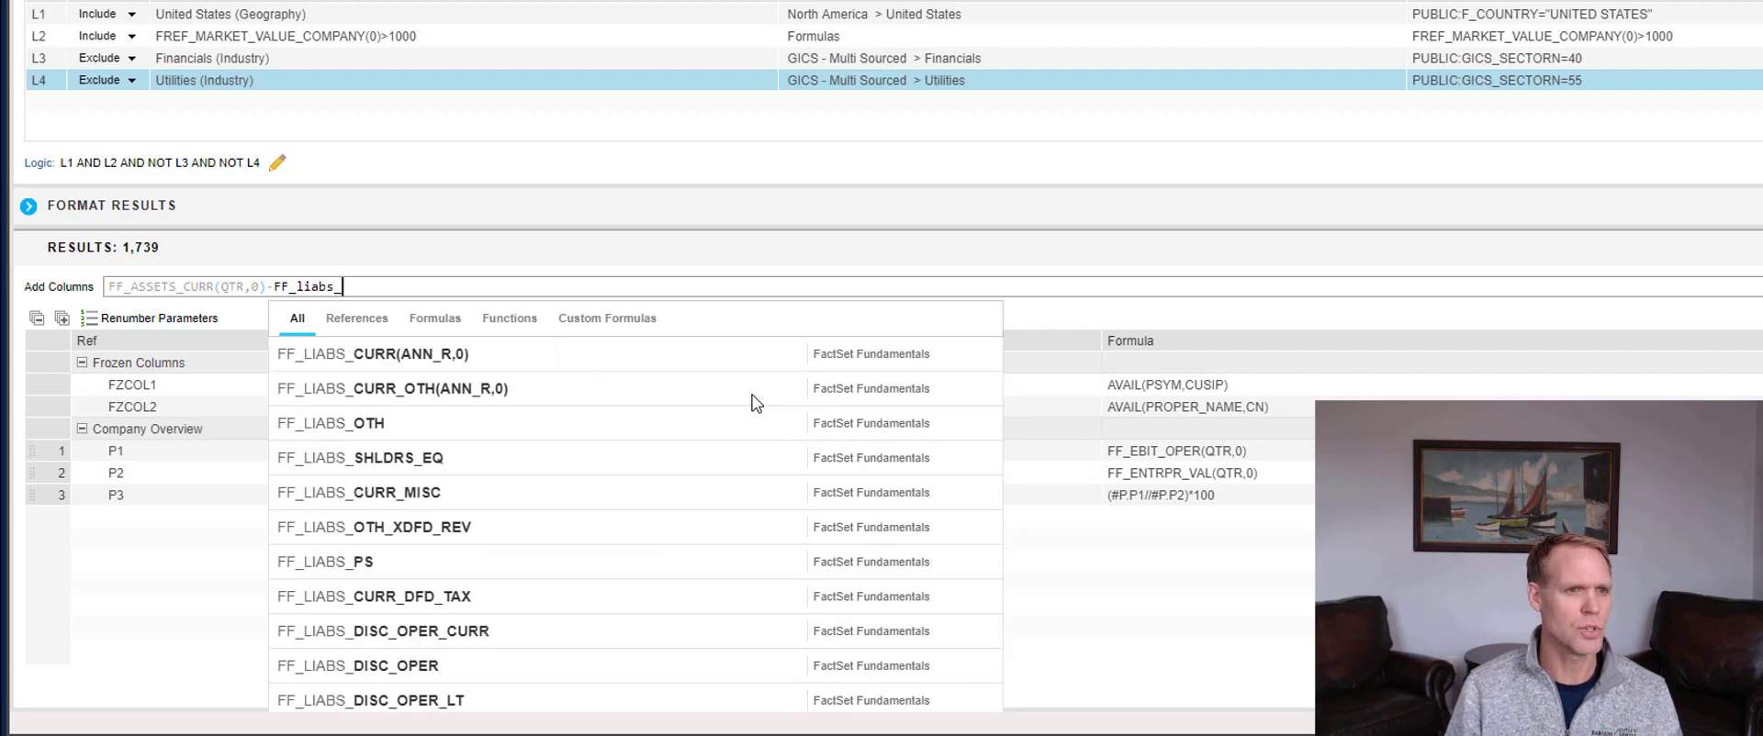
text(curr()
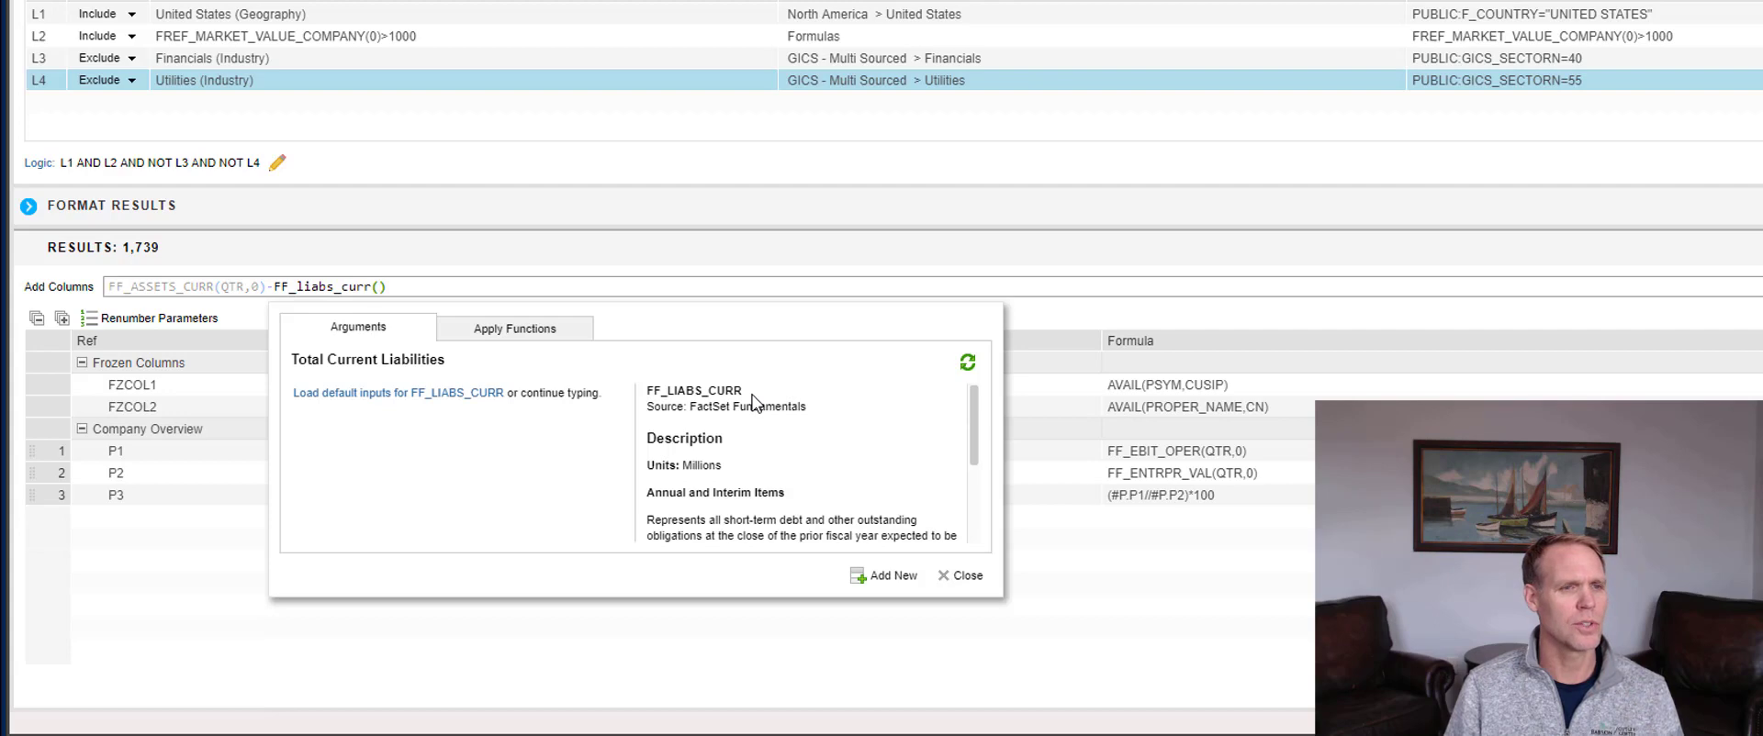
text(qtr)
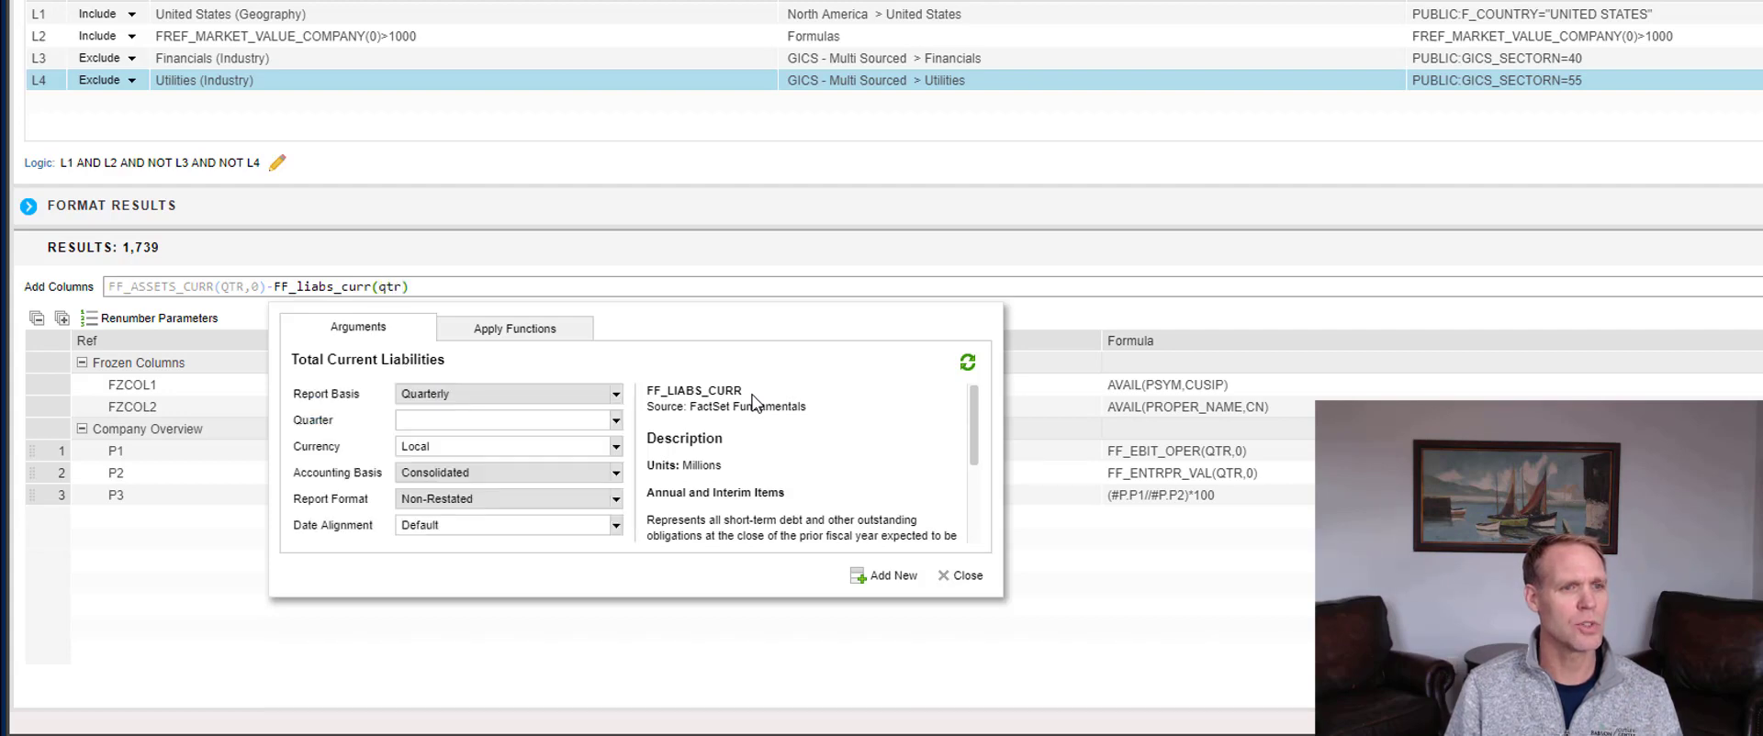
text(,0)
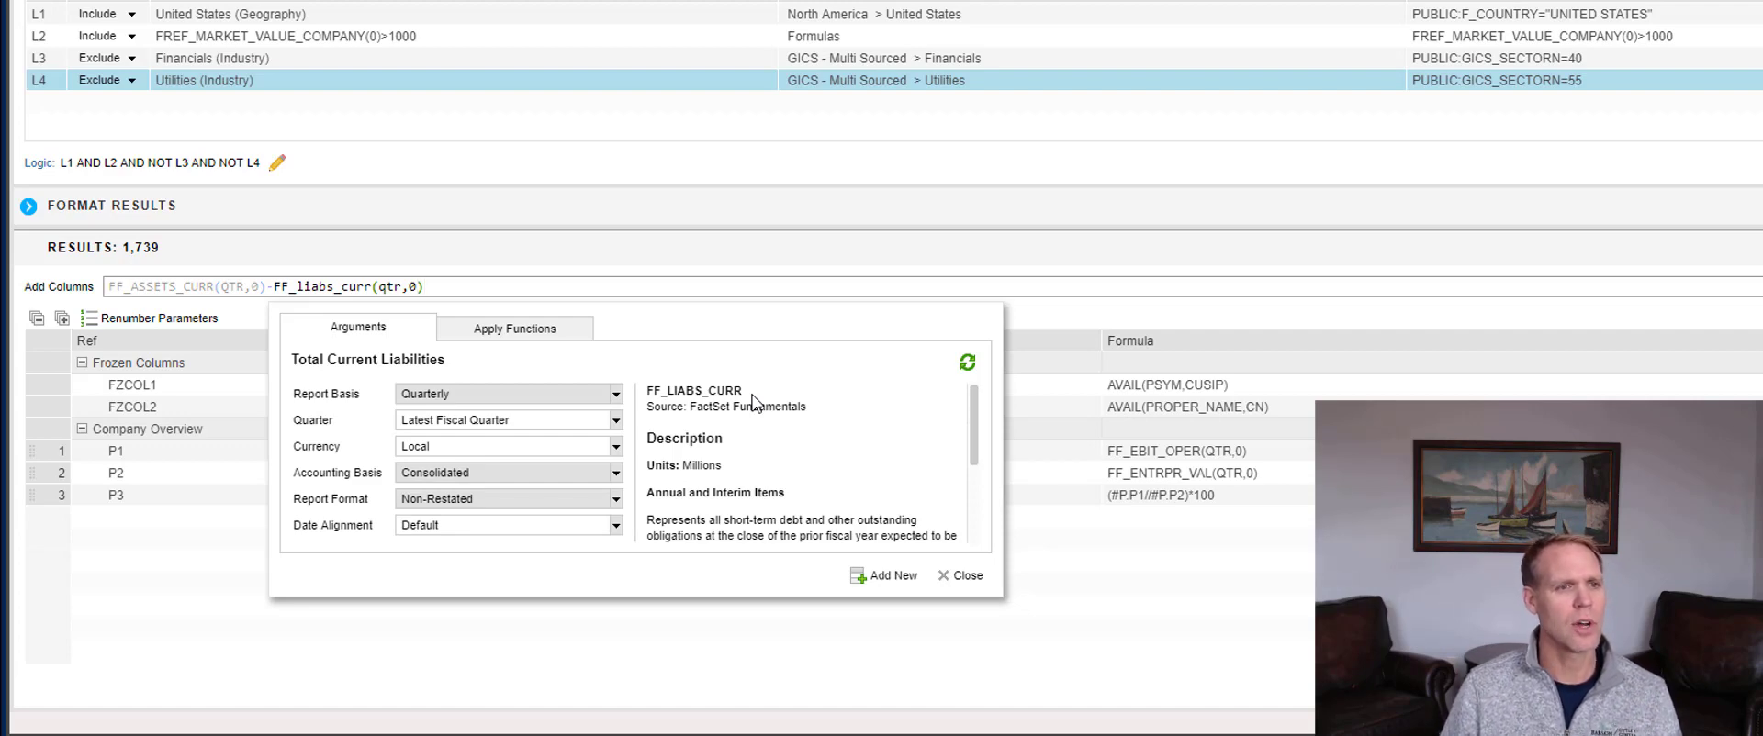
click(900, 582)
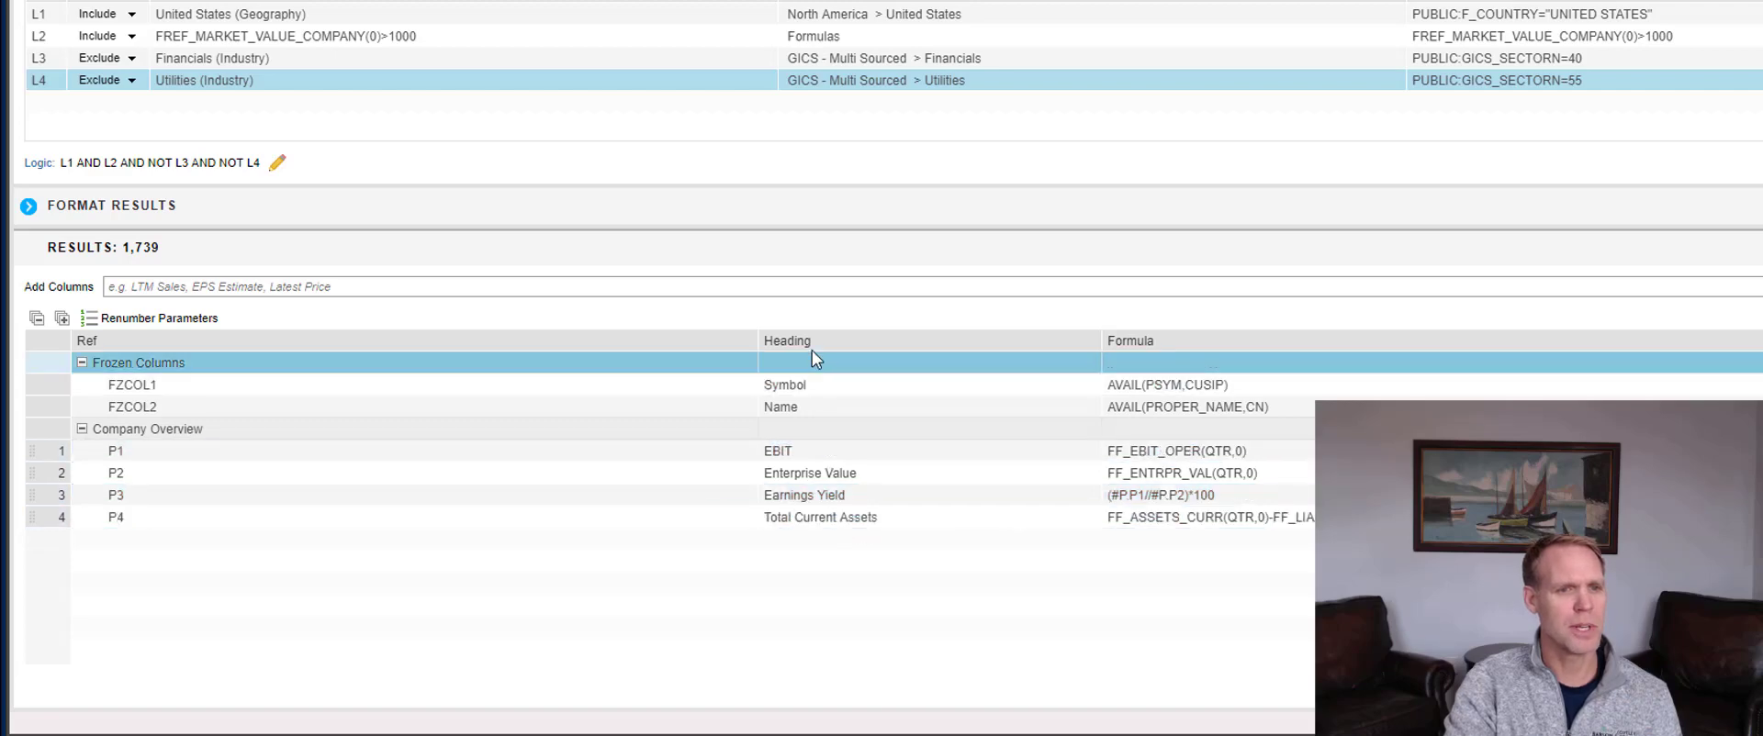
Step: Rename the P4 column's heading as Net Working Capital
double_click(782, 519)
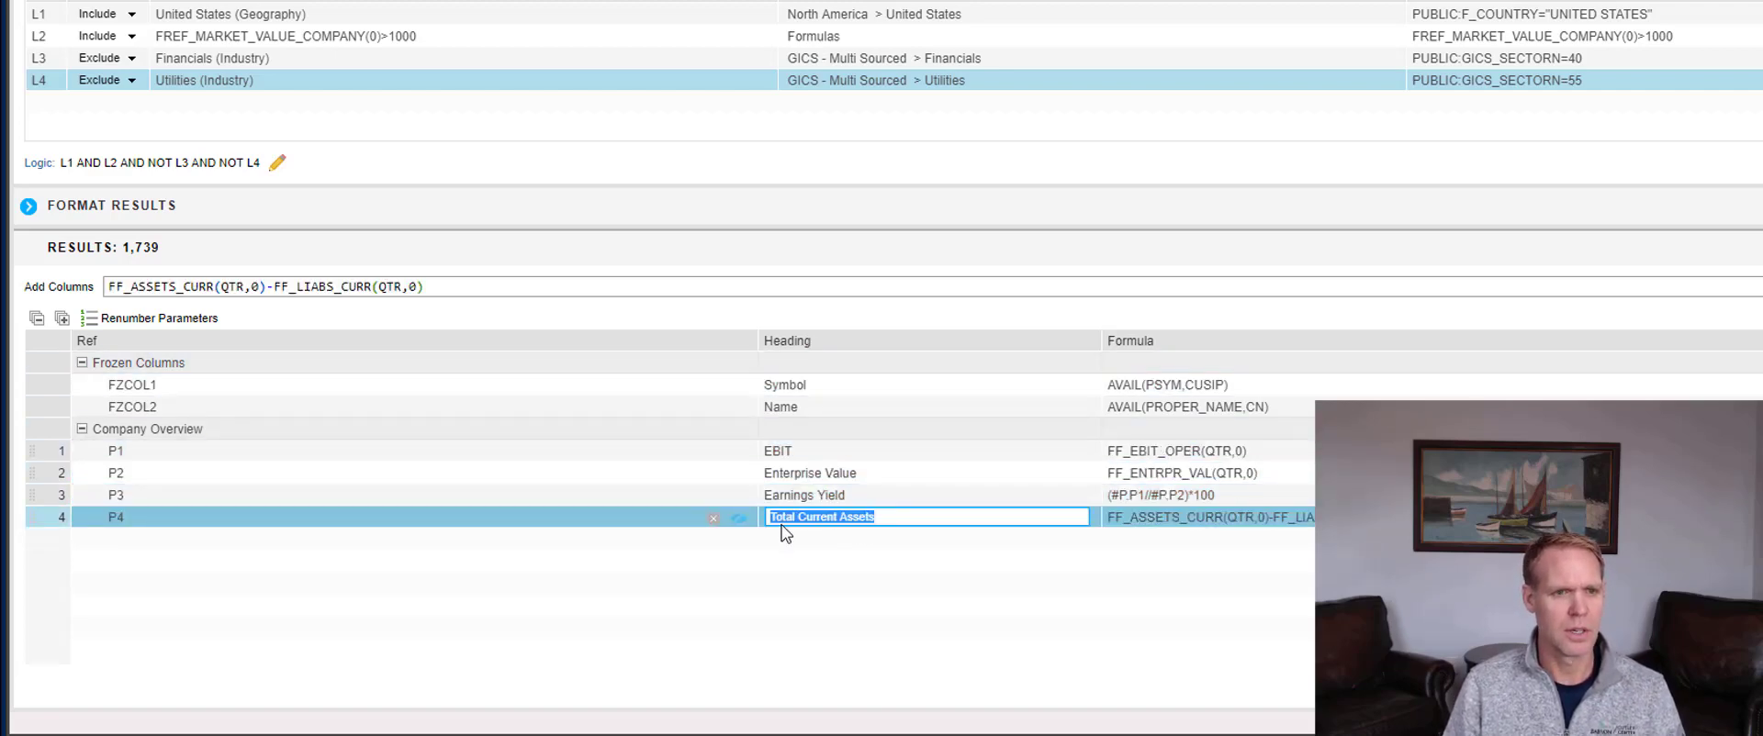
text(Net Working )
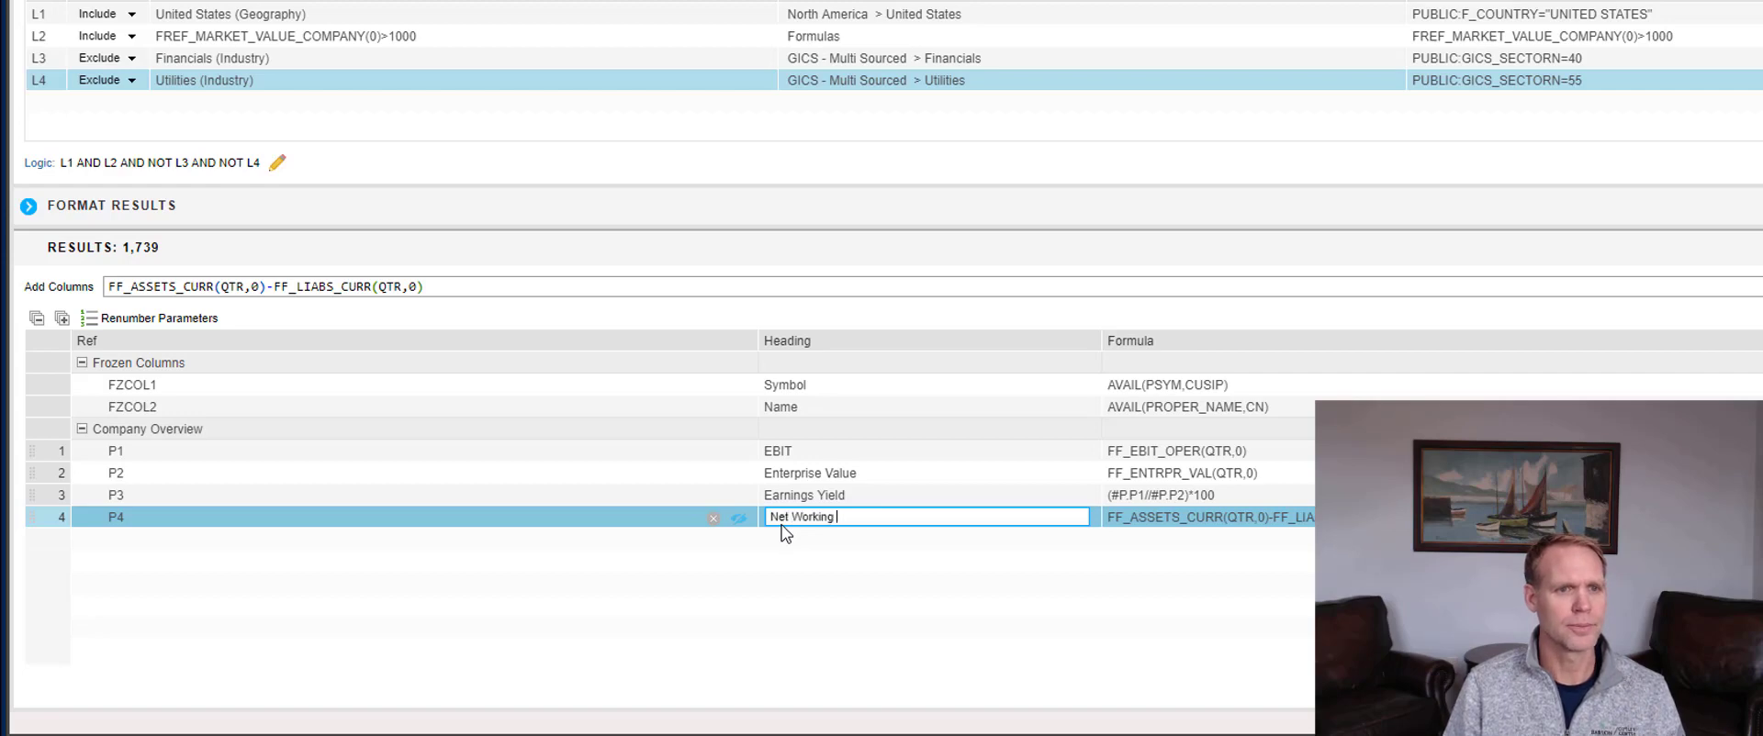
text(Capt)
text(t)
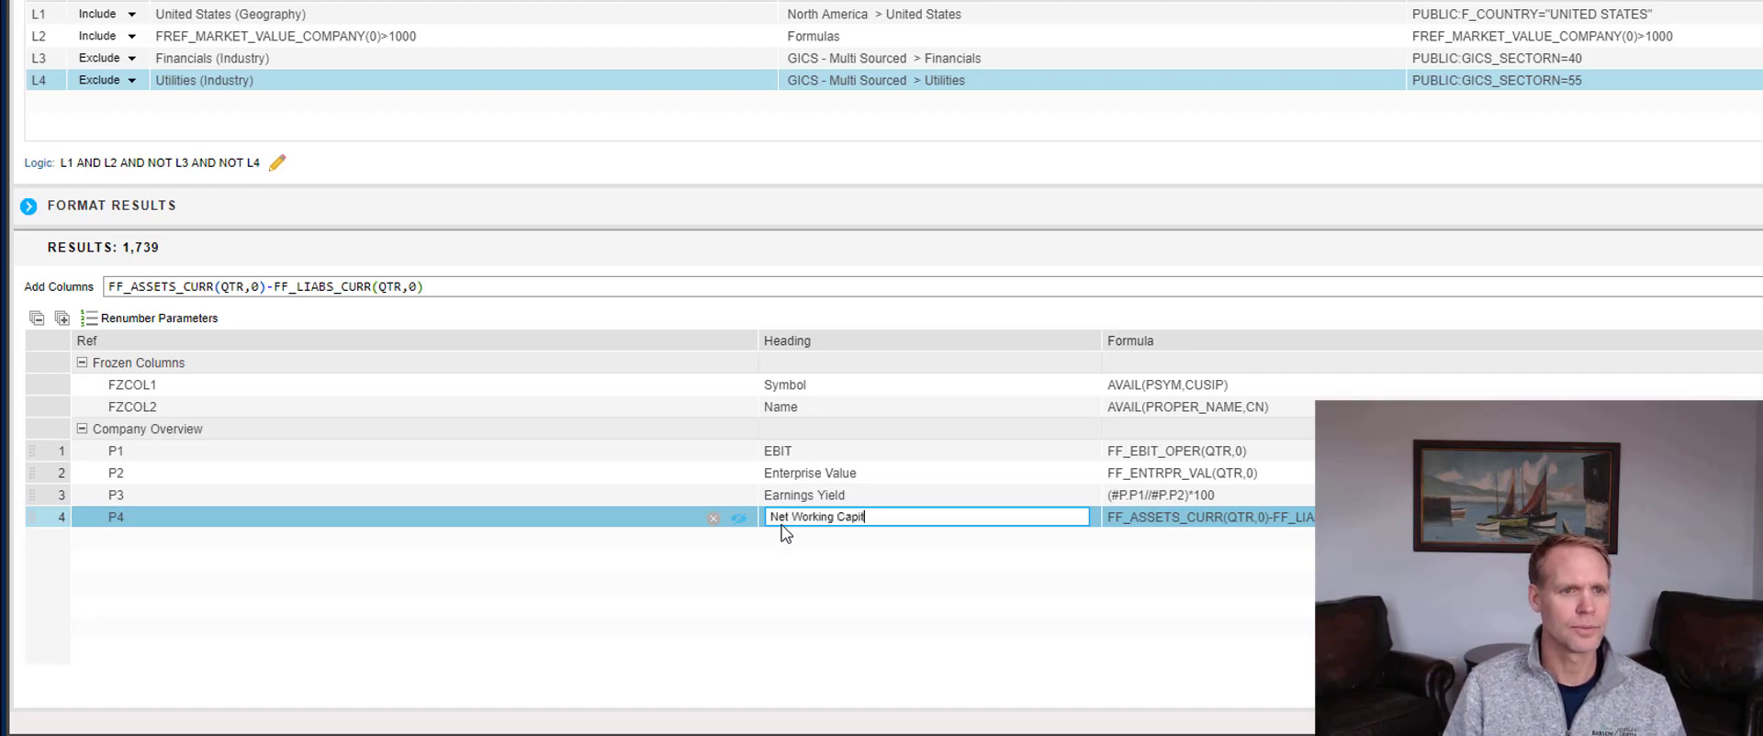
text(al)
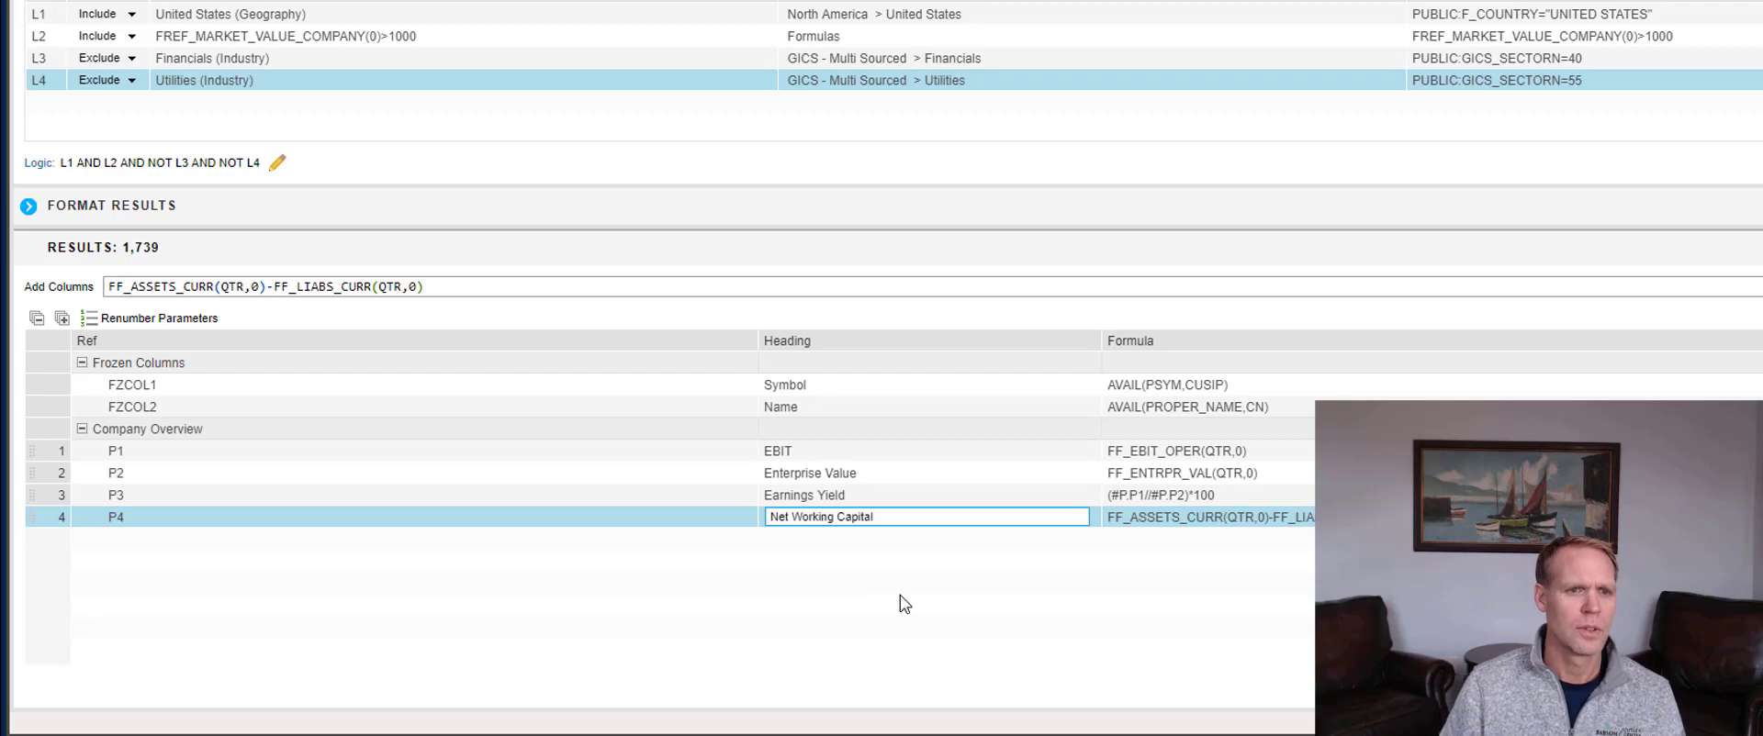
key(Return)
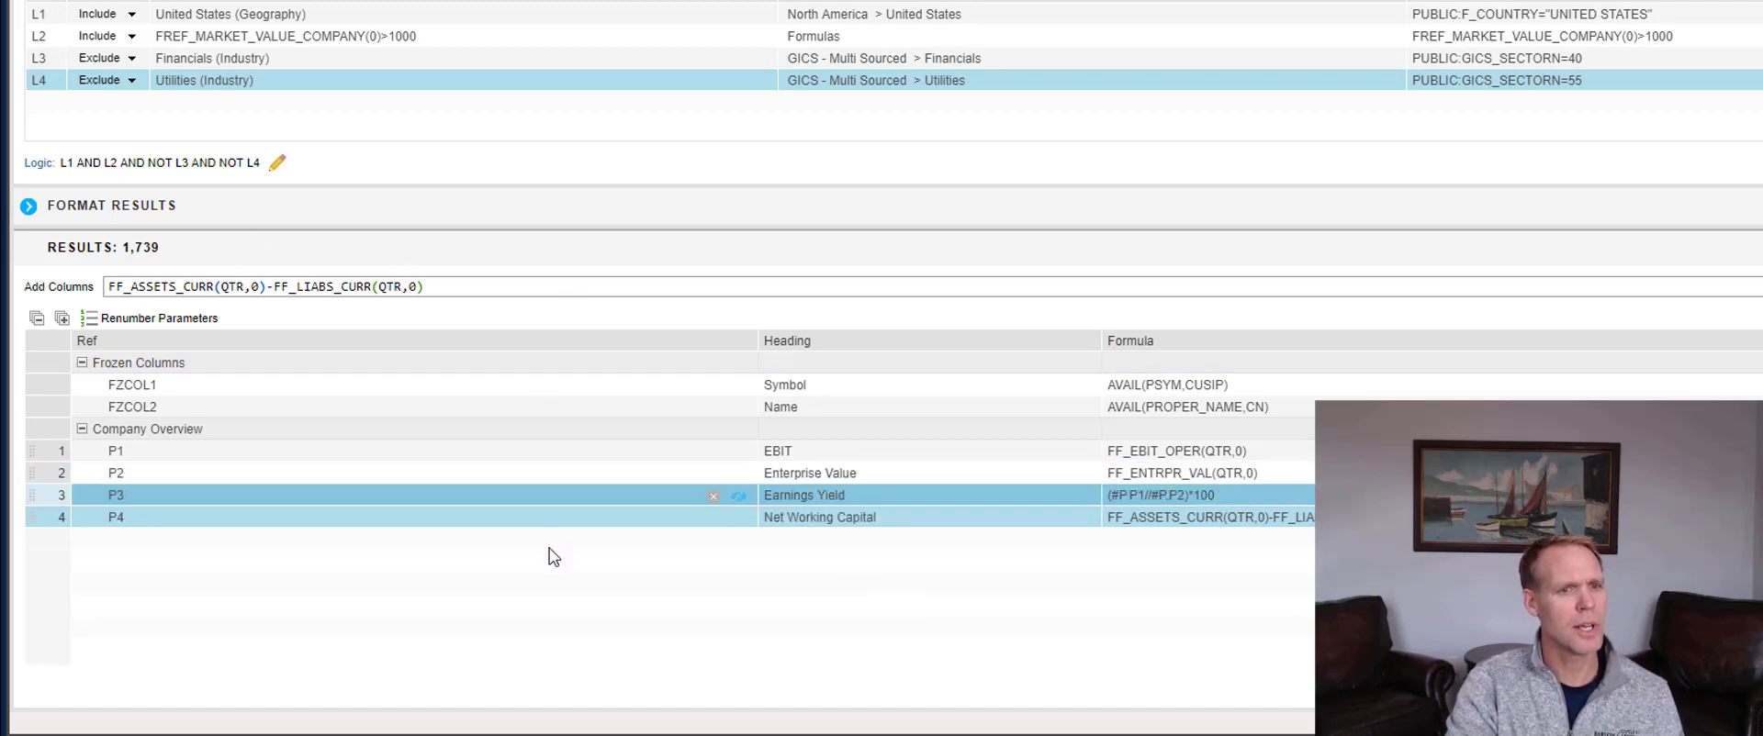
Step: Add a Property, Plant, & Equipment - Net column on a Quarterly basis with Non-Restated report format
click(191, 292)
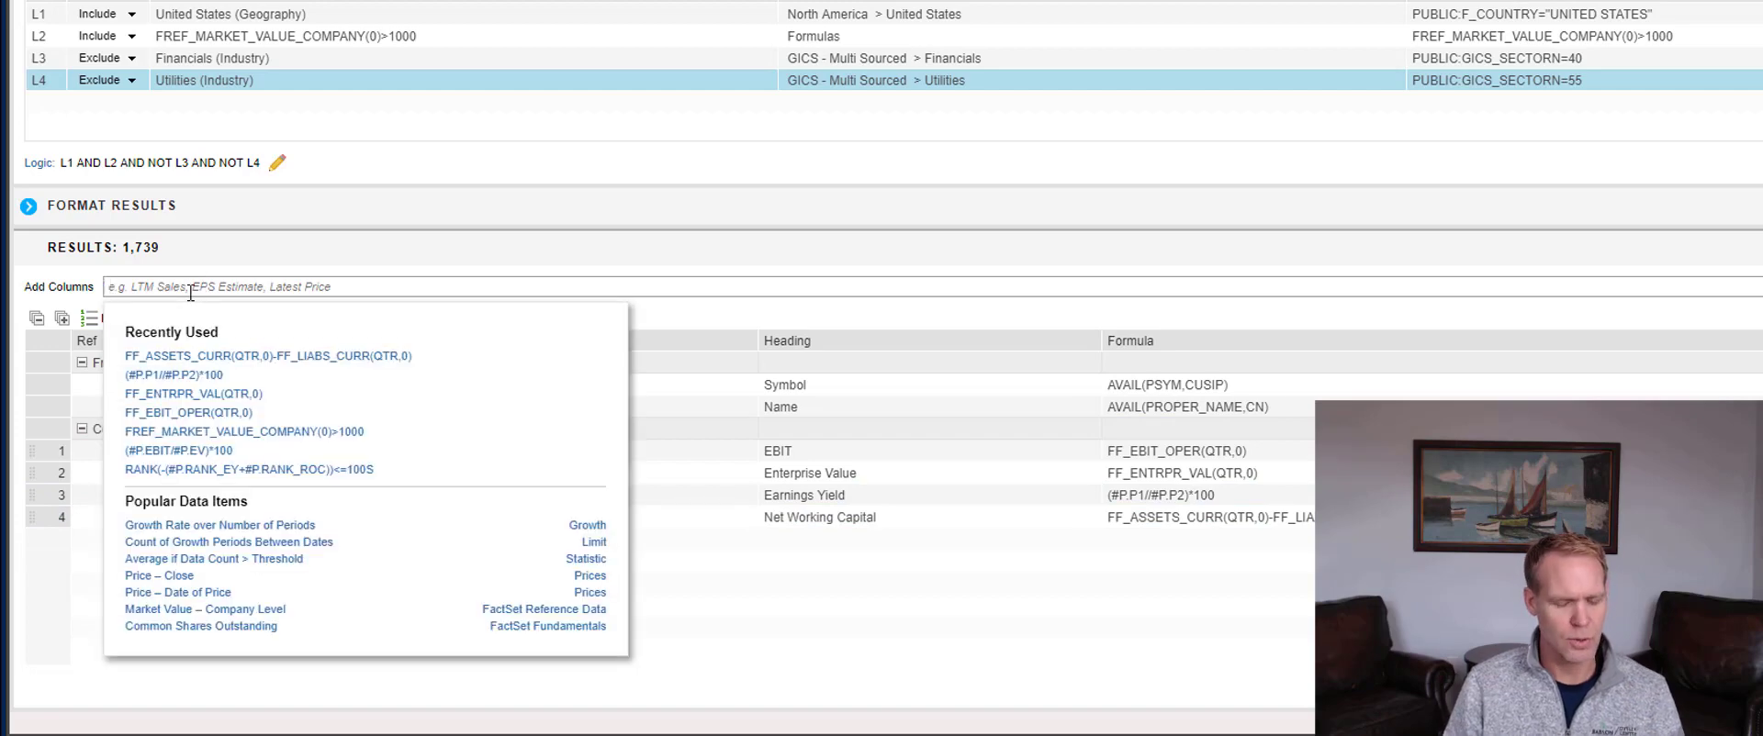
text(net ppe)
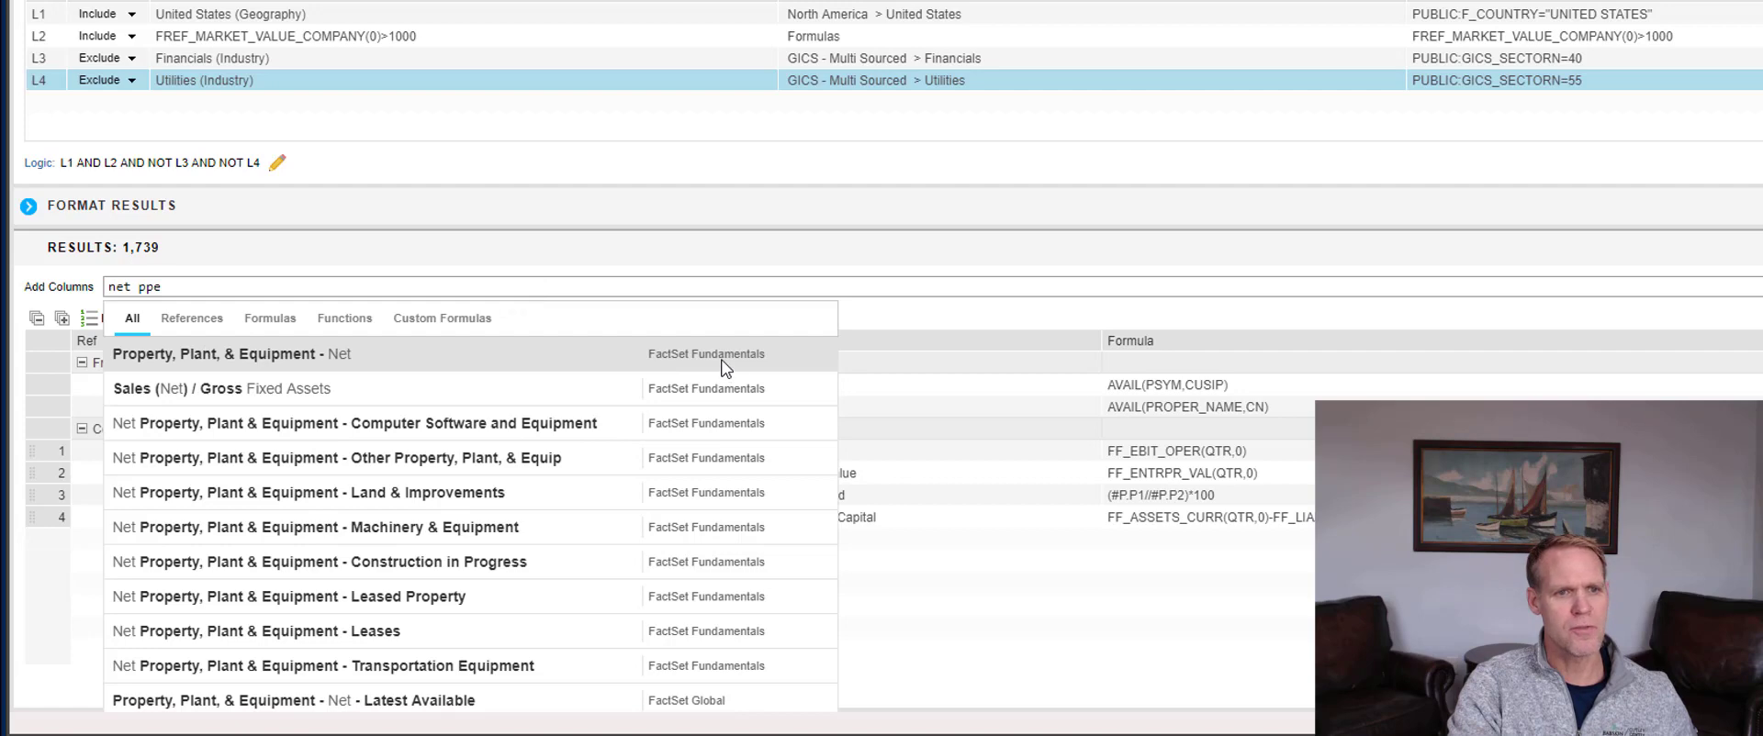
click(407, 358)
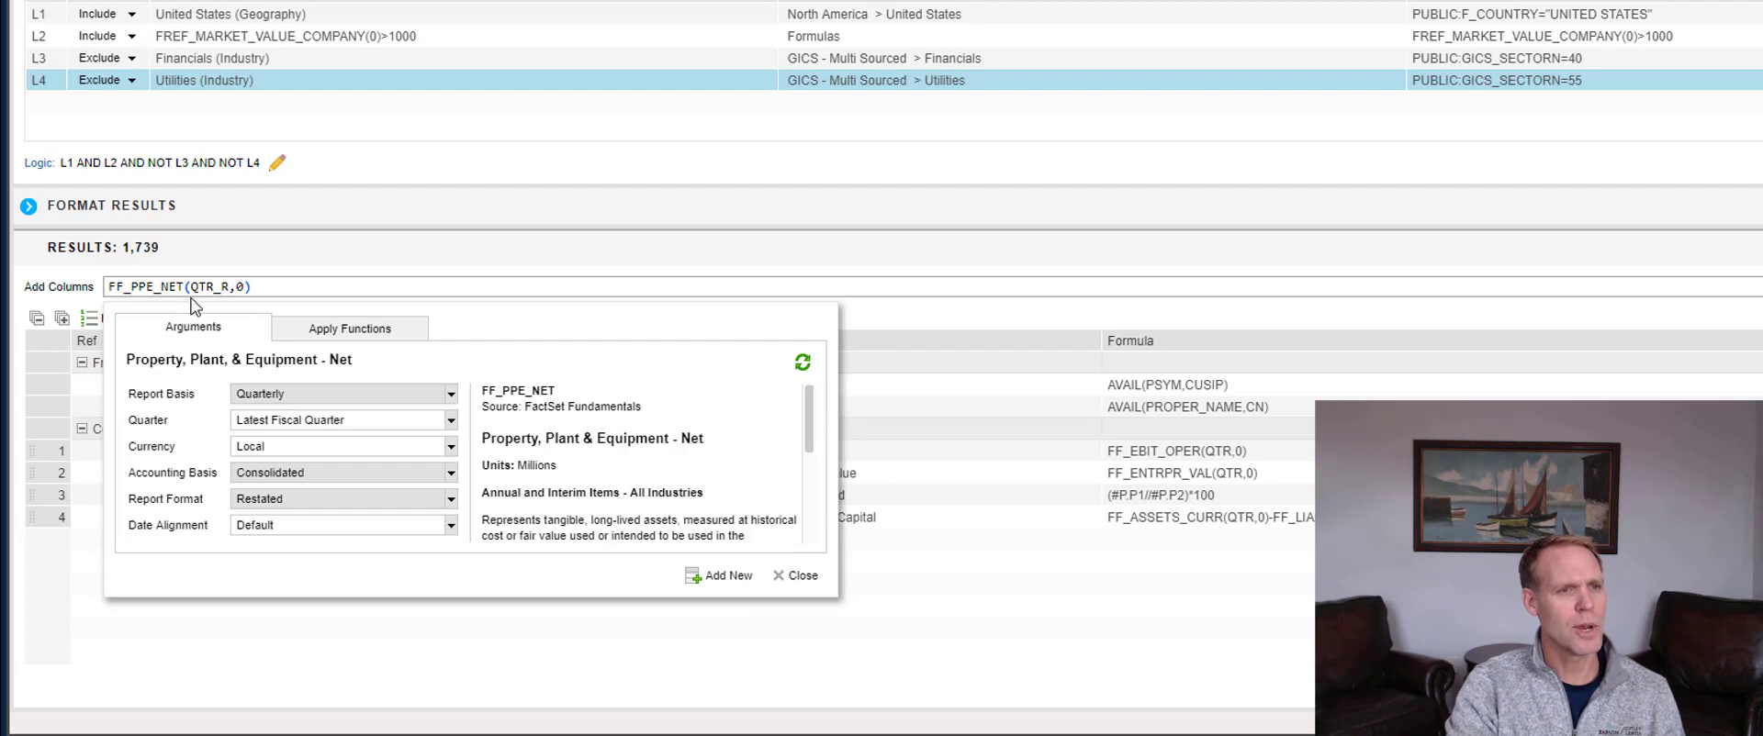
click(454, 502)
click(398, 526)
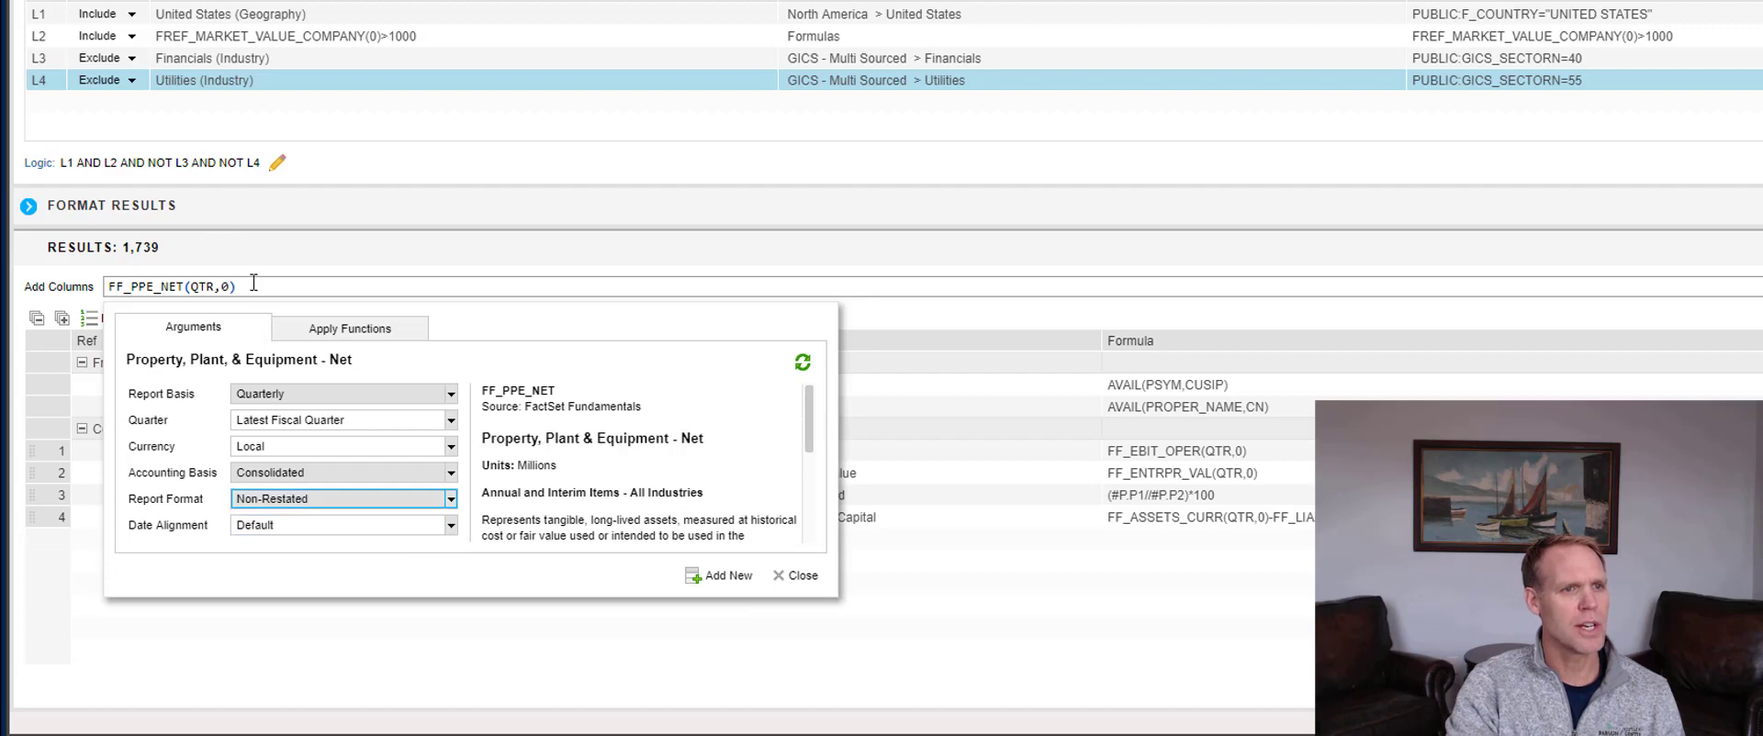
click(719, 578)
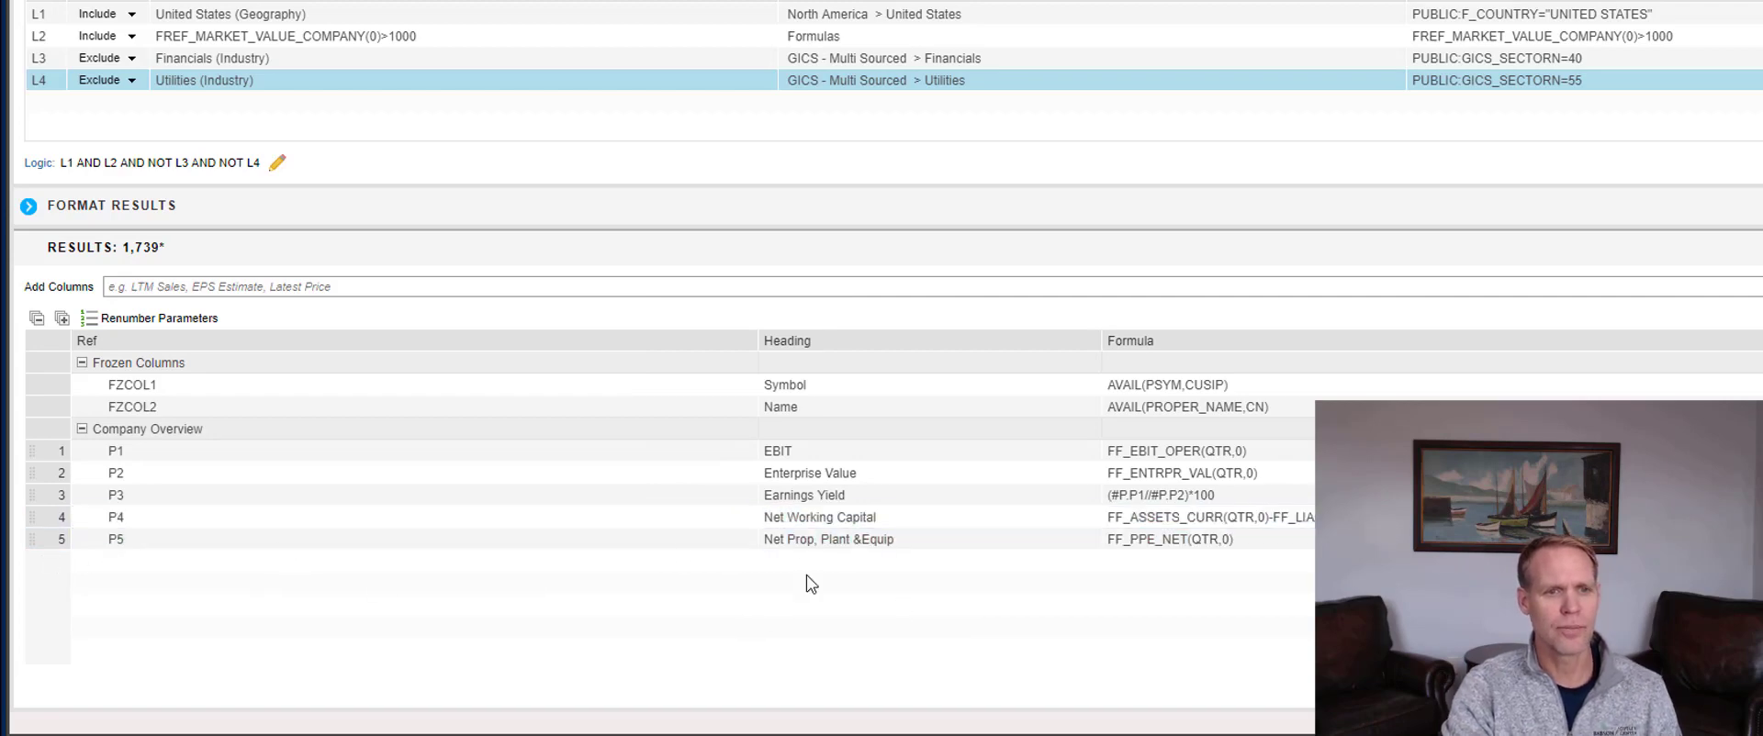
Step: Rename the P5 column's heading as Net PP&E and deselect its row
click(803, 518)
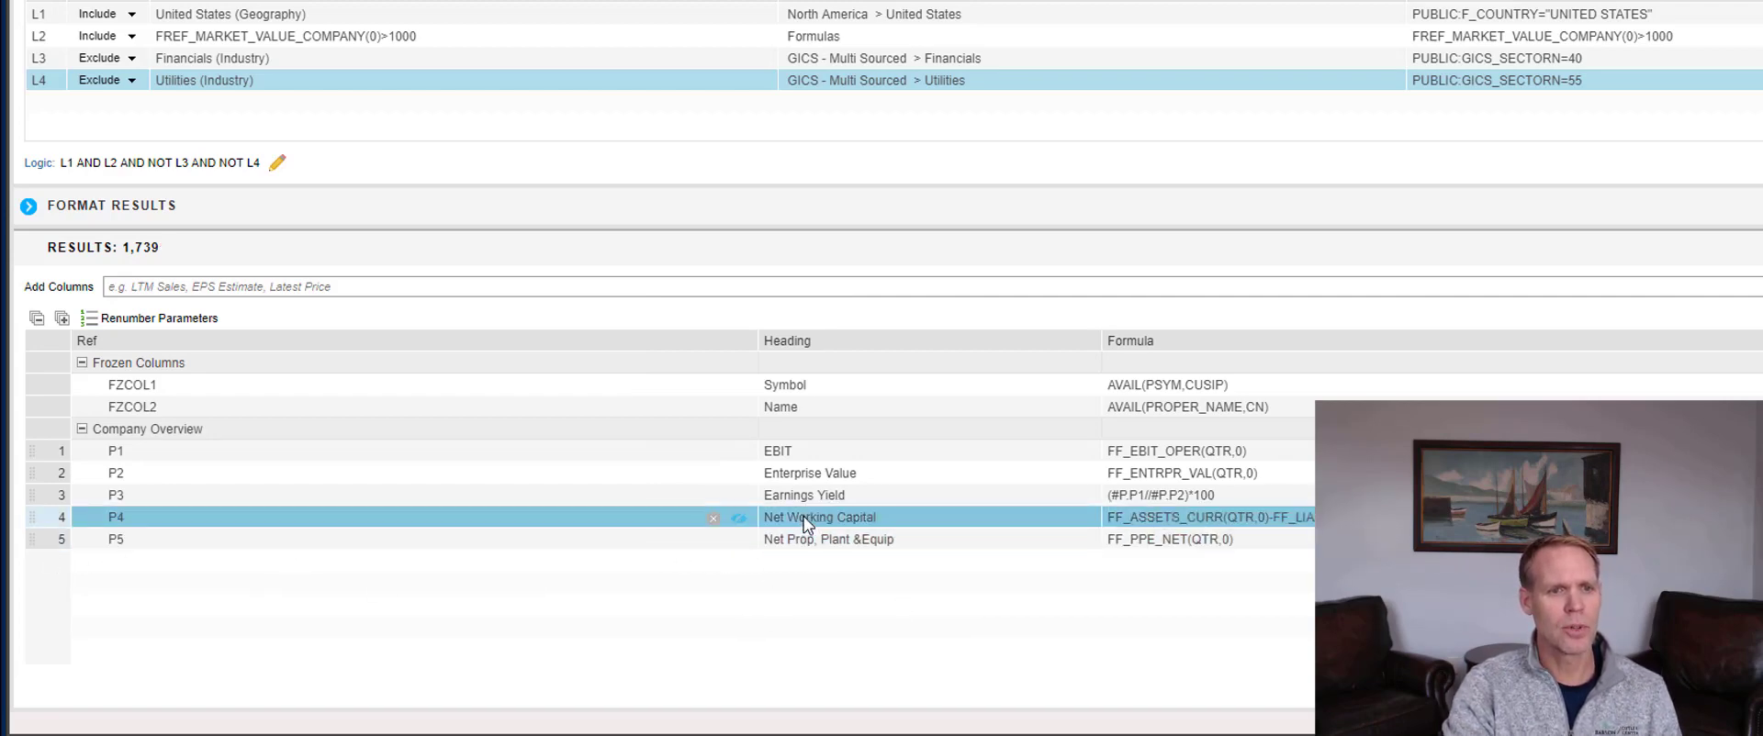
double_click(787, 542)
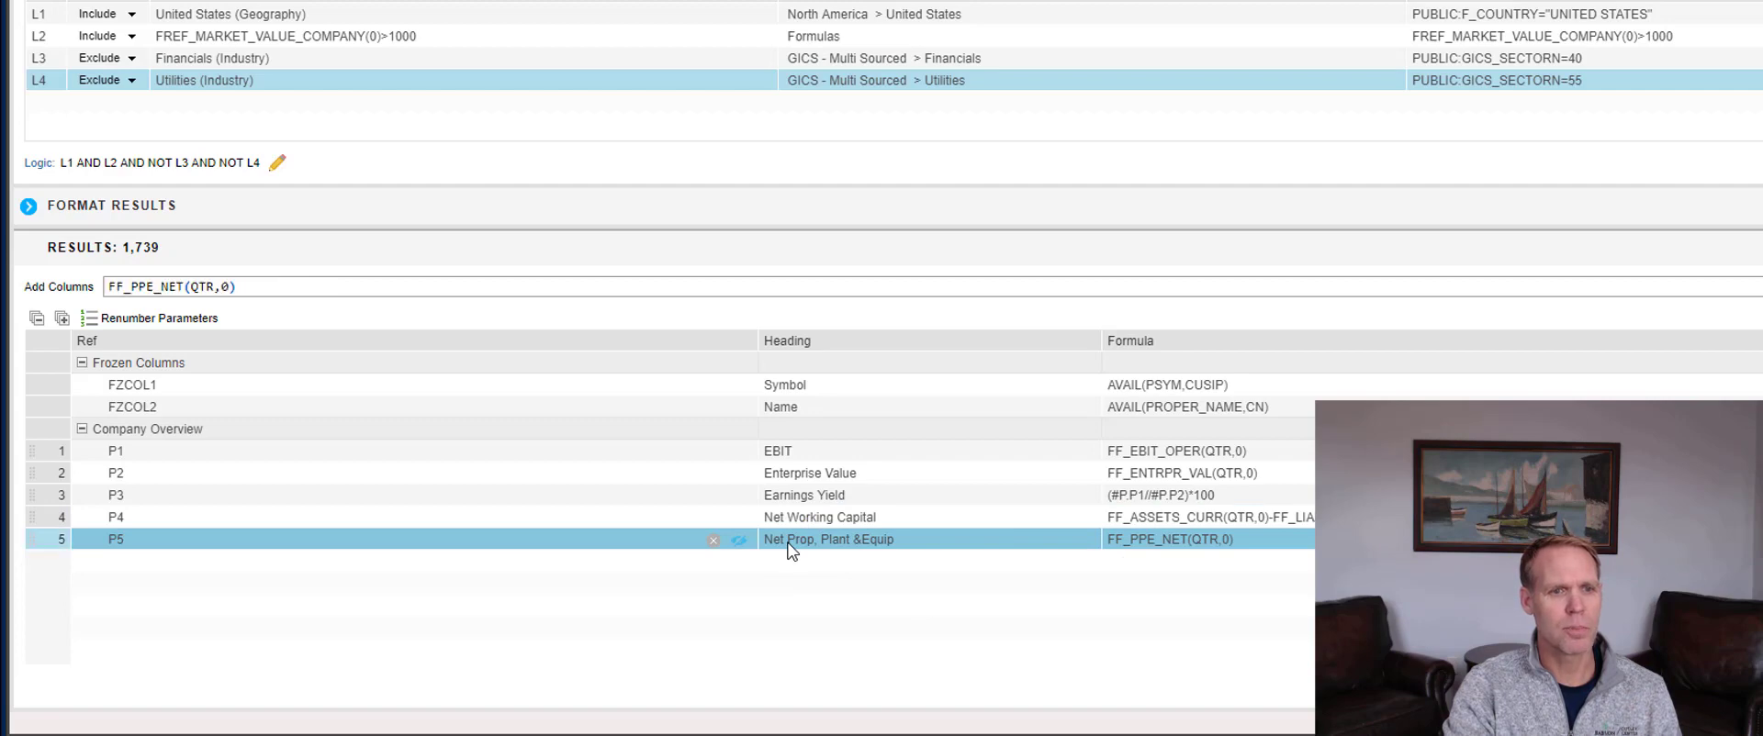
text(Net PP&E)
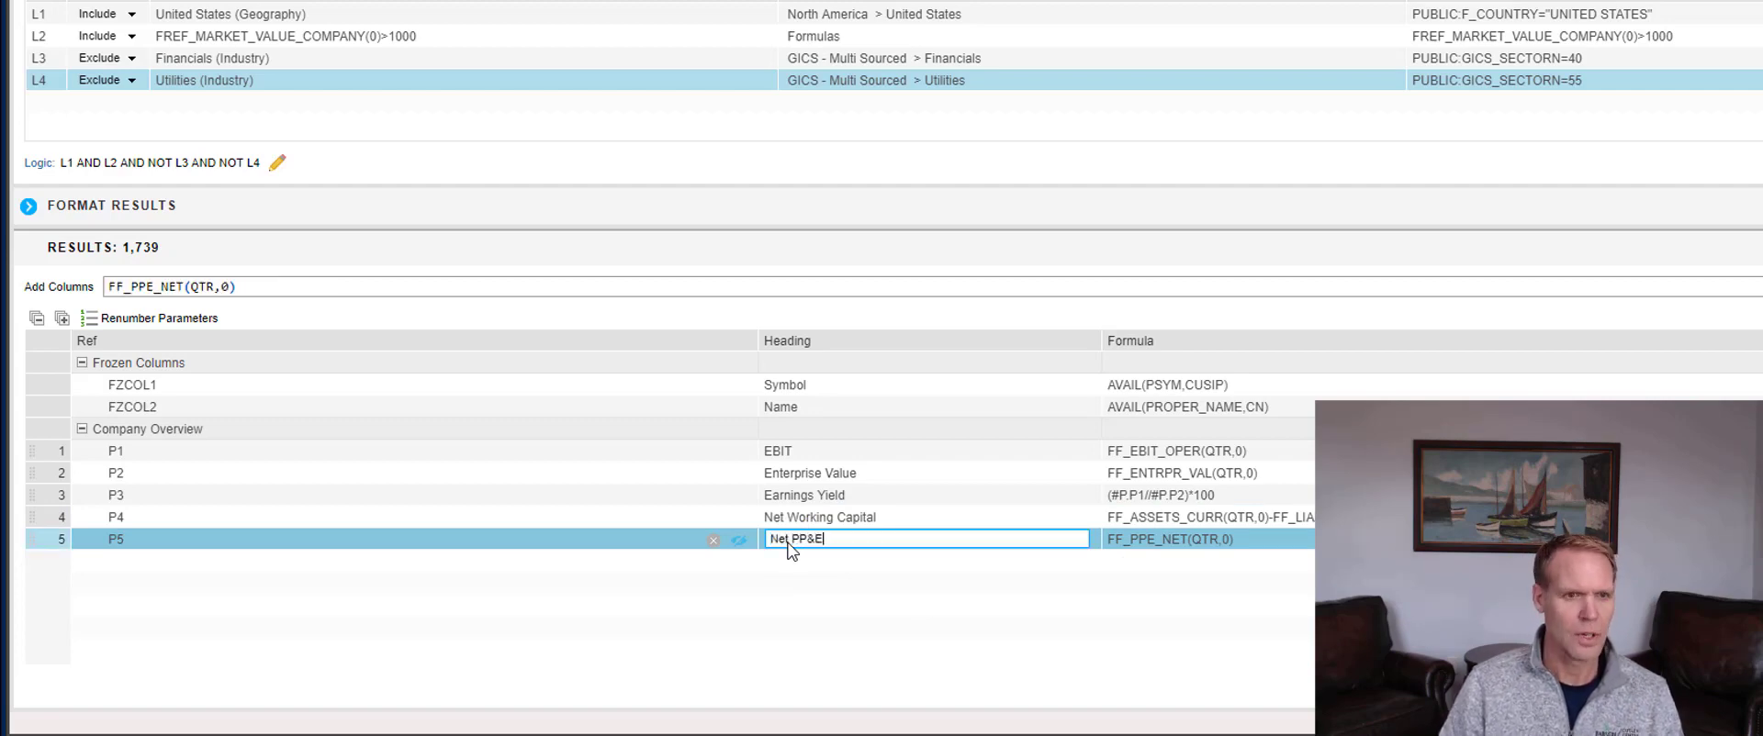
key(Return)
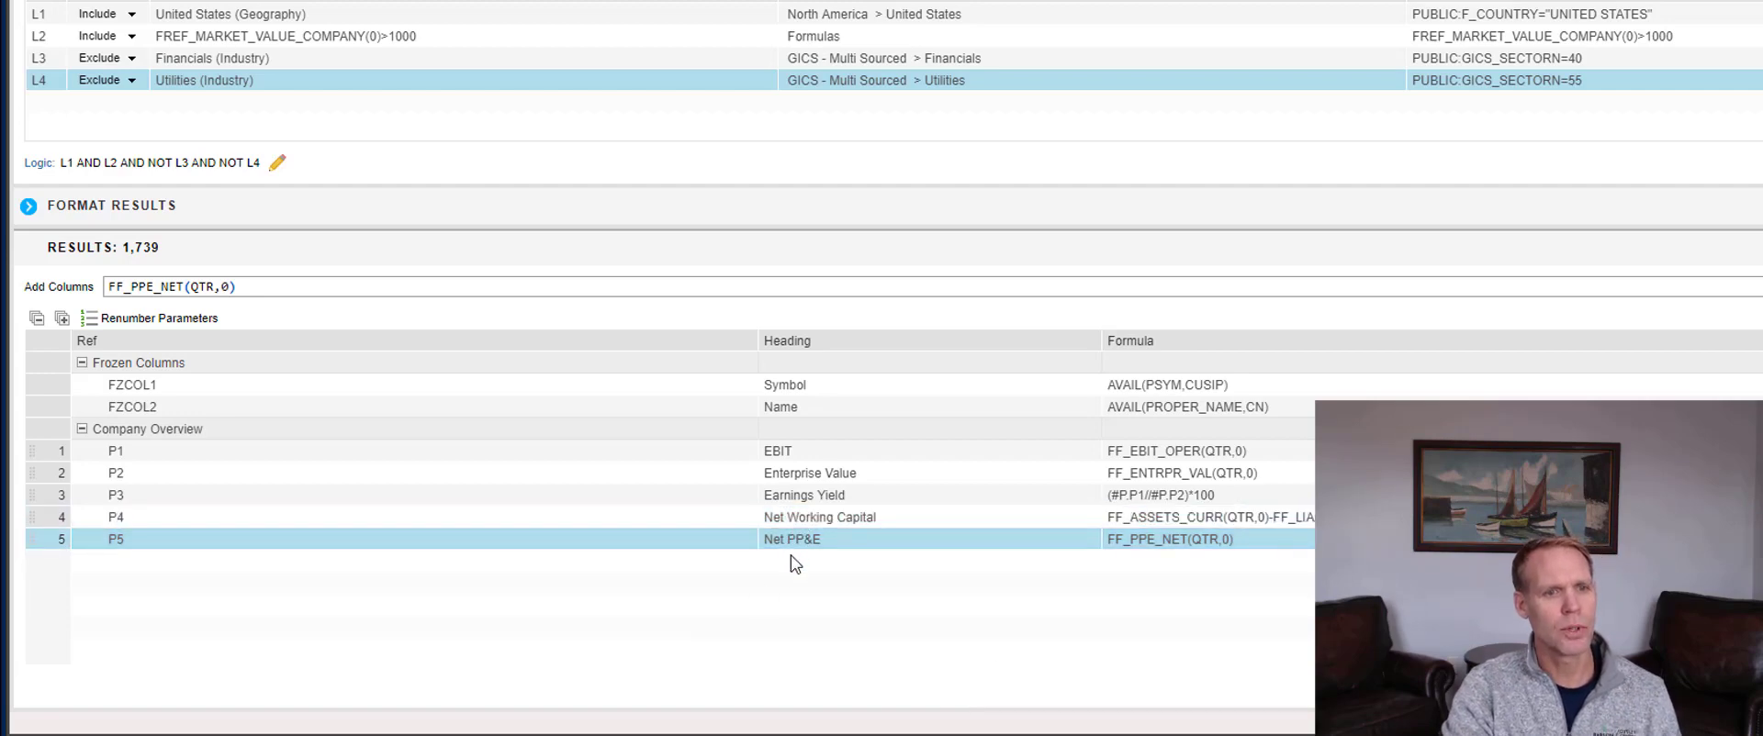
click(274, 577)
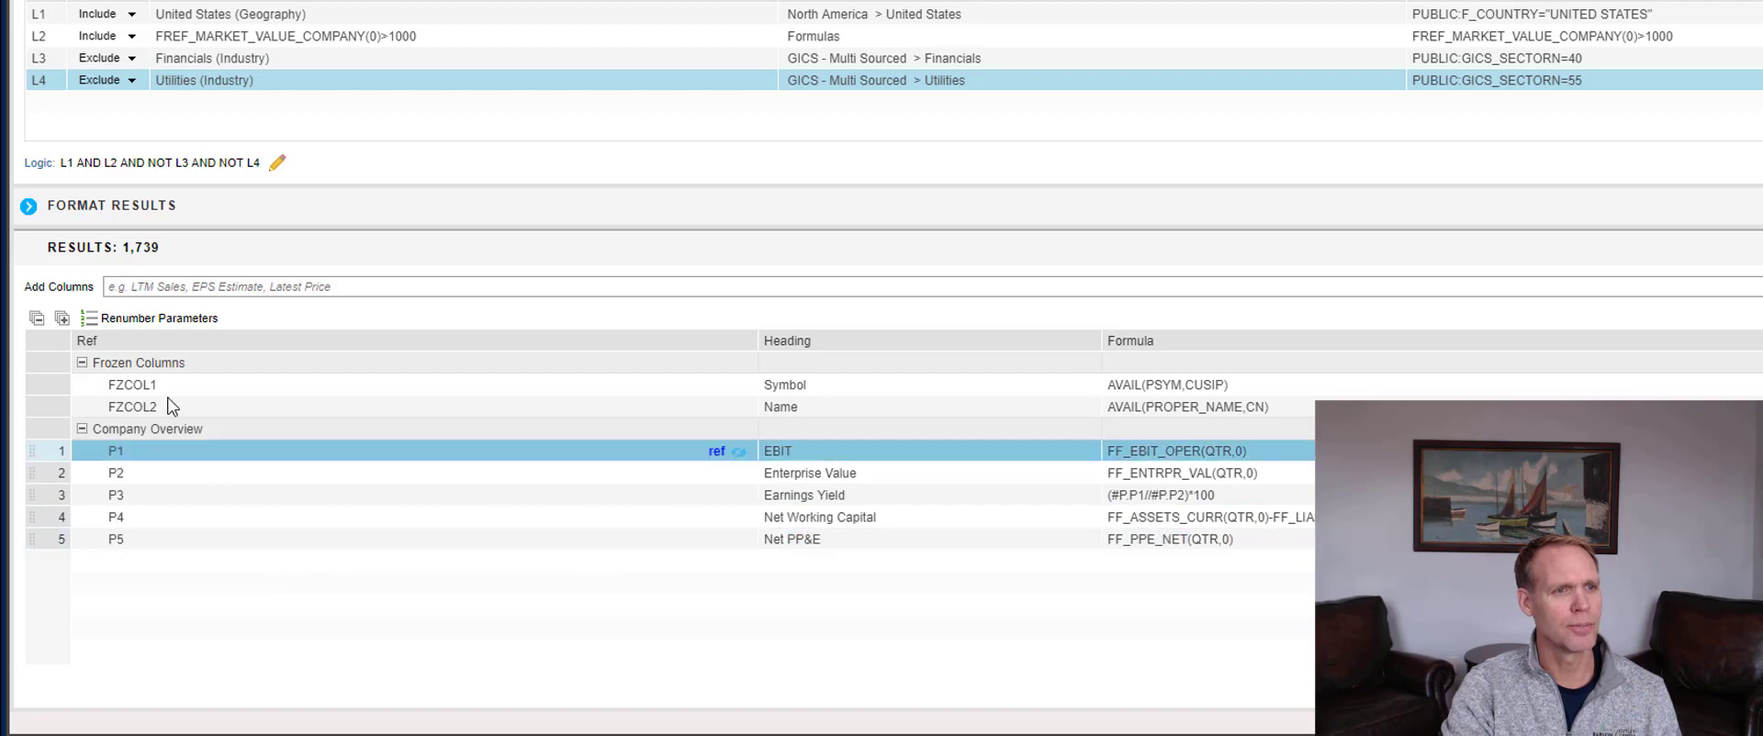
Step: Start a new column formula with the EBIT reference #P.P1 divided by an empty pair of parentheses
click(191, 285)
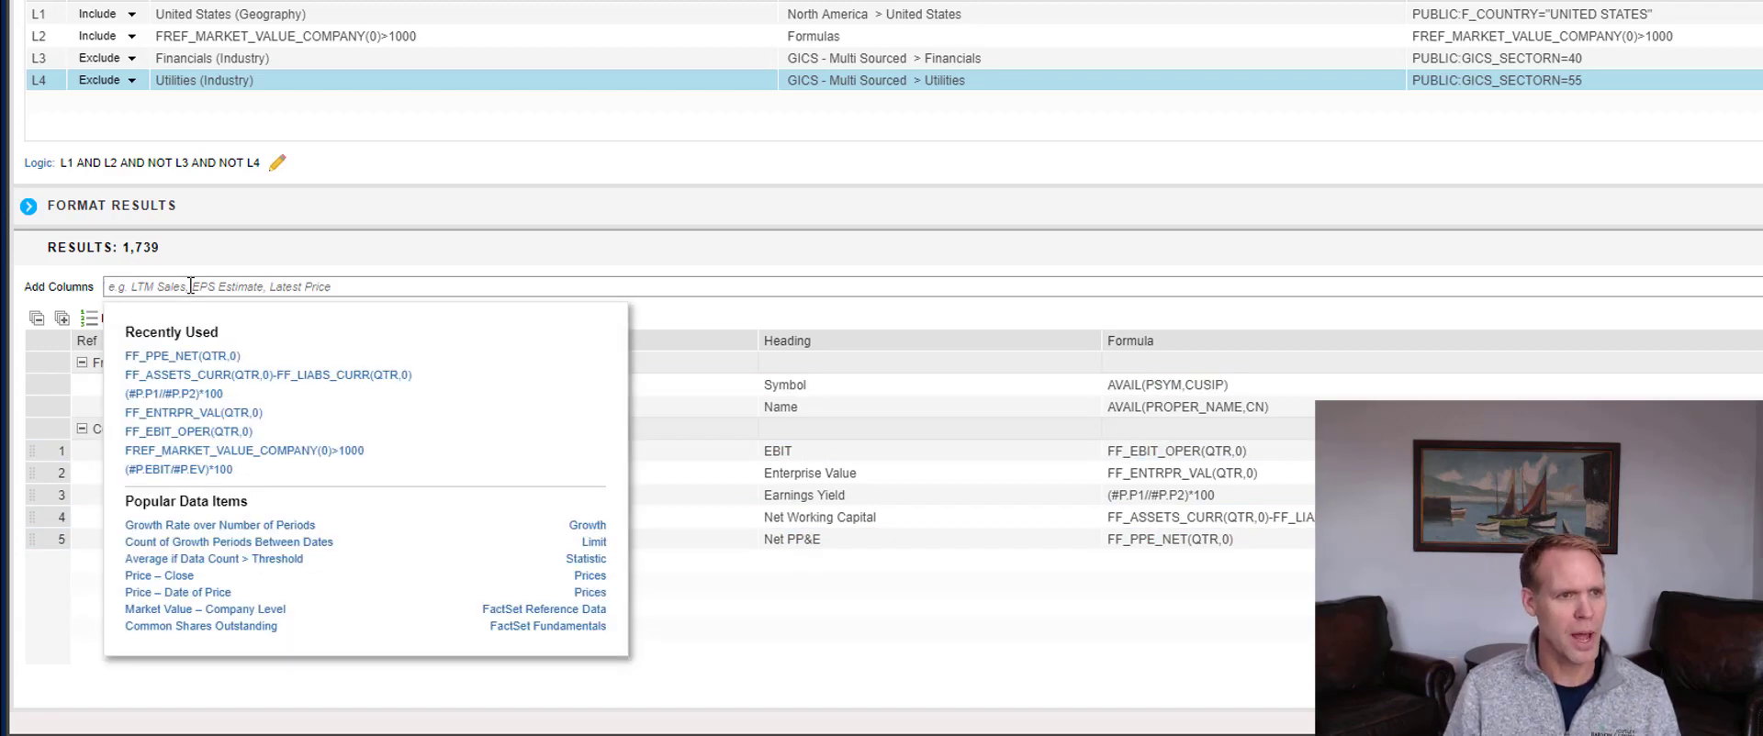
text(#P.)
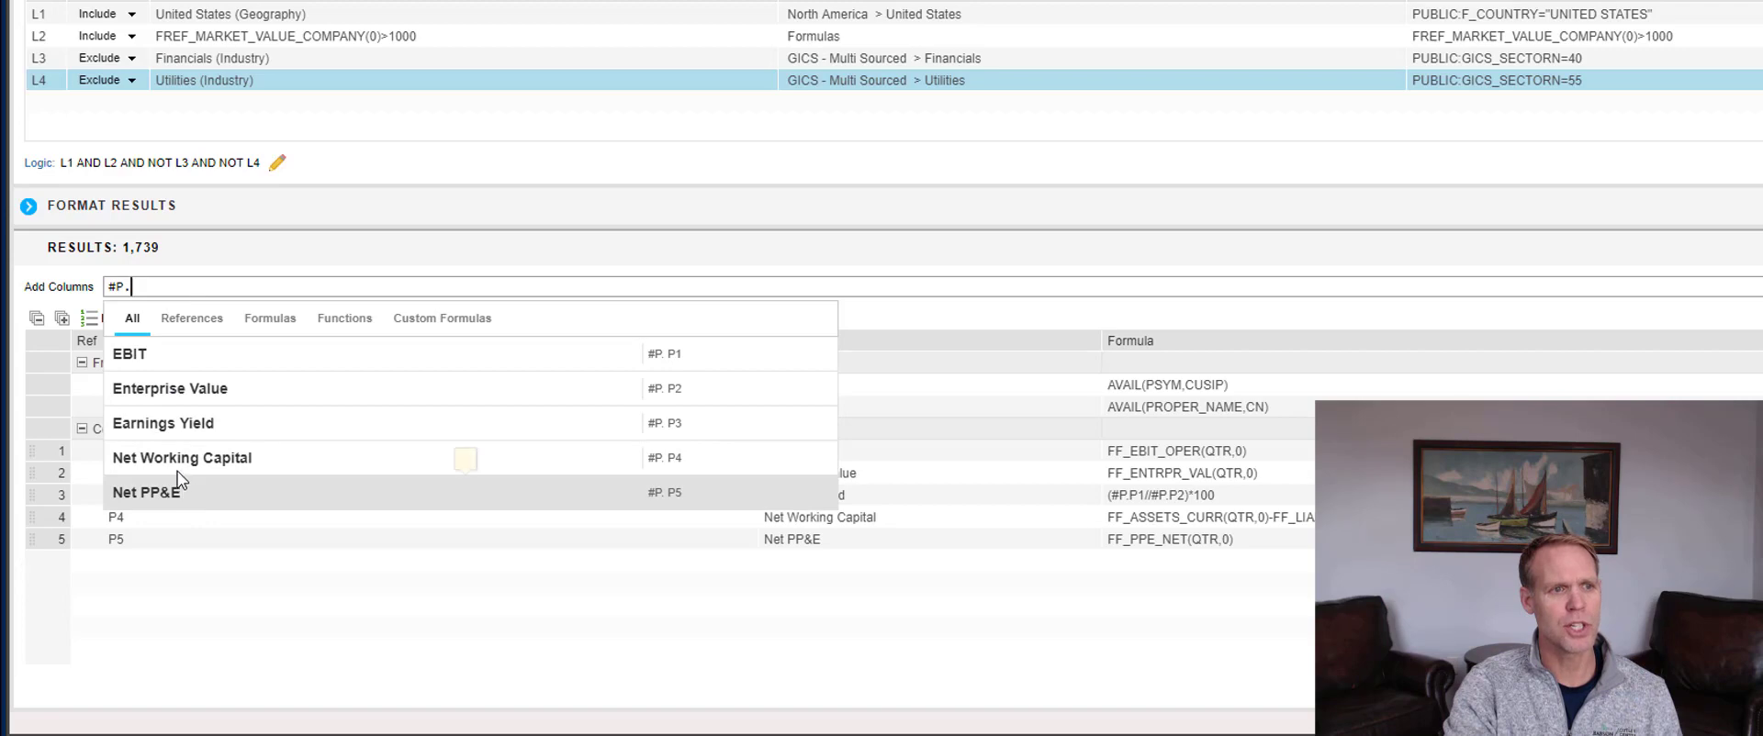
click(154, 358)
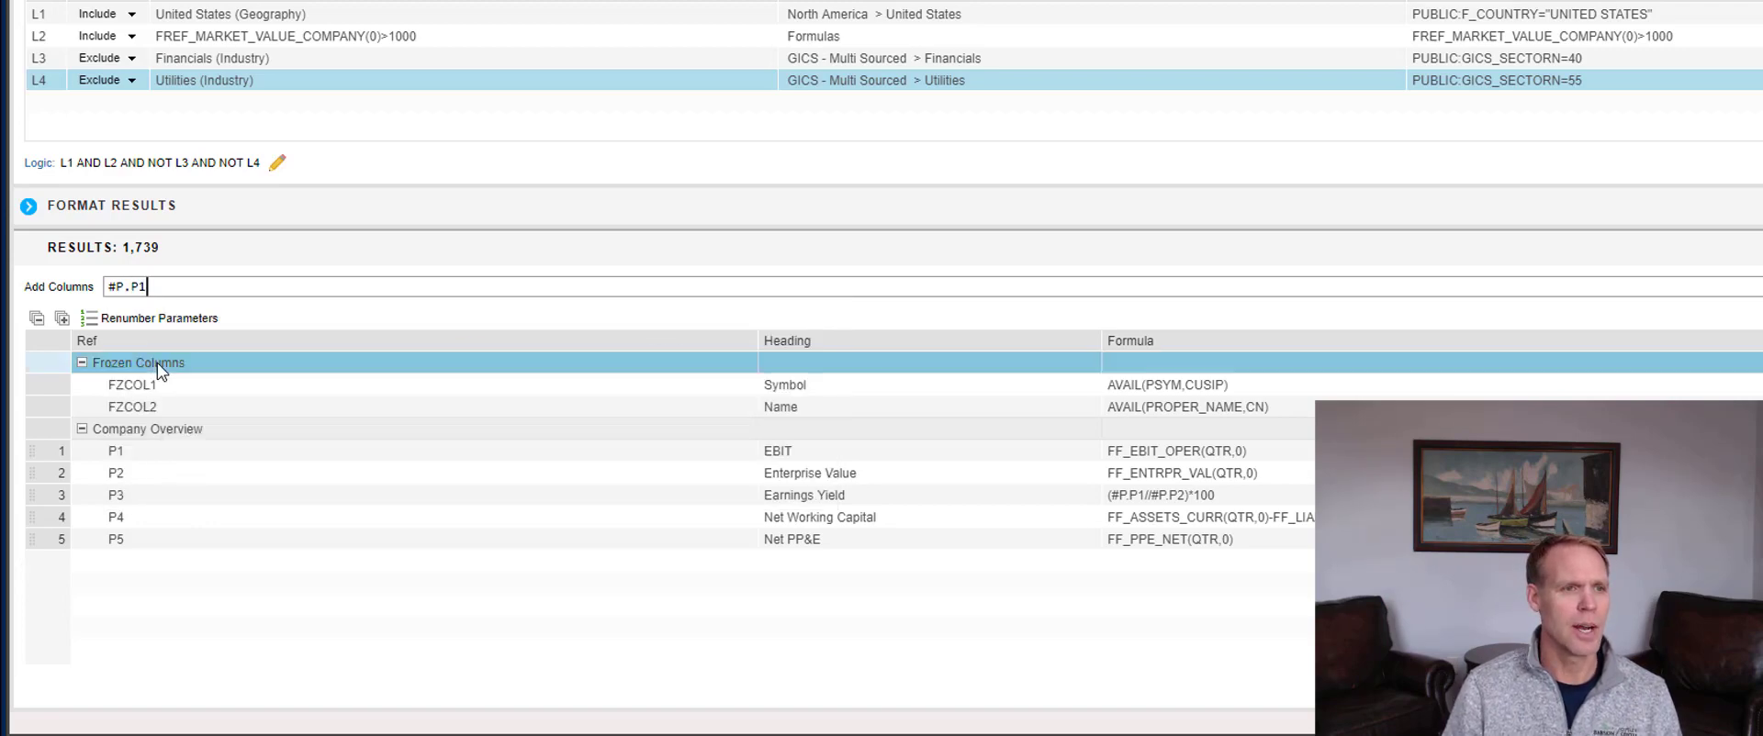
text(/)
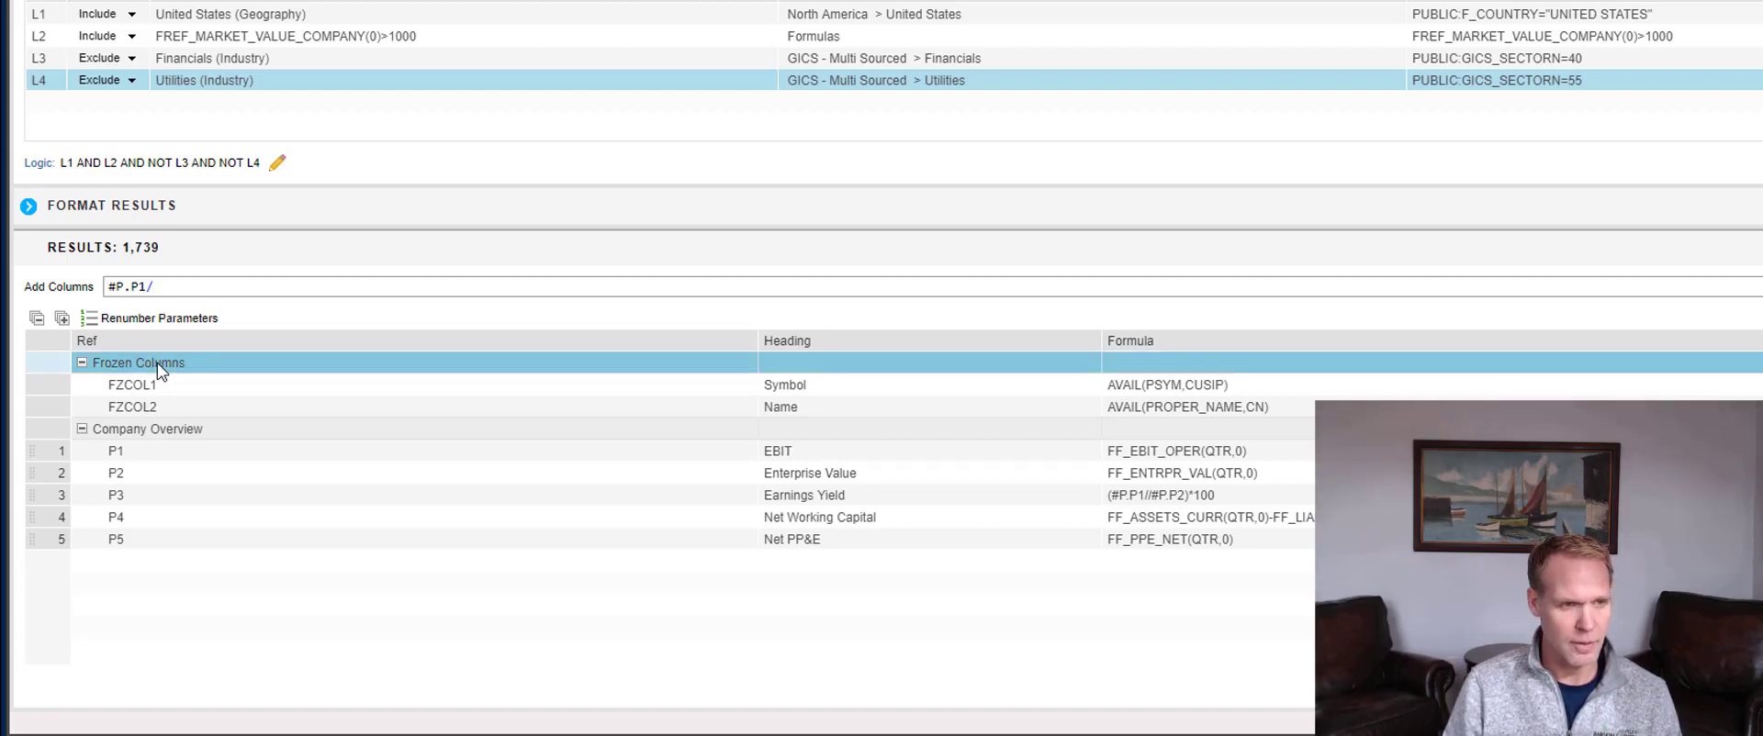
text(())
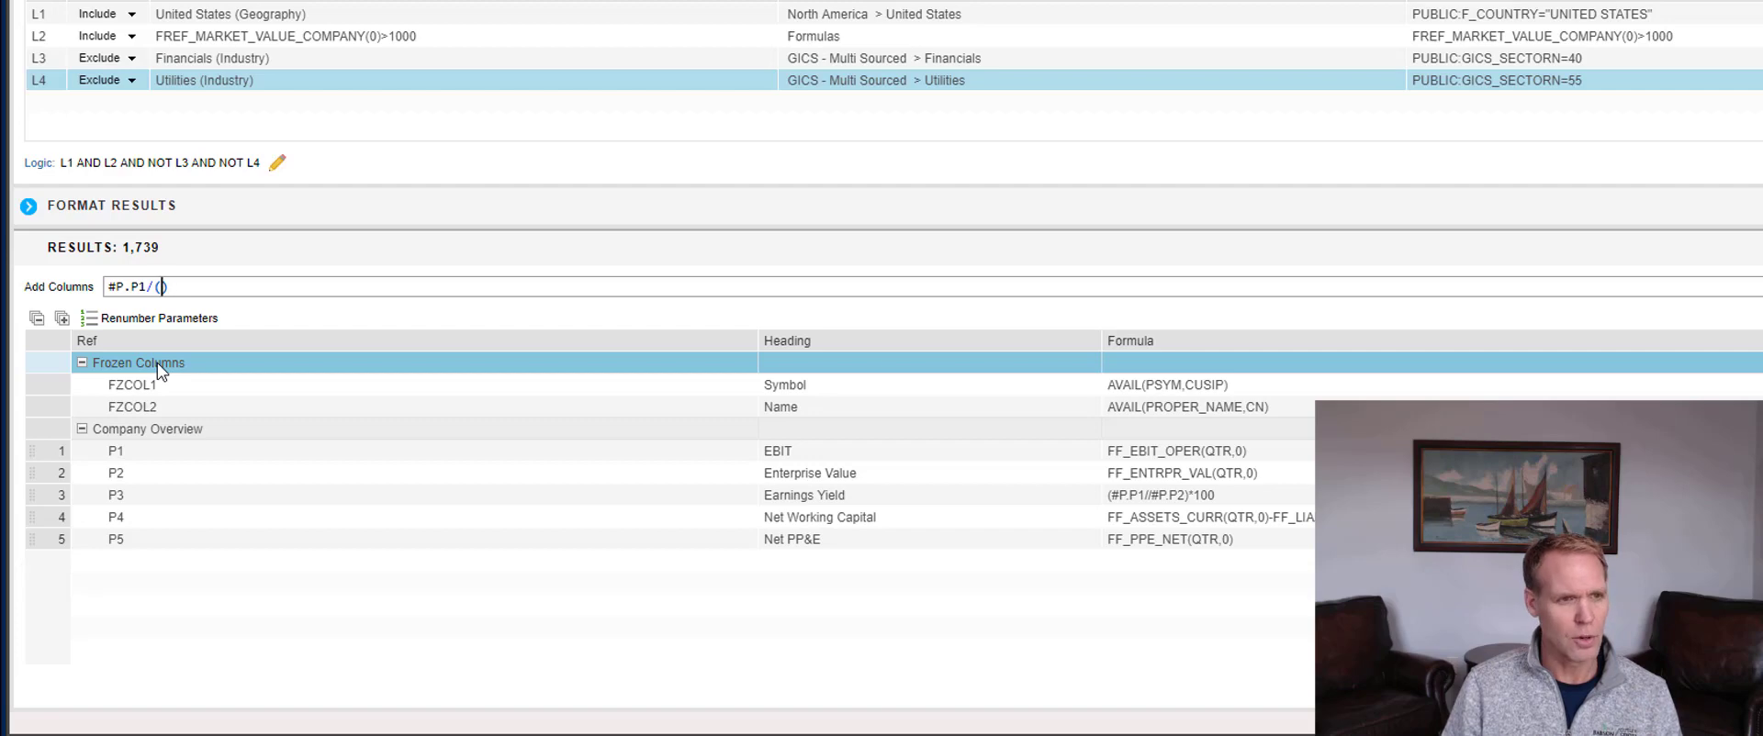
Step: Fill the formula's parentheses with #P.P4+#P.P5 and add the result as a new column
text(#p)
key(BackSpace)
text(P.)
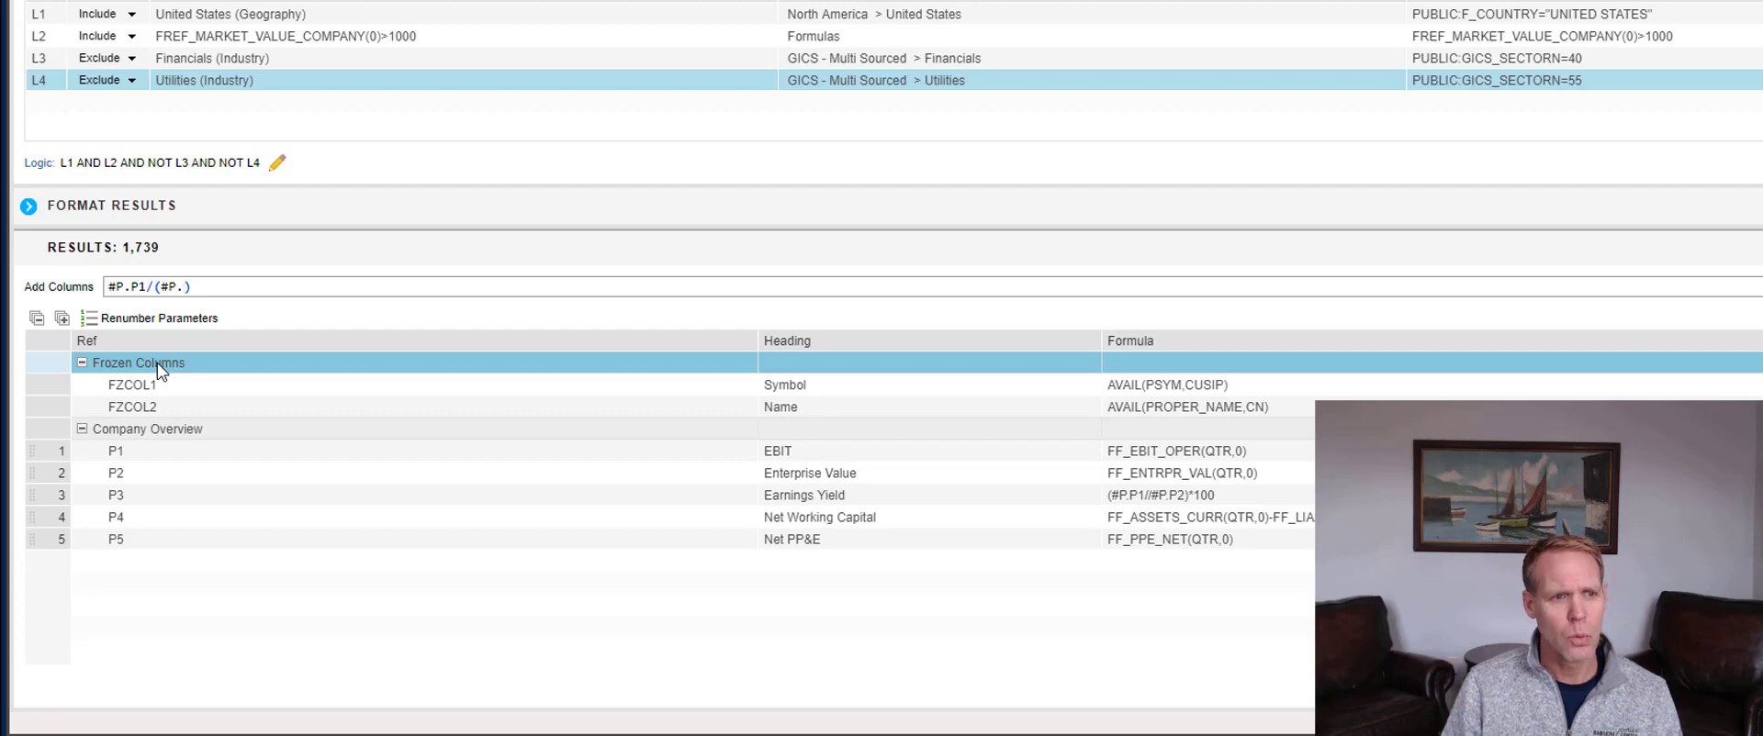
text(P)
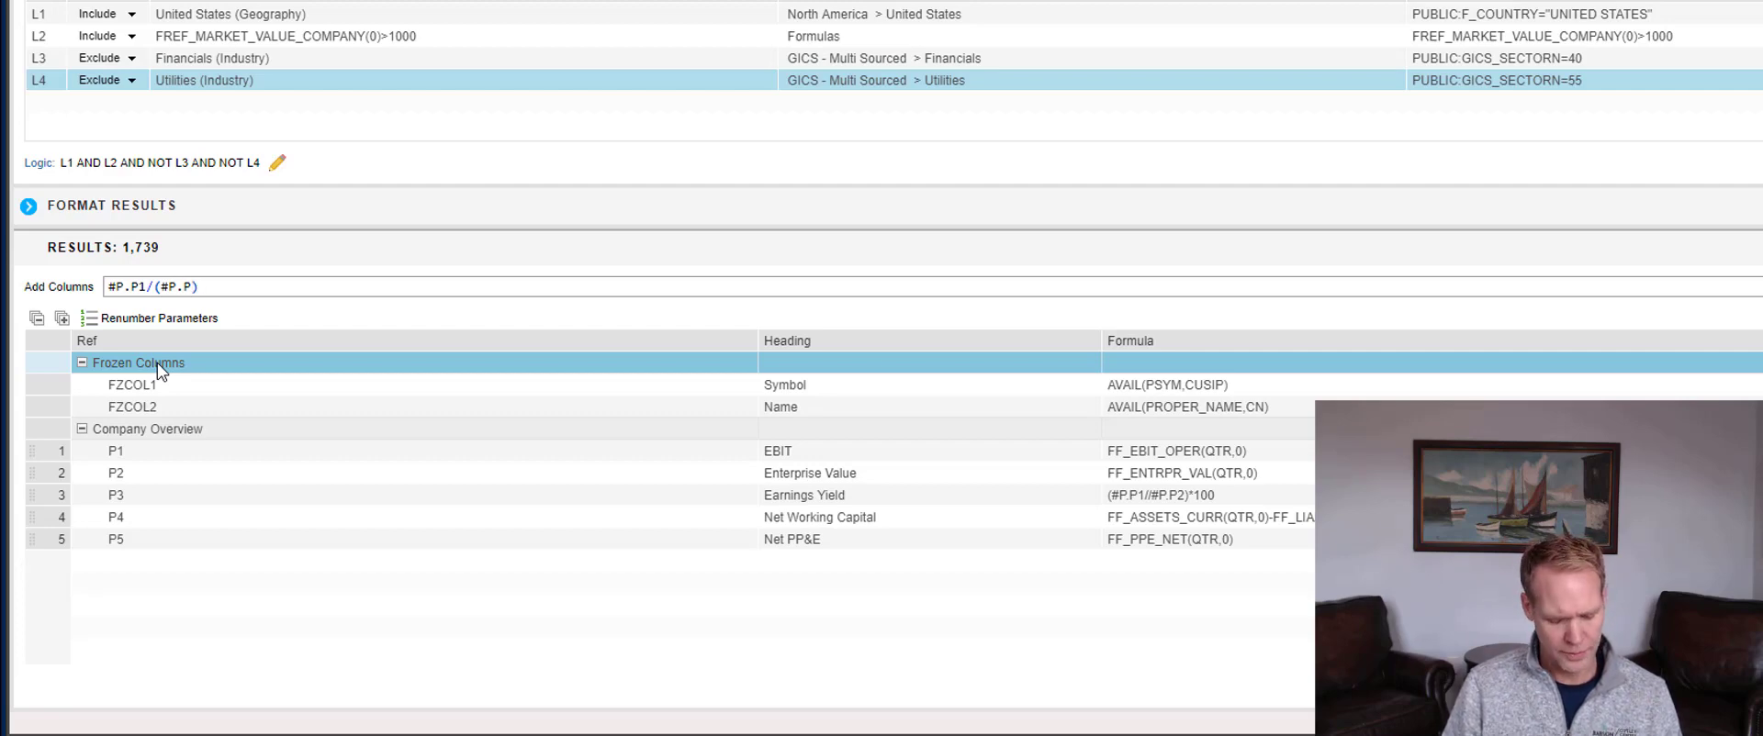
text(4)
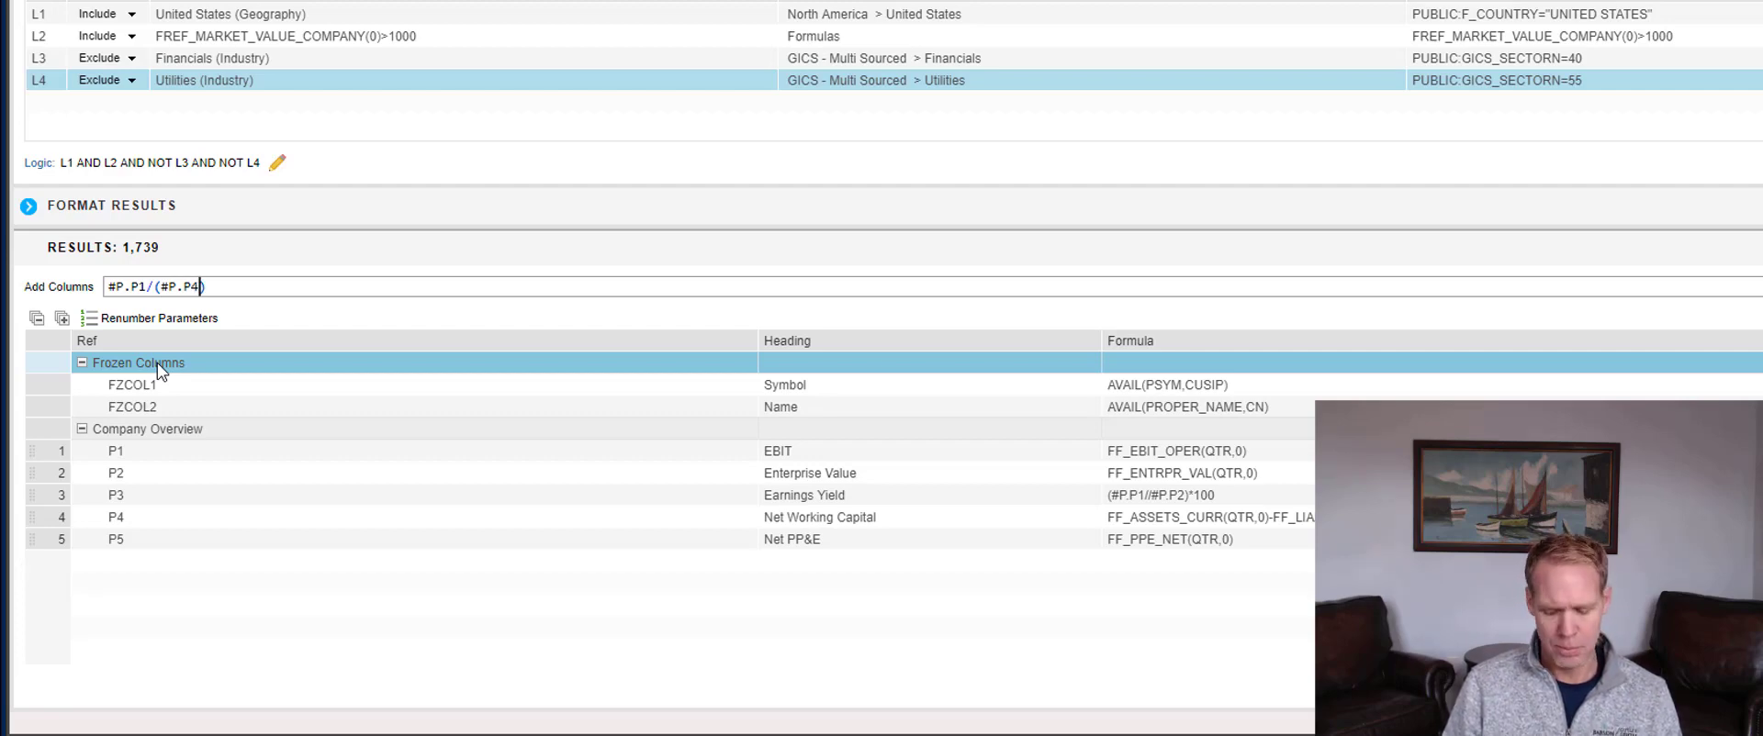
text(+)
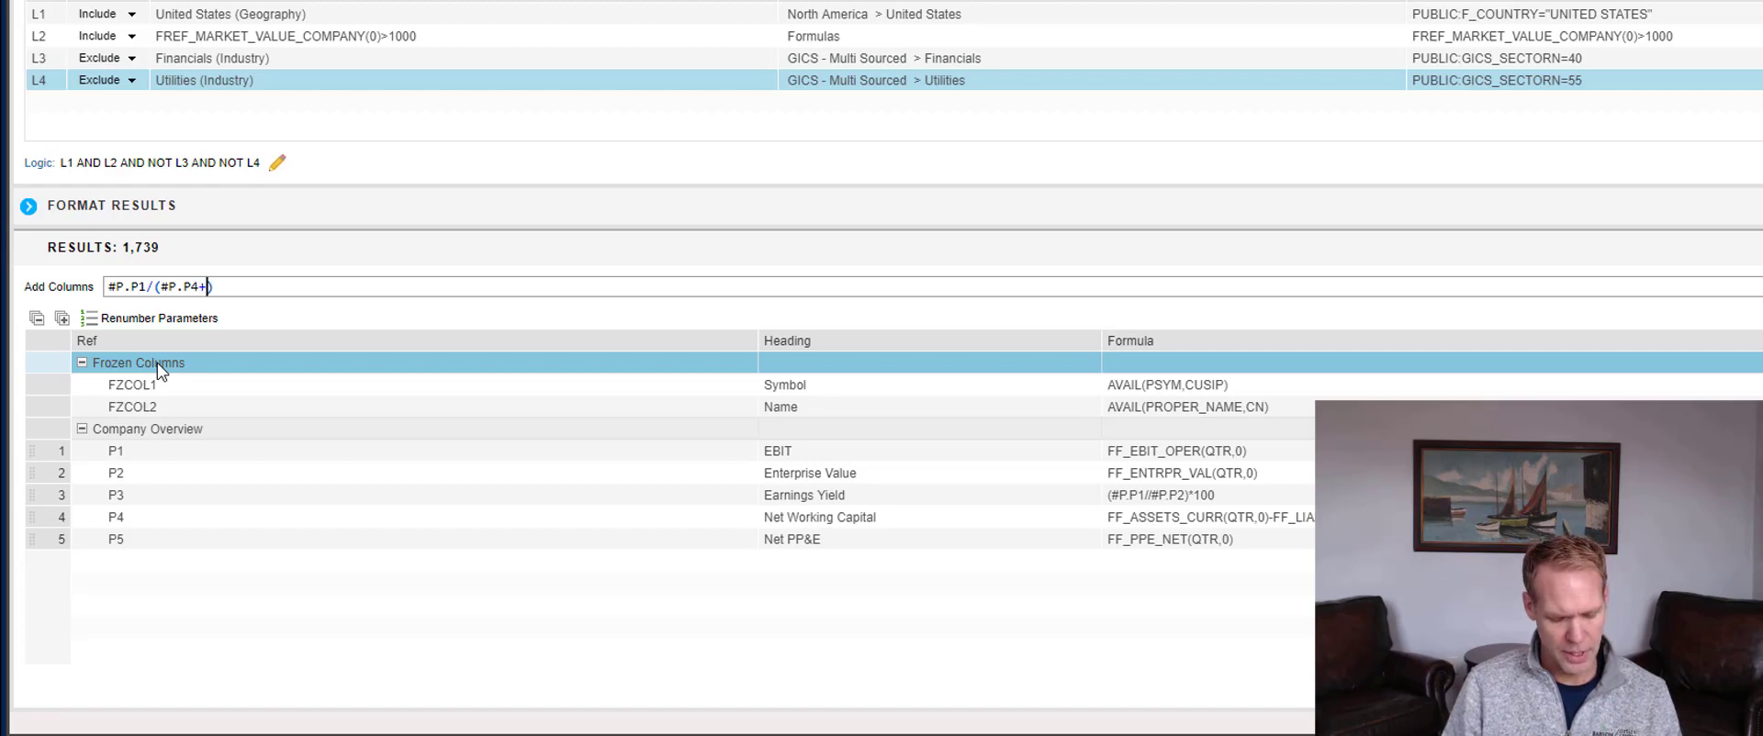
text(#P)
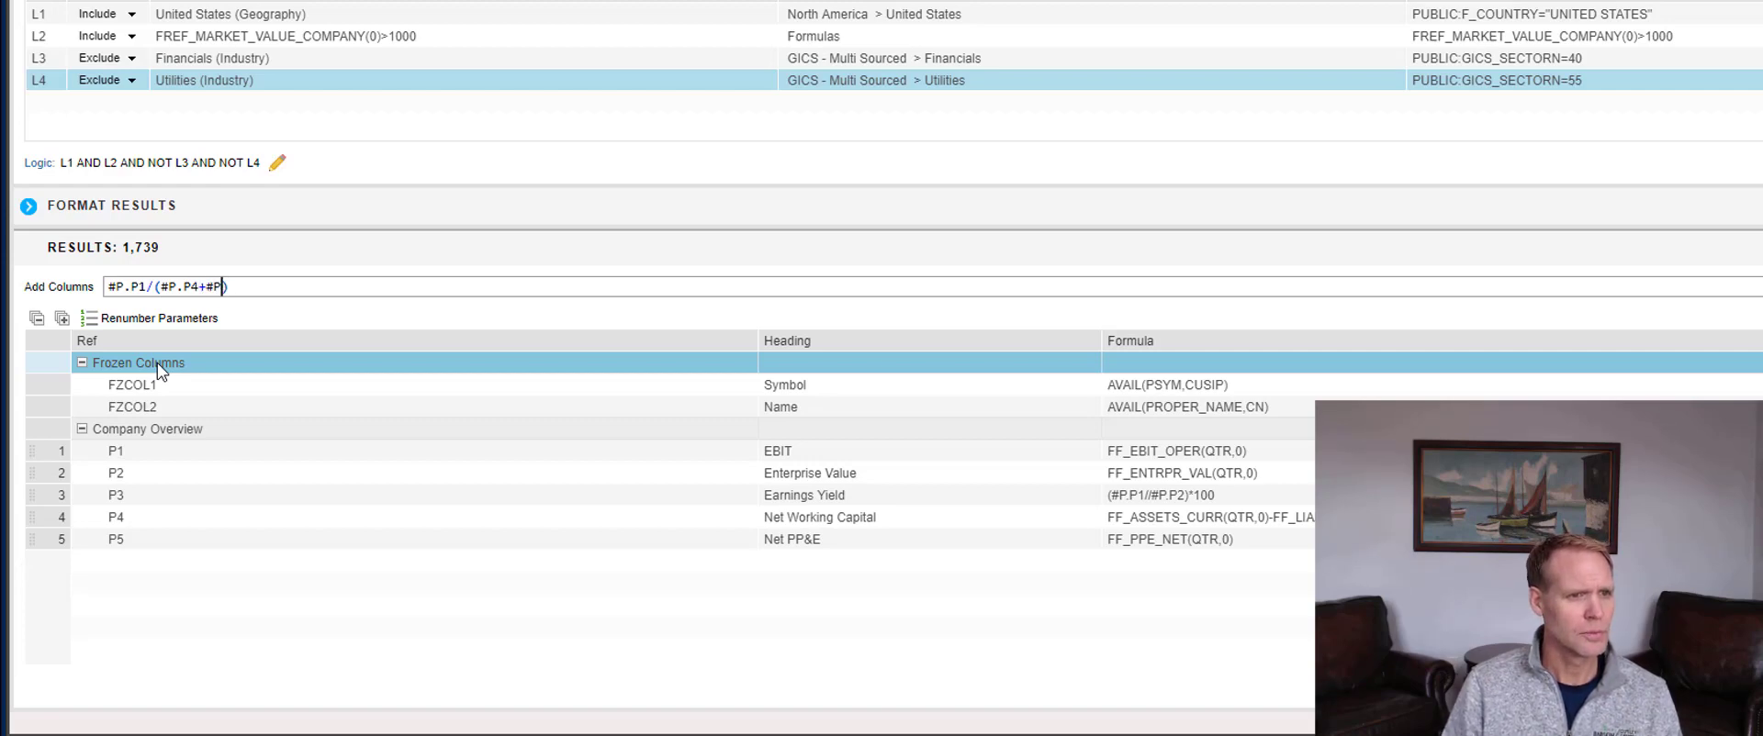
text(.P)
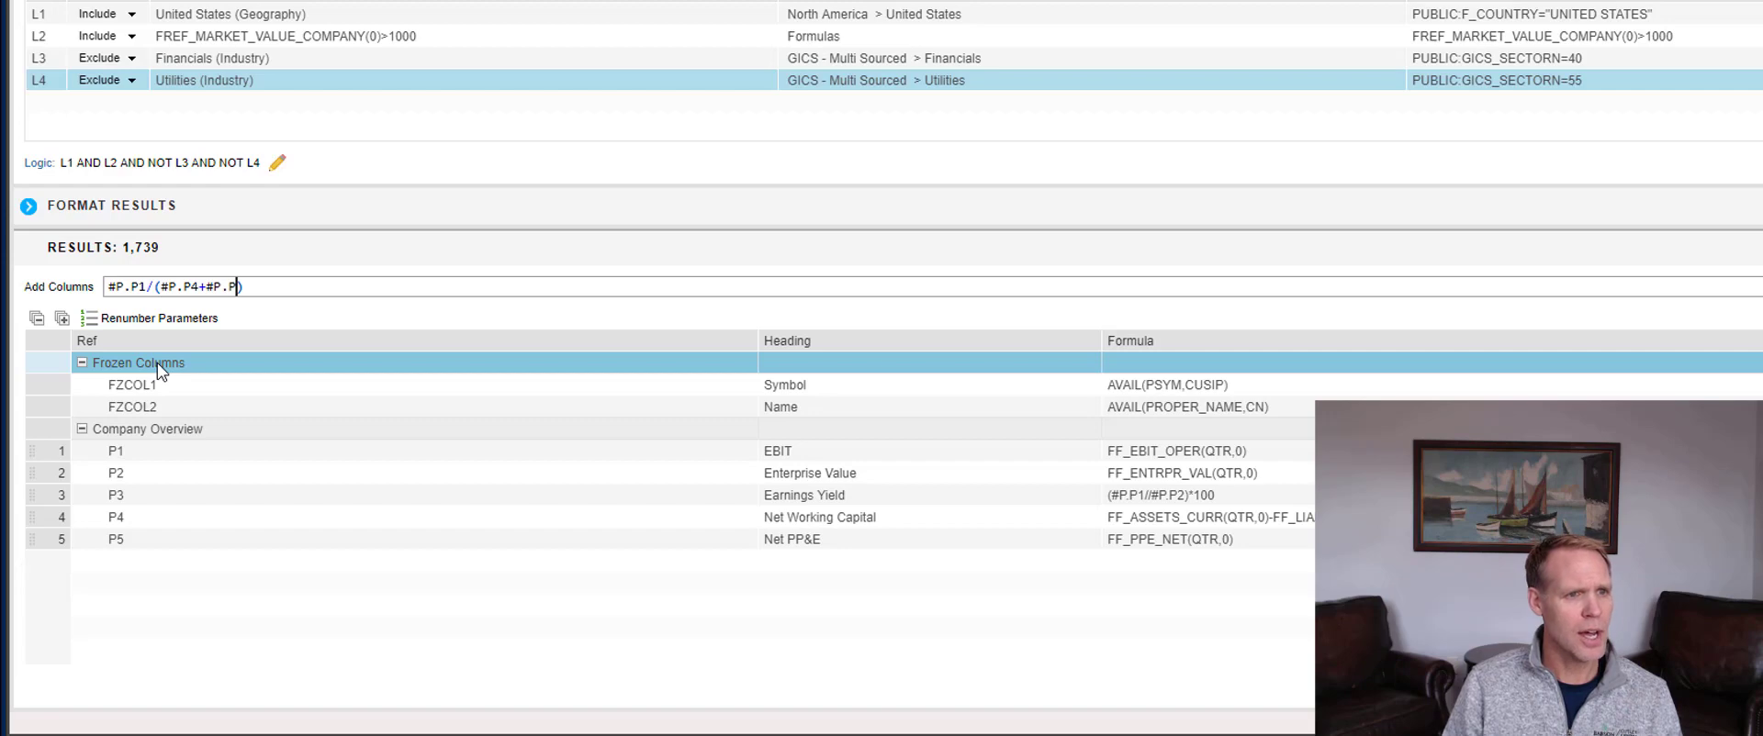
text(5)
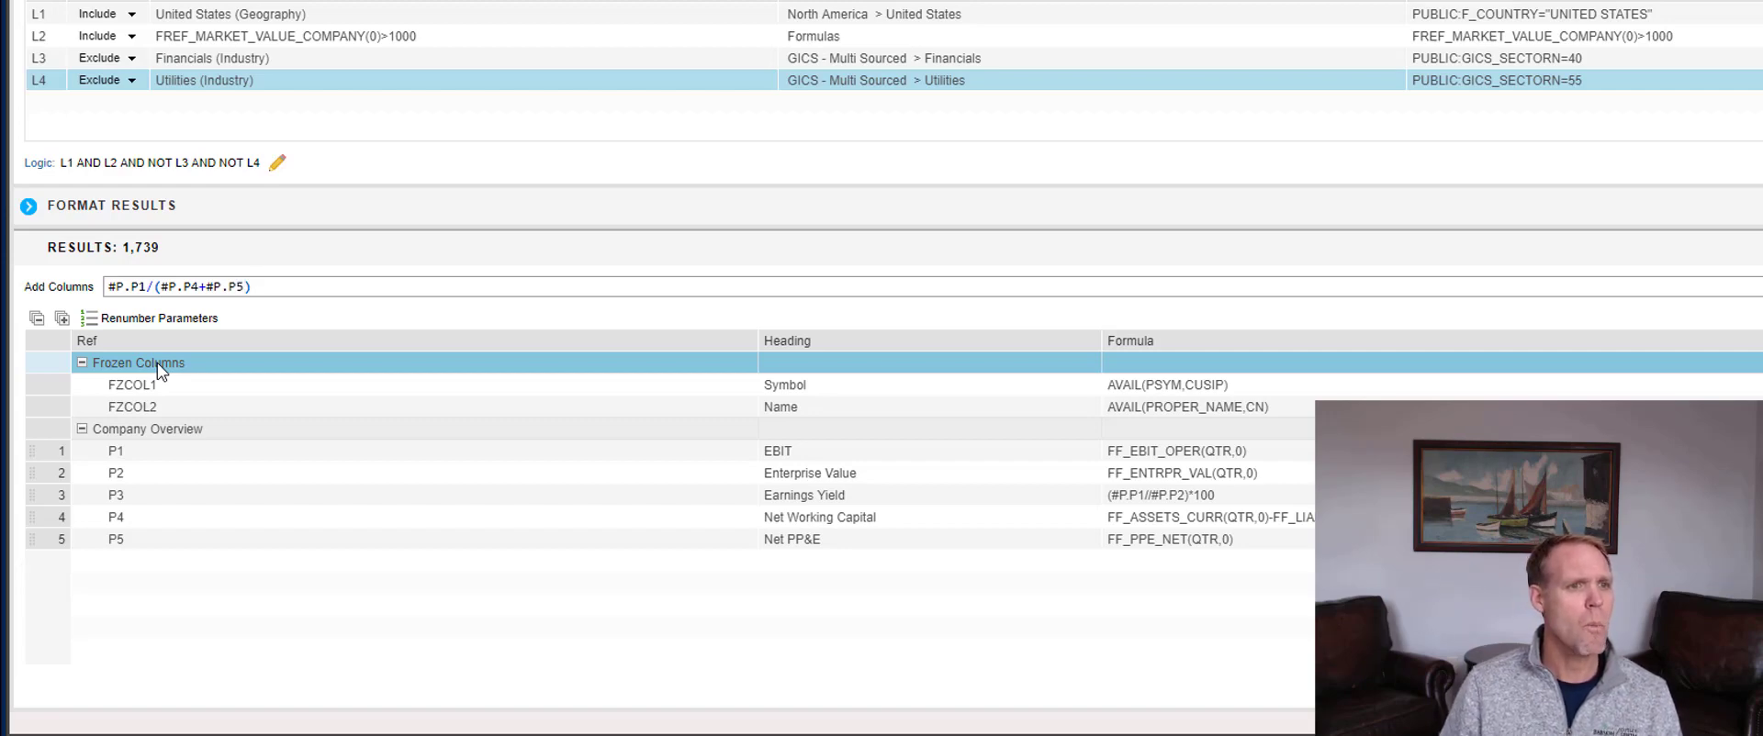
key(Return)
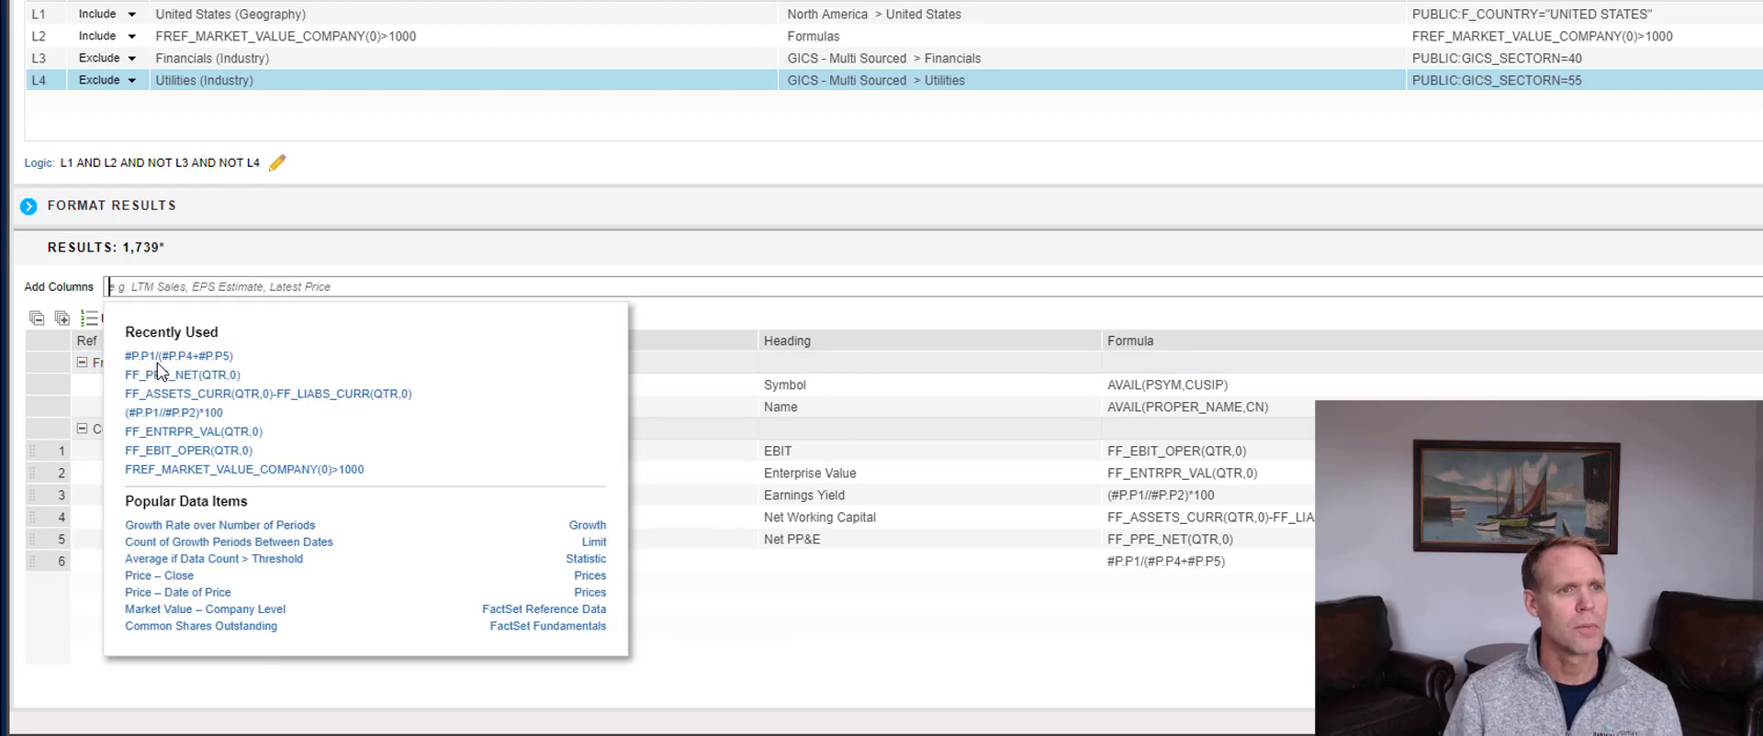
click(816, 630)
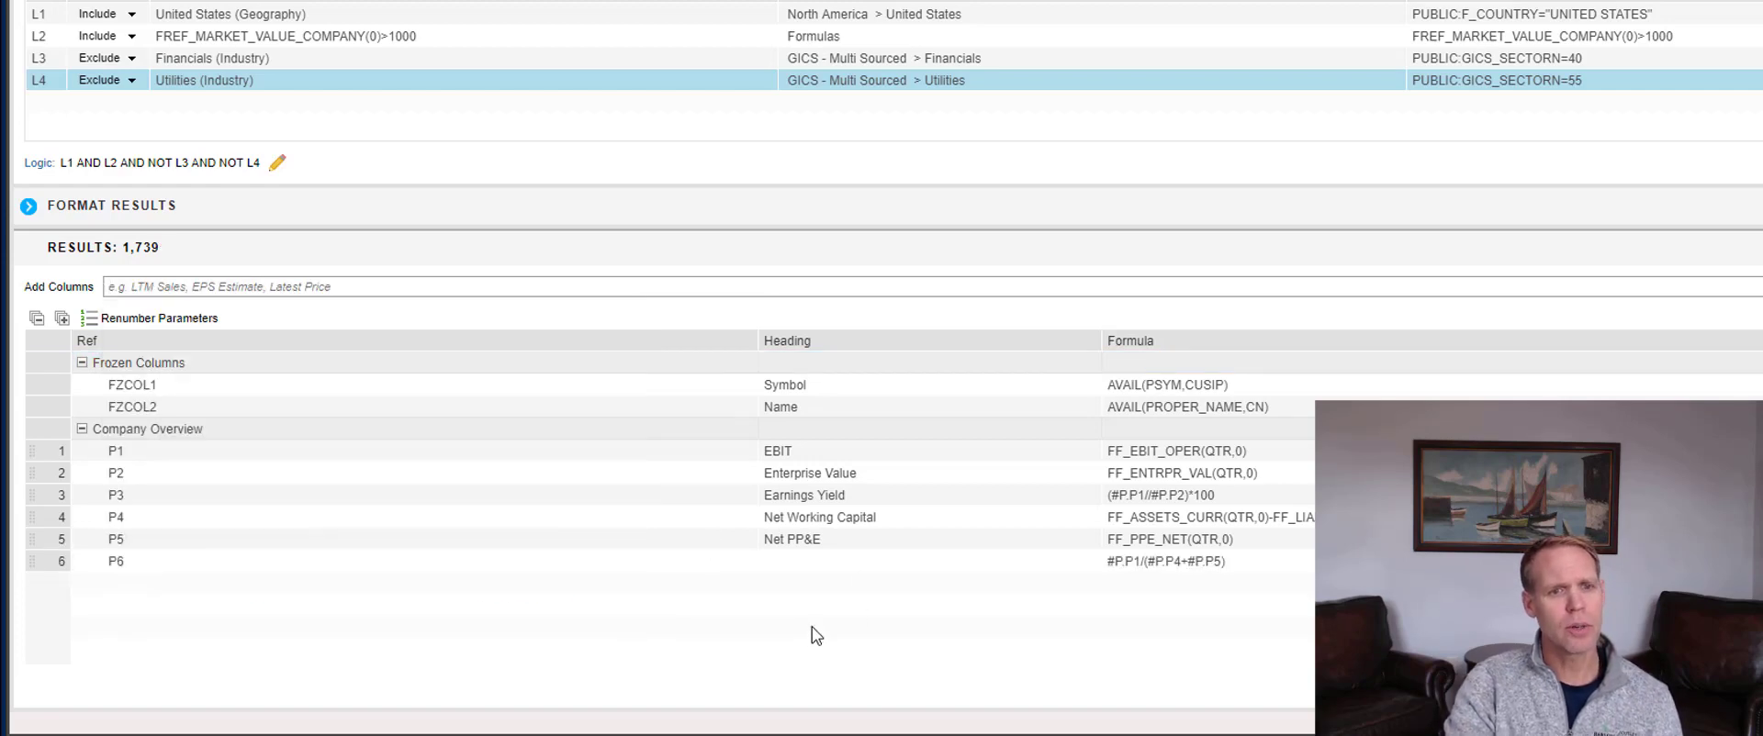
Step: Change the P6 column's formula to (#P.P1//(#P.P4+#P.P5))*100
click(1170, 565)
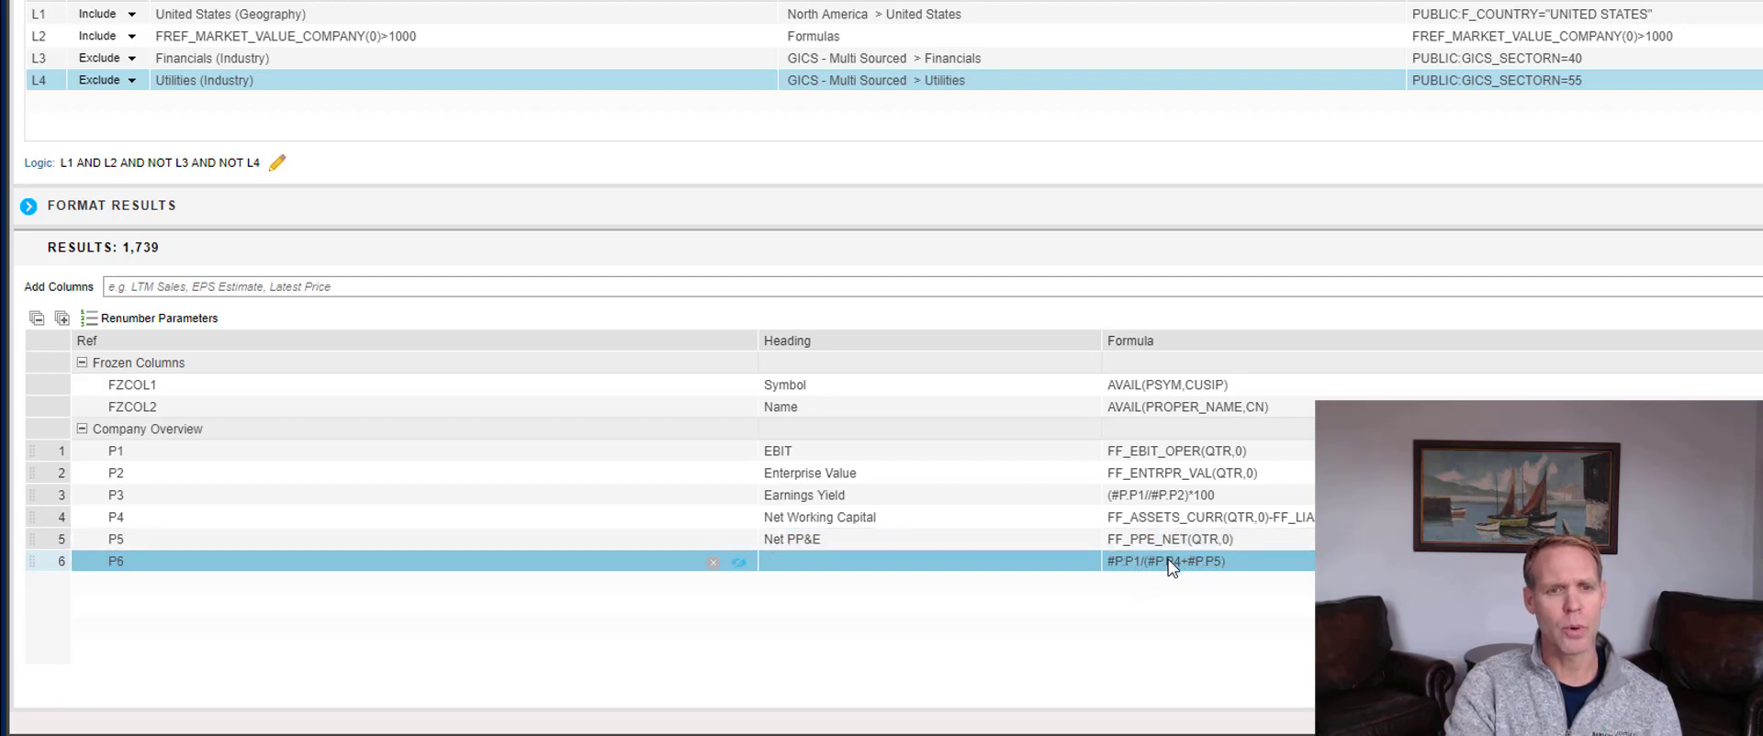
click(1204, 563)
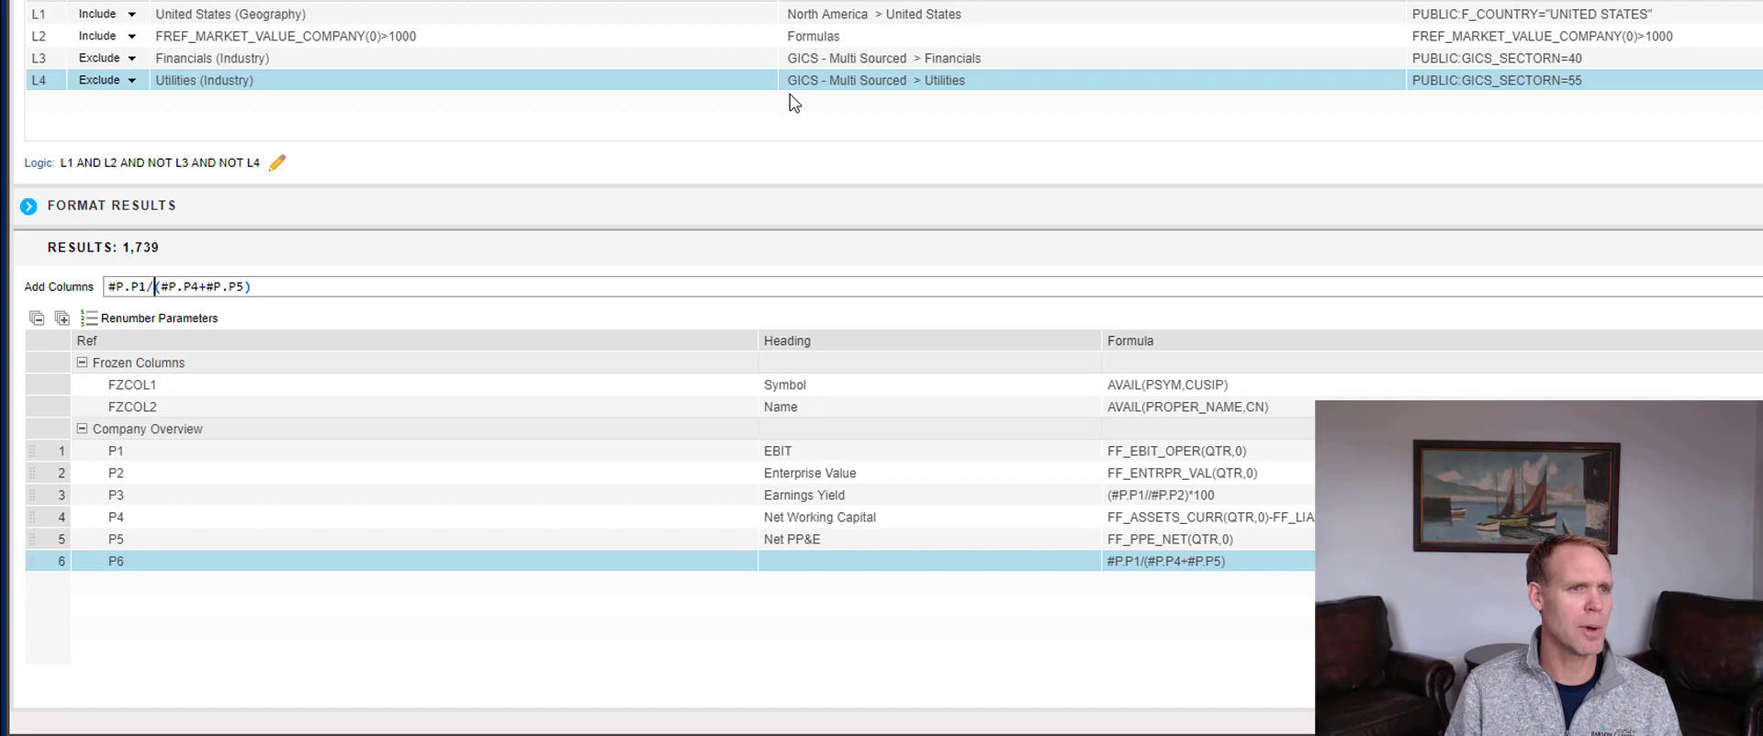
text(/)
key(Home)
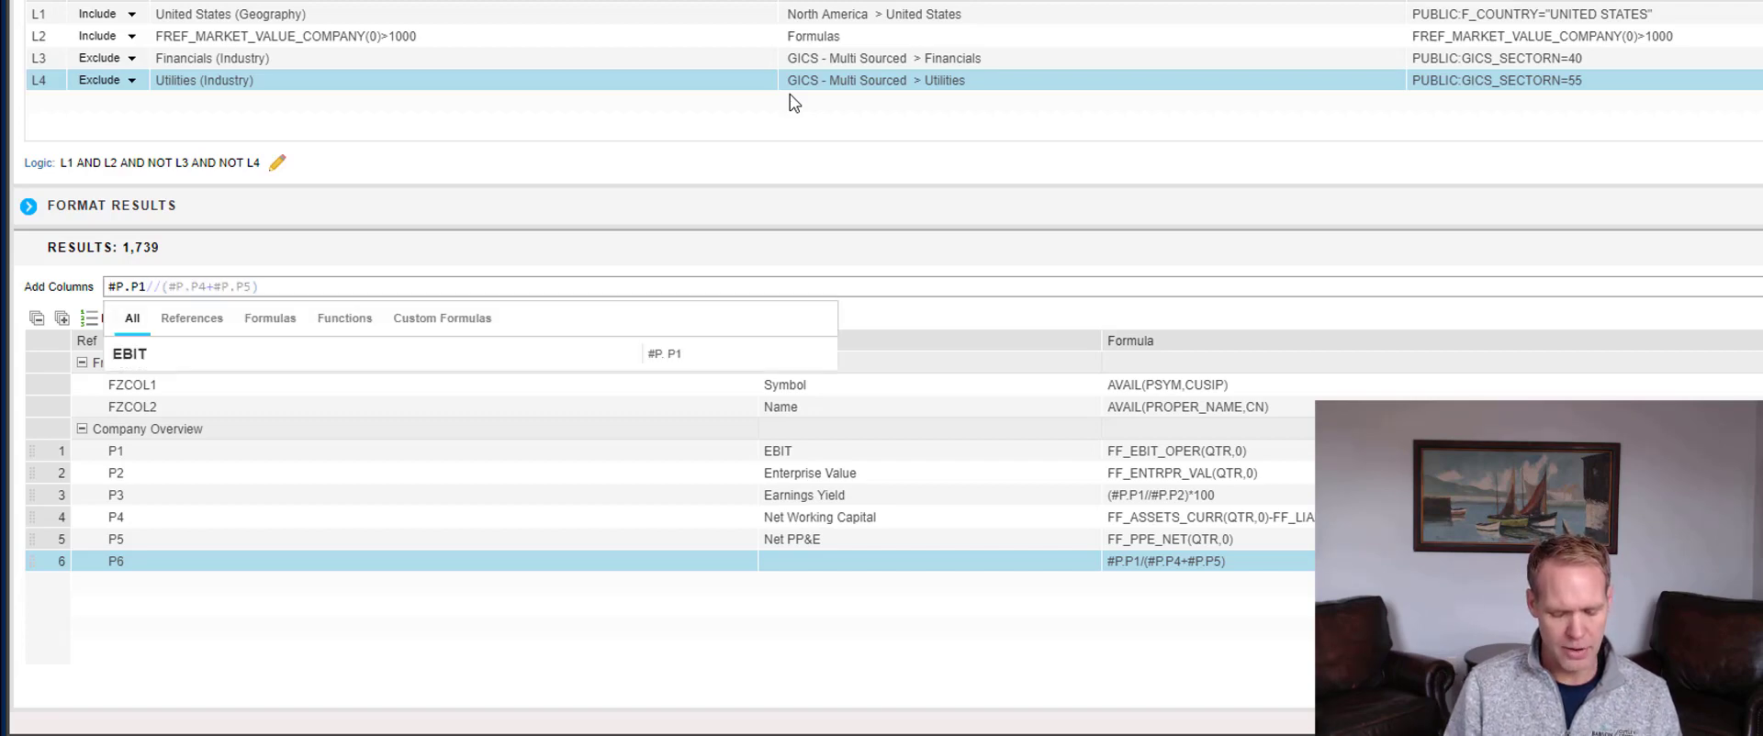
text(()
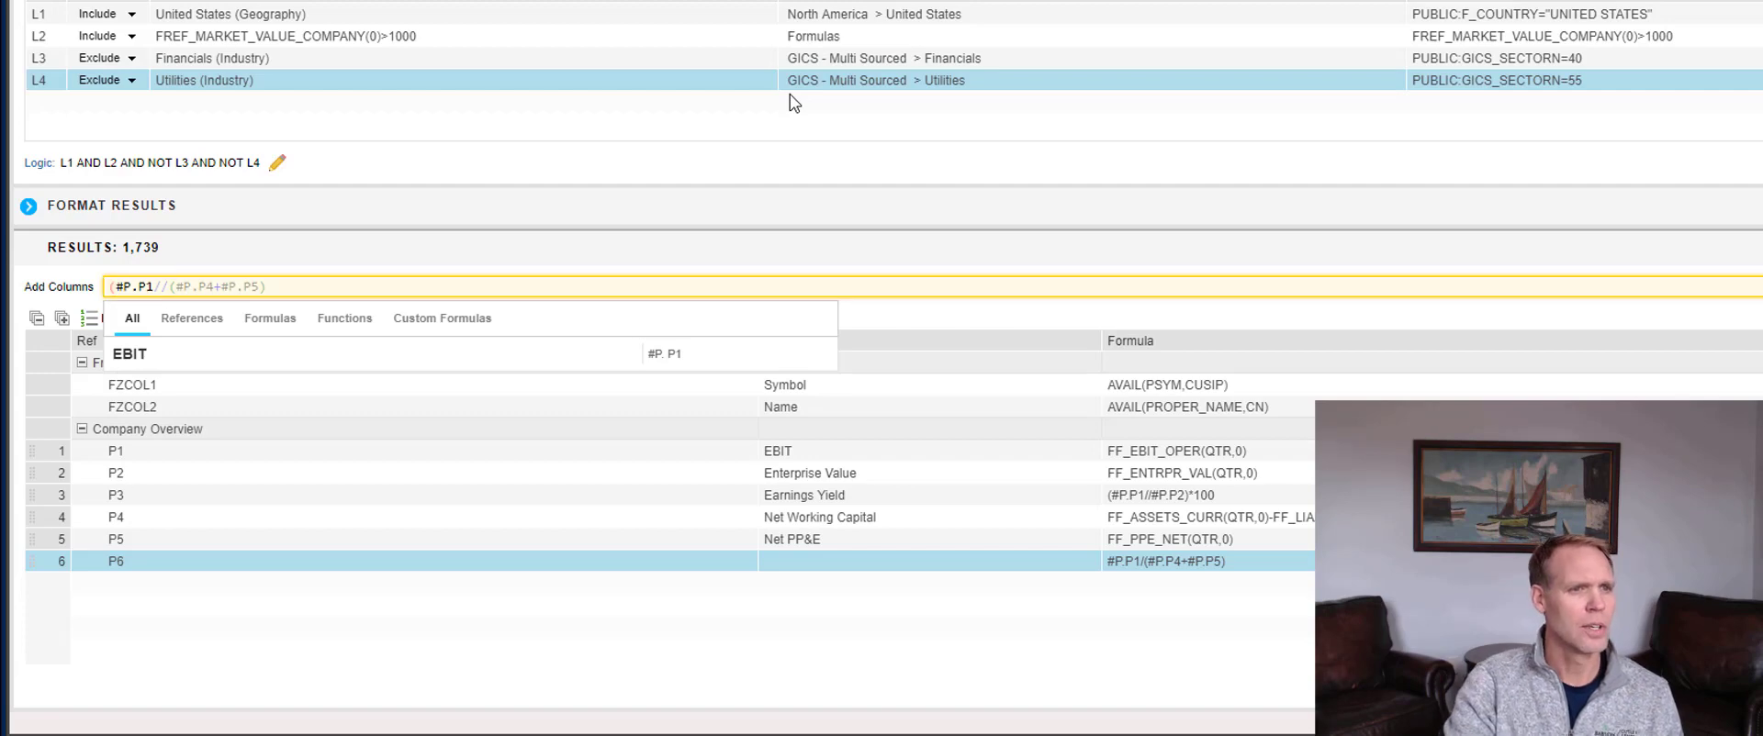
key(End)
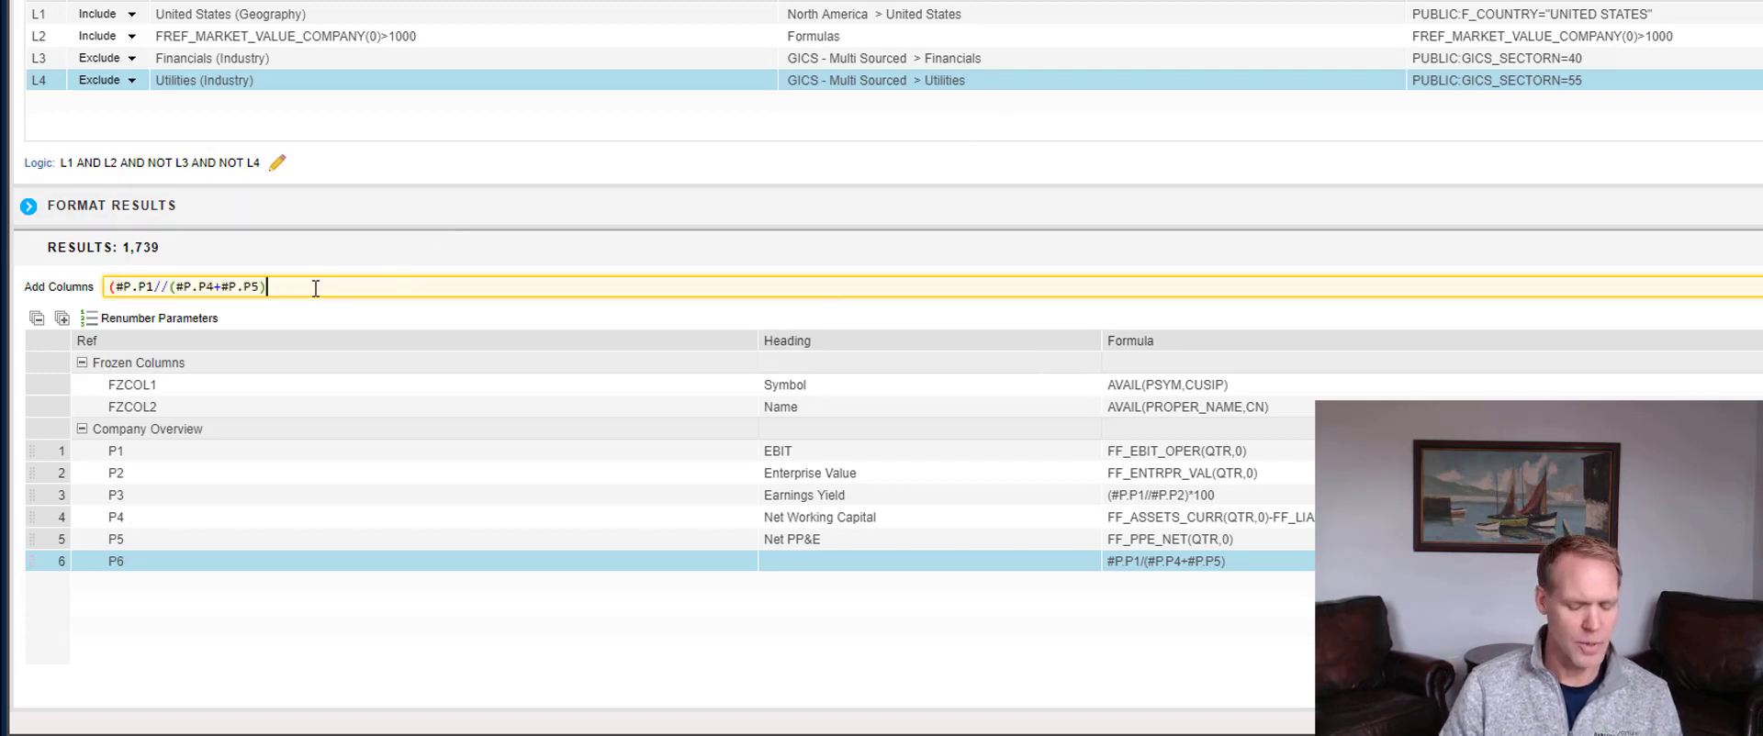
text())
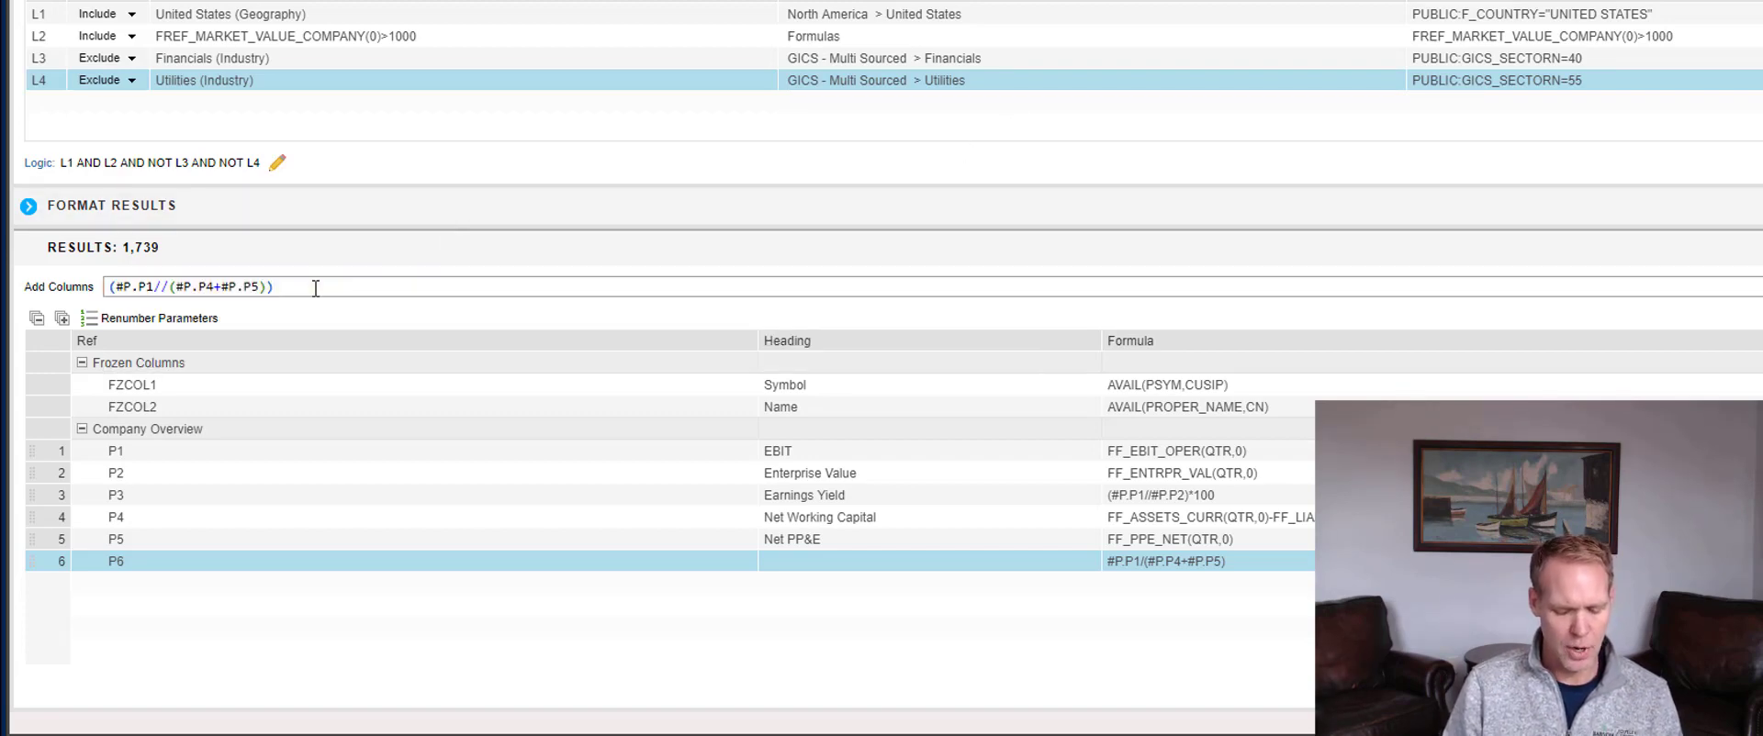
text(*)
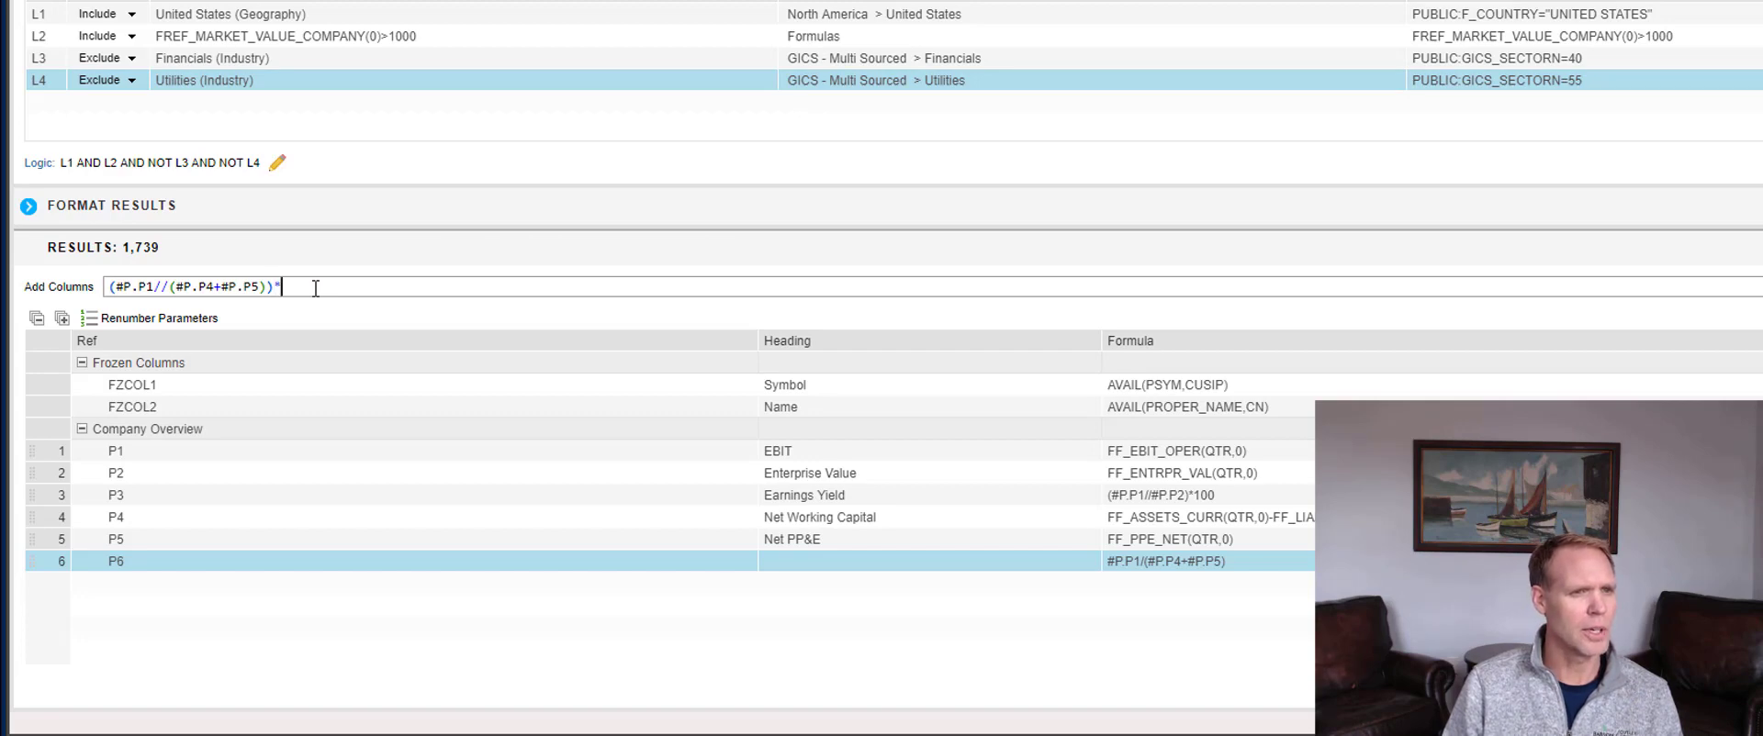
text(100)
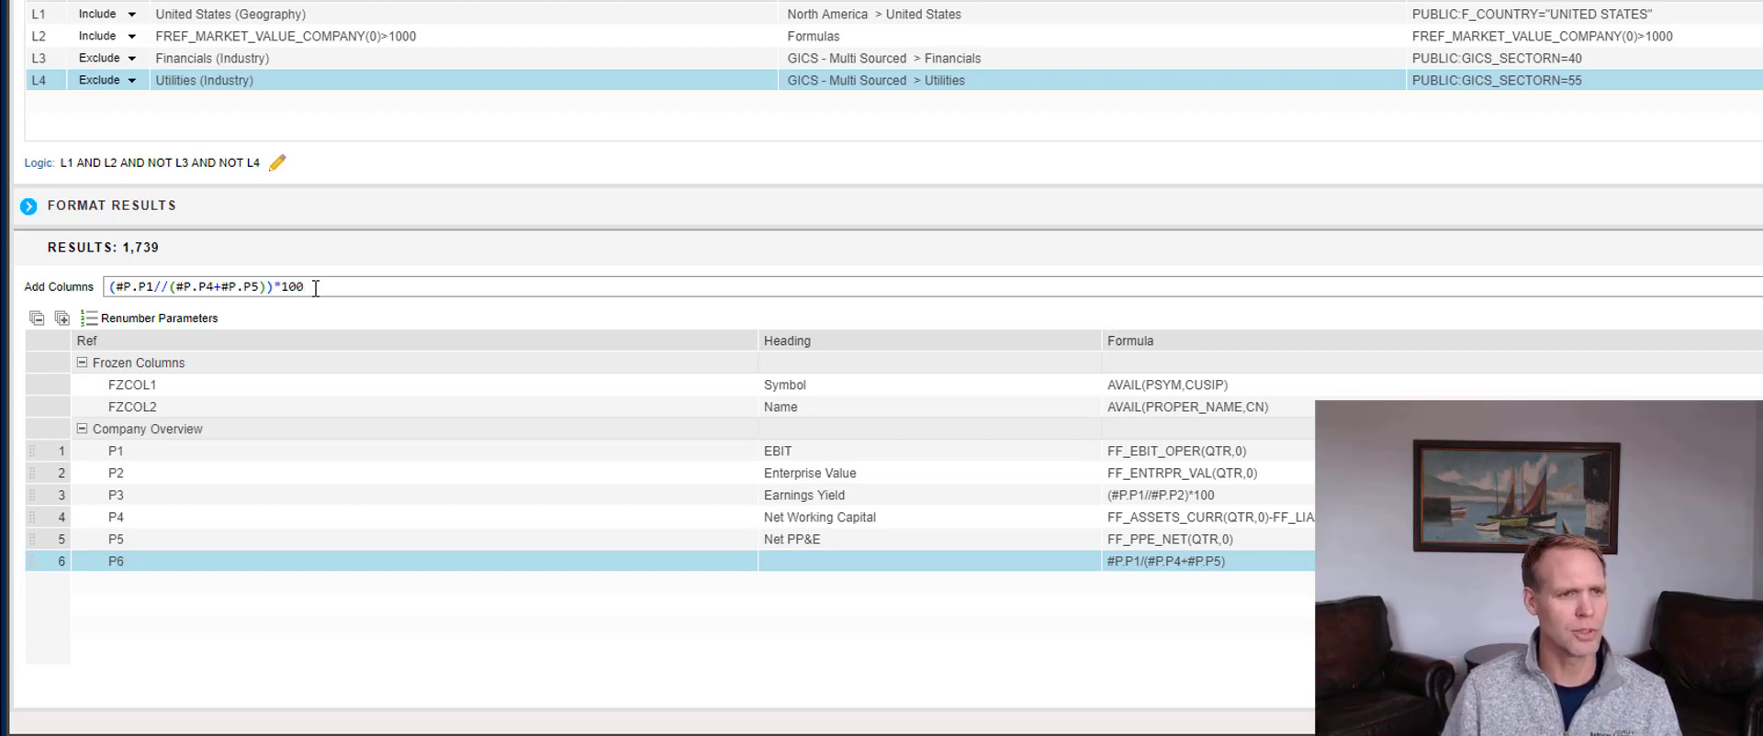
key(Return)
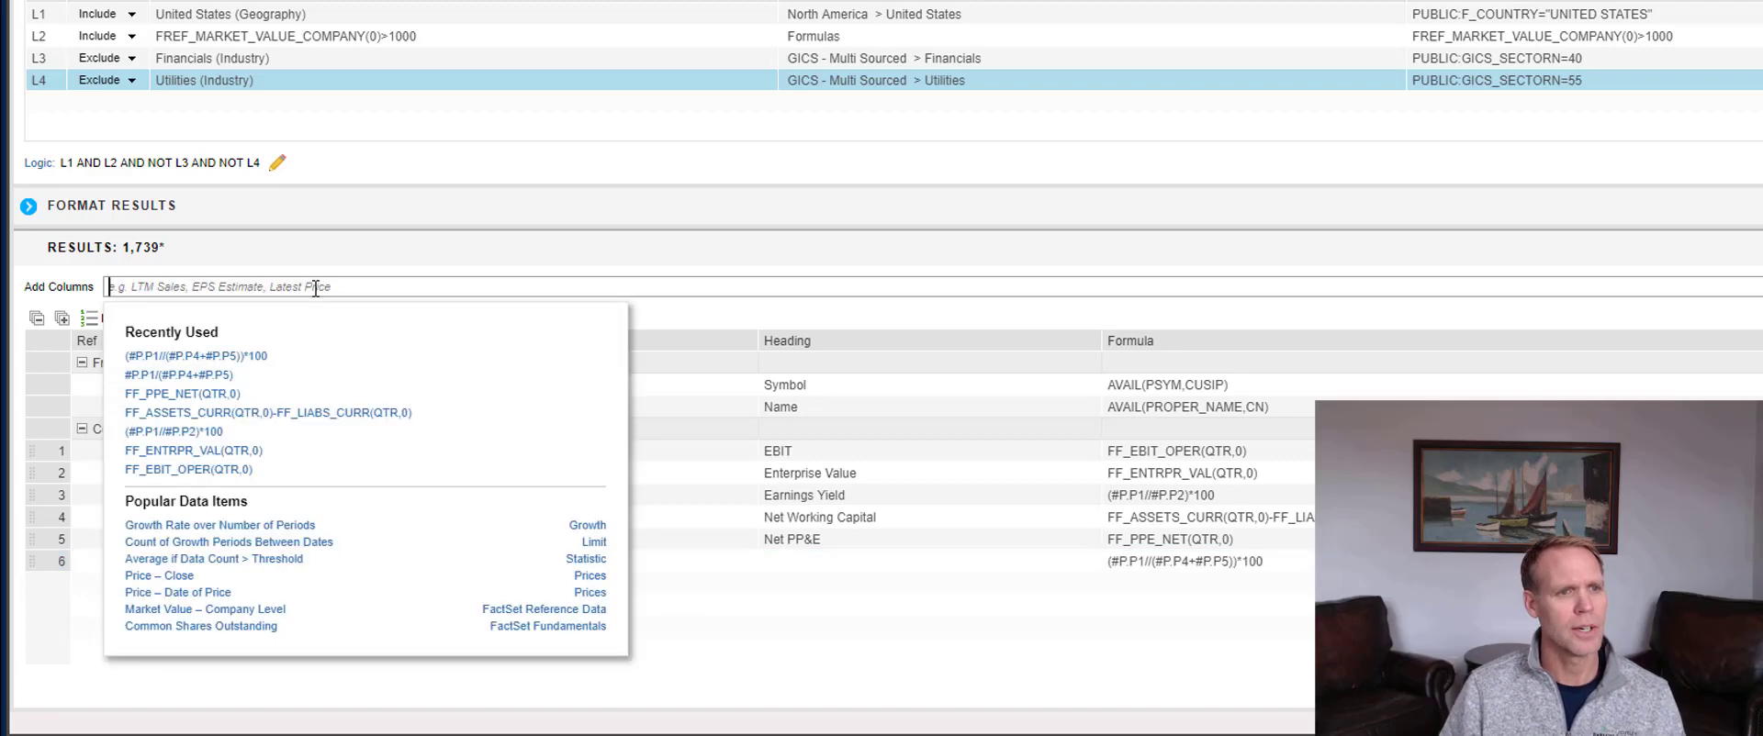
click(907, 618)
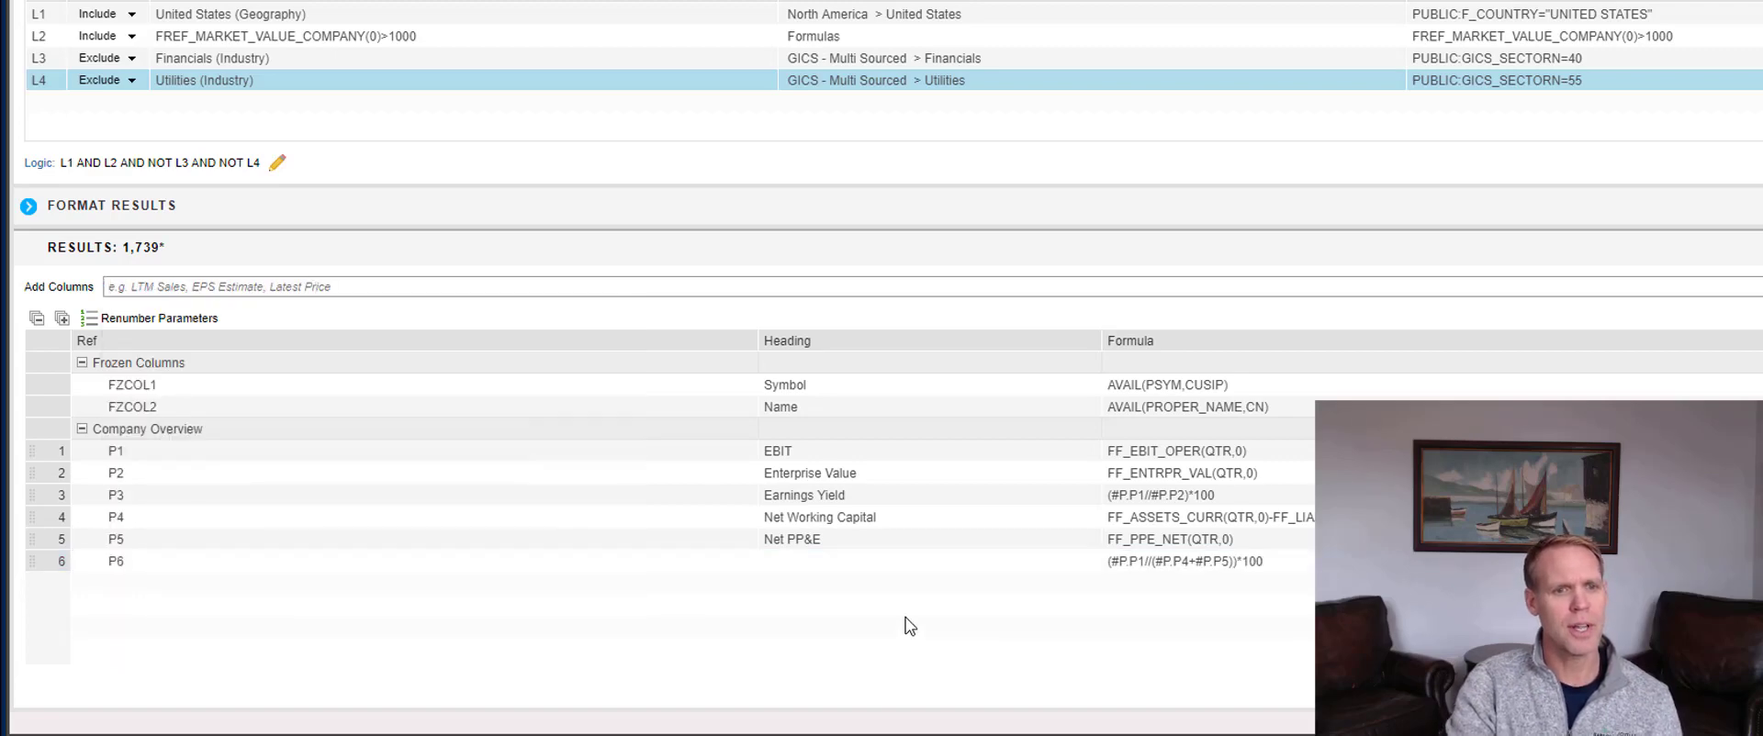
Step: Set the P6 column's heading to Return on Capital and deselect its row
click(842, 563)
click(837, 560)
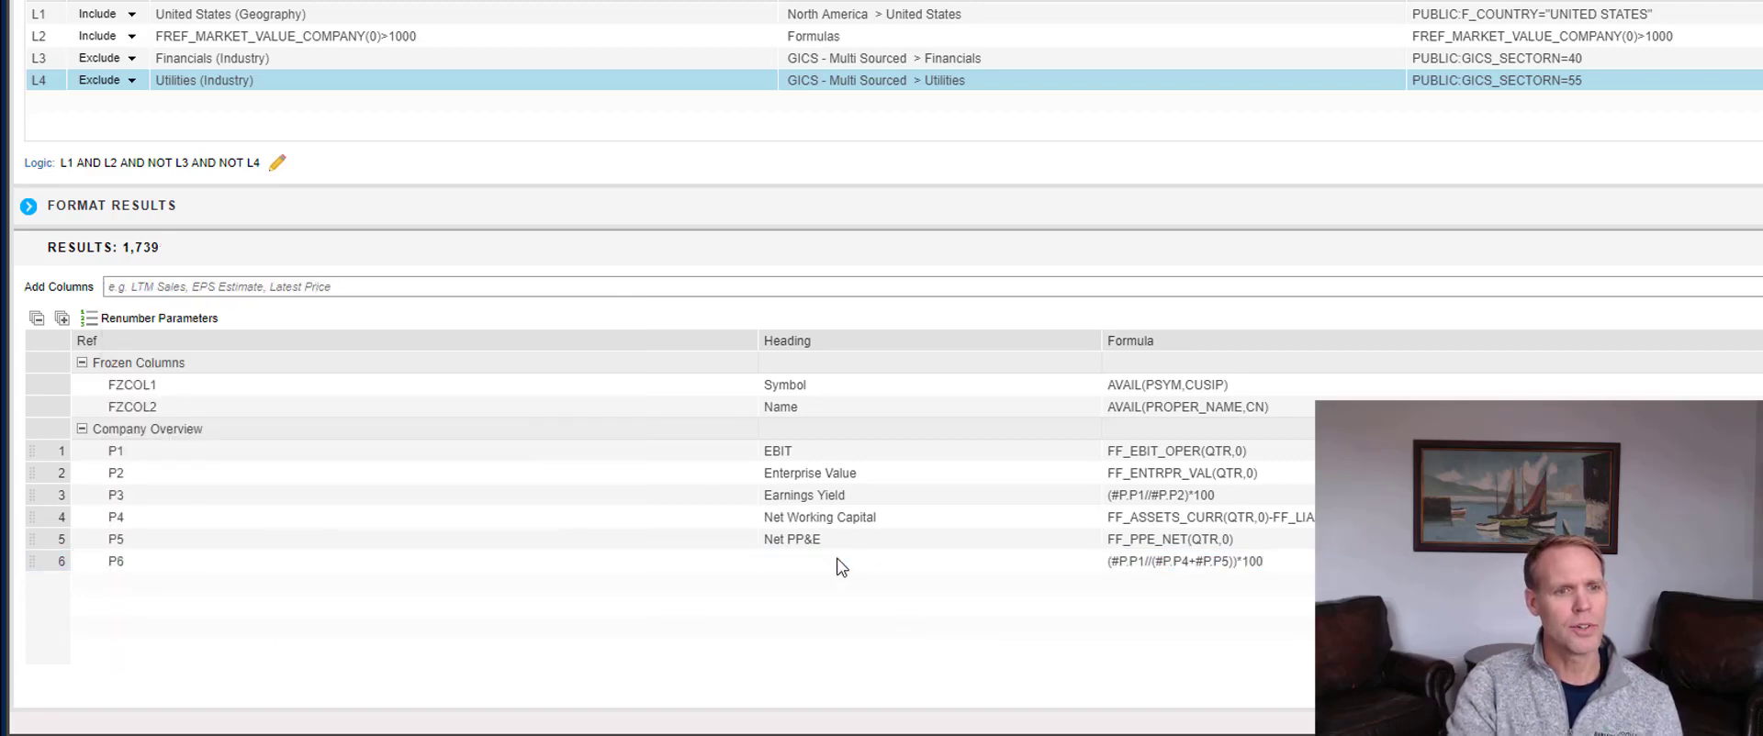
click(814, 561)
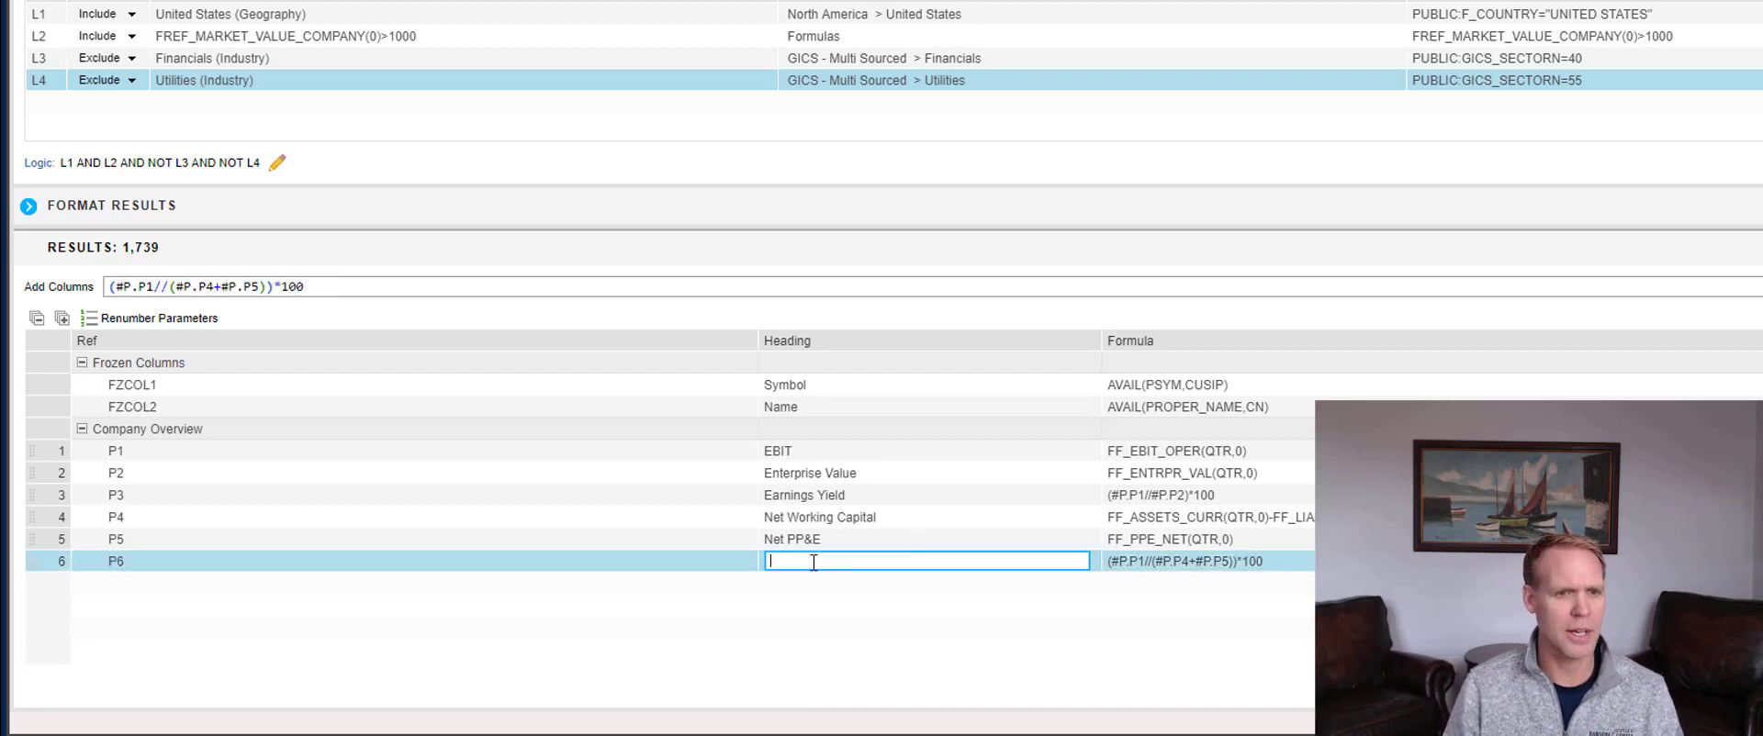
text(e)
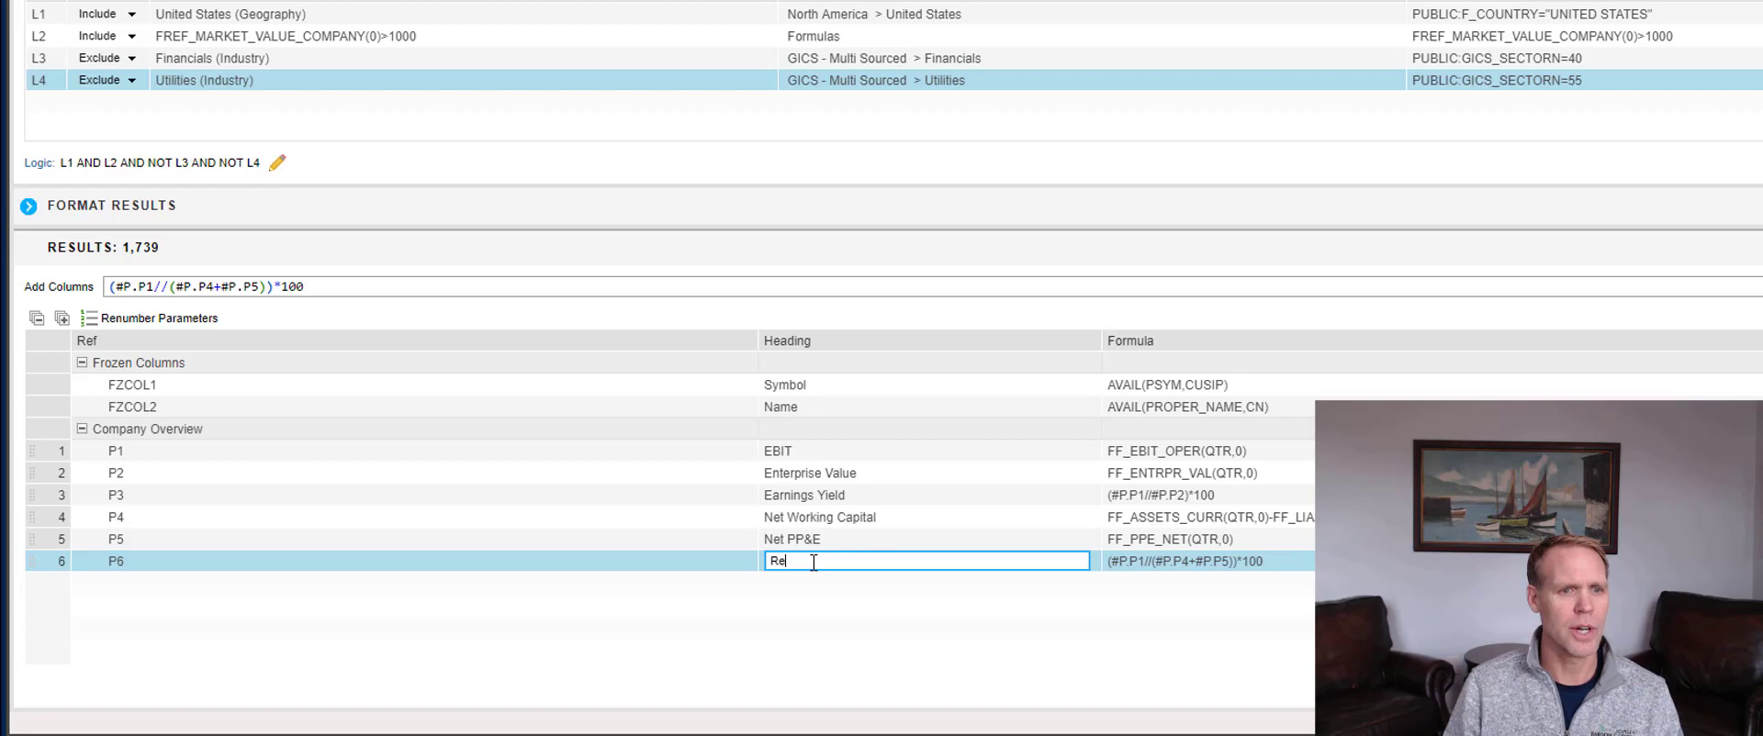
text(turn on Capital)
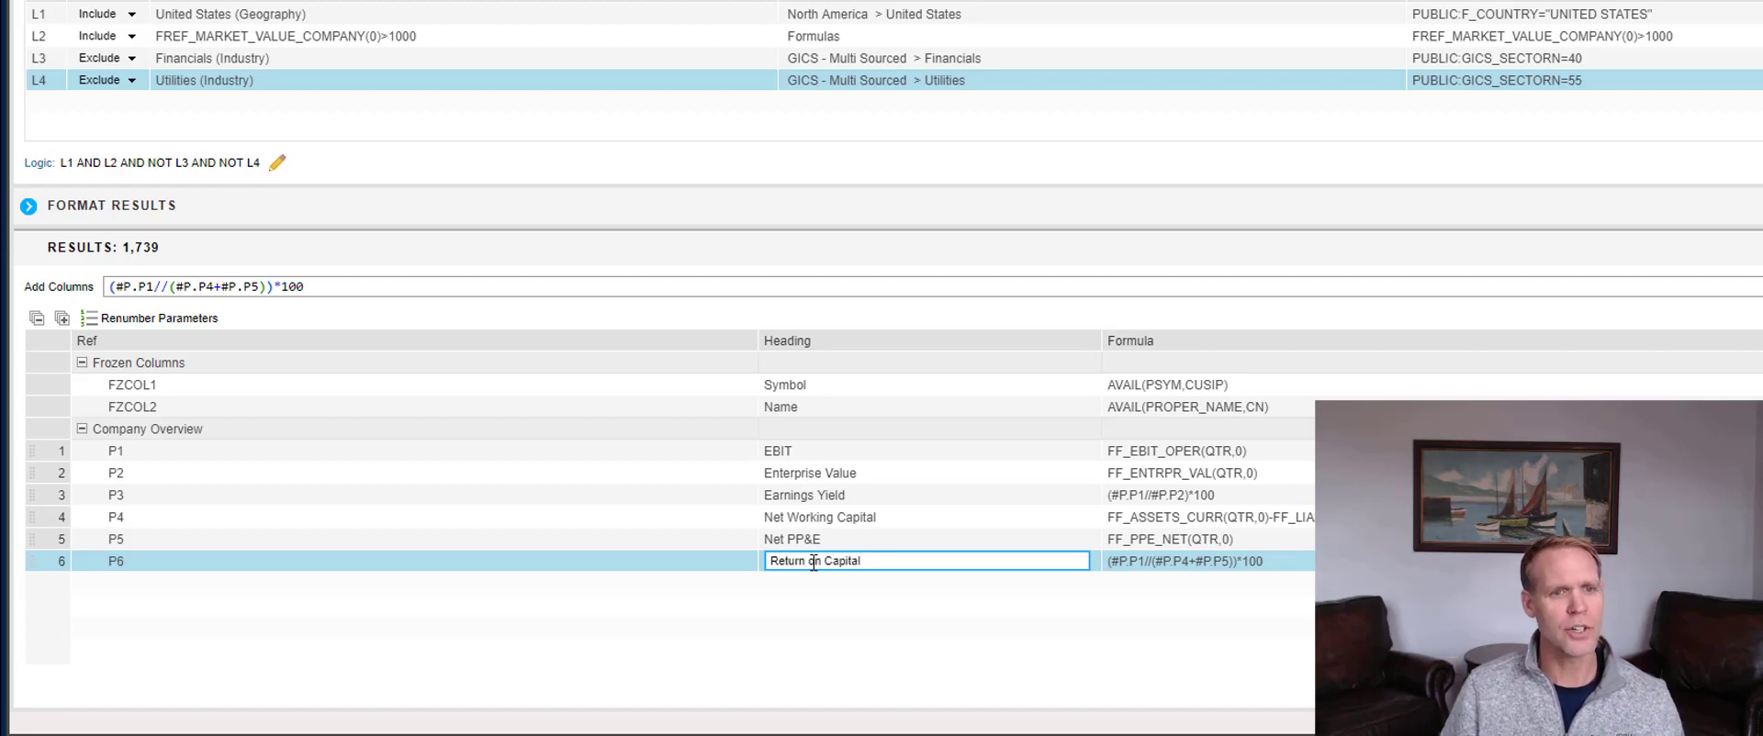
key(Return)
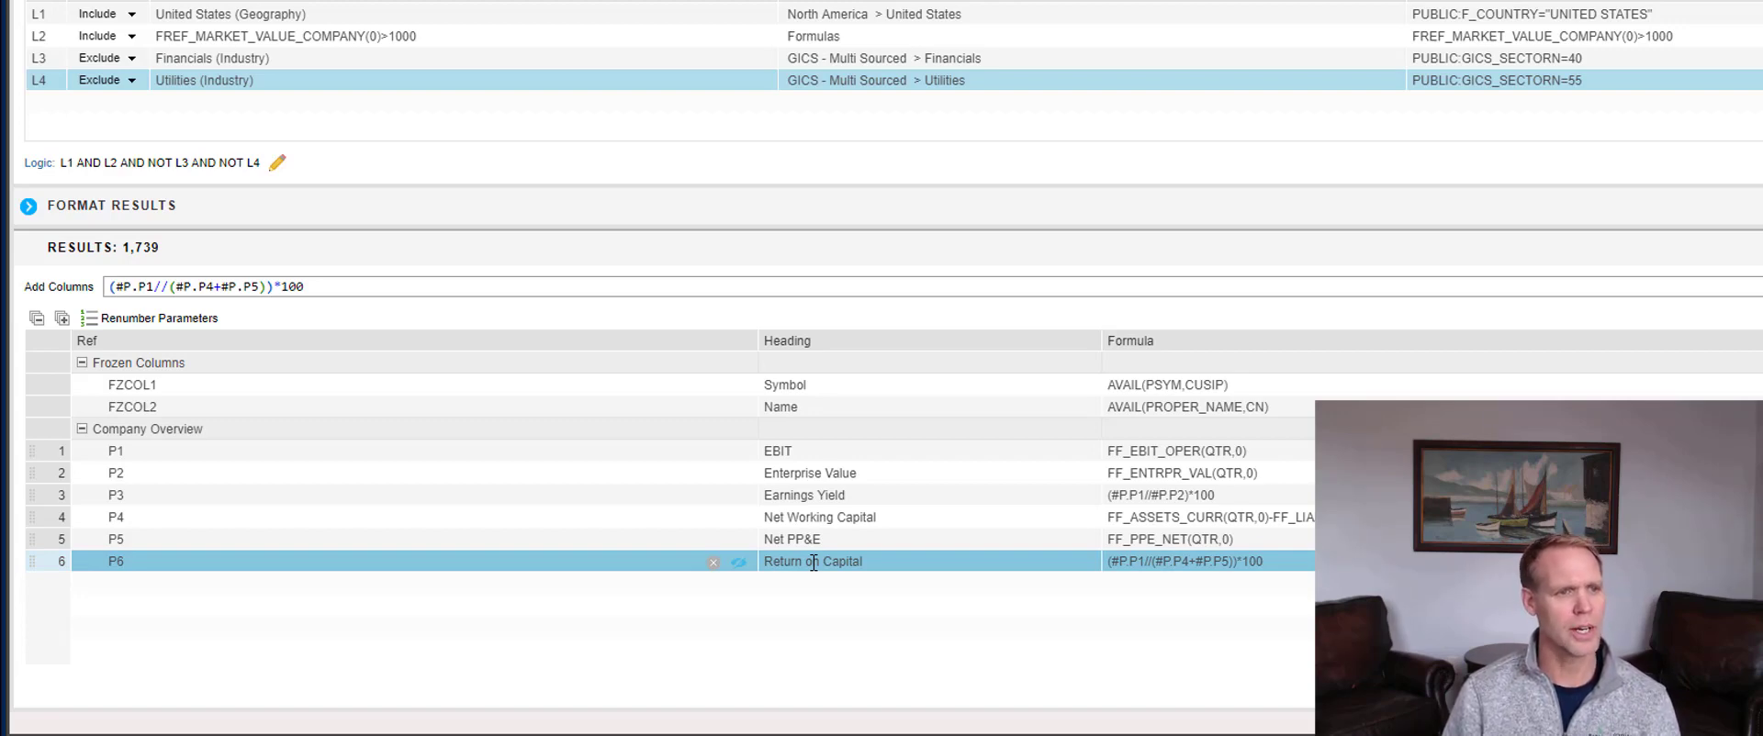
click(810, 622)
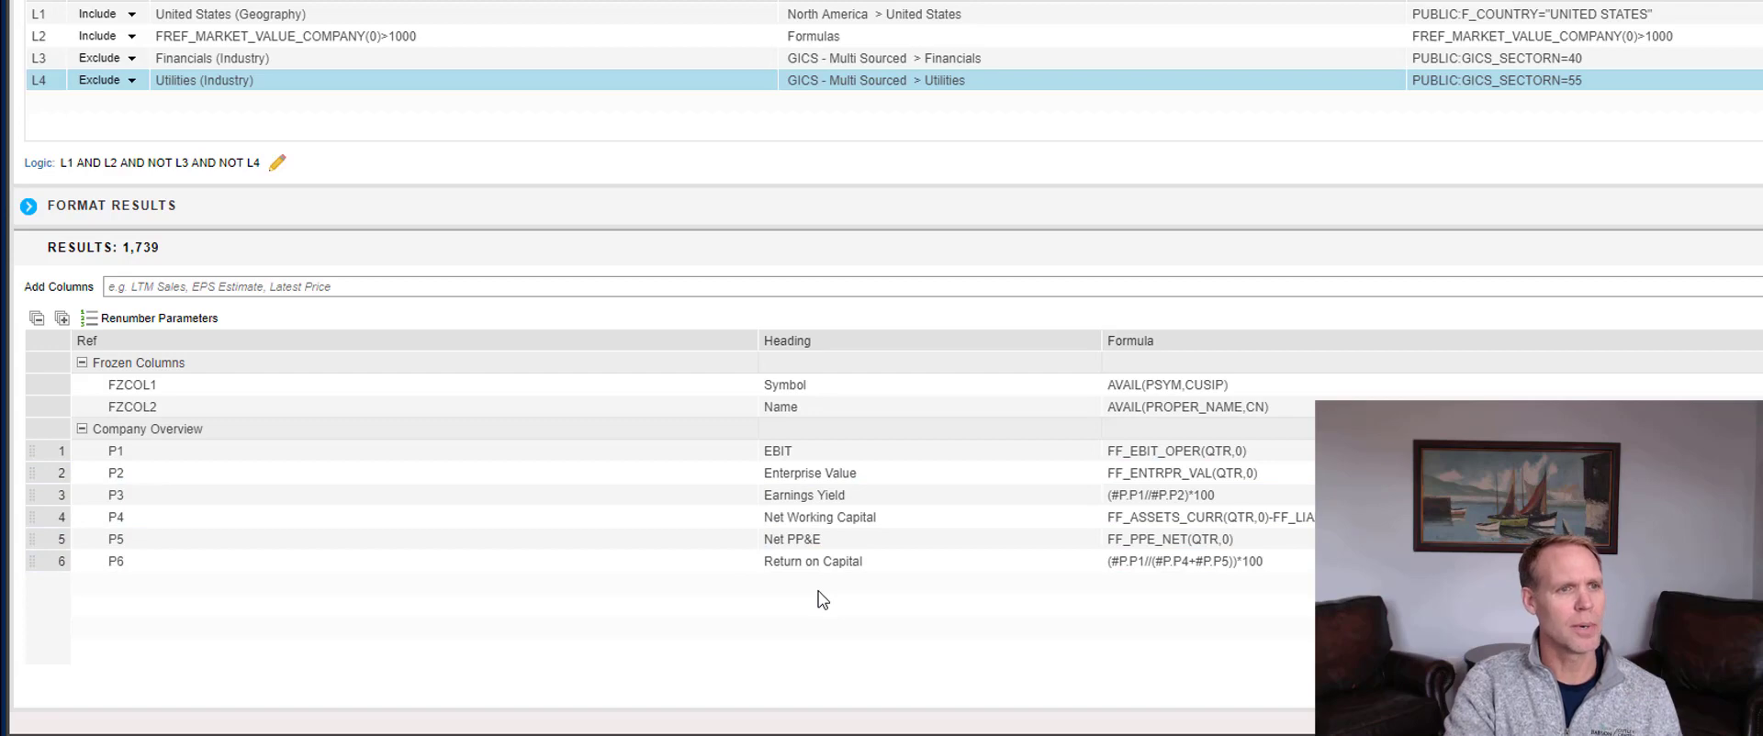
mouse_move(129, 265)
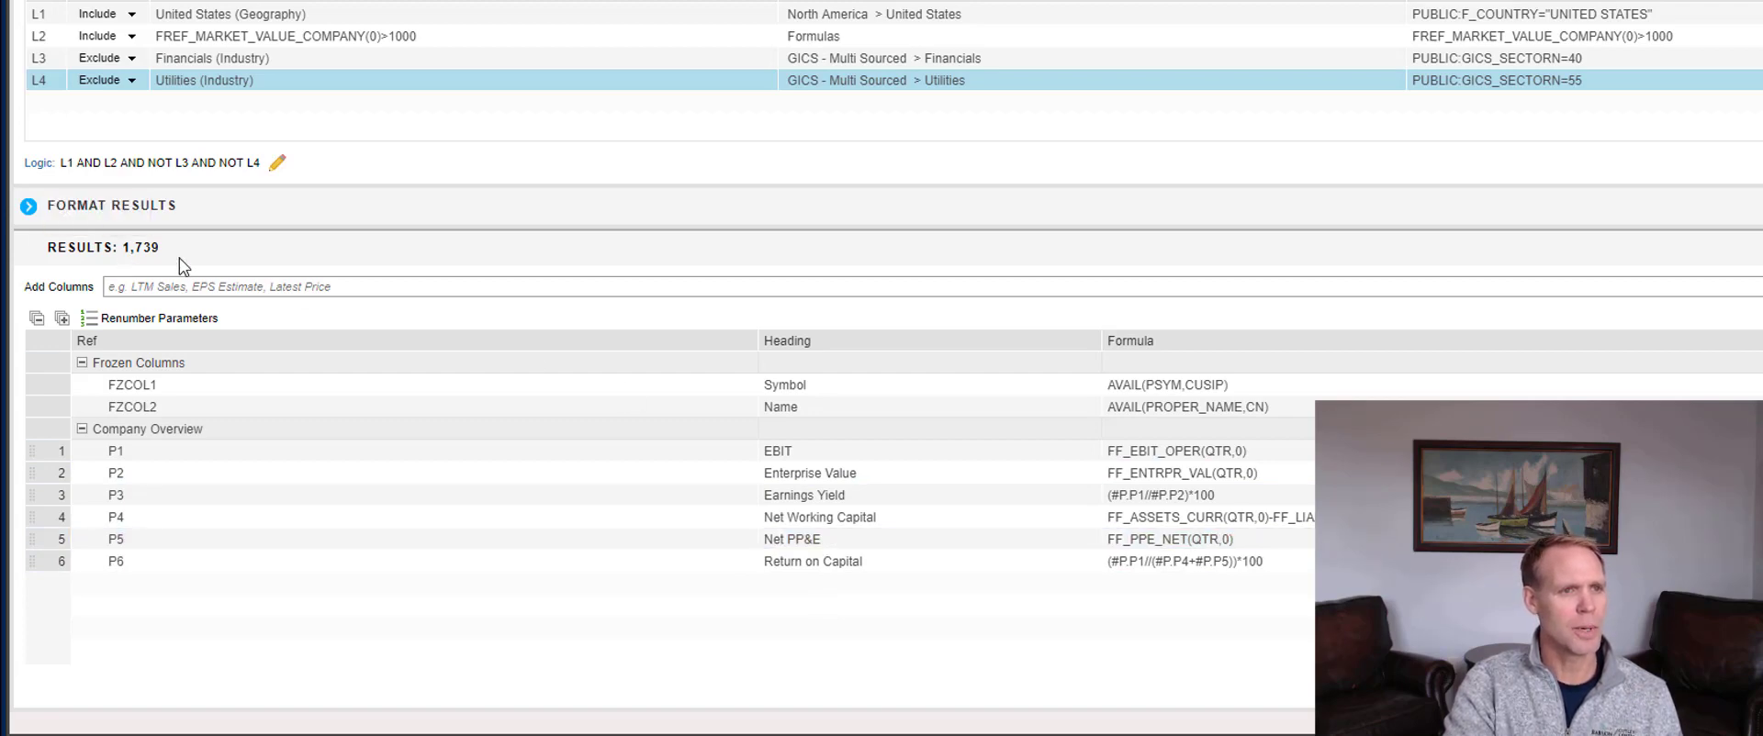
click(166, 291)
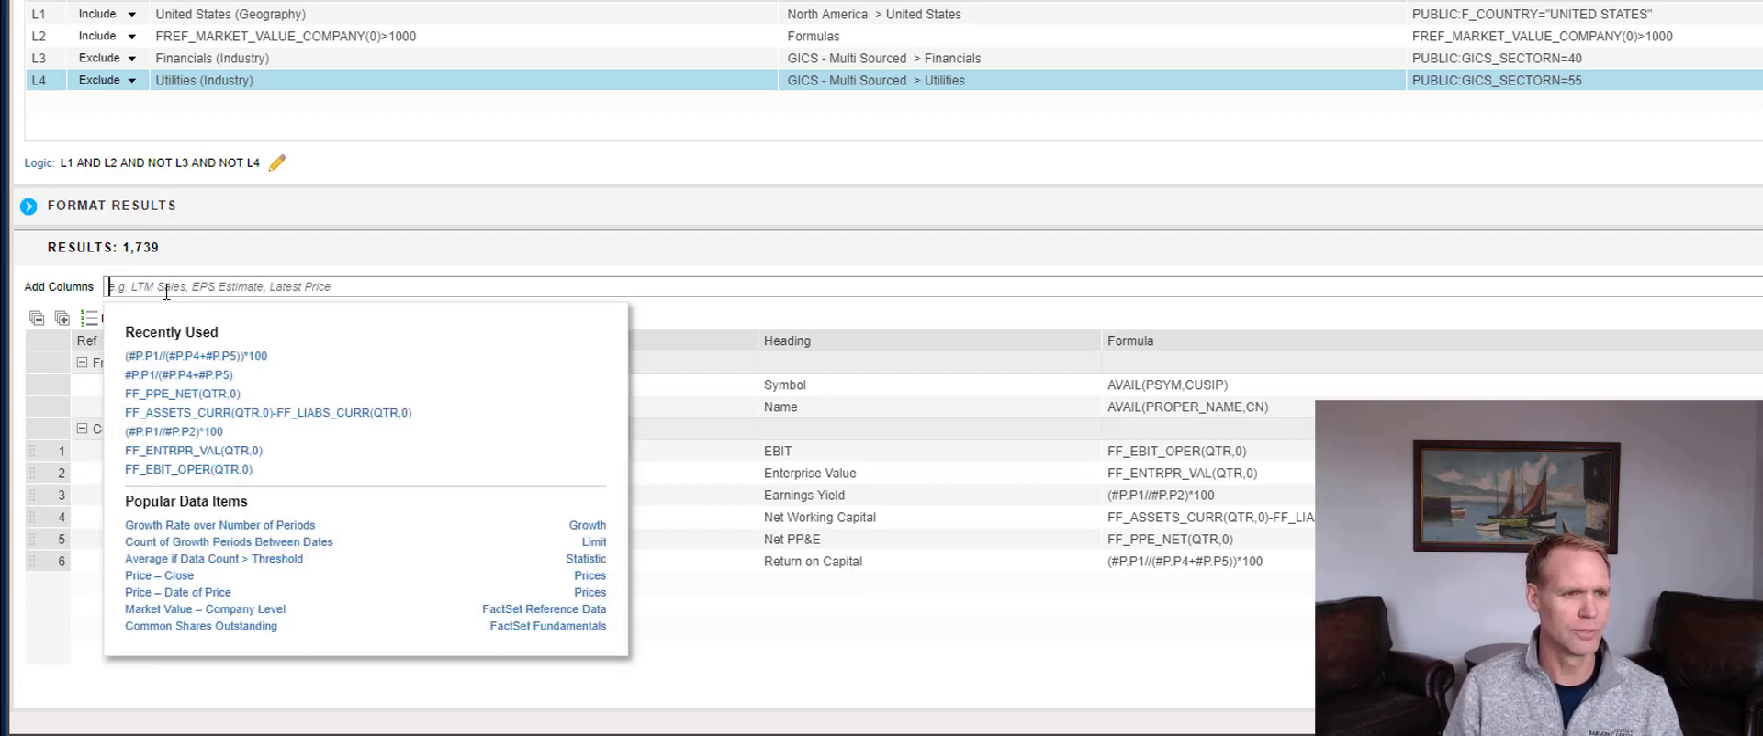
text(RAN)
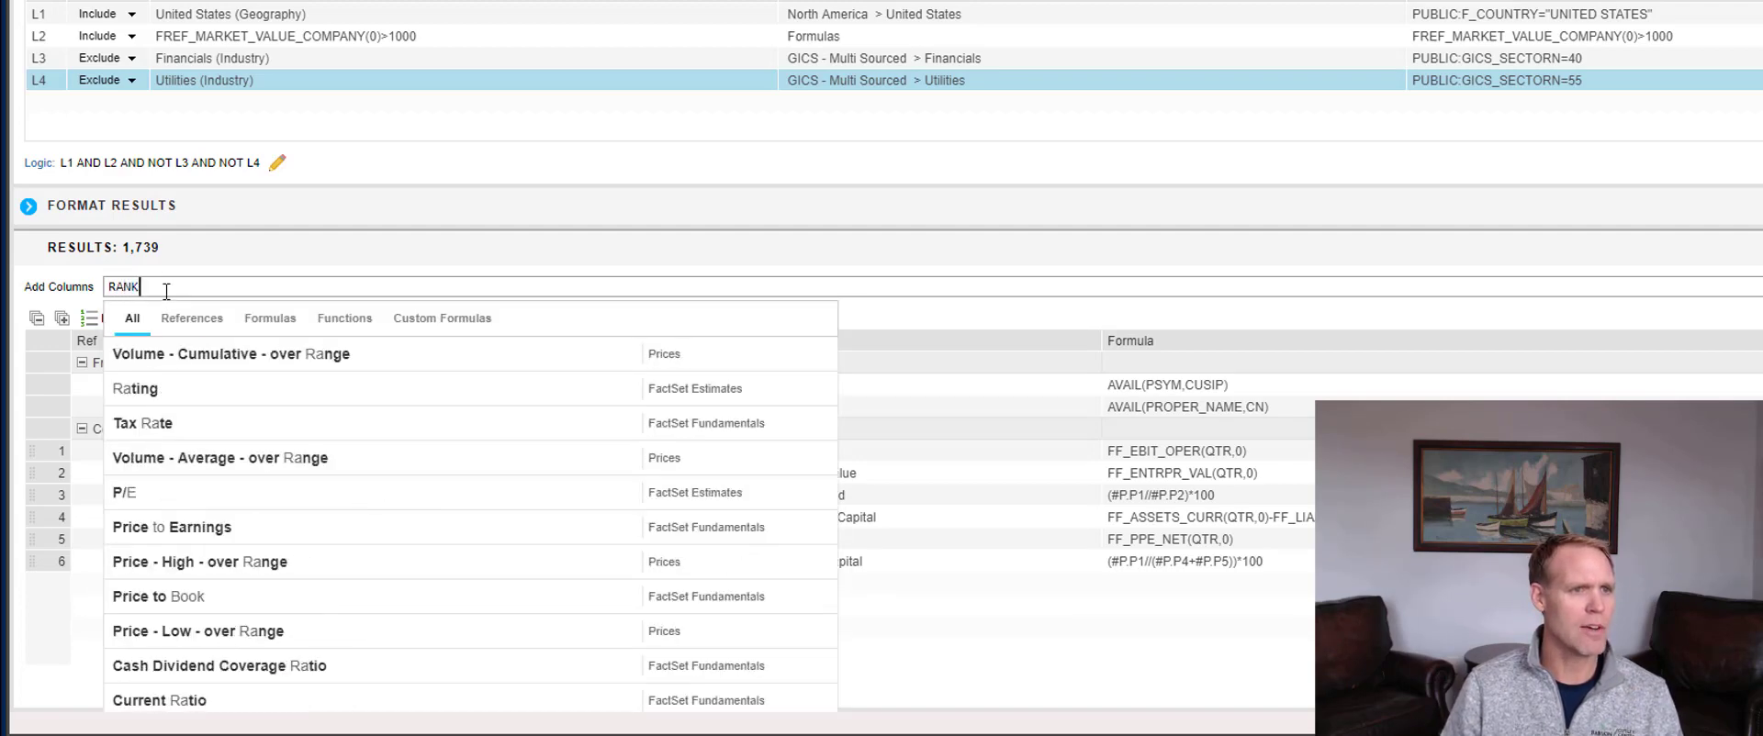
text(K)
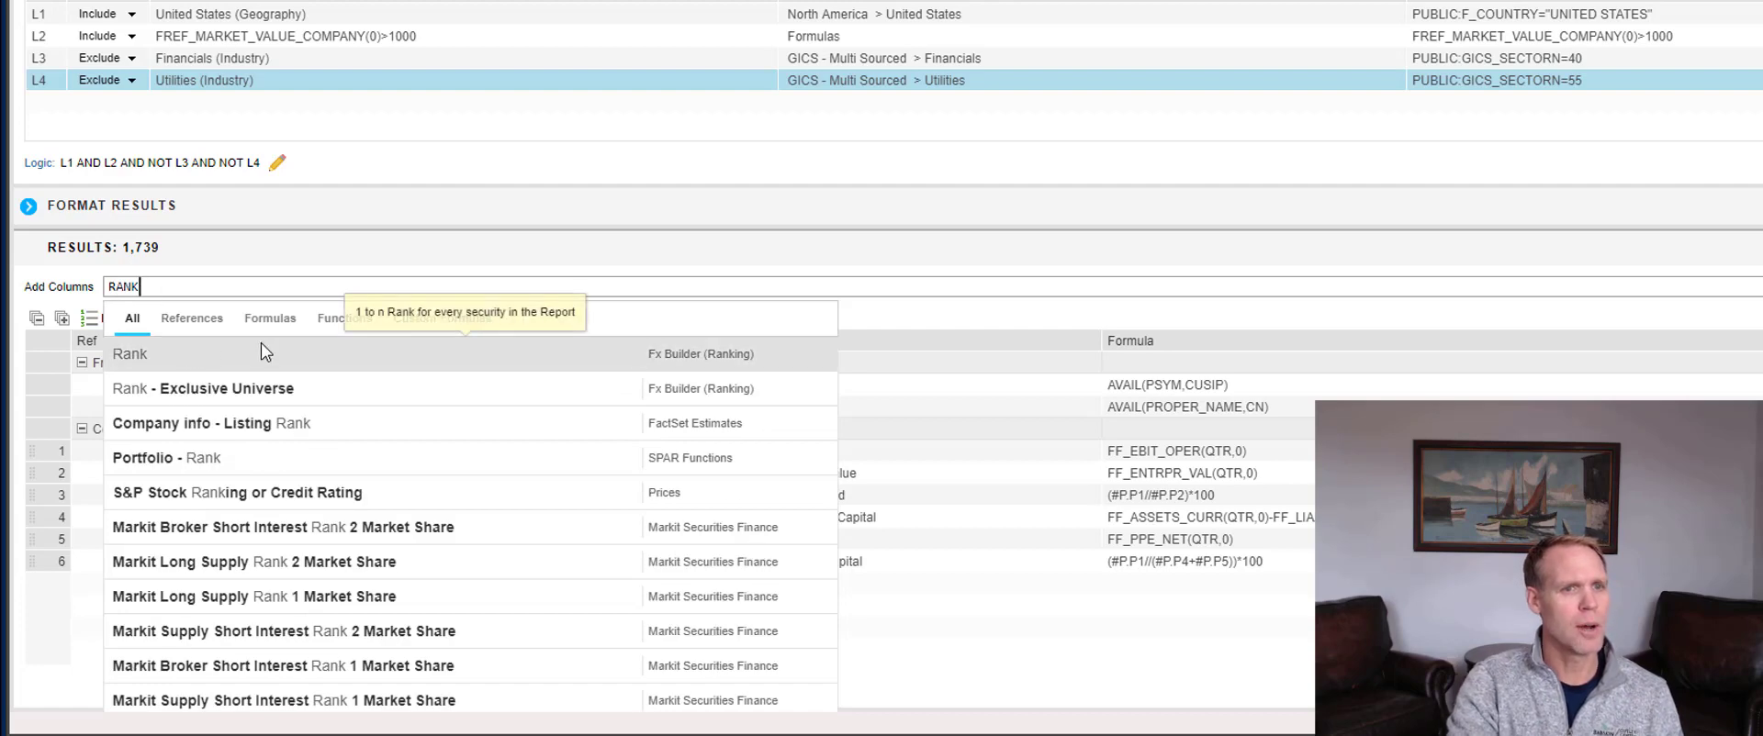
click(188, 364)
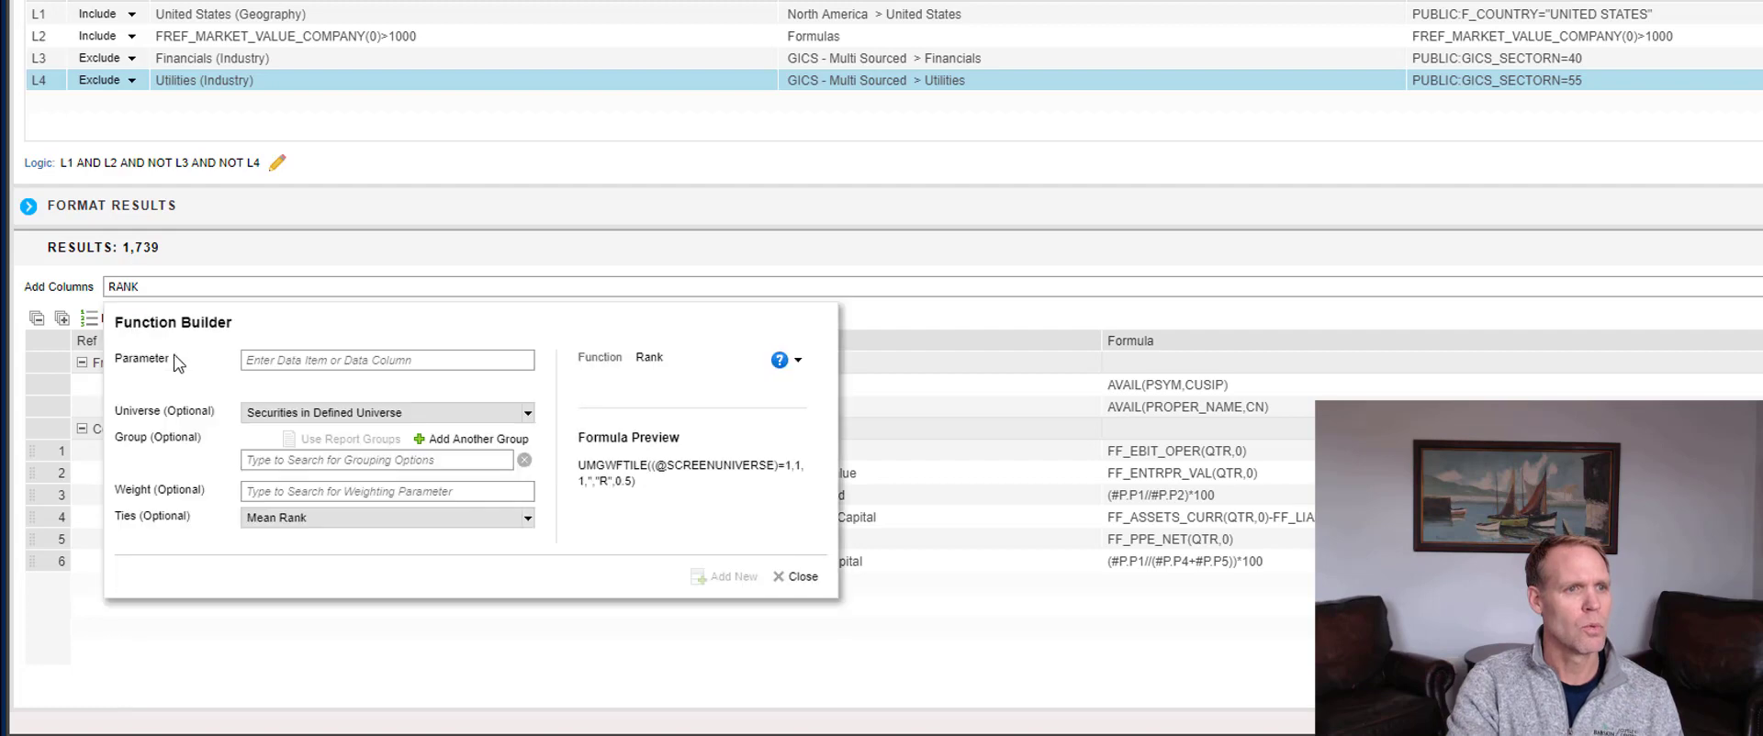
click(327, 367)
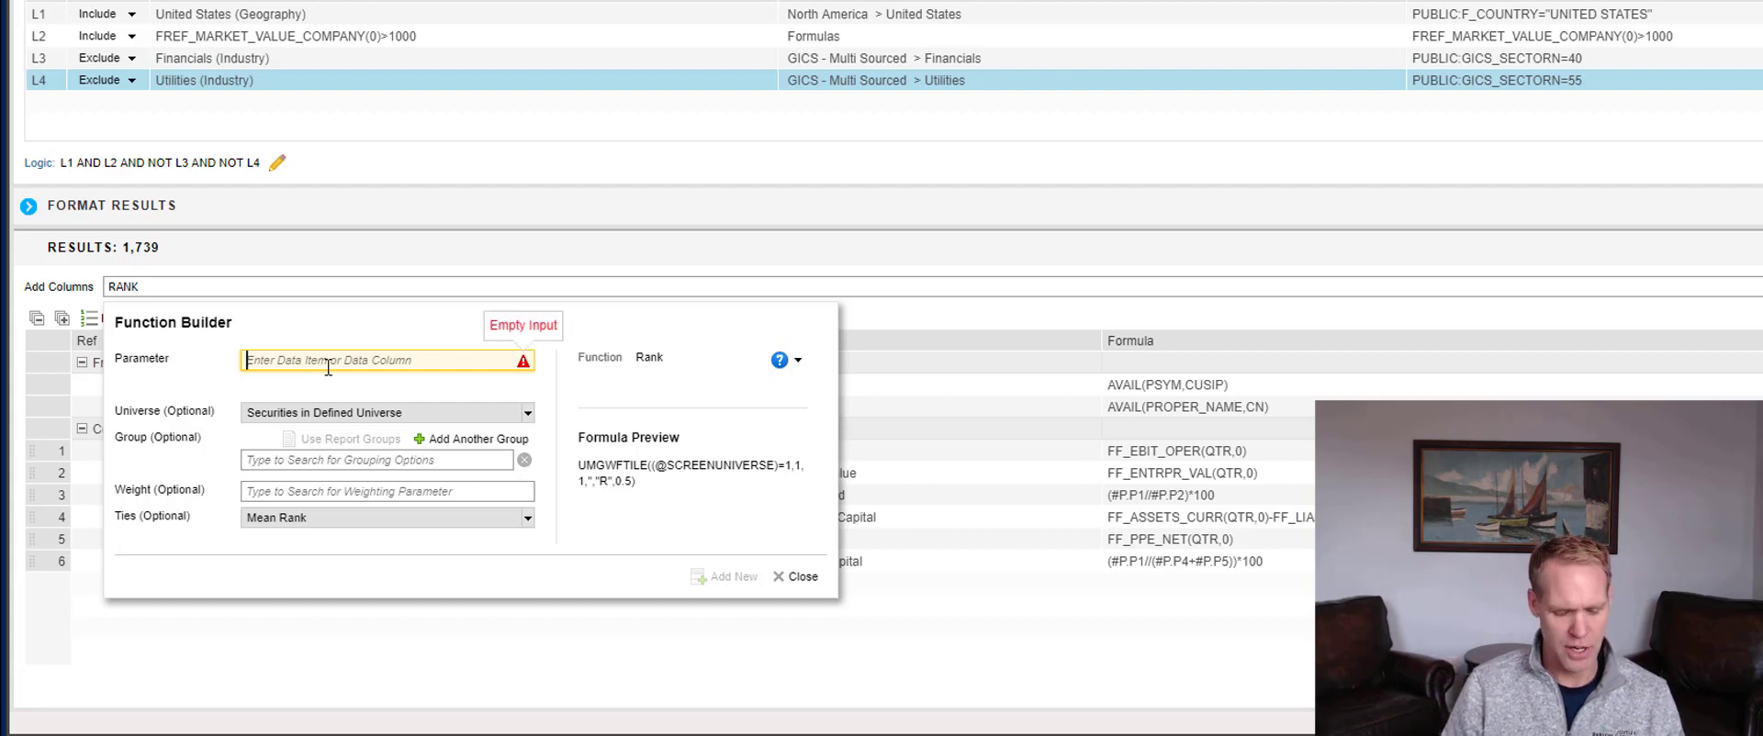
text(#P)
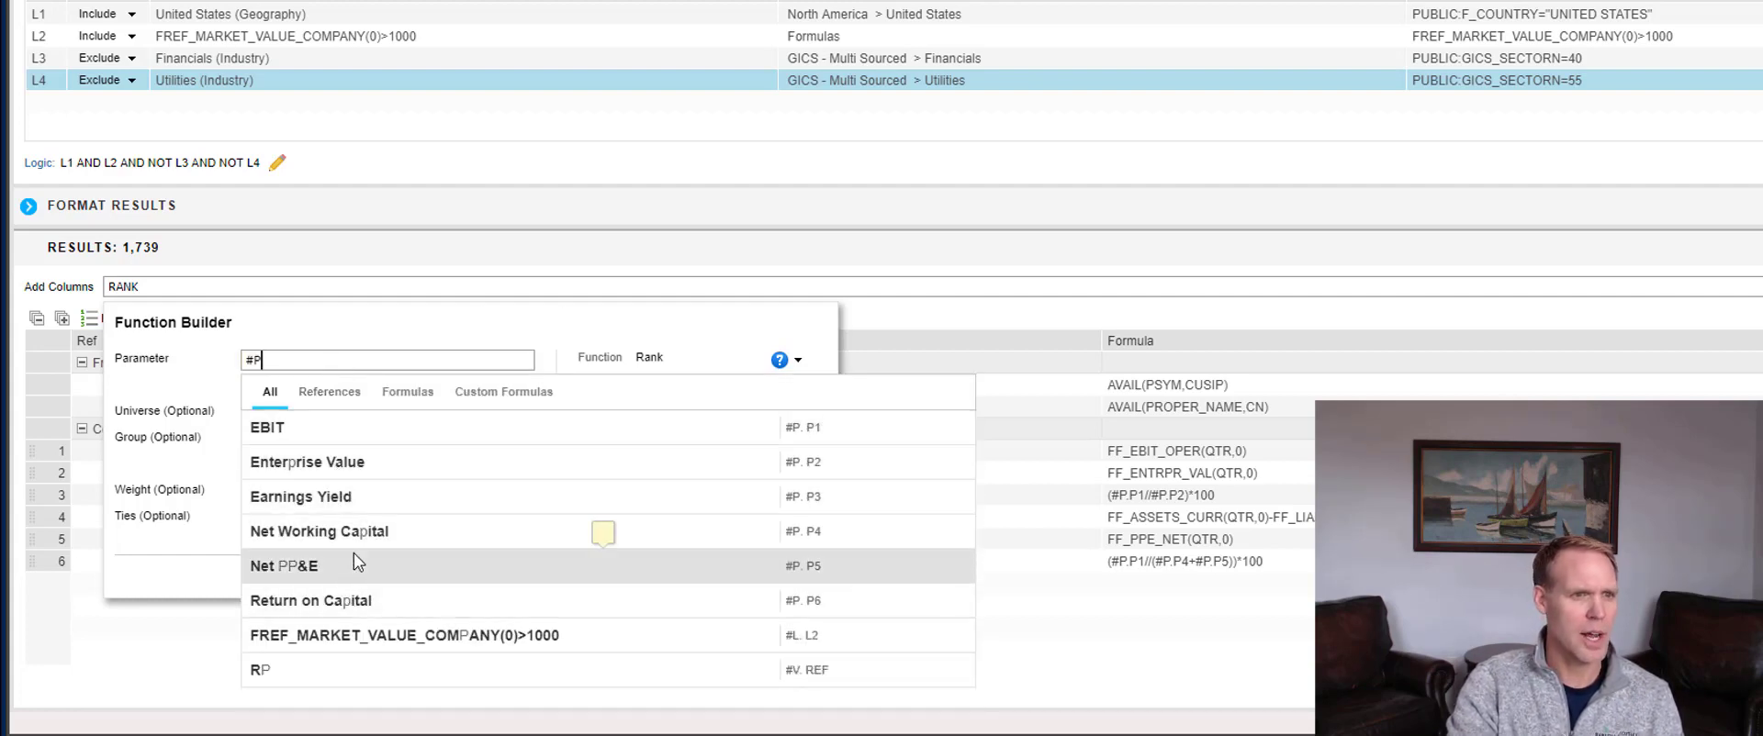
click(347, 505)
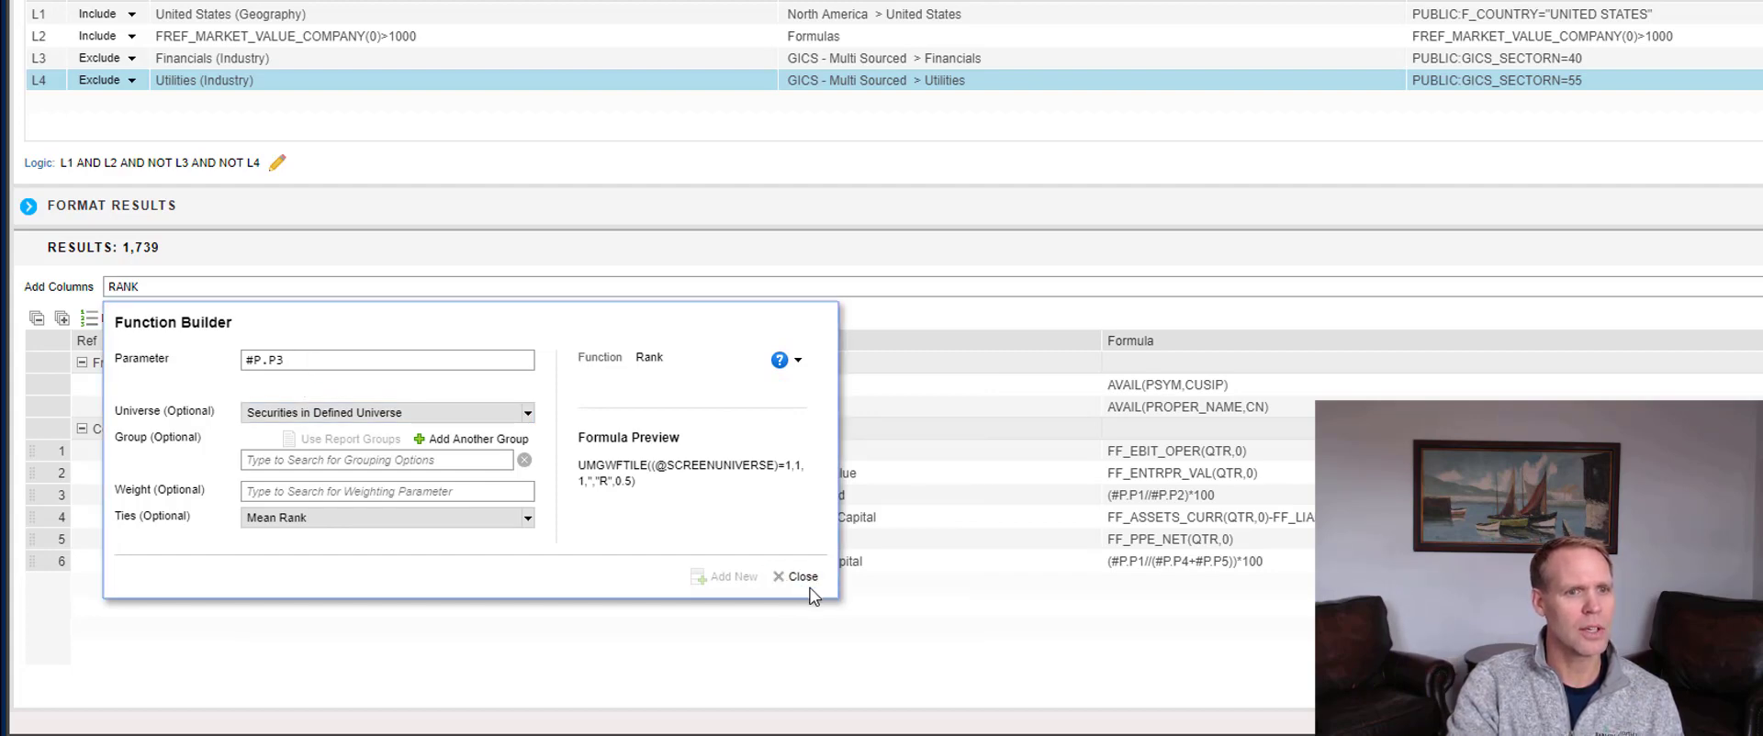
click(802, 580)
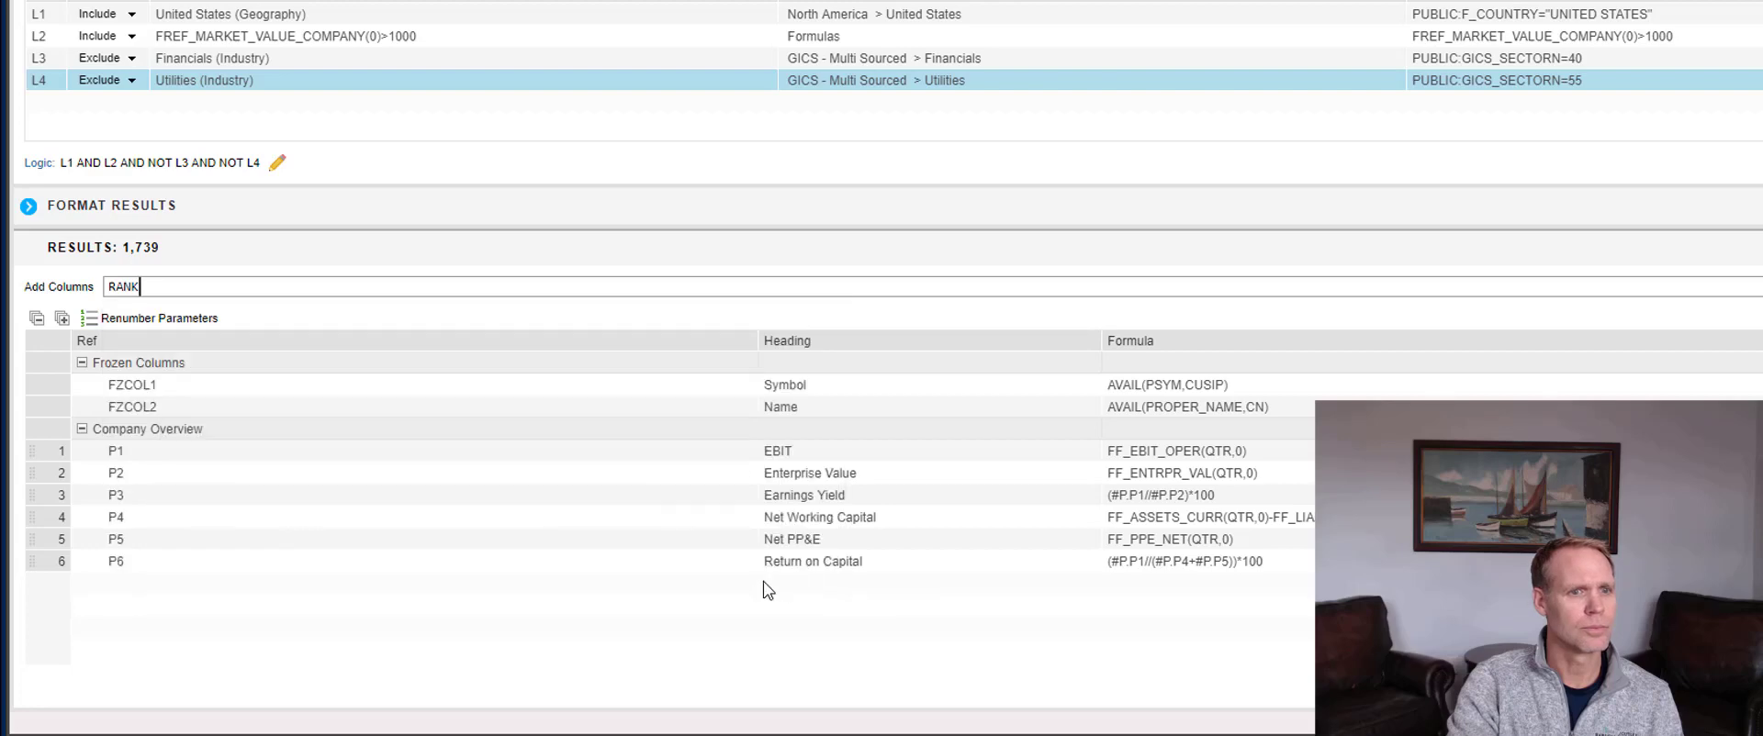
Step: Add a new column with the formula RANK(#P.P3) to rank the companies by Earnings Yield
click(200, 288)
text(RANK)
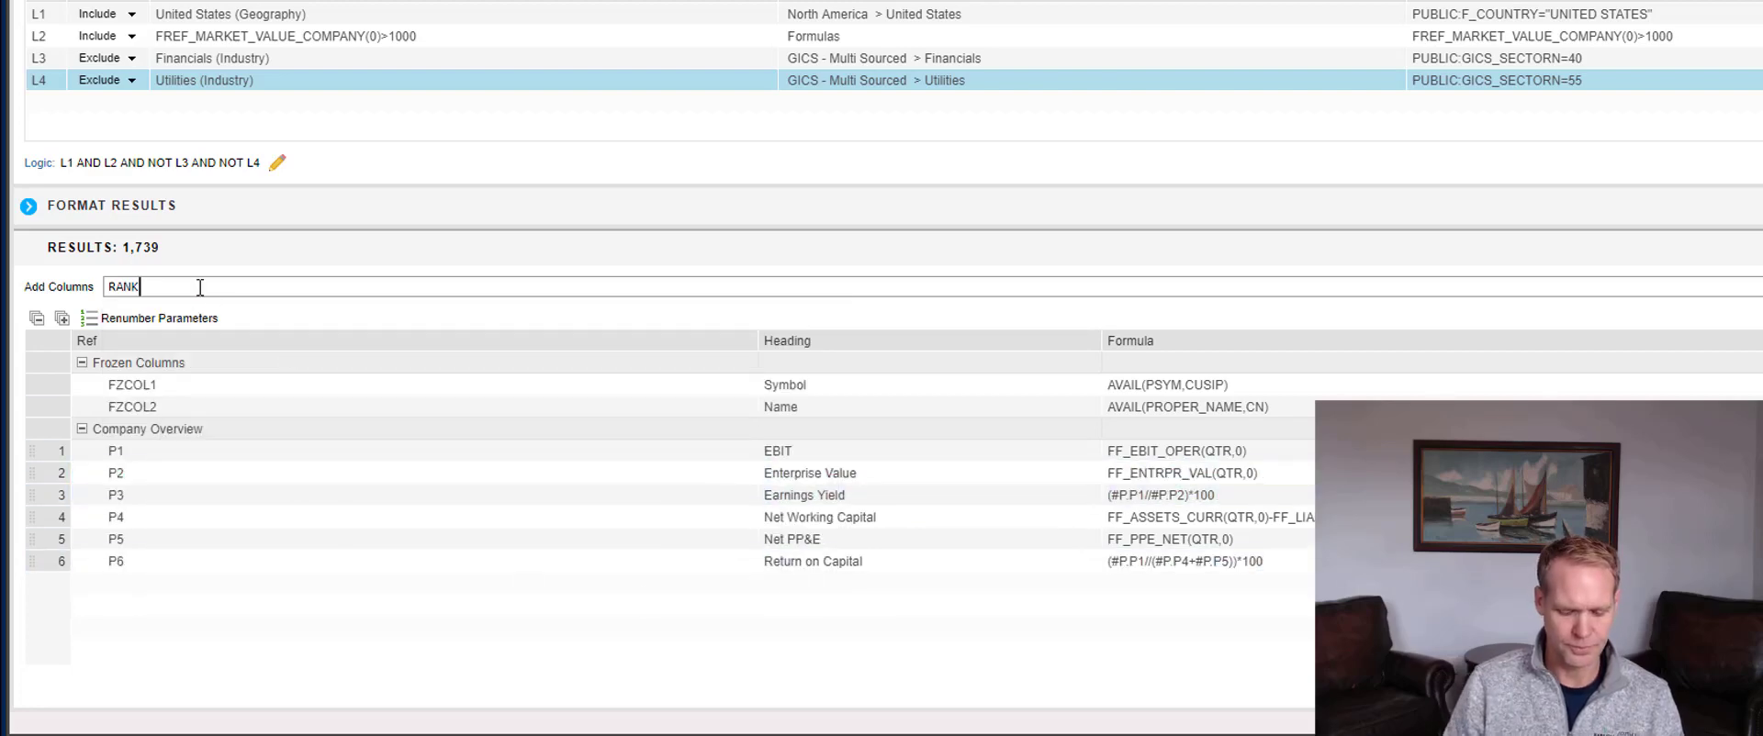
text((+)
key(BackSpace)
text(#)
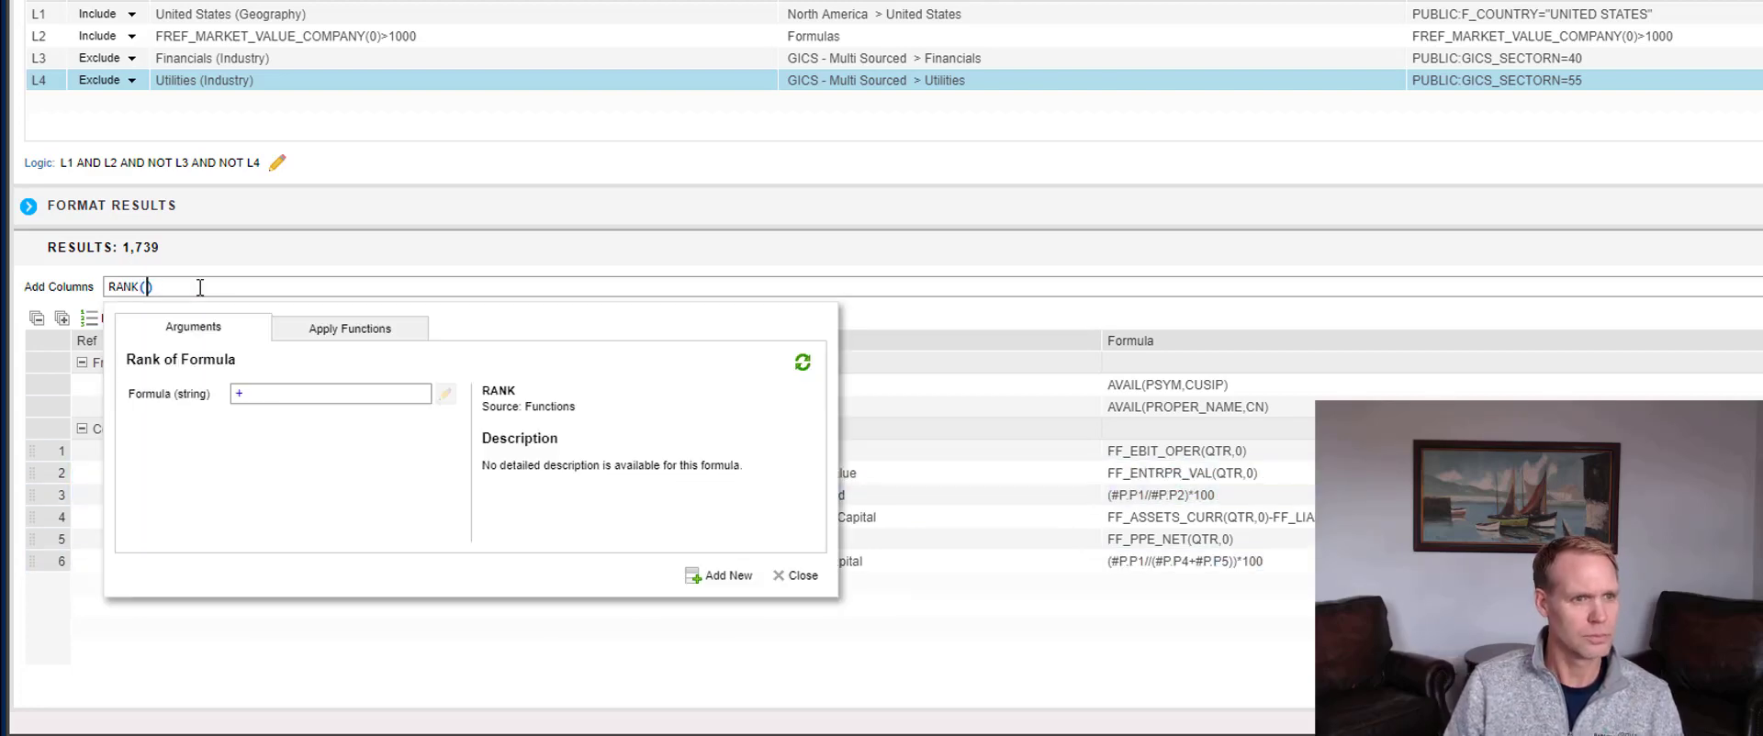
text(P.)
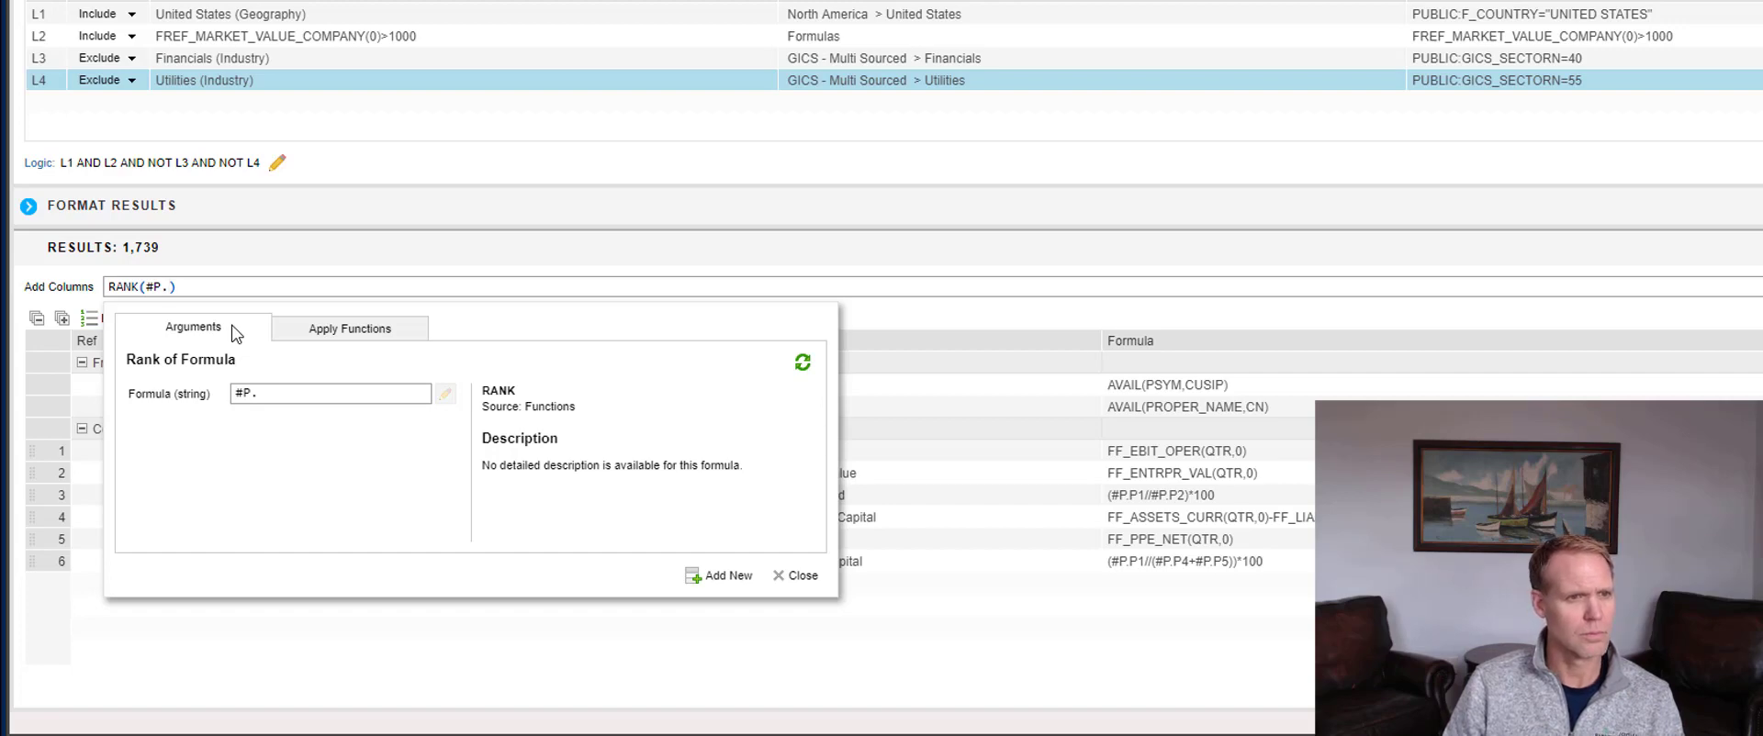
text(P3)
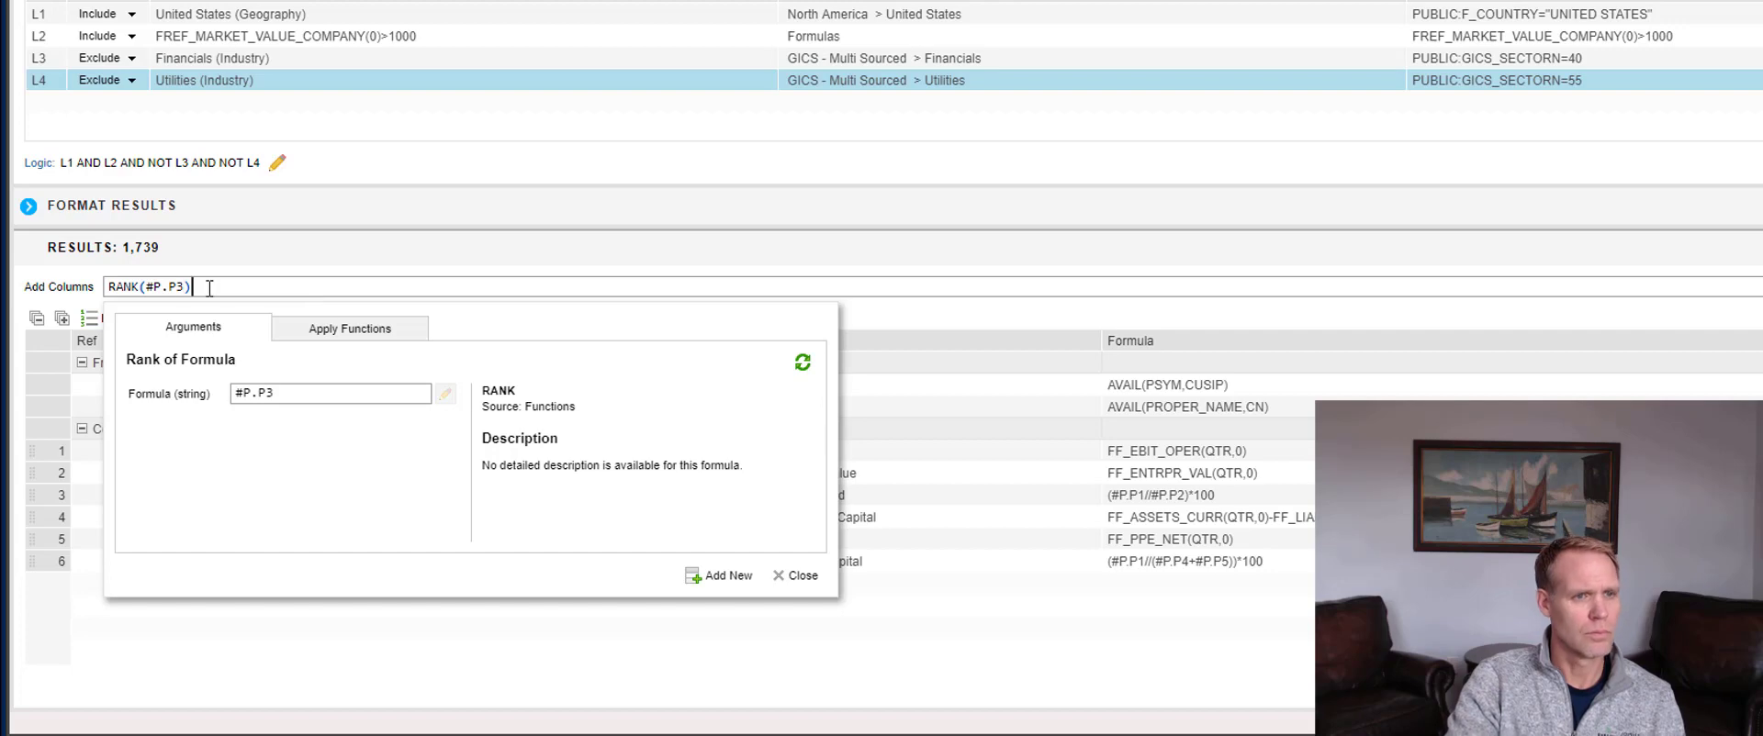
click(721, 575)
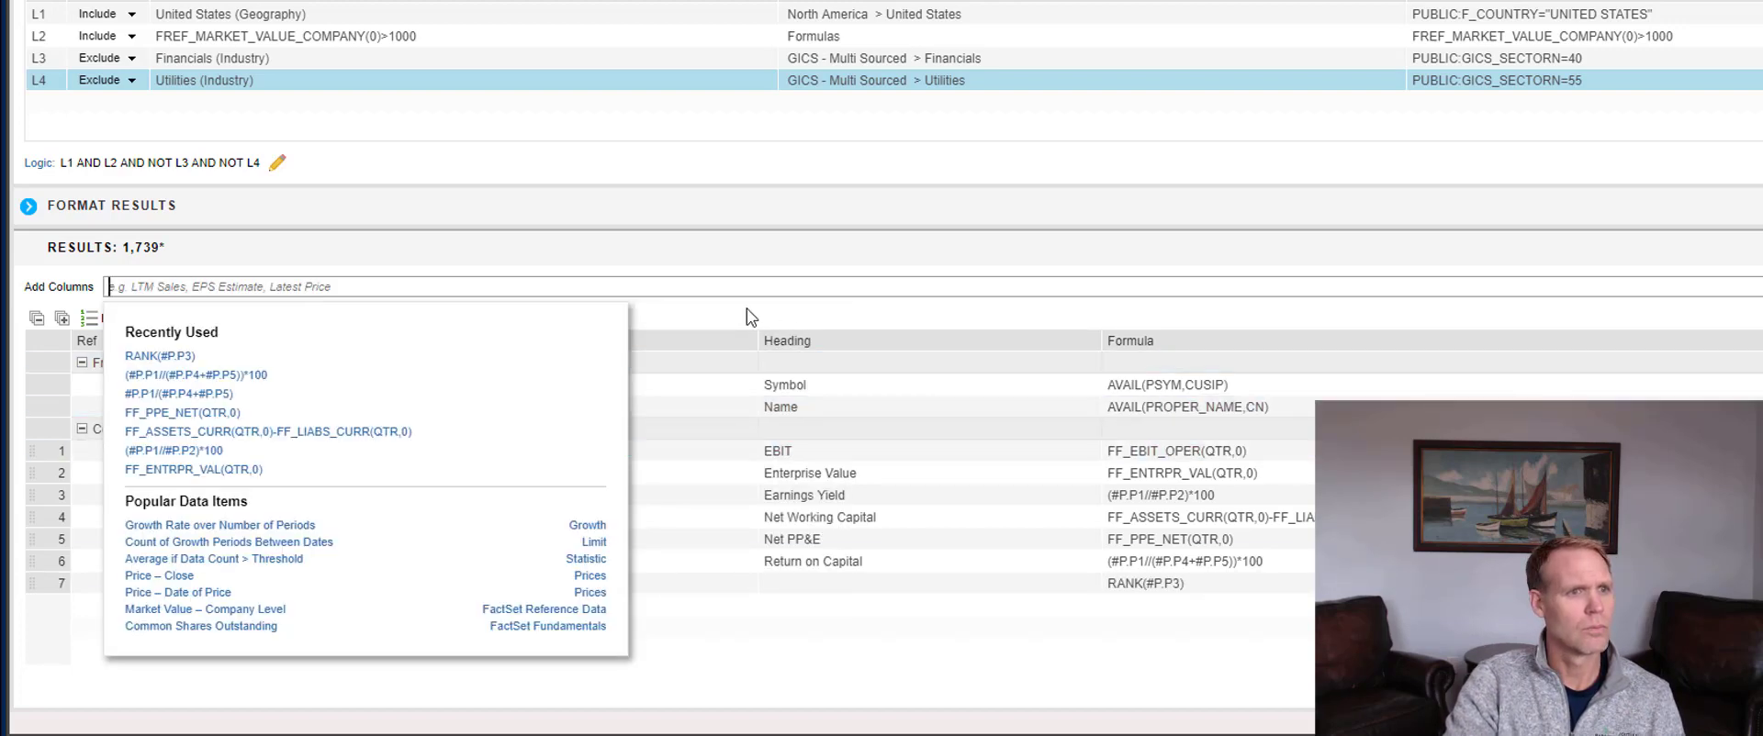
click(1294, 649)
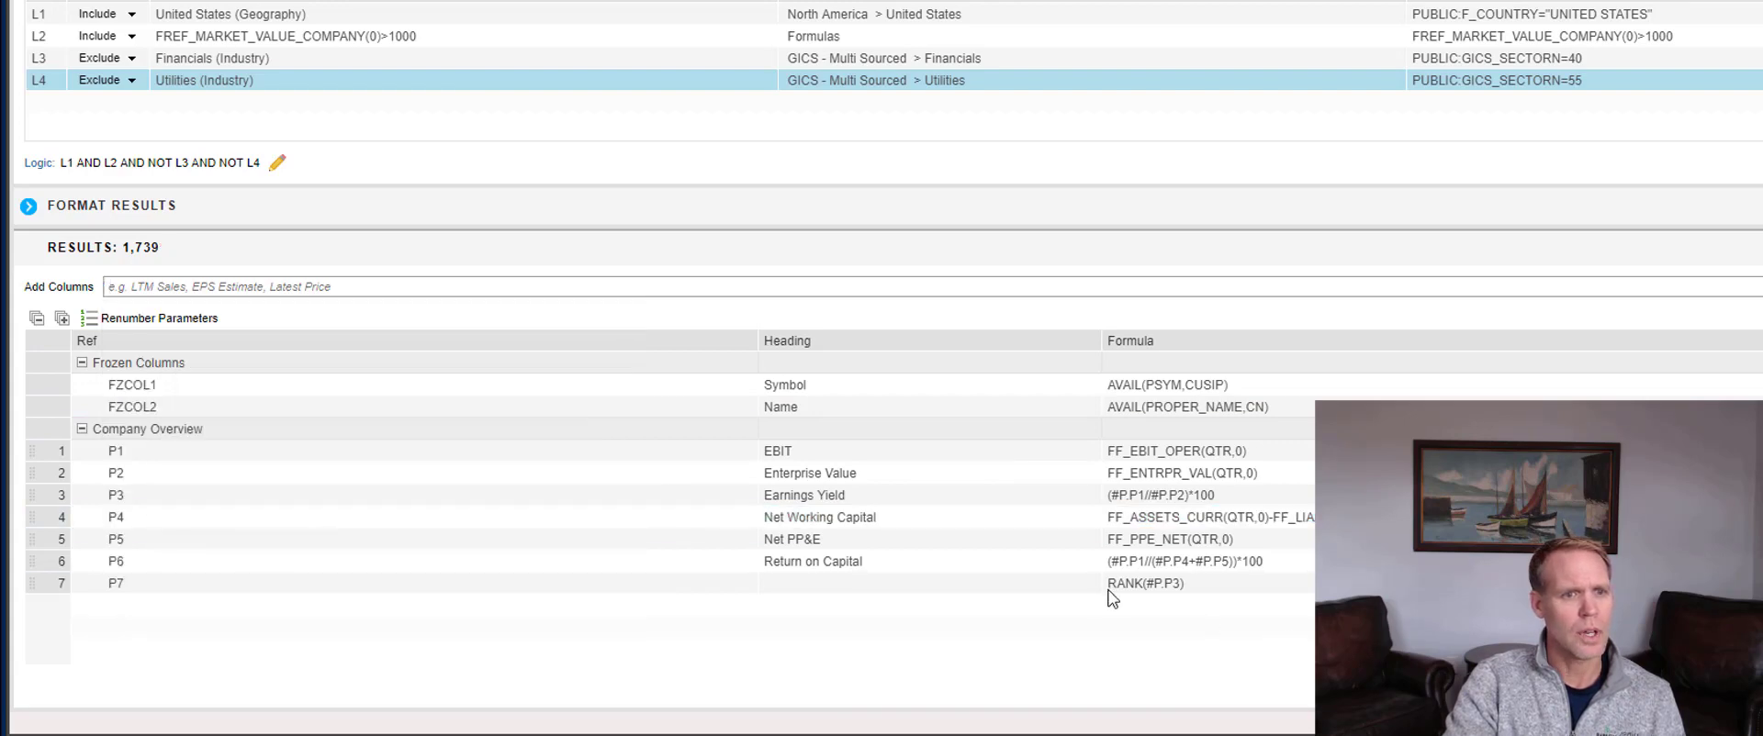
Step: Set the P7 column's heading to Rank by Earnings Yield and deselect its row
click(904, 588)
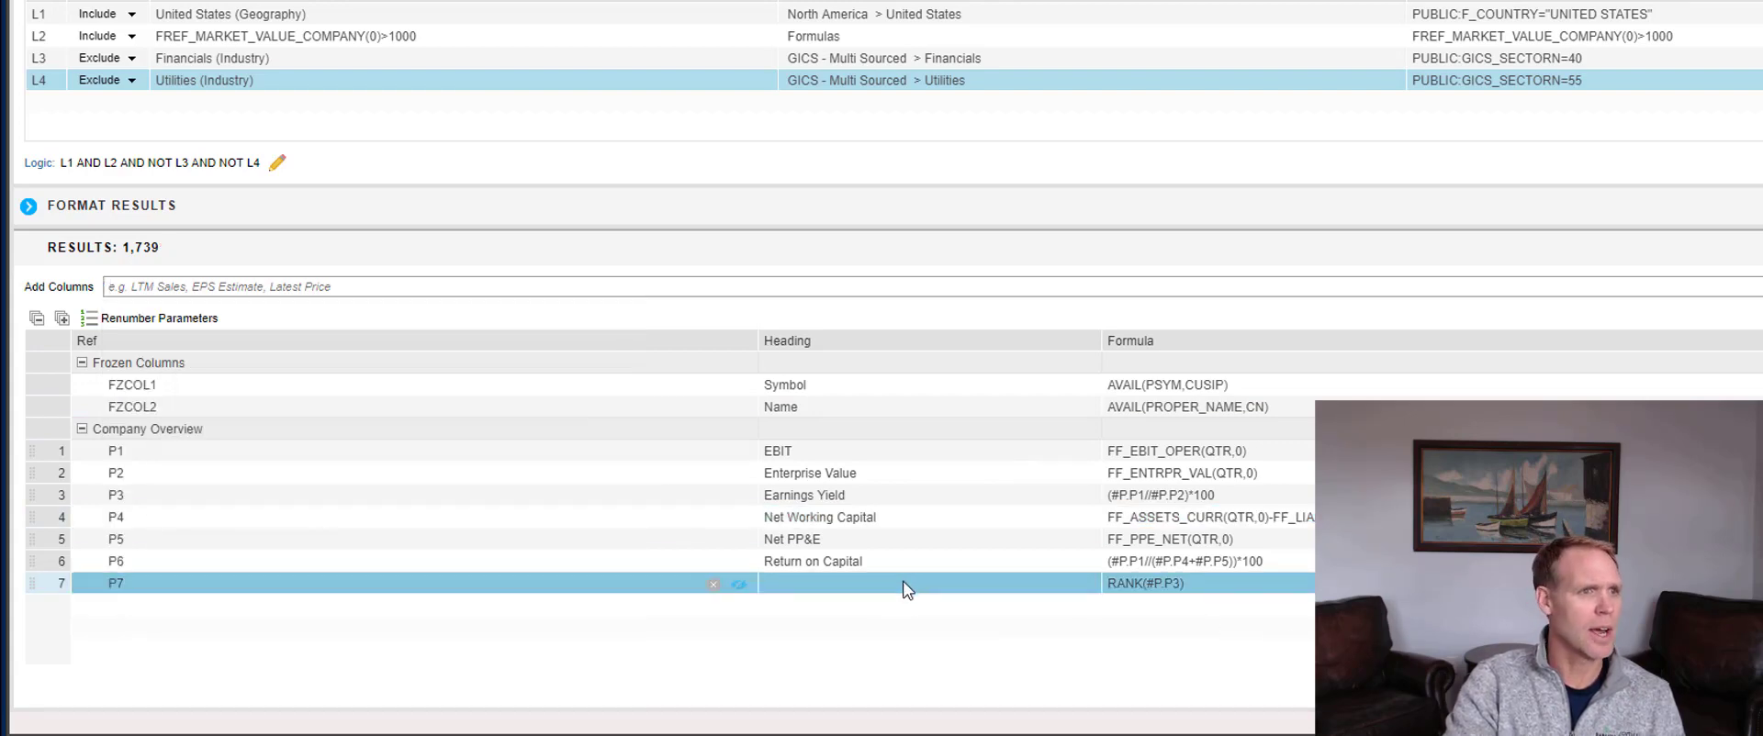
click(904, 588)
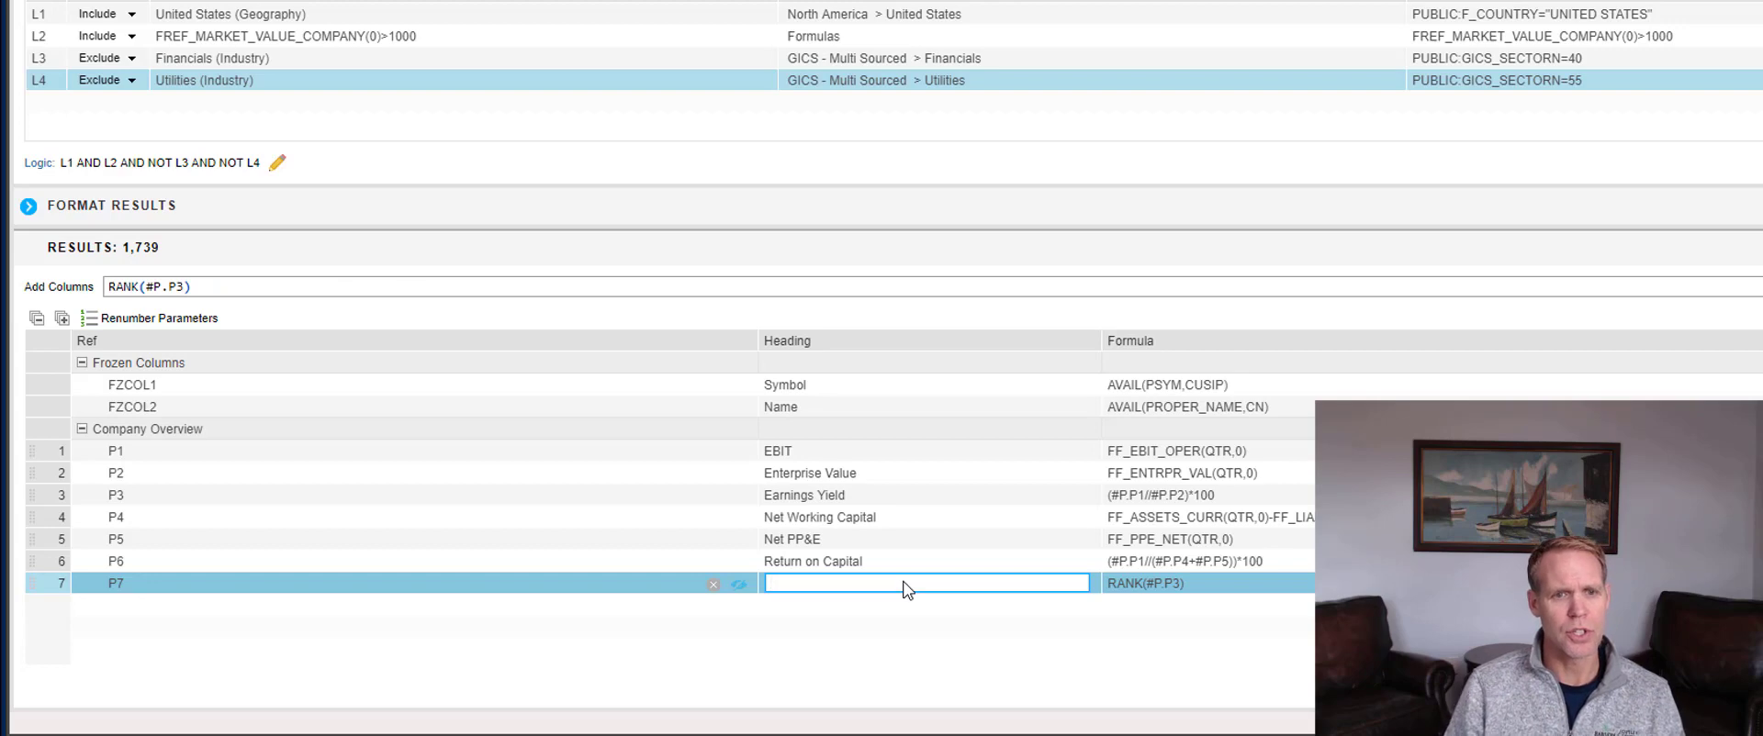
text(Ran)
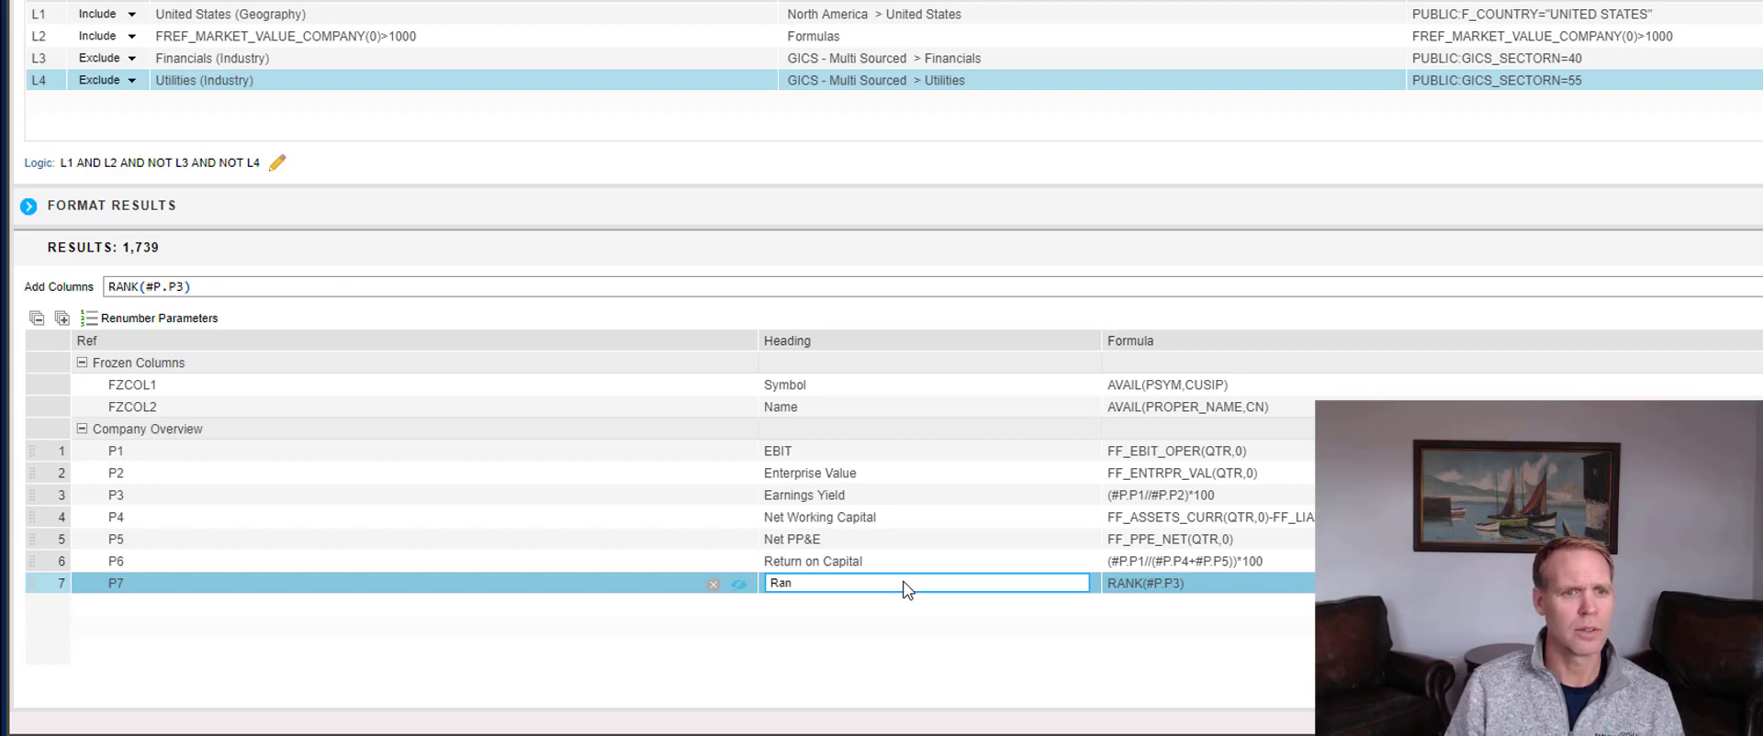
text(k b)
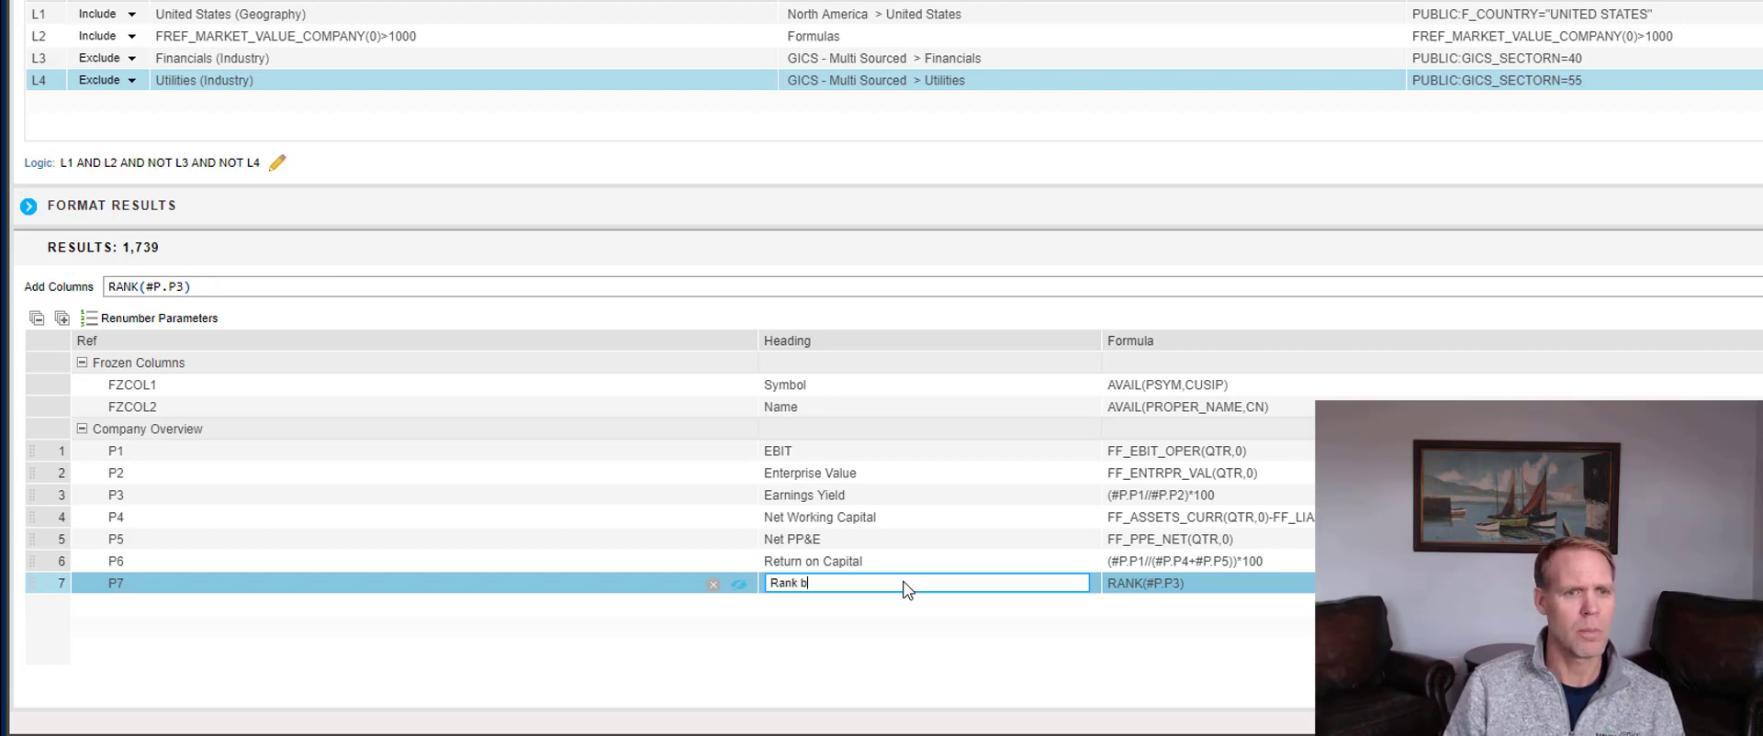
text(y Earnings Yield)
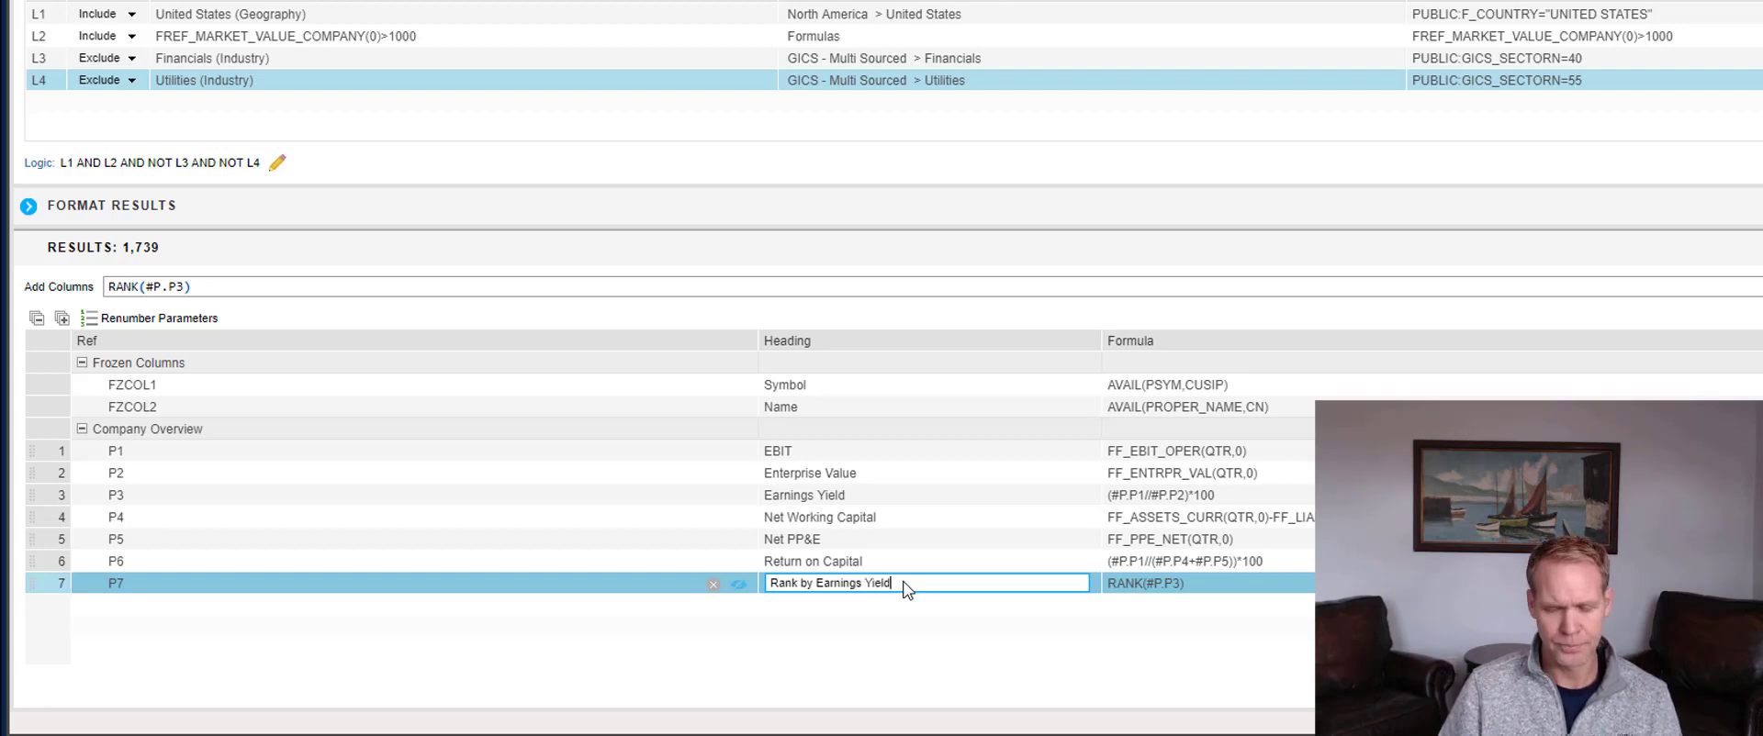
key(Return)
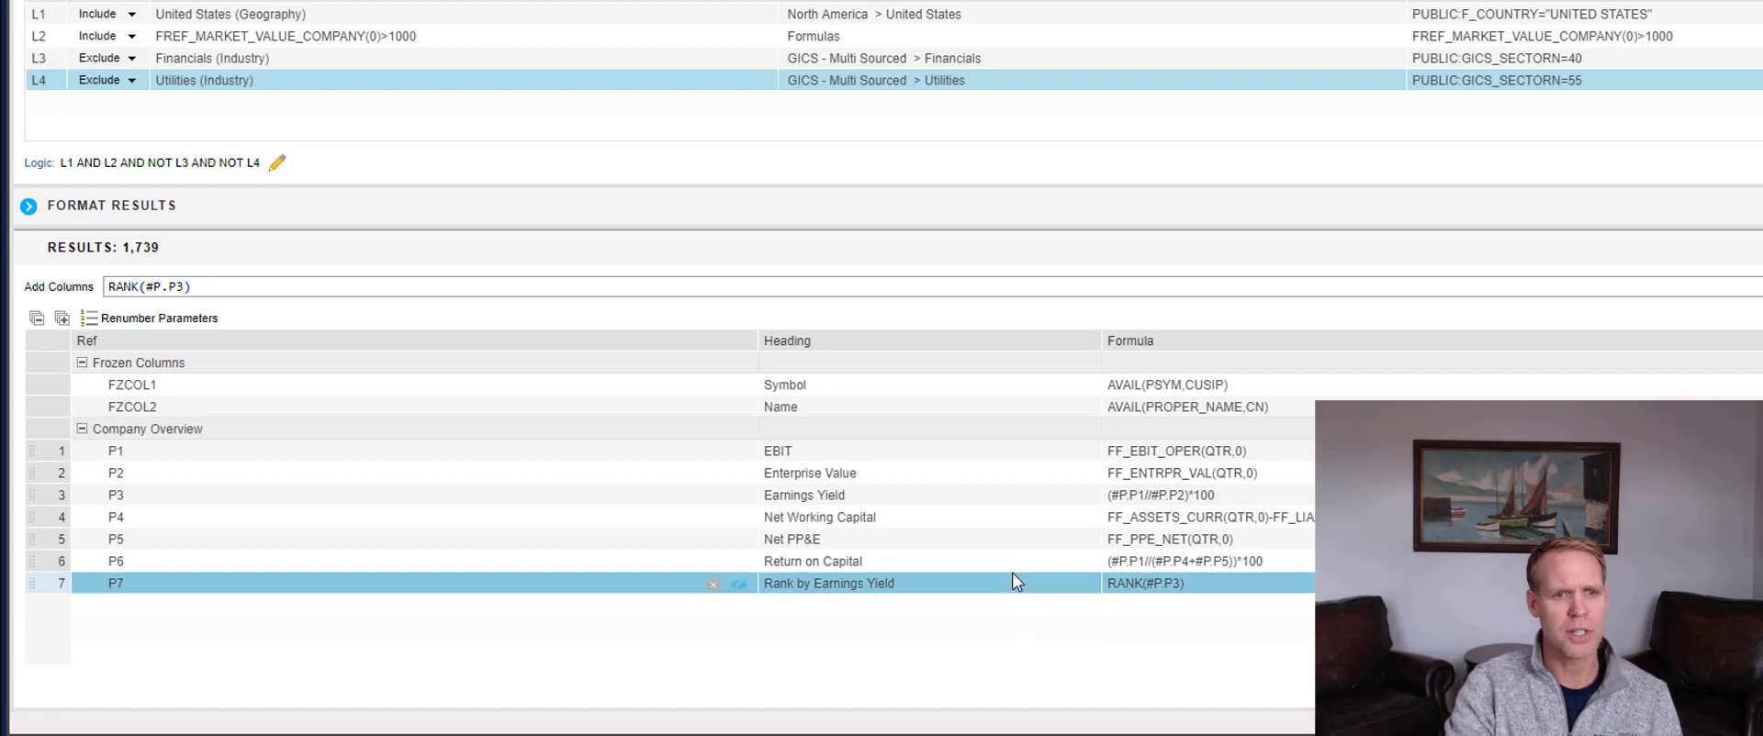
click(165, 584)
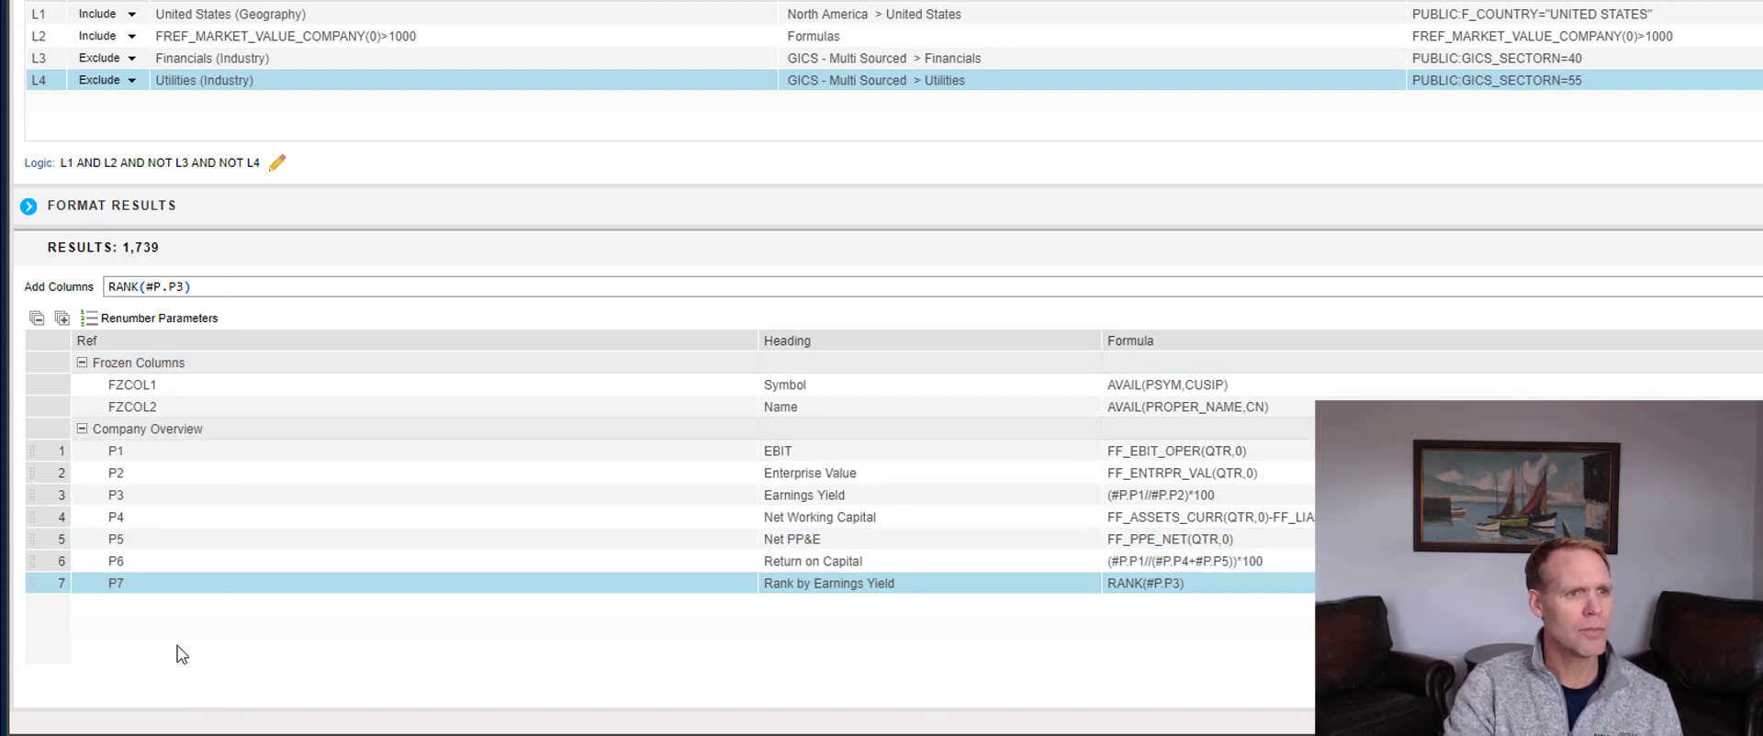
Step: Add a new column with the formula Rank(#p.p6) to rank the companies by Return on Capital
click(157, 284)
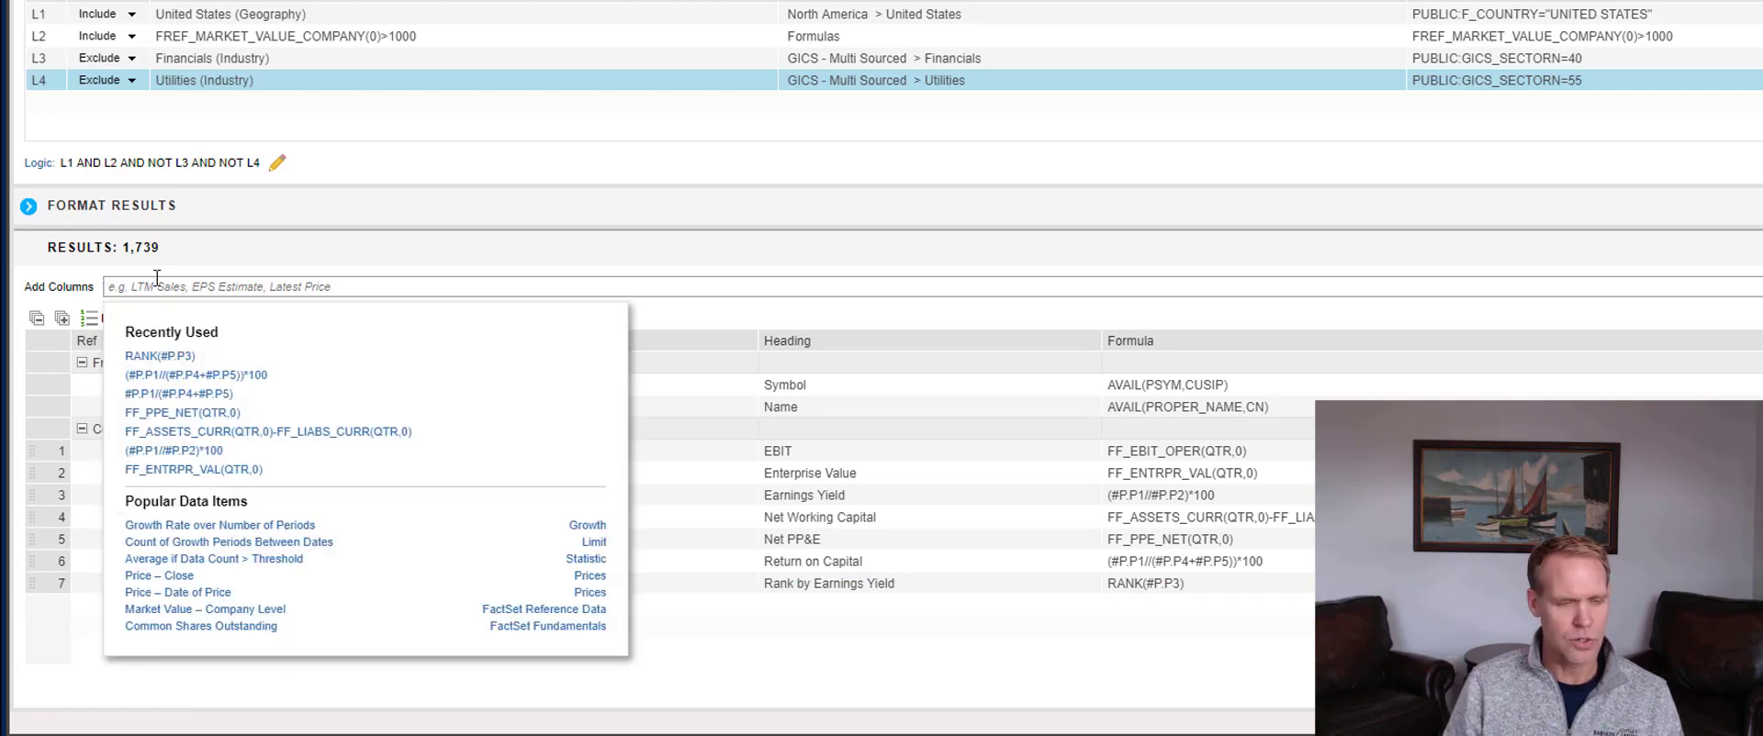
text(rank)
key(BackSpace)
key(BackSpace)
key(BackSpace)
key(BackSpace)
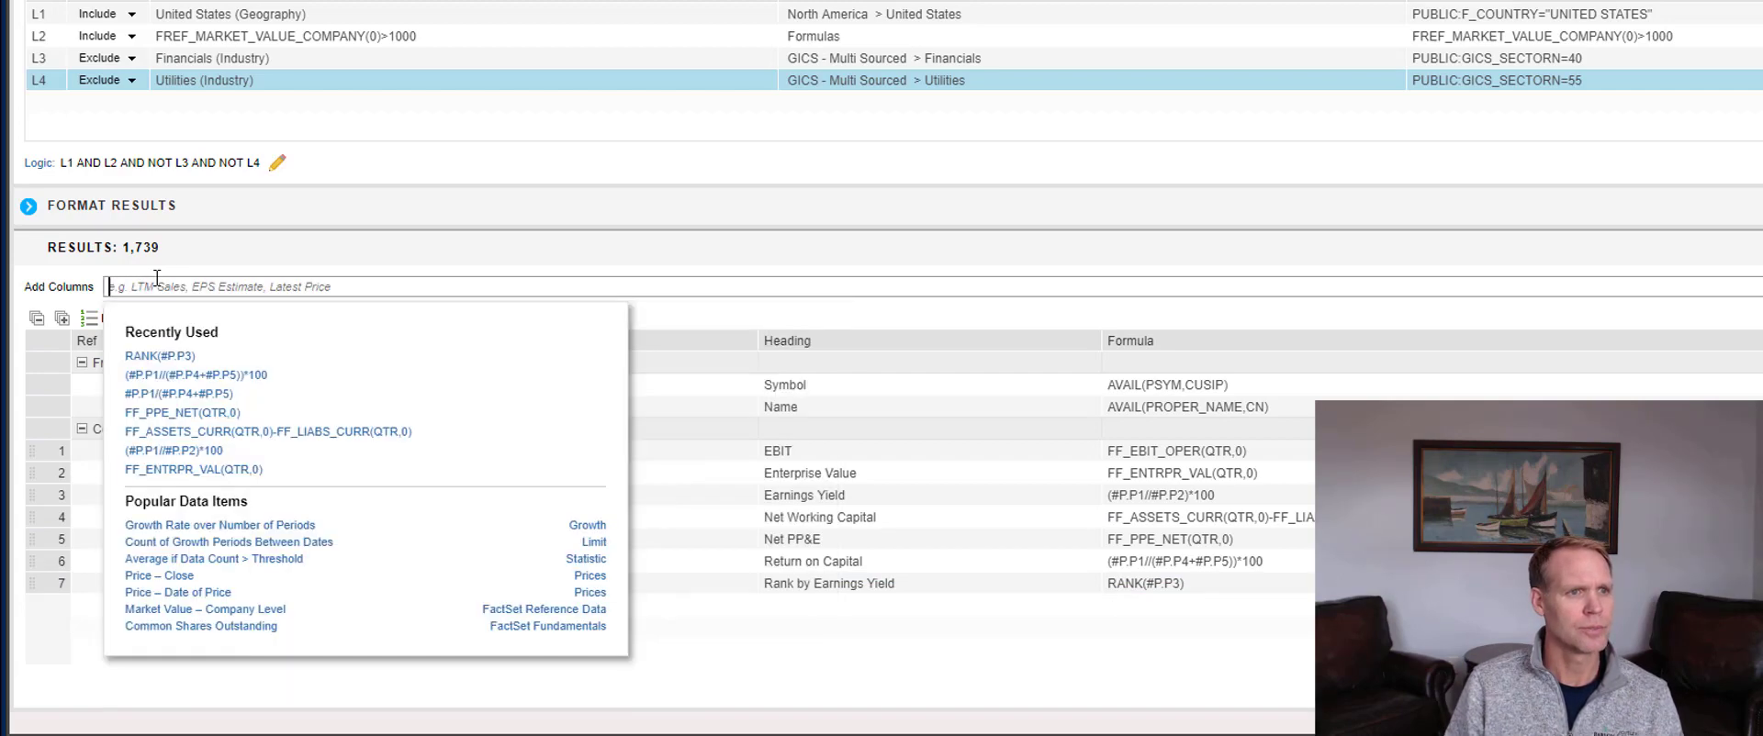
text(Rank)
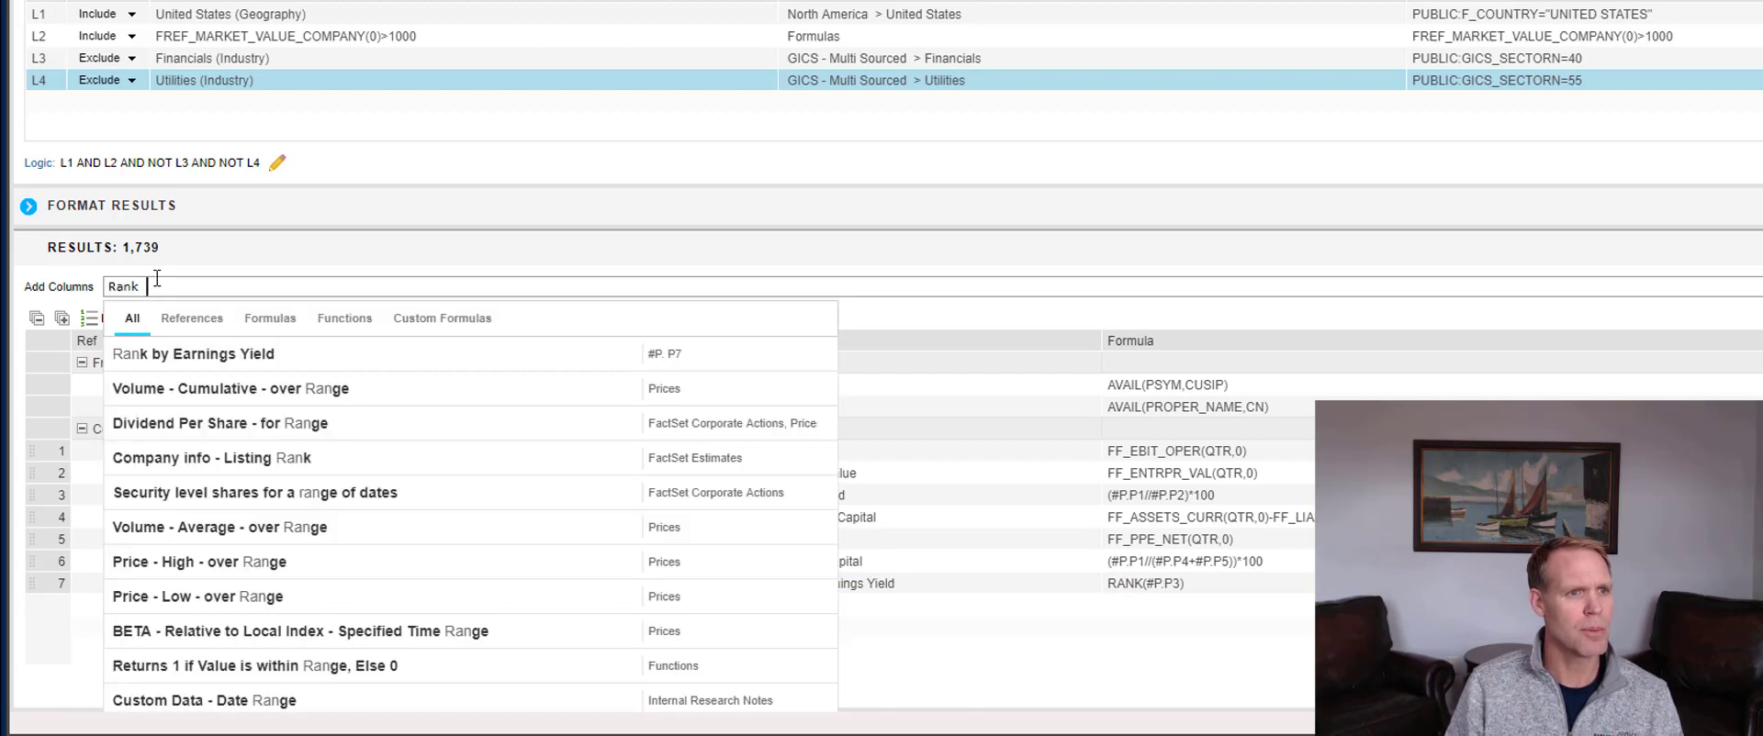
key(BackSpace)
text(()
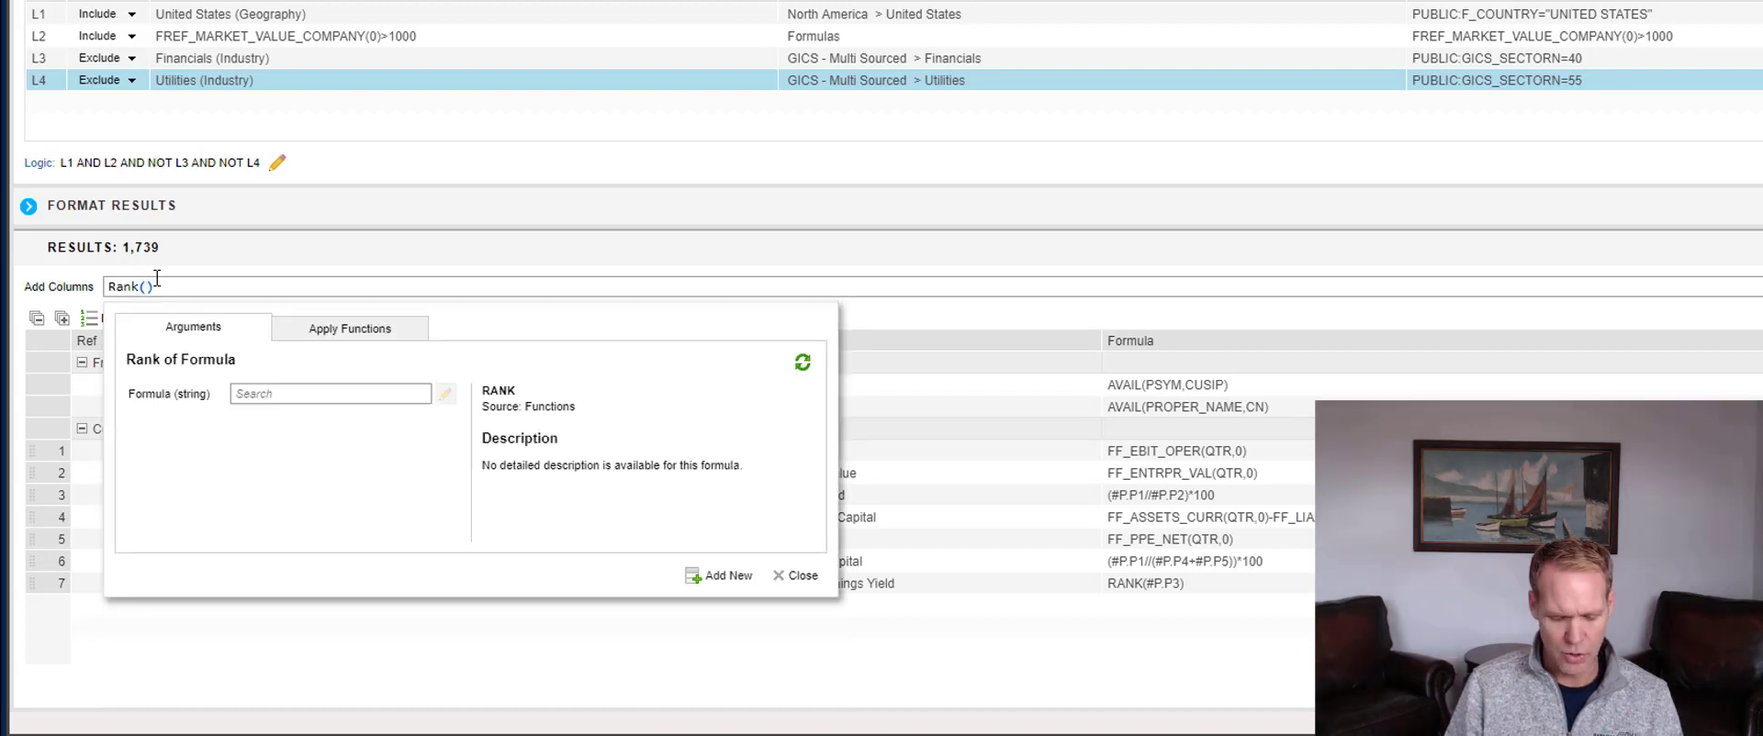
text(#p)
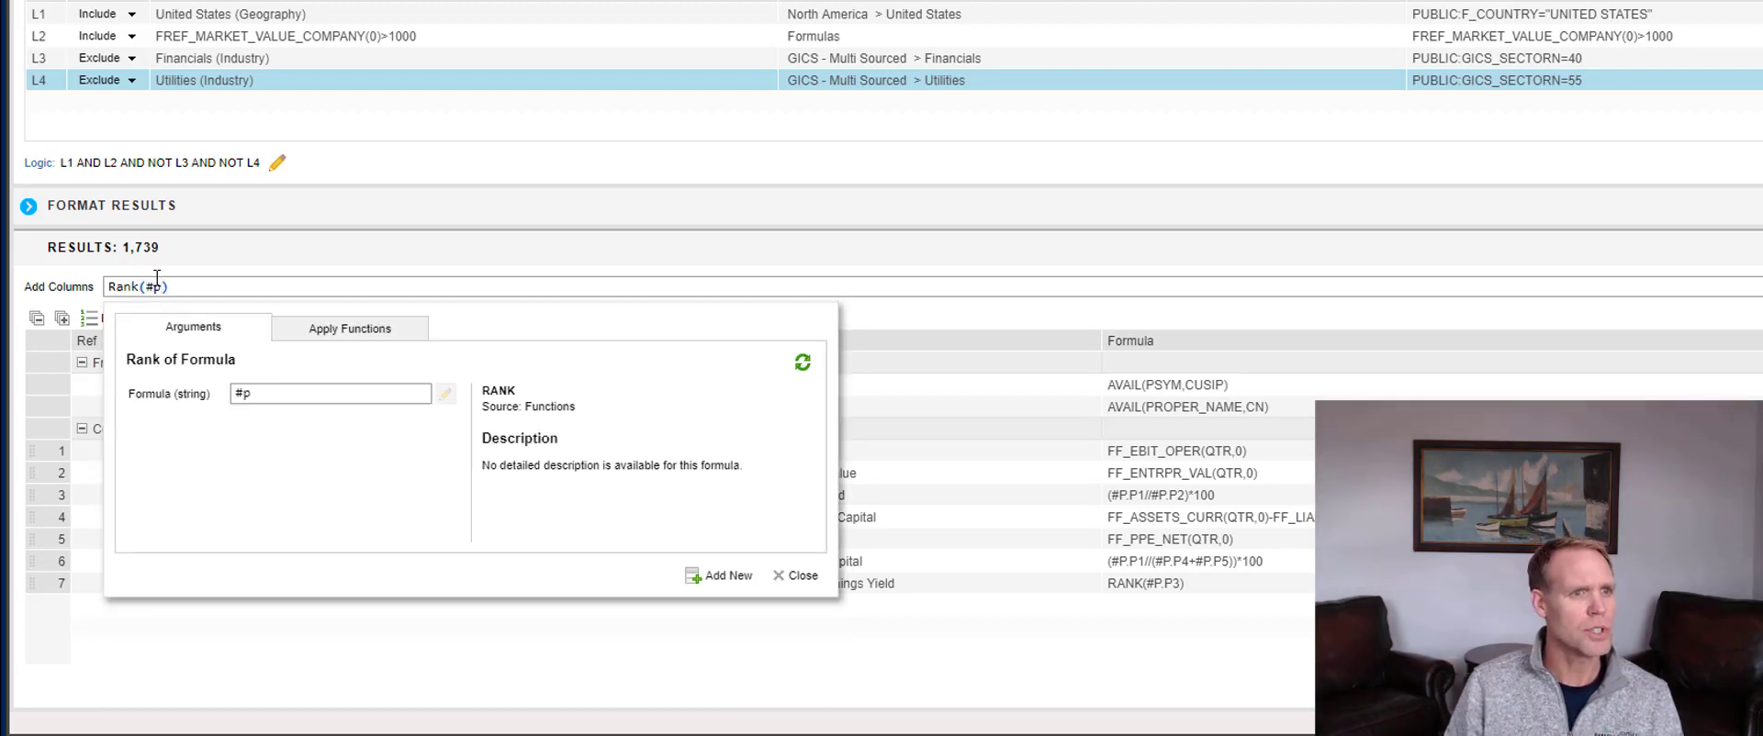
text(.p)
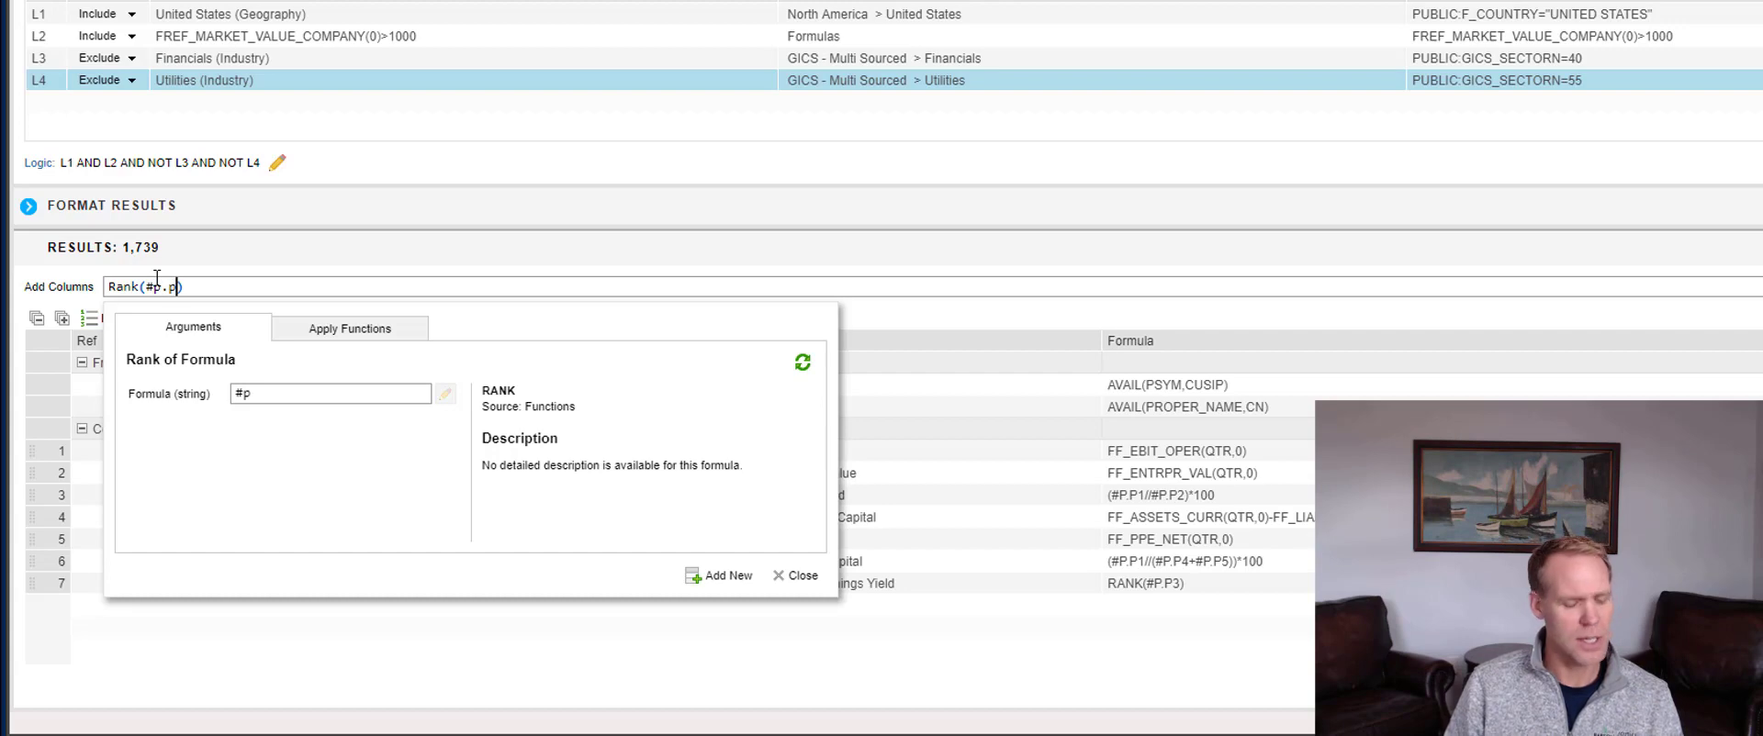
text(6)
key(Delete)
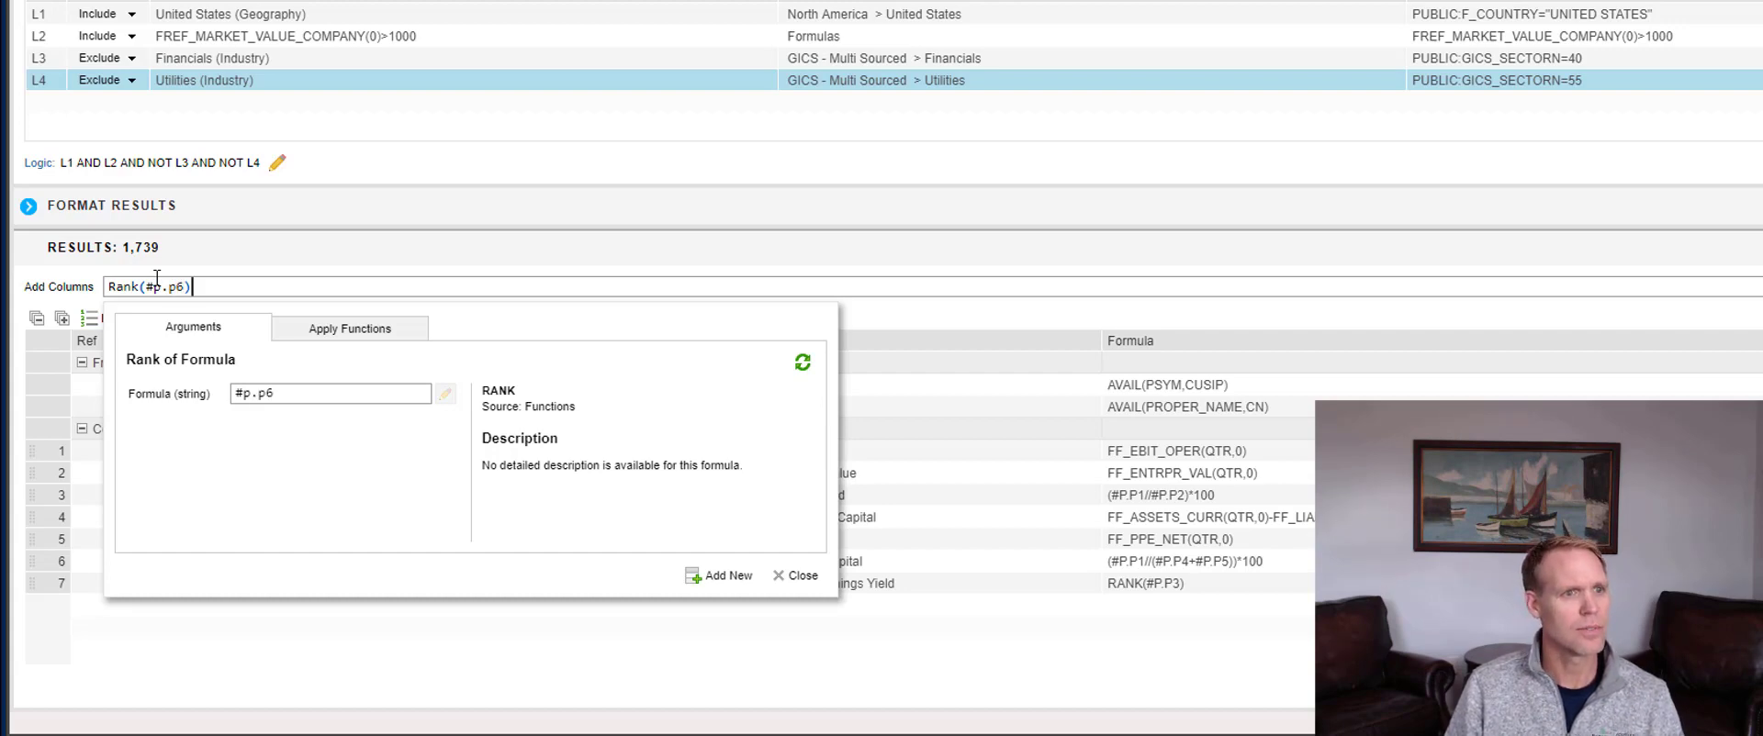
text())
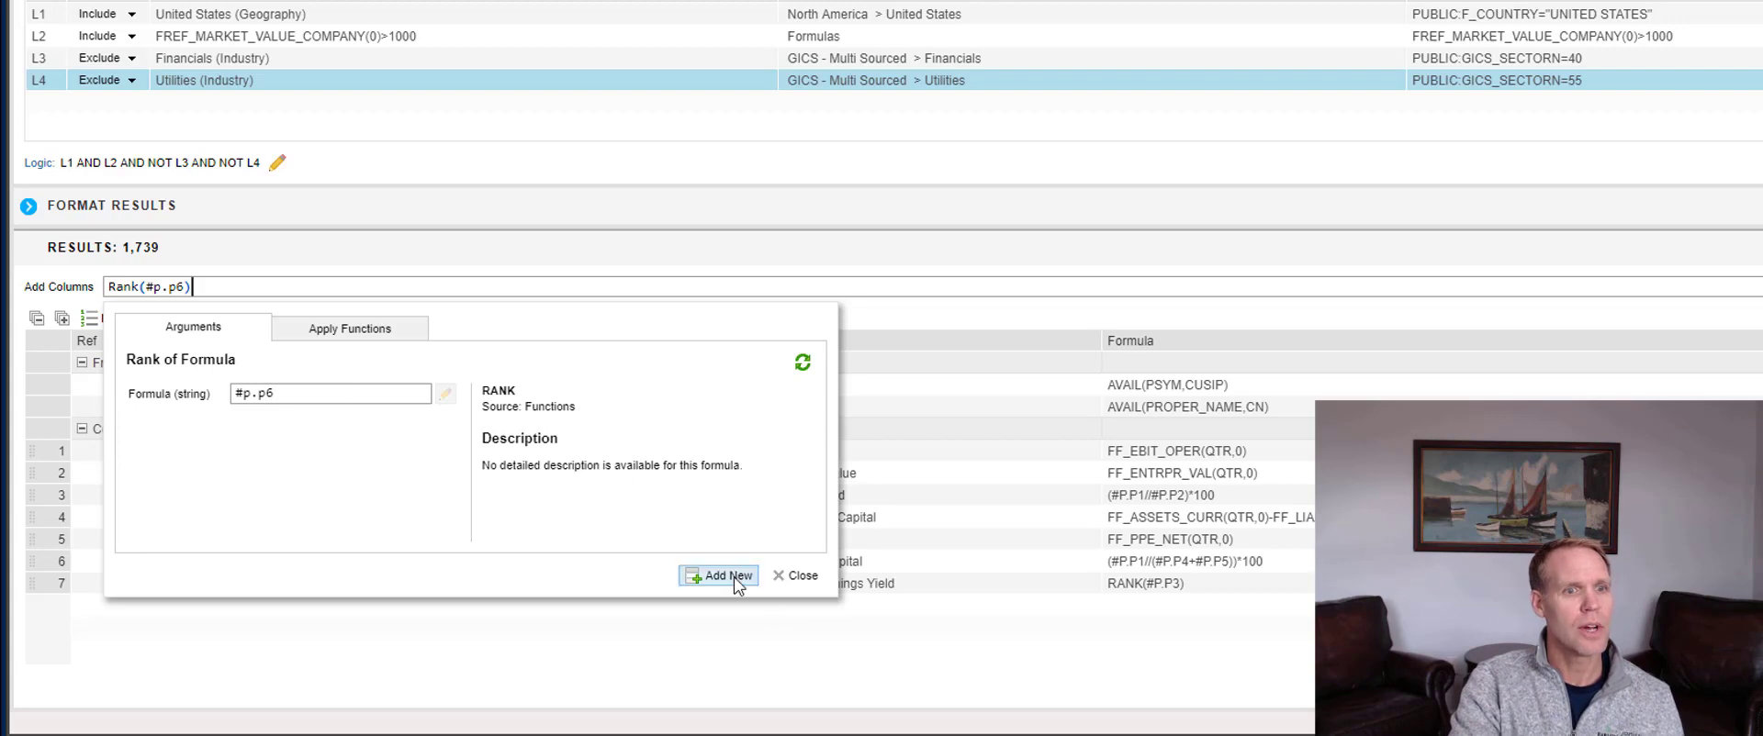
click(737, 577)
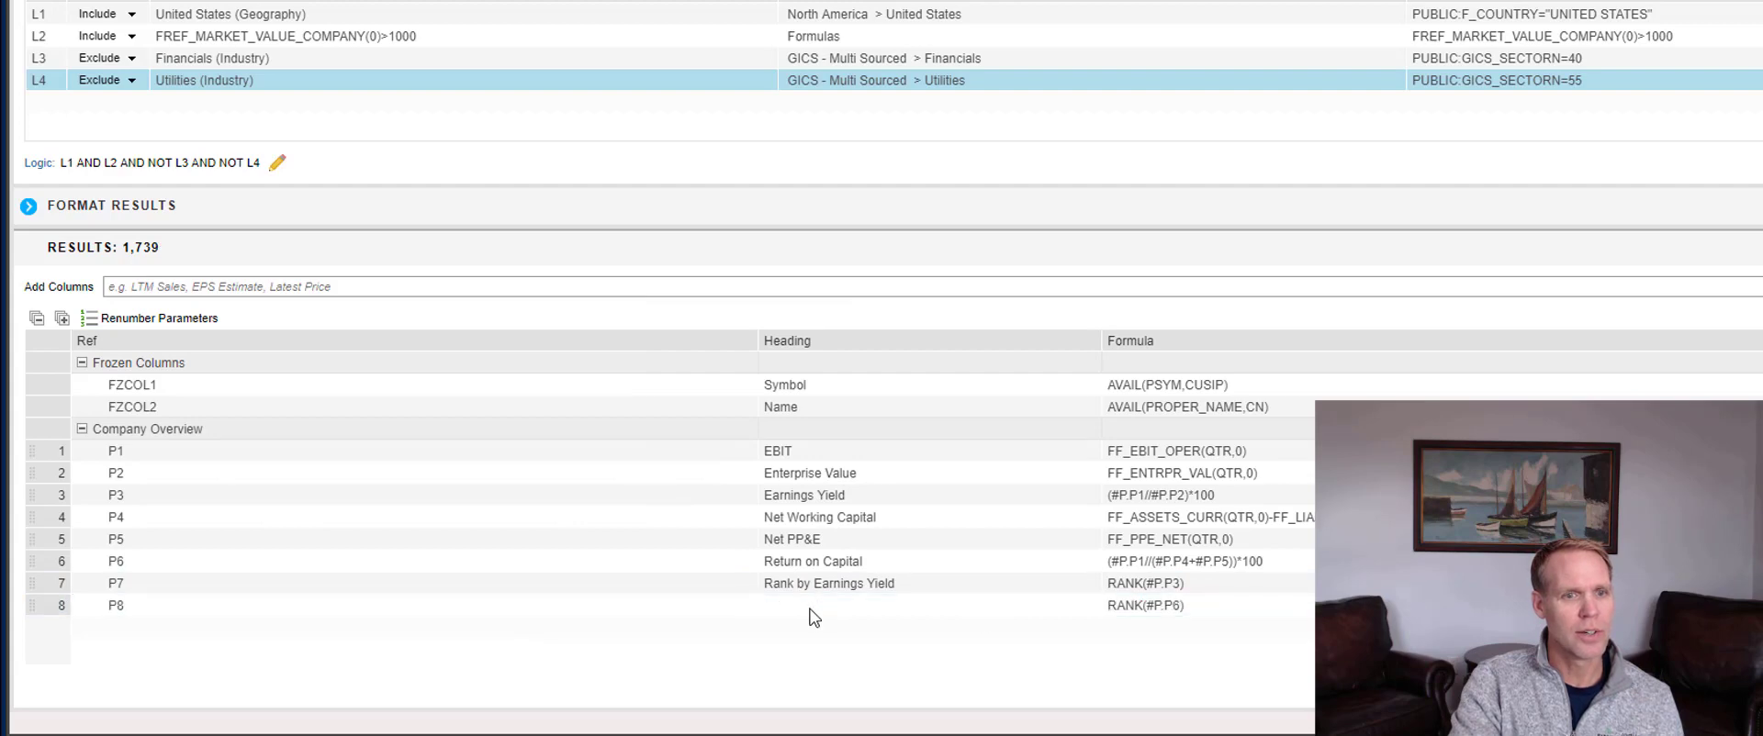
Step: Set the P8 column's heading to Rank by Return on Capital and deselect its row
click(812, 613)
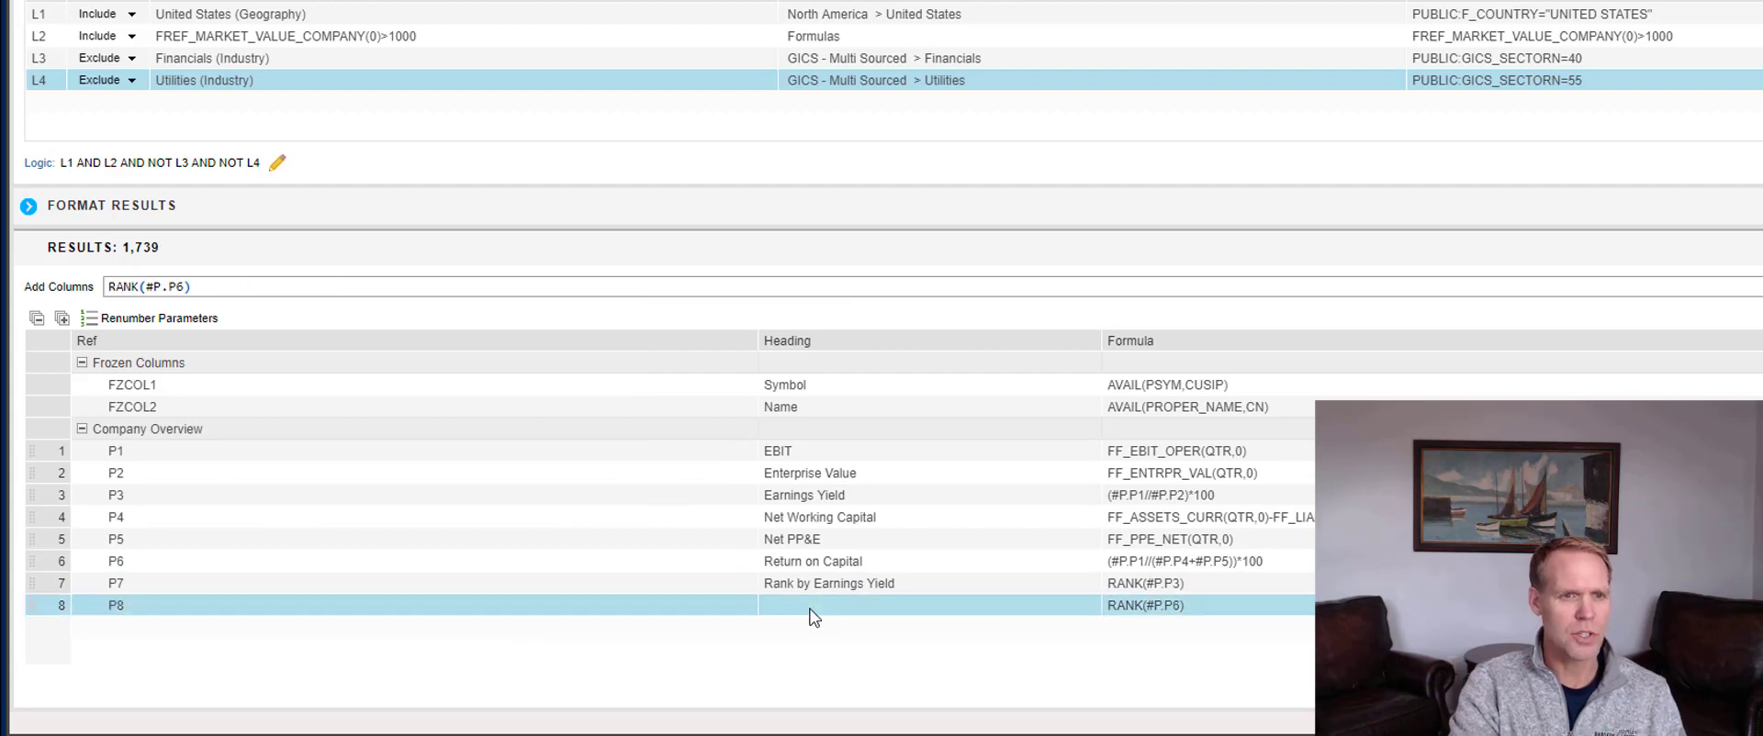
click(813, 606)
text(Rank)
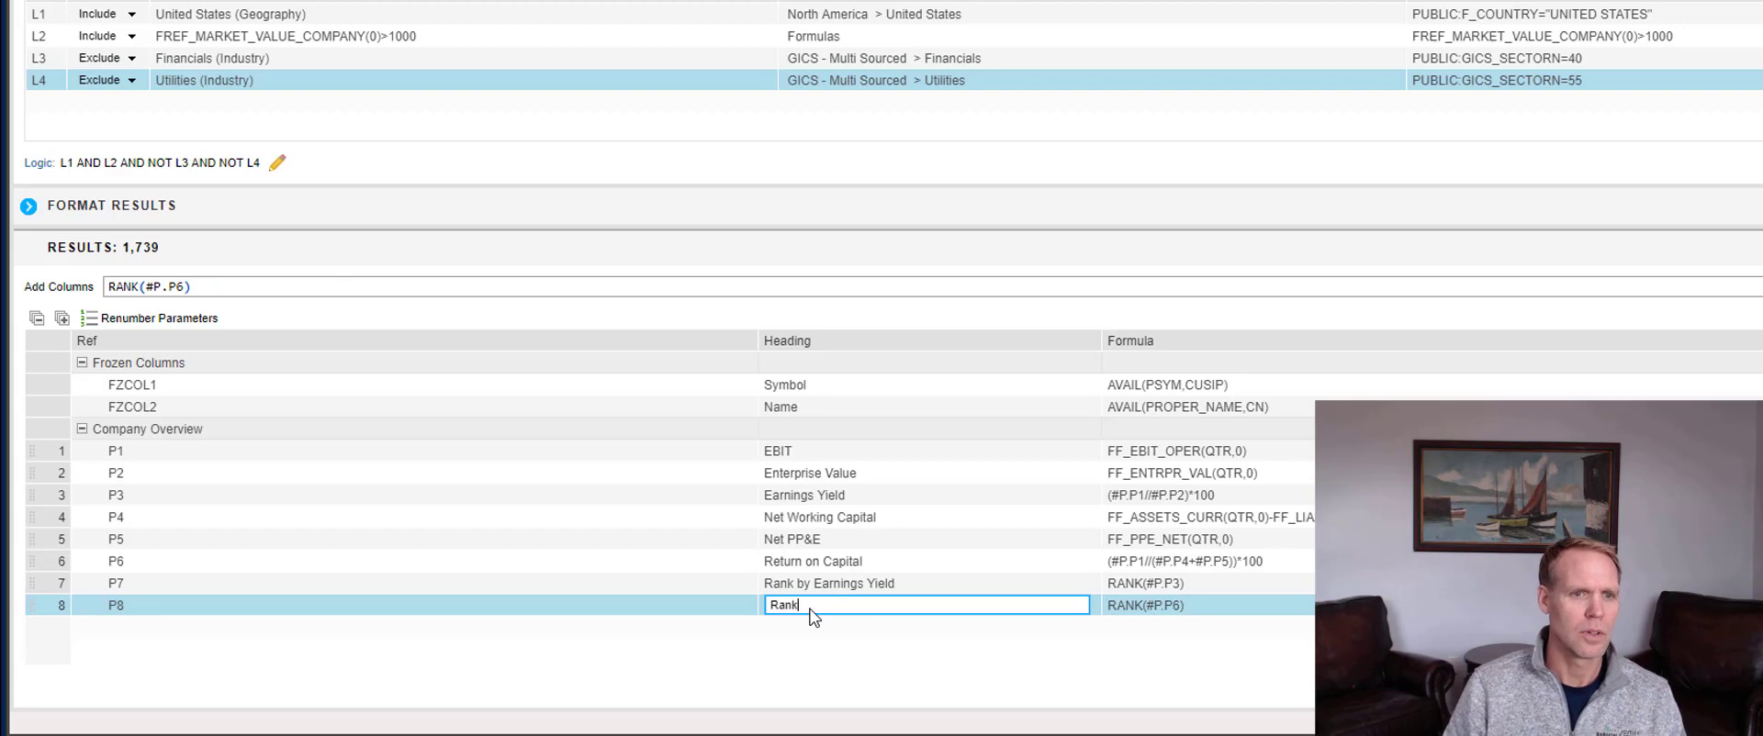
text( by R)
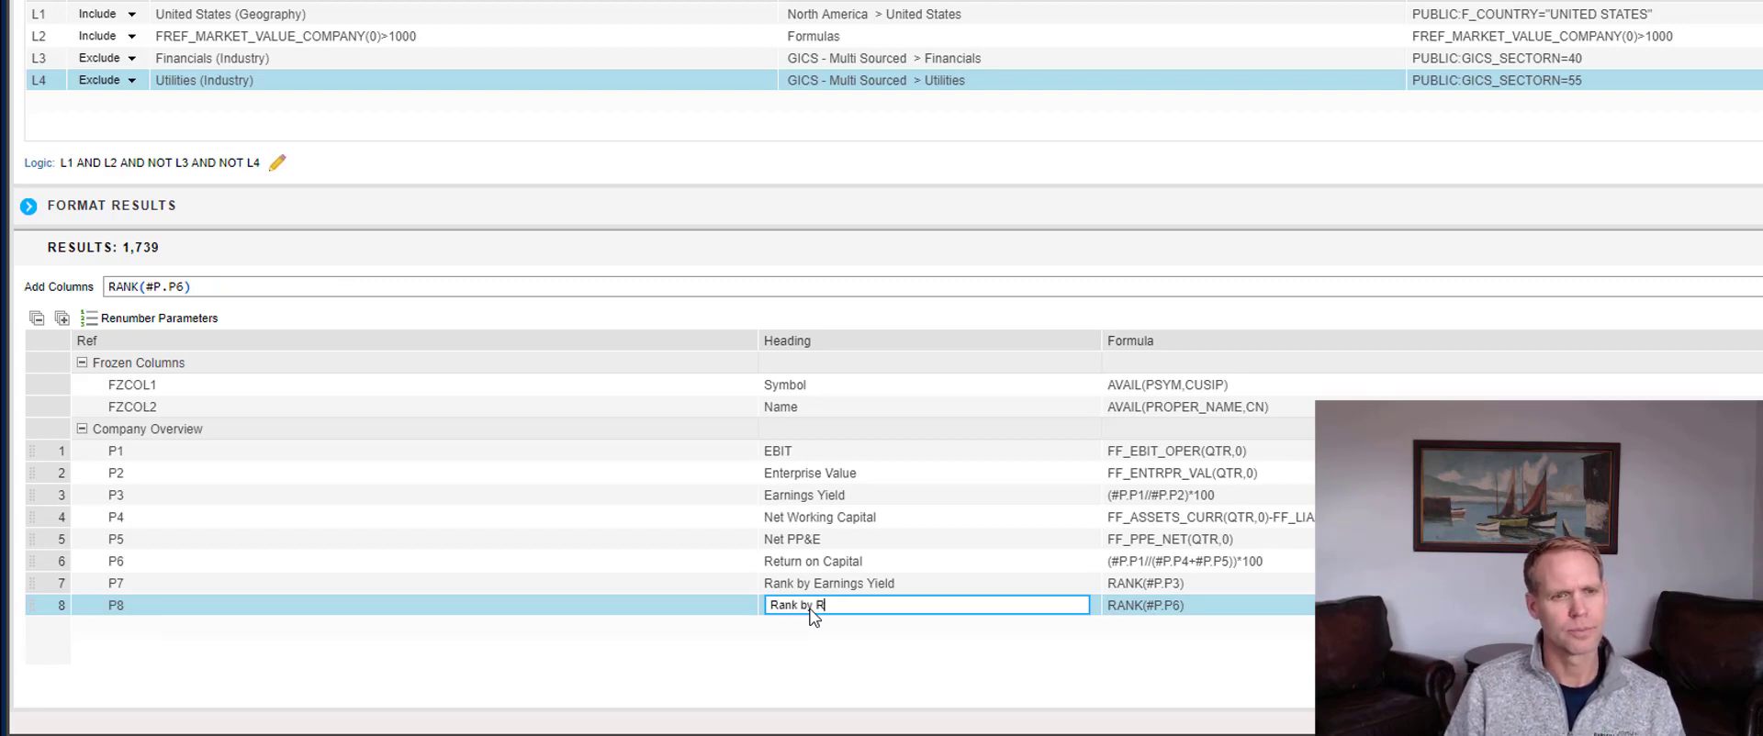
text(eturn on Capital)
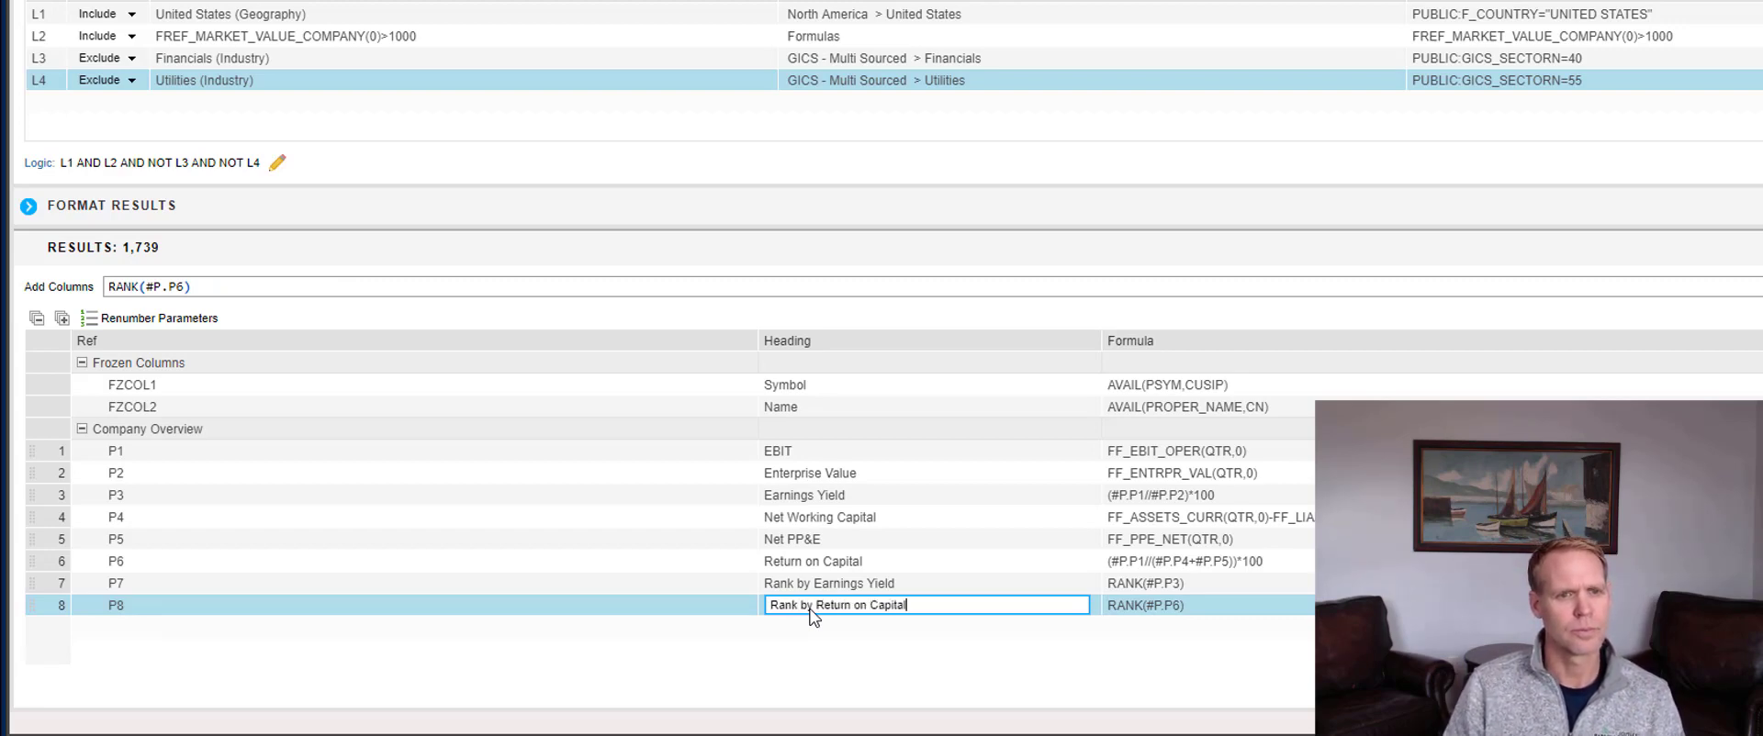
key(Return)
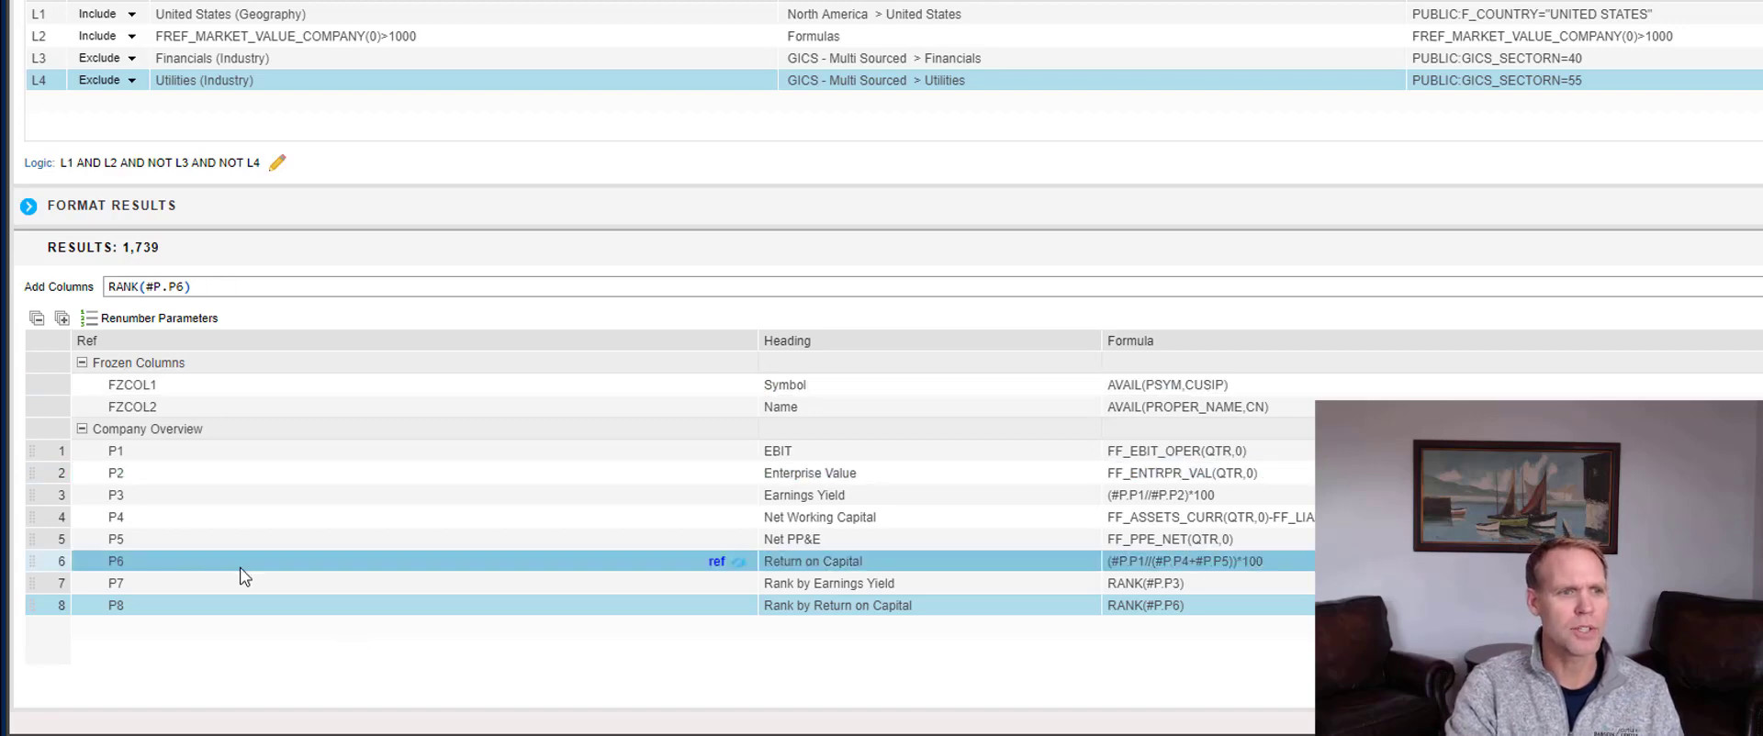
click(255, 651)
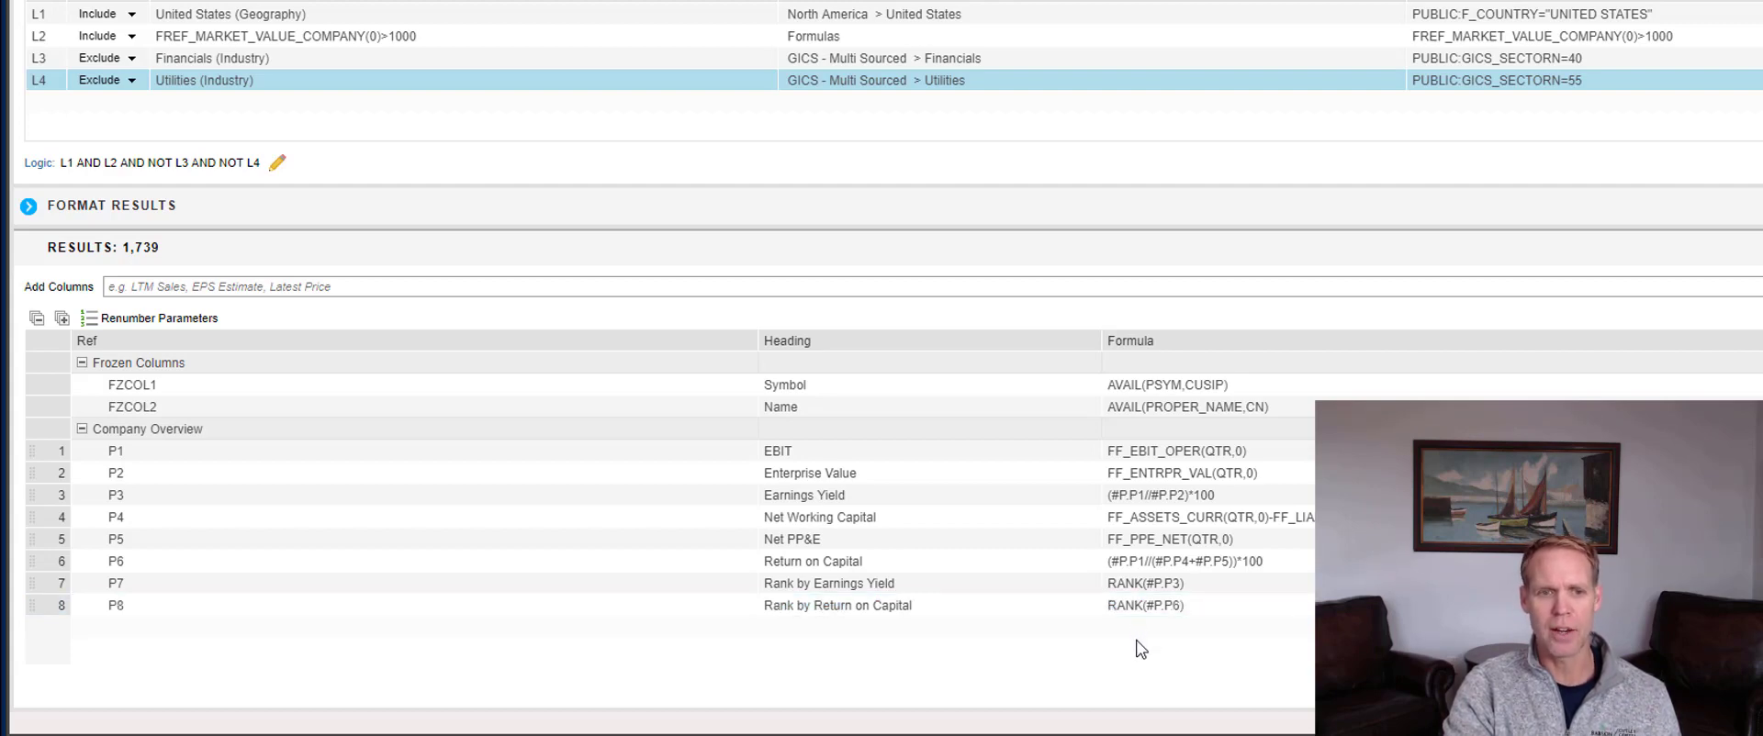
Step: Enter RANK(-(#P.P7+#P.P8)) as a new column formula to rank companies by the sum of both ranks
click(179, 287)
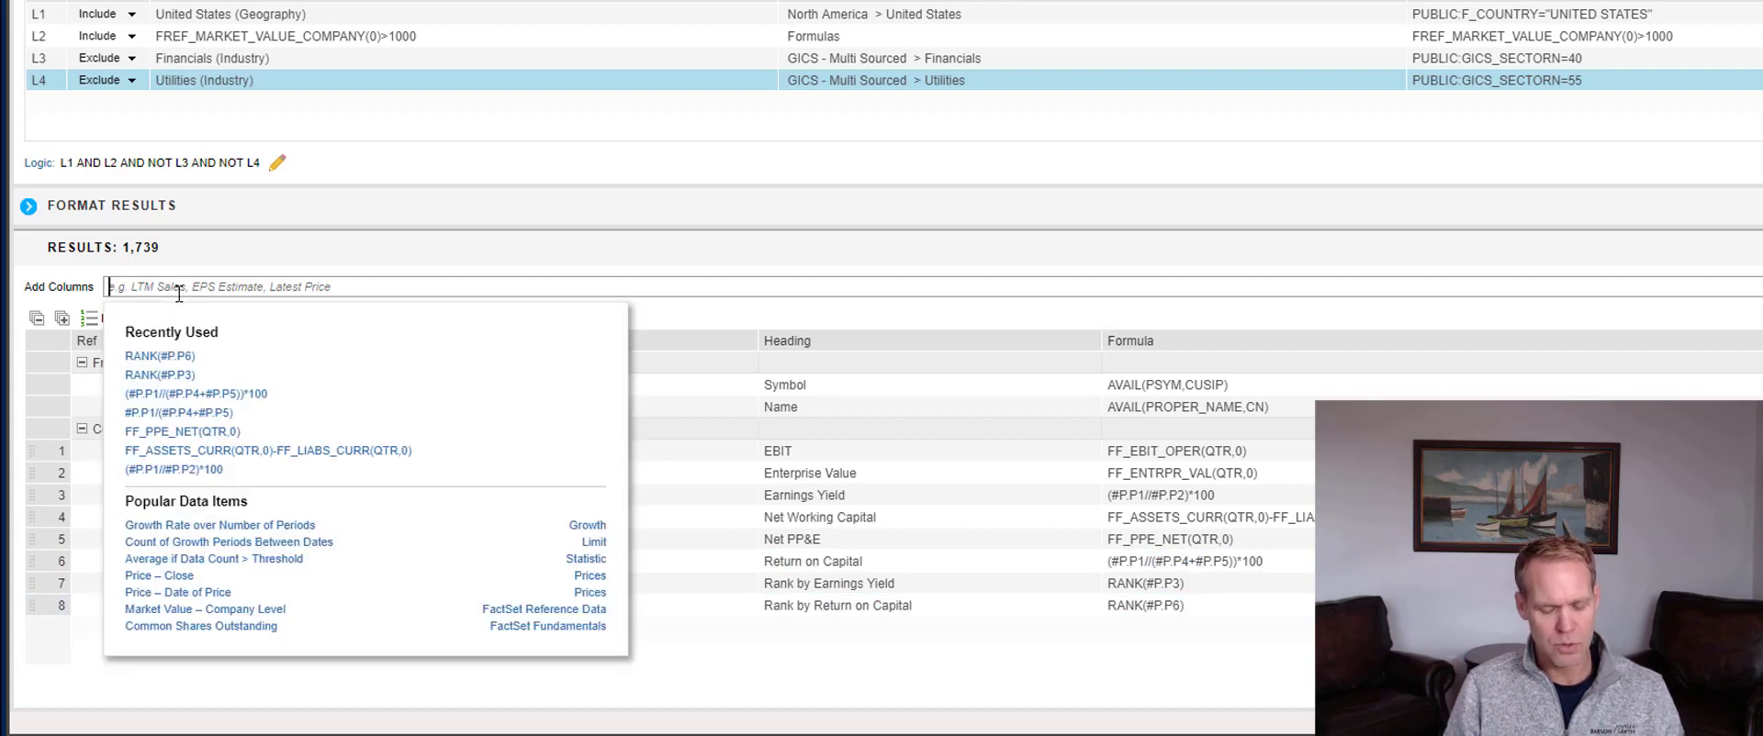
text(RANK)
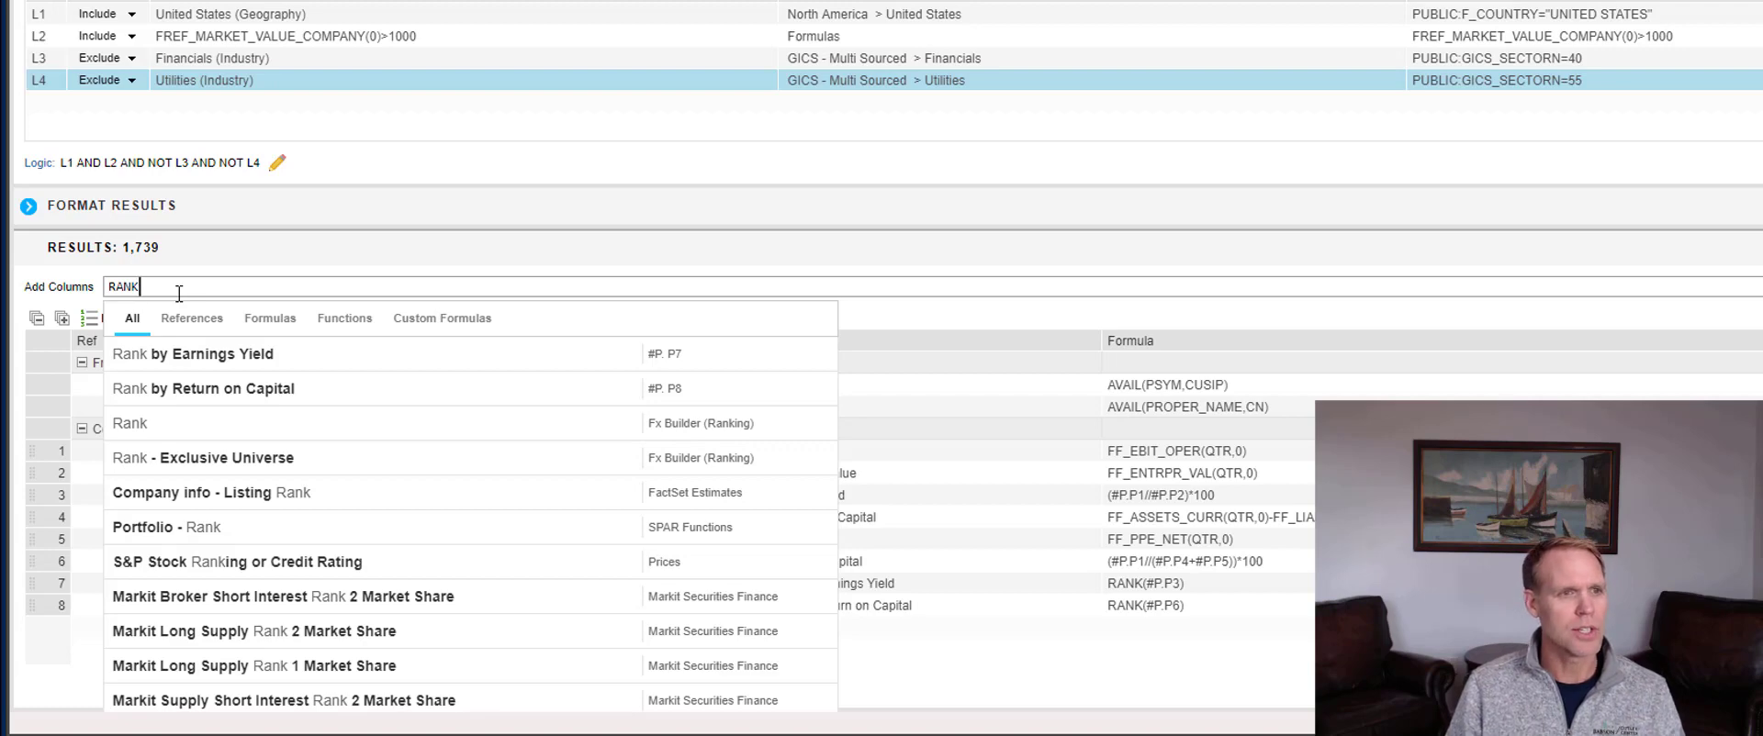
text((-)
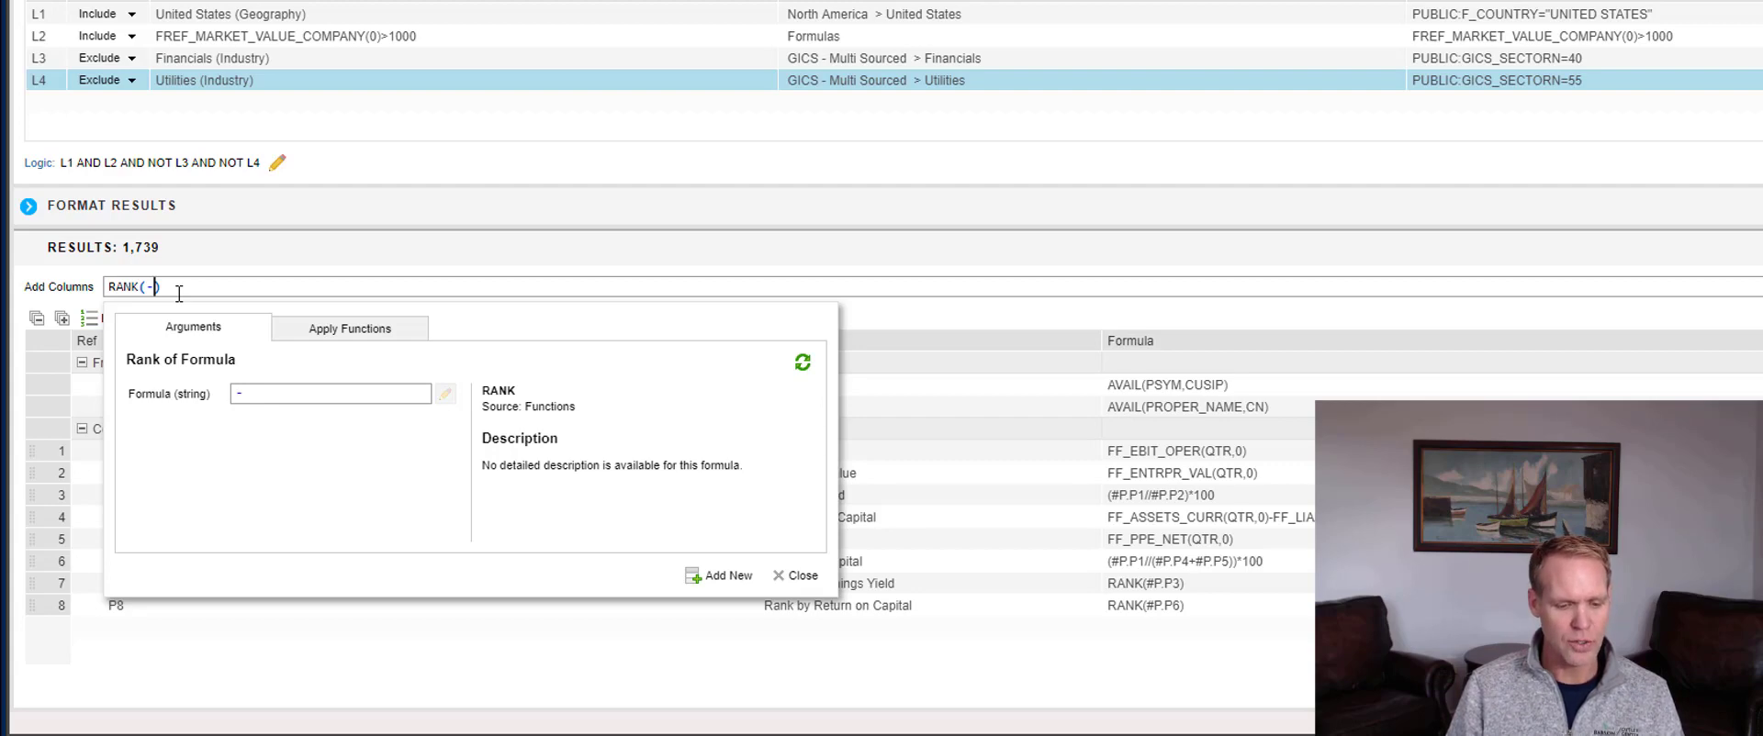
text(()
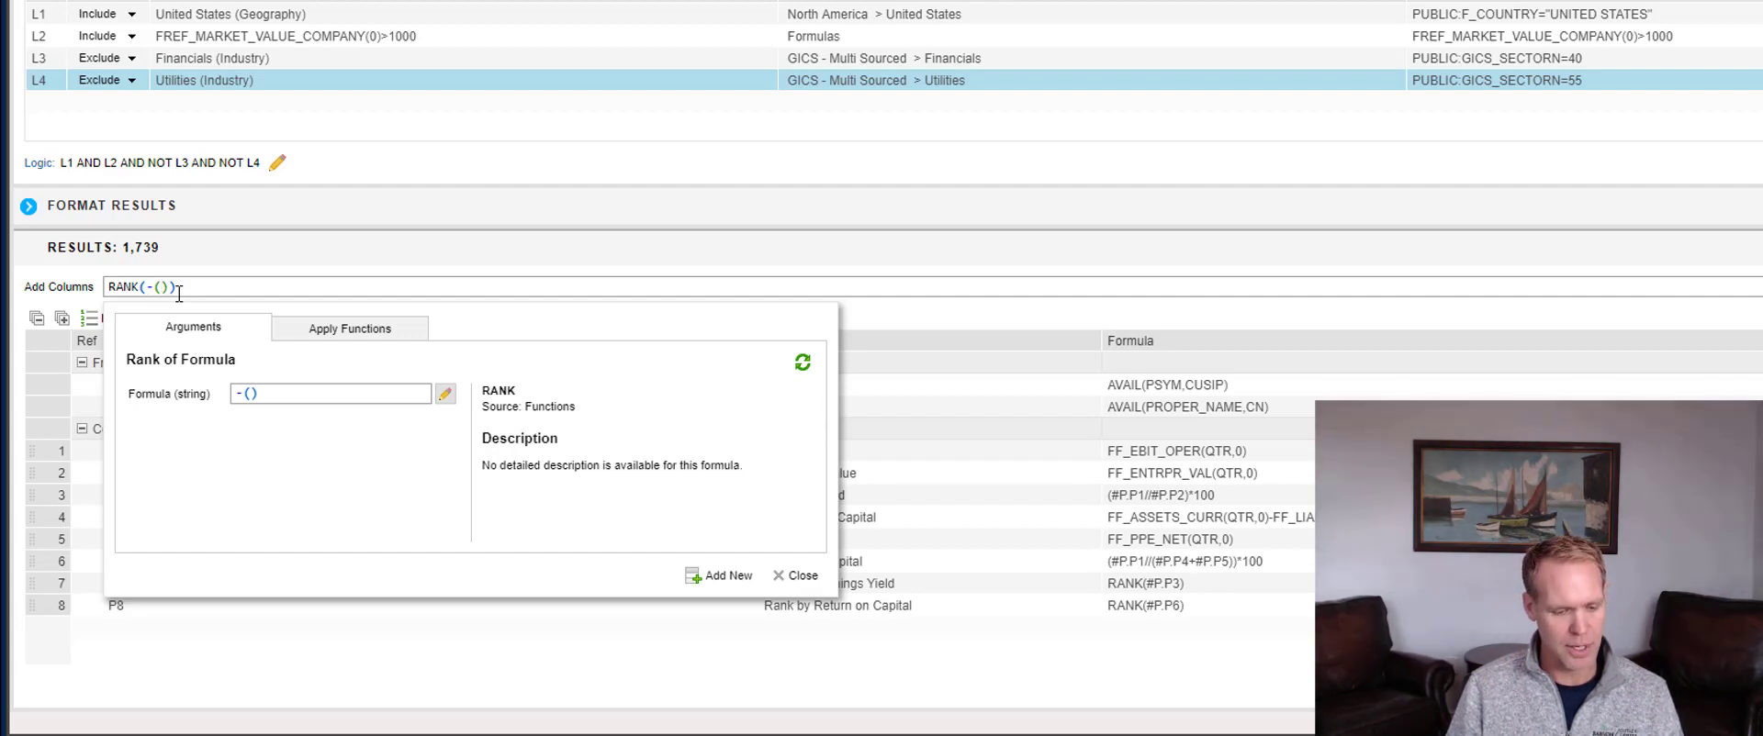
text(#P.)
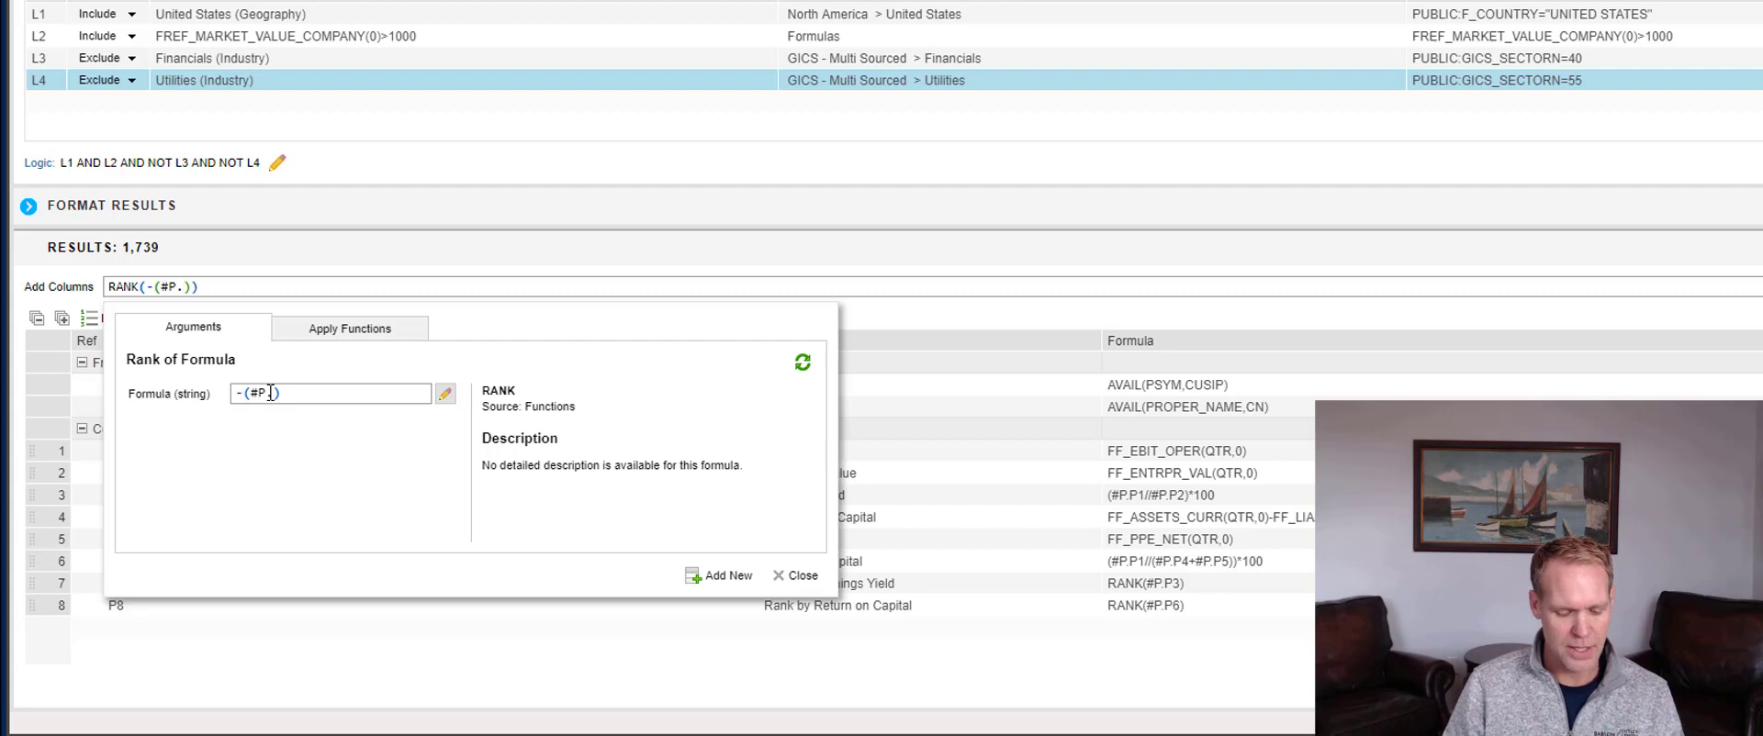
text(P7)
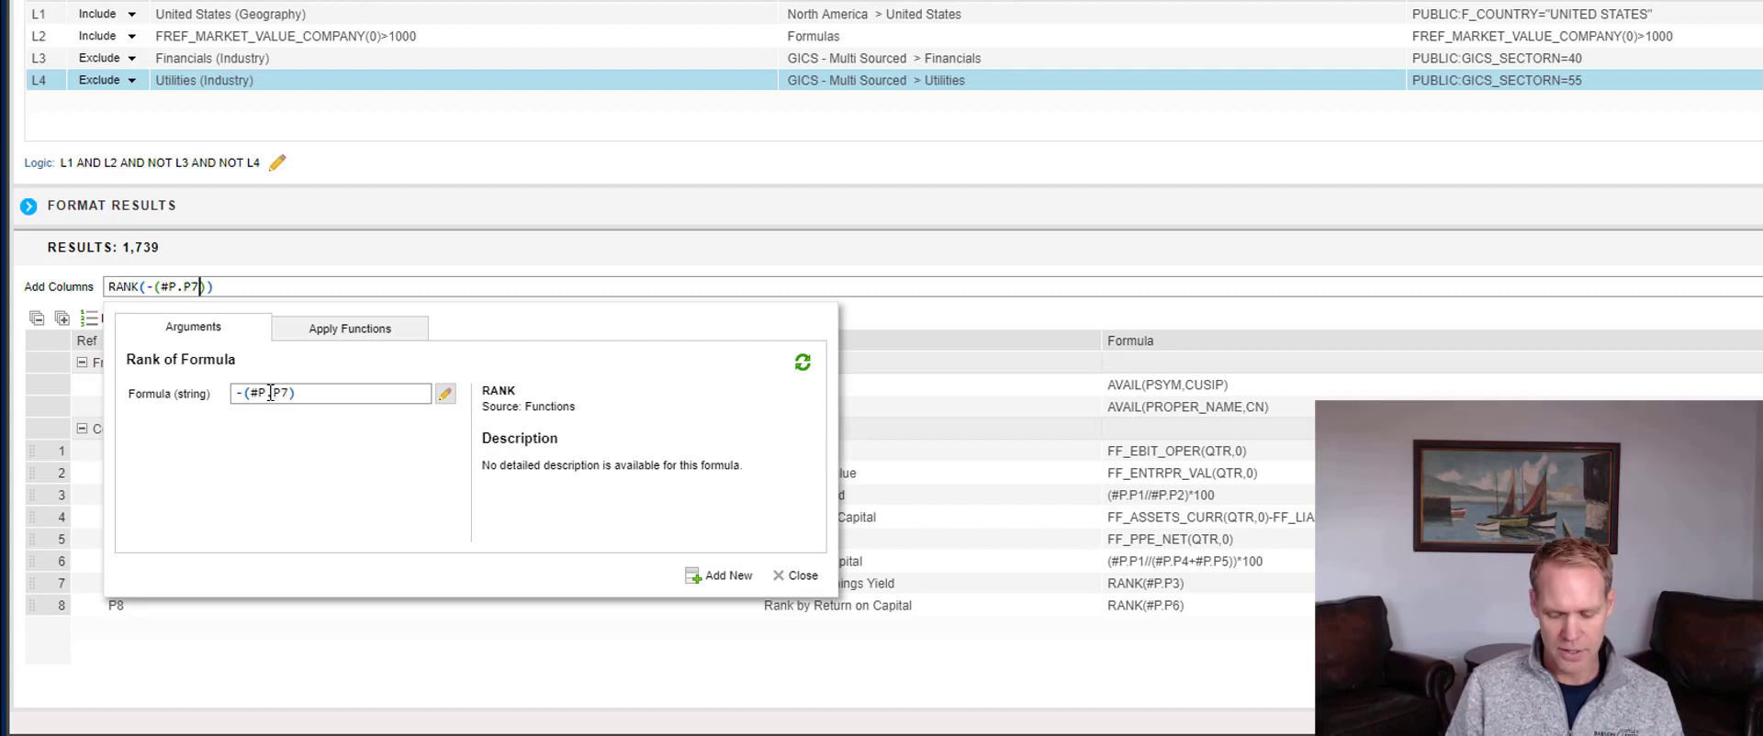
text(+)
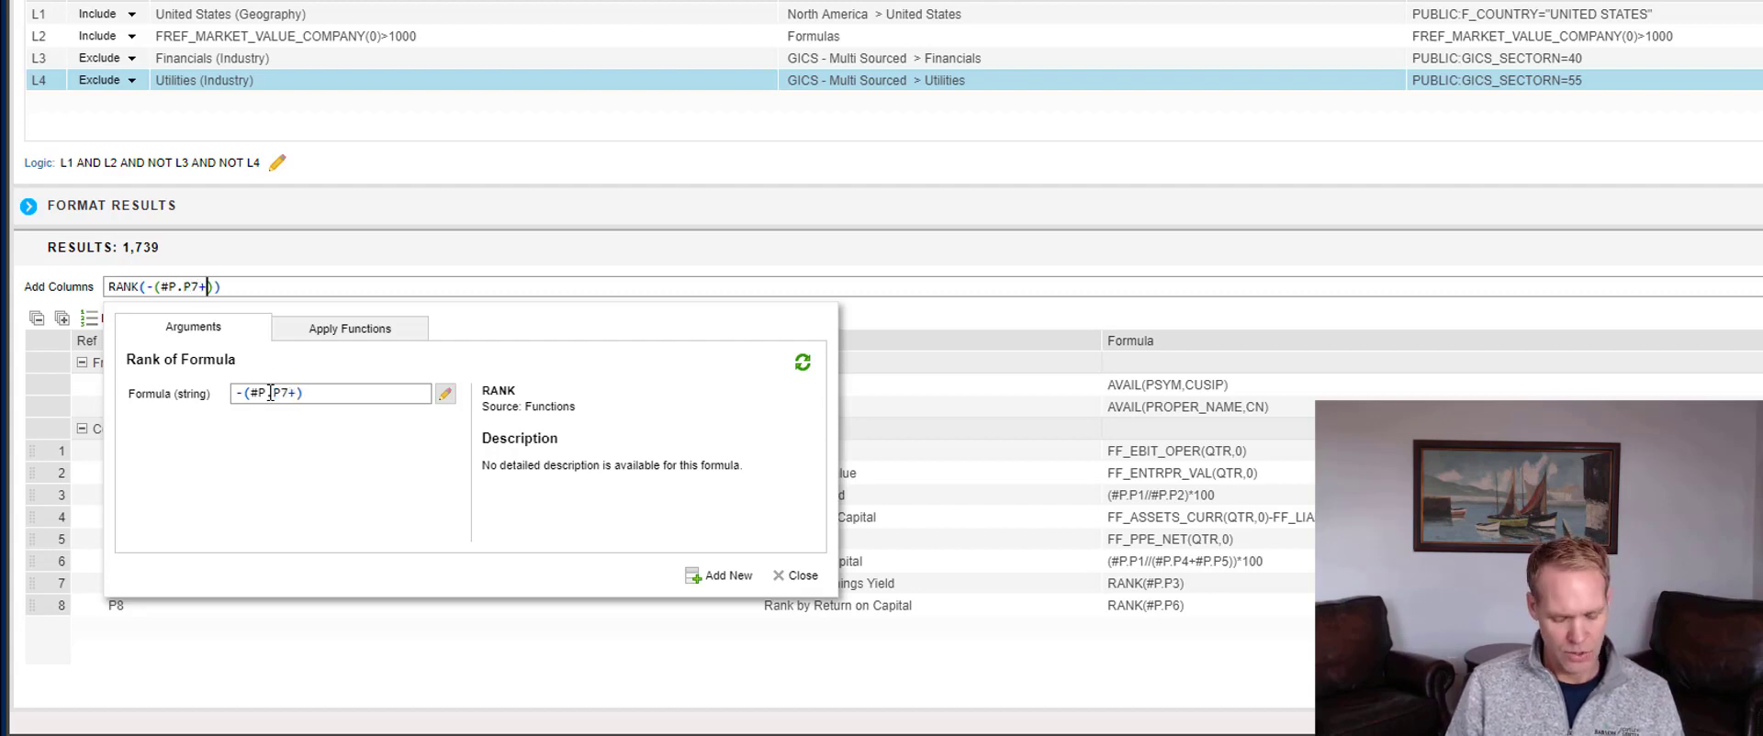
text(#)
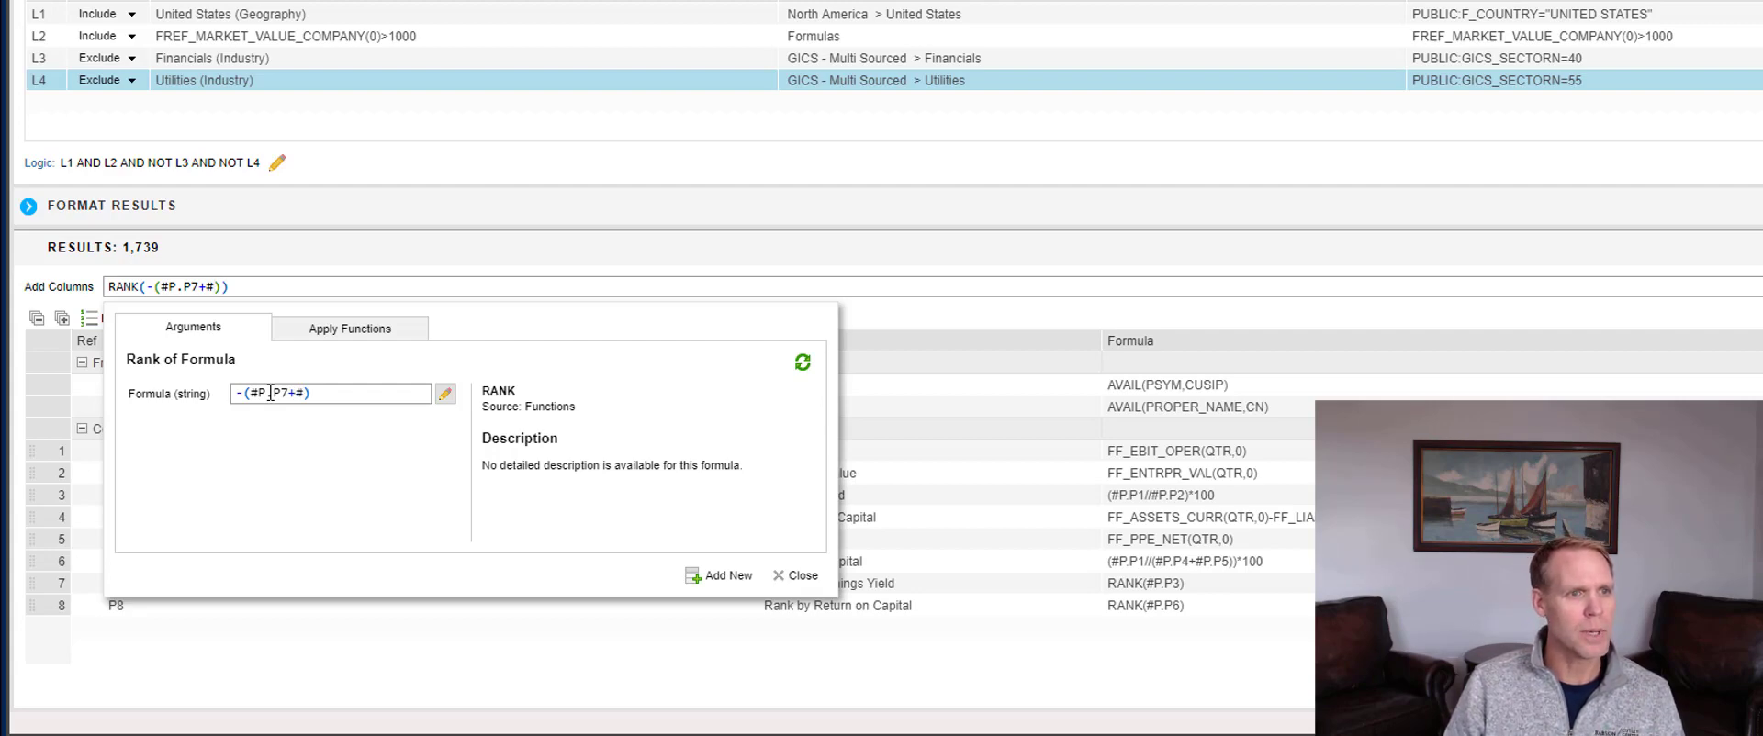
text(P.P)
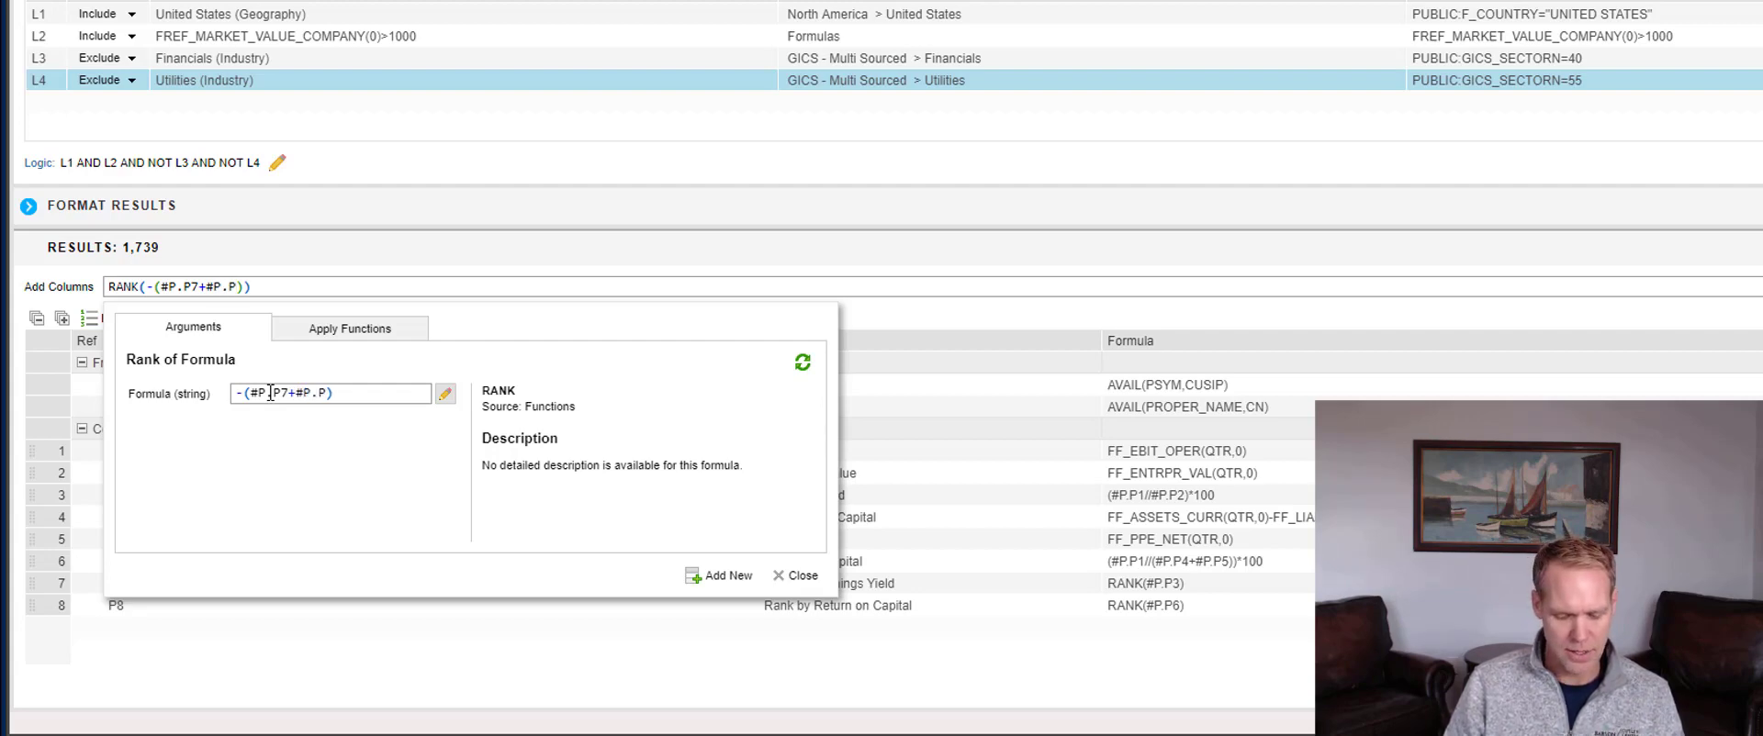
text(8)
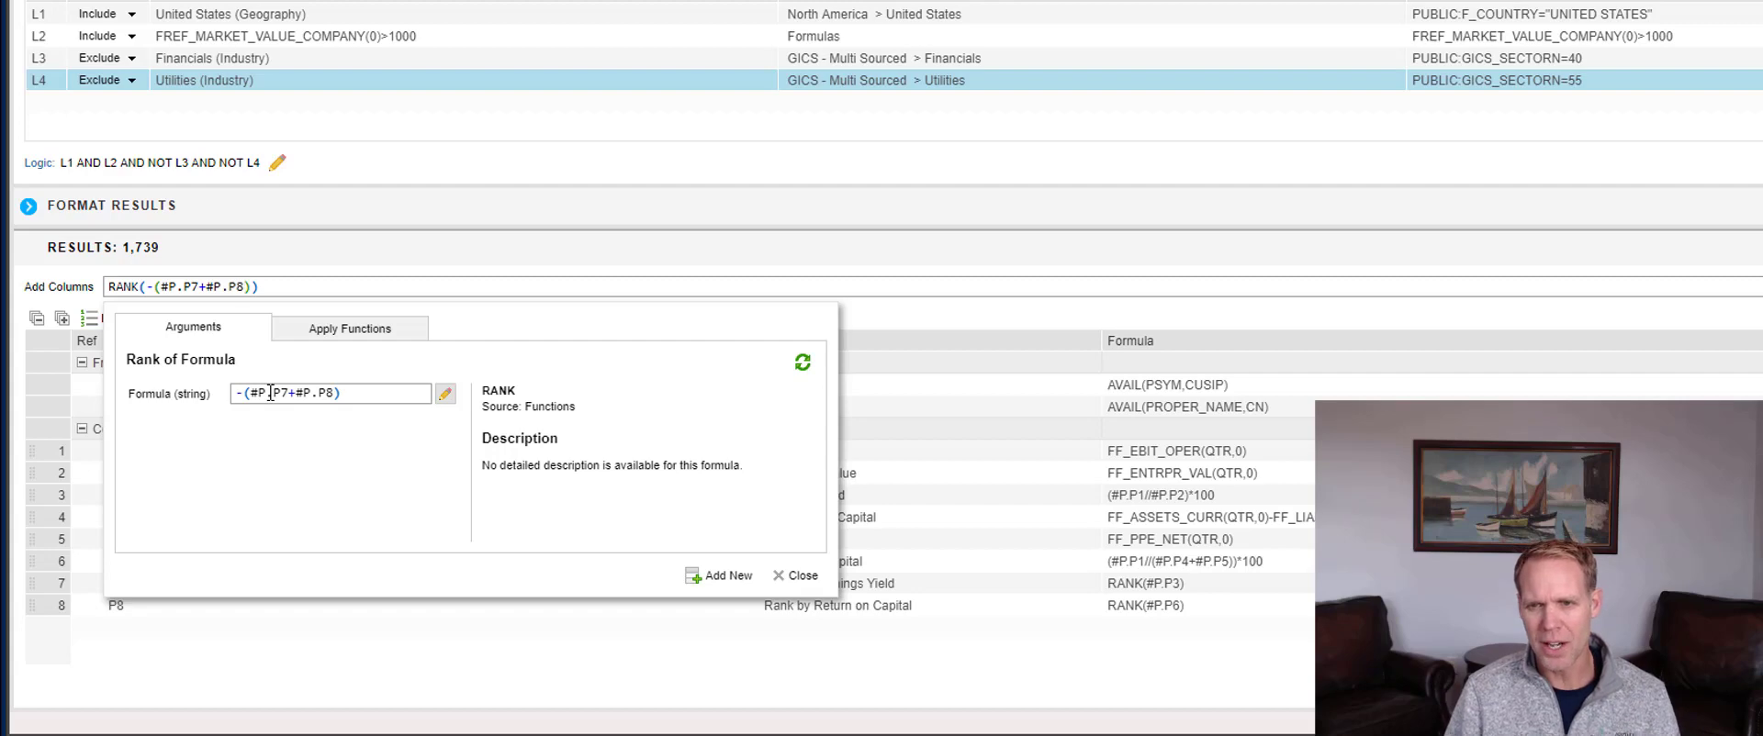
Step: Append <=100S to the combined rank formula to keep only the top 100 companies, and add the column
click(290, 281)
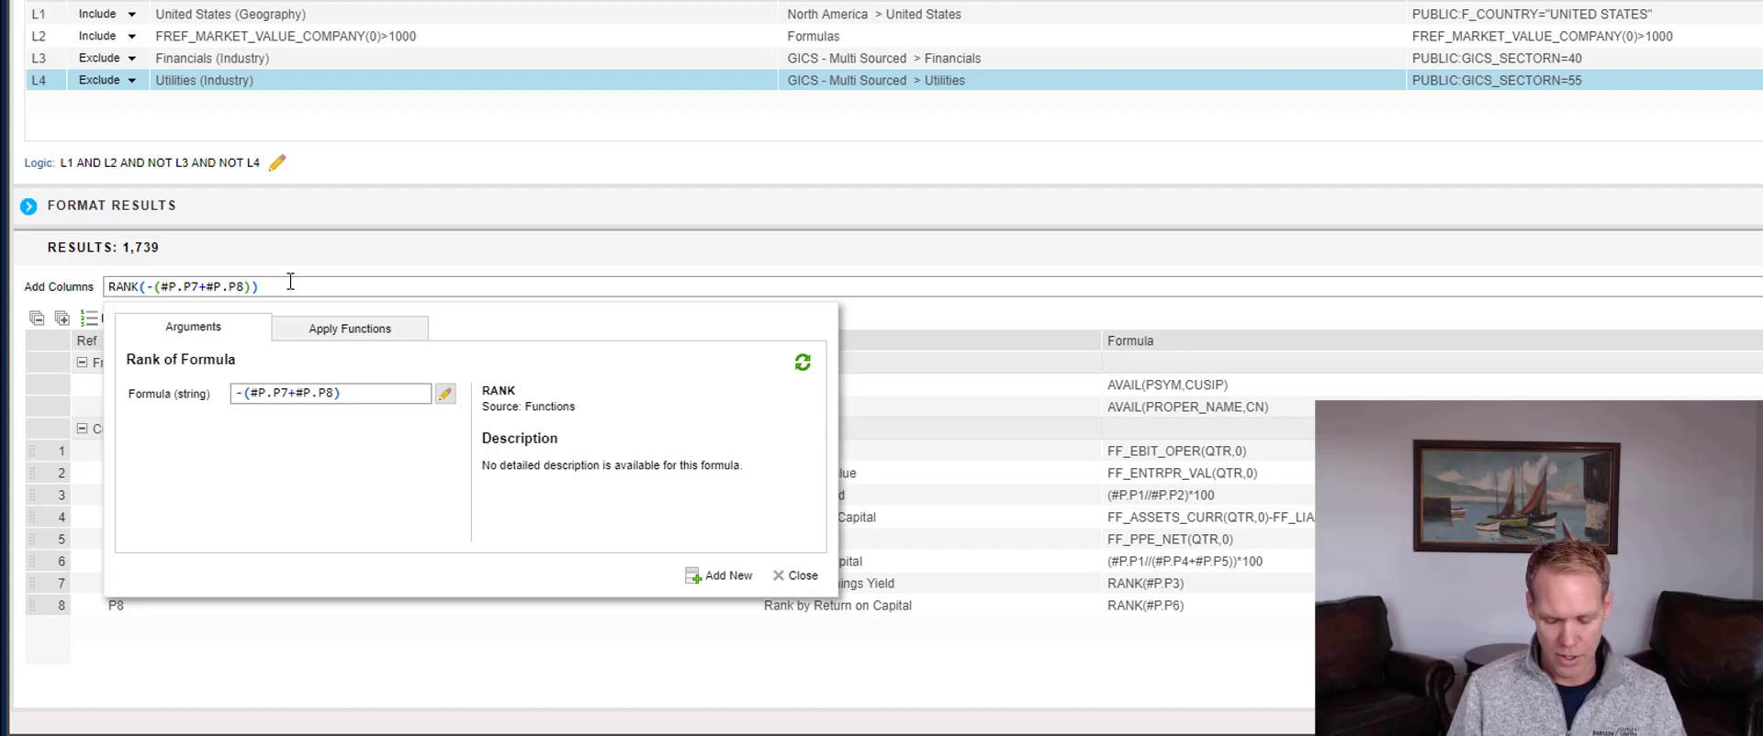
text(<=)
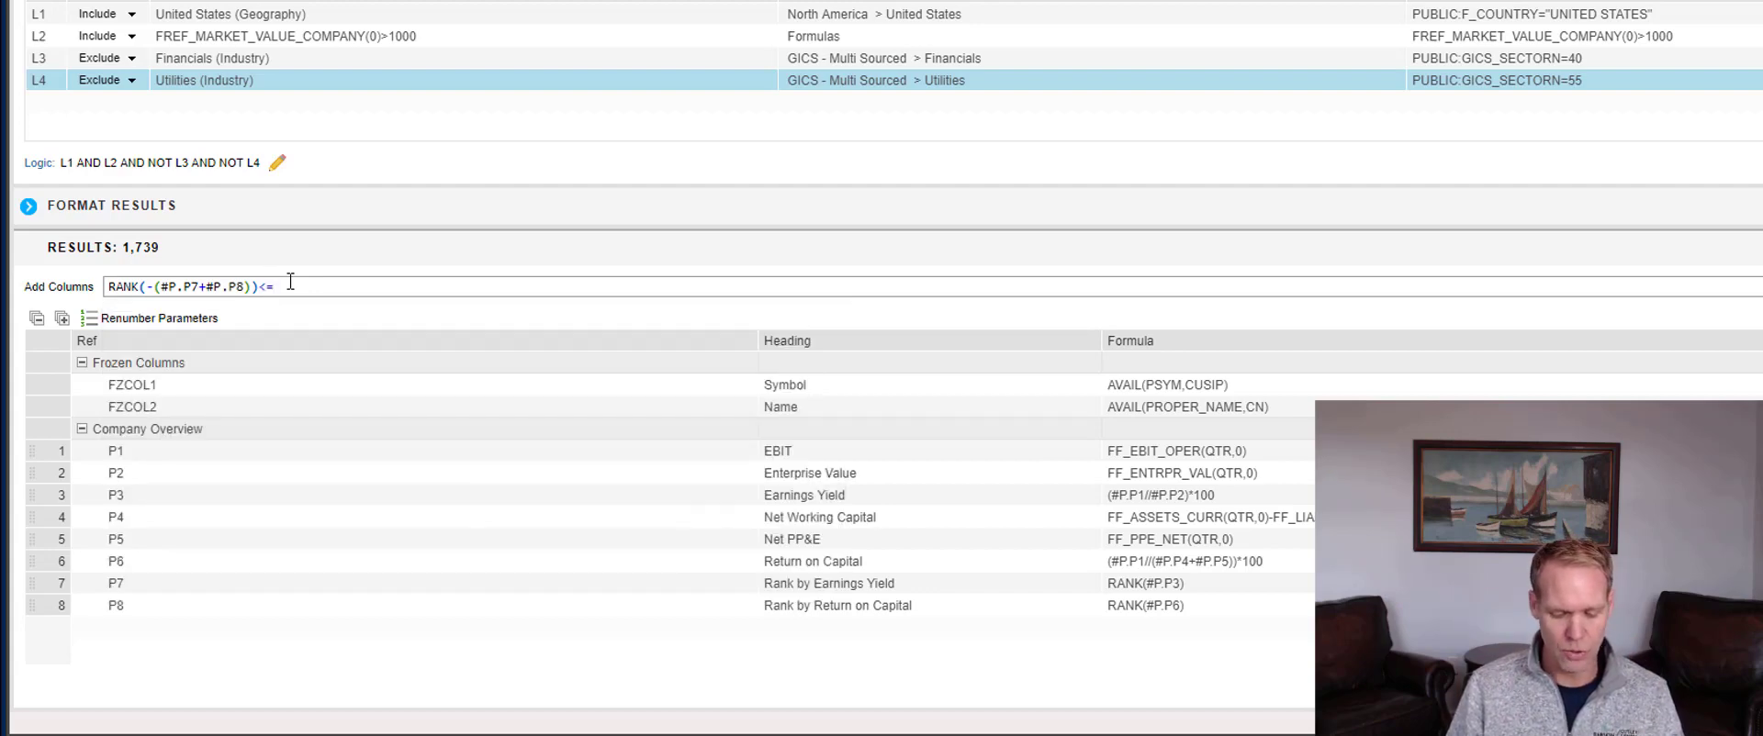
text(100)
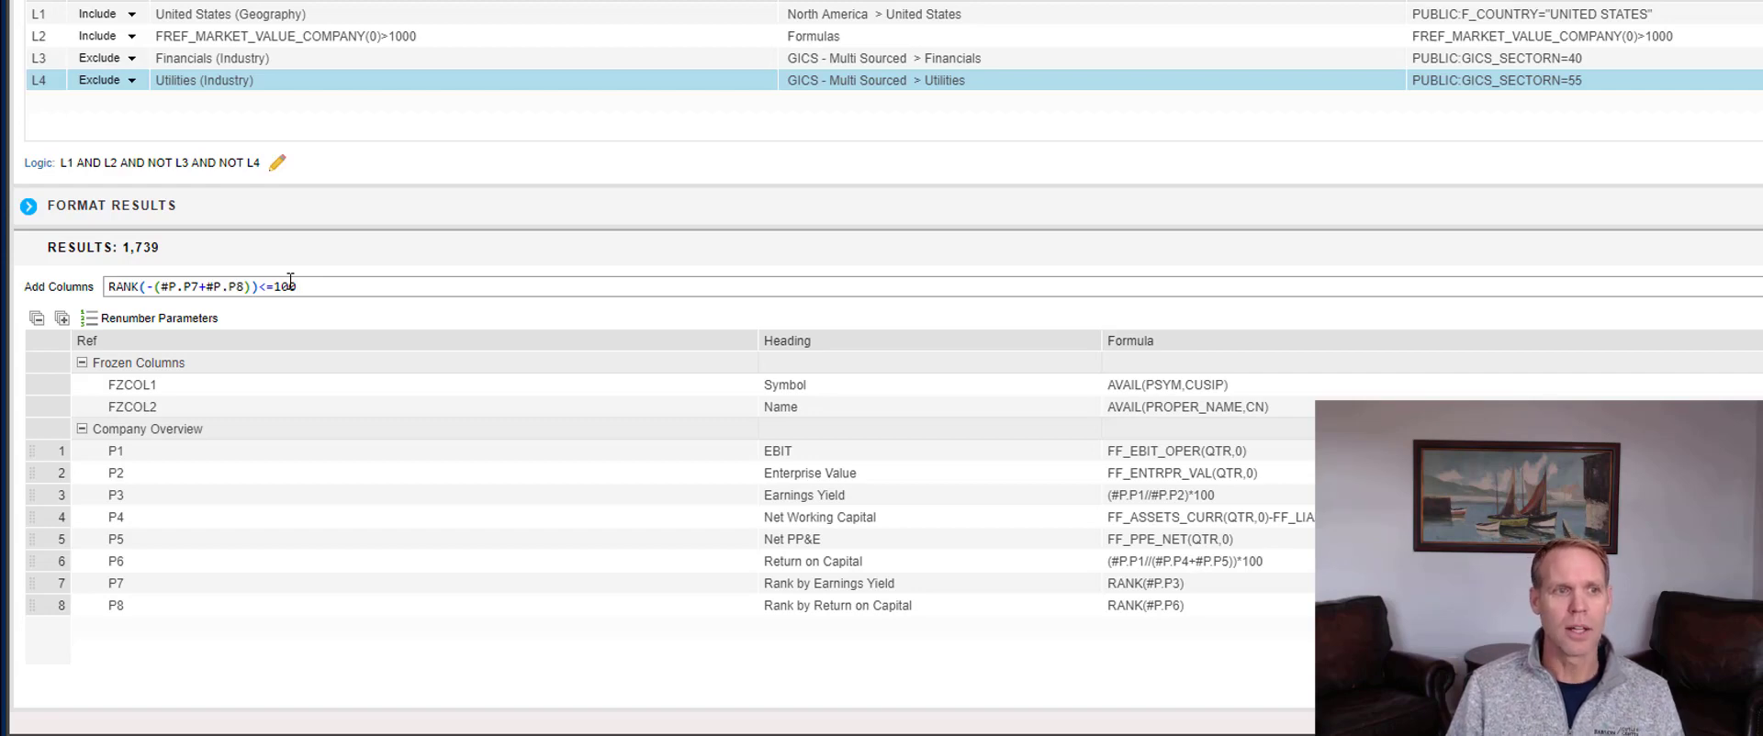
text(s)
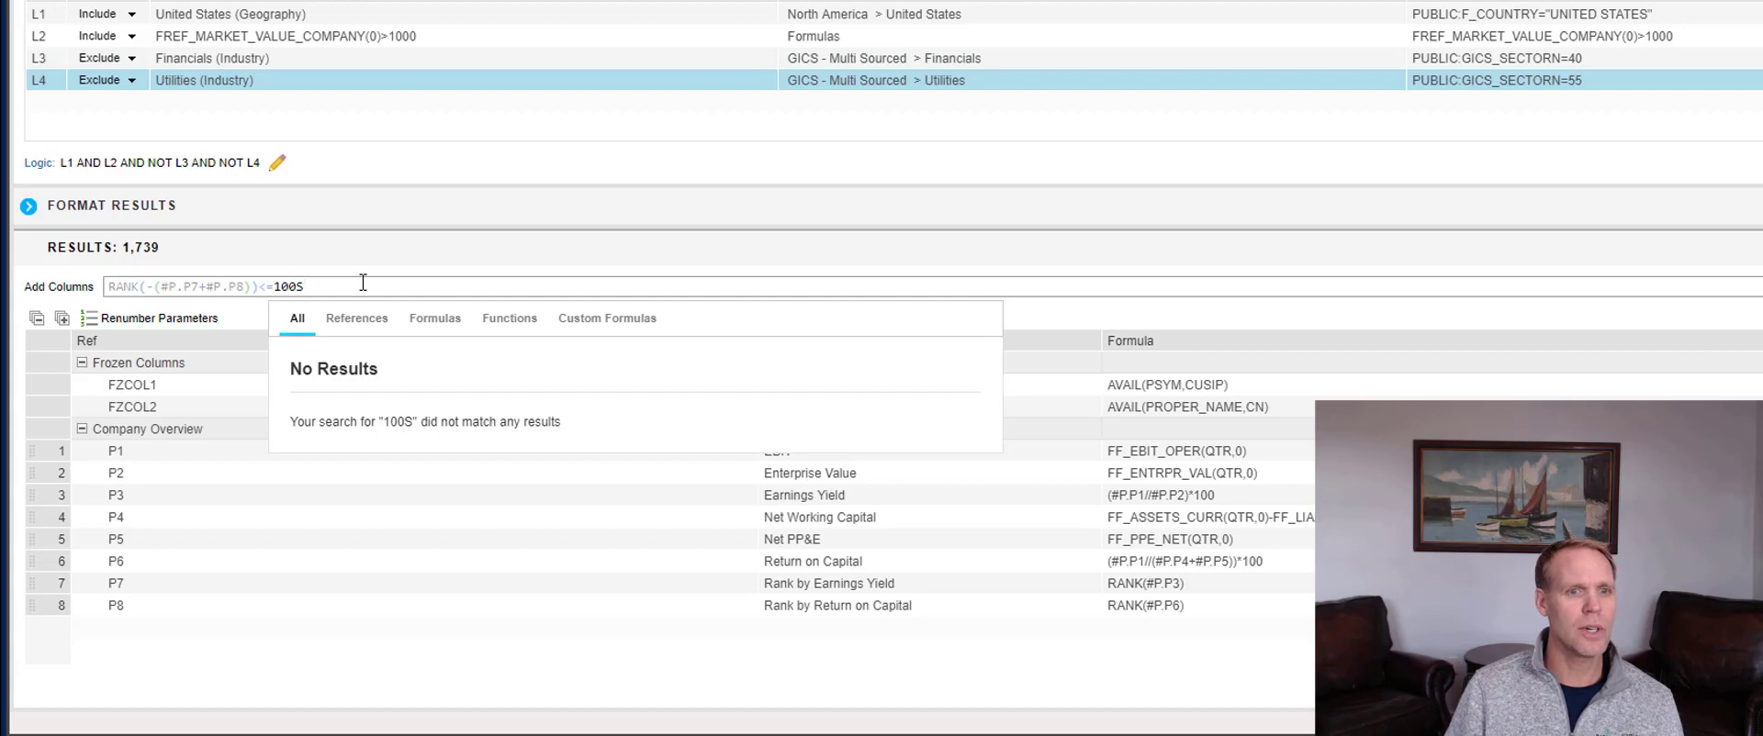
key(Return)
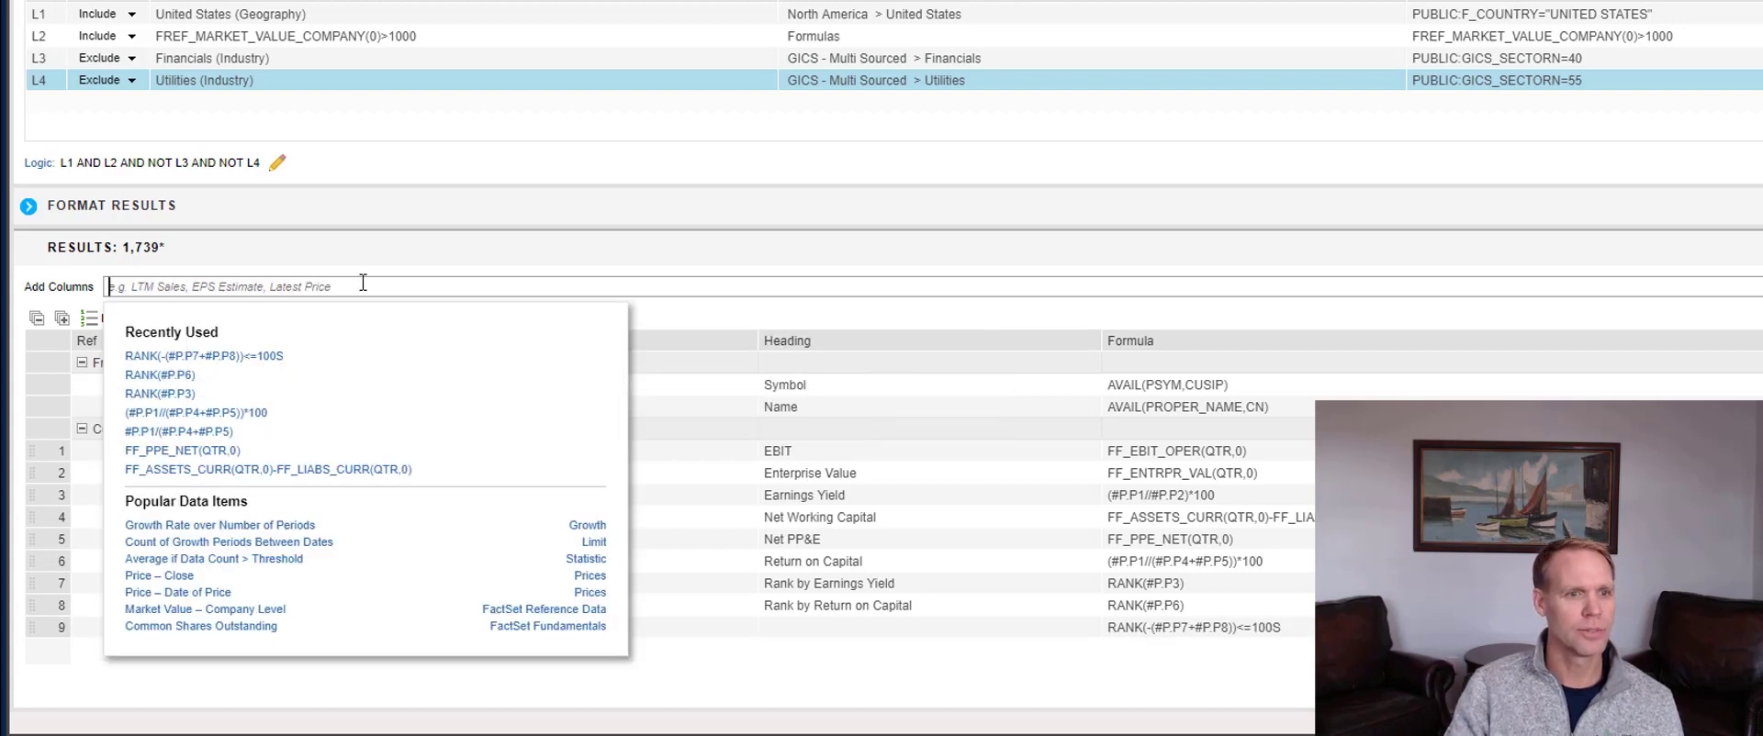
click(1115, 650)
Step: Display the screened companies and highlight the new column that has no heading
click(260, 386)
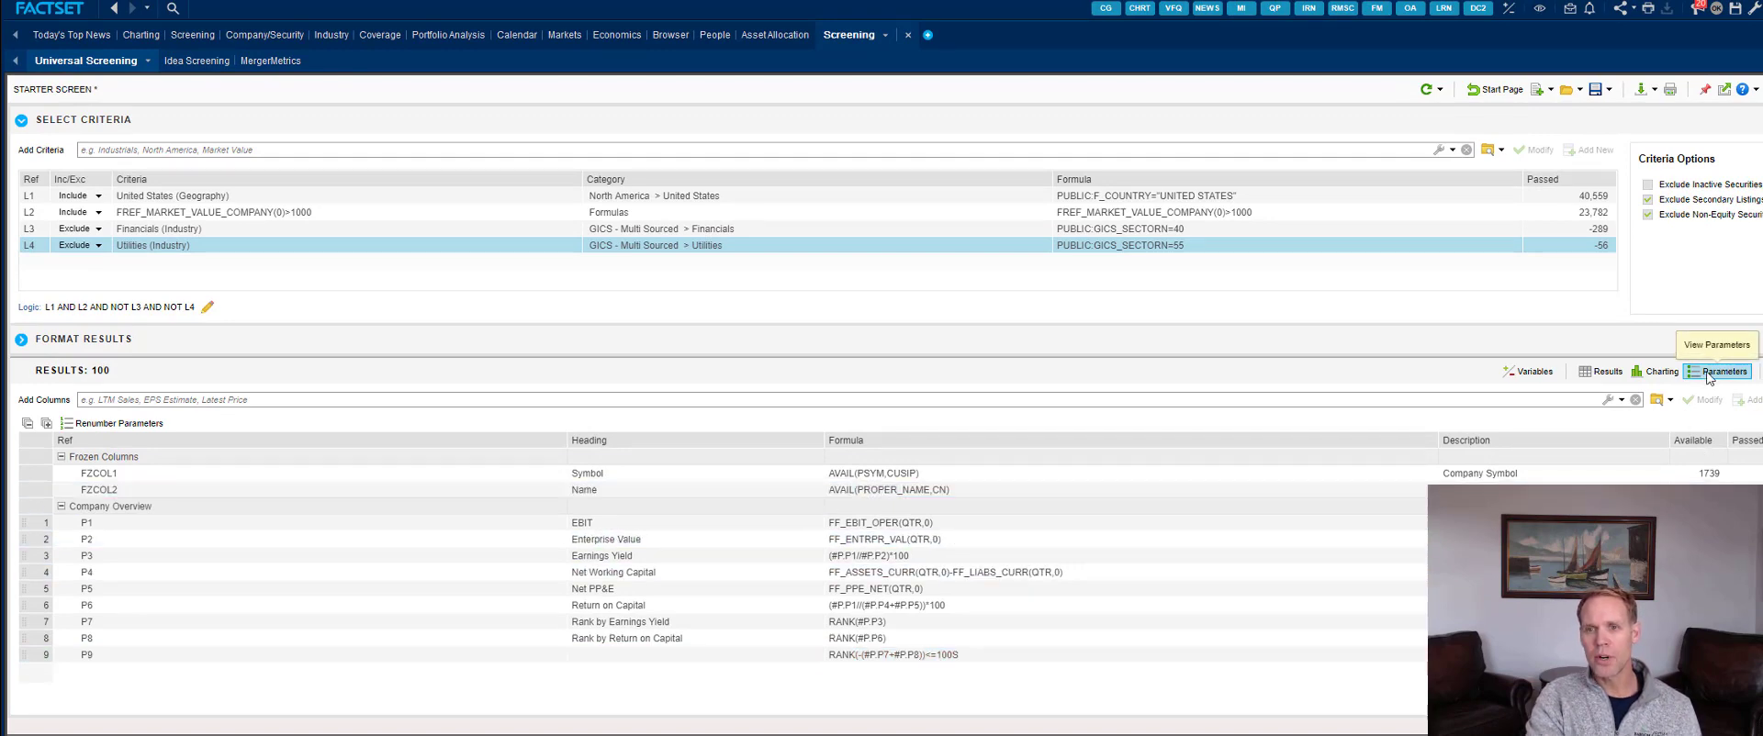
click(1594, 378)
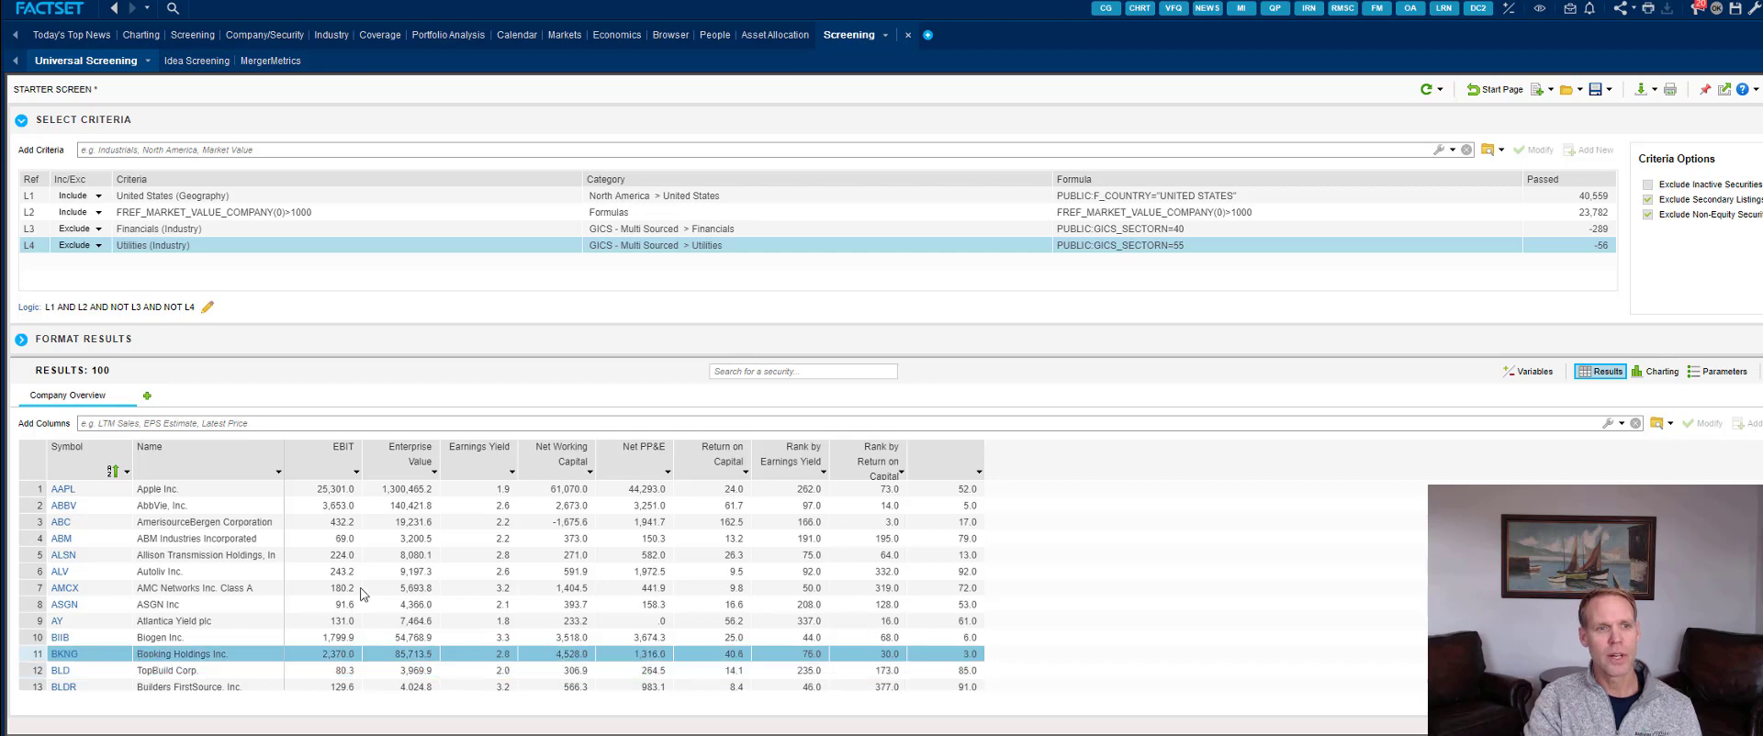
click(946, 464)
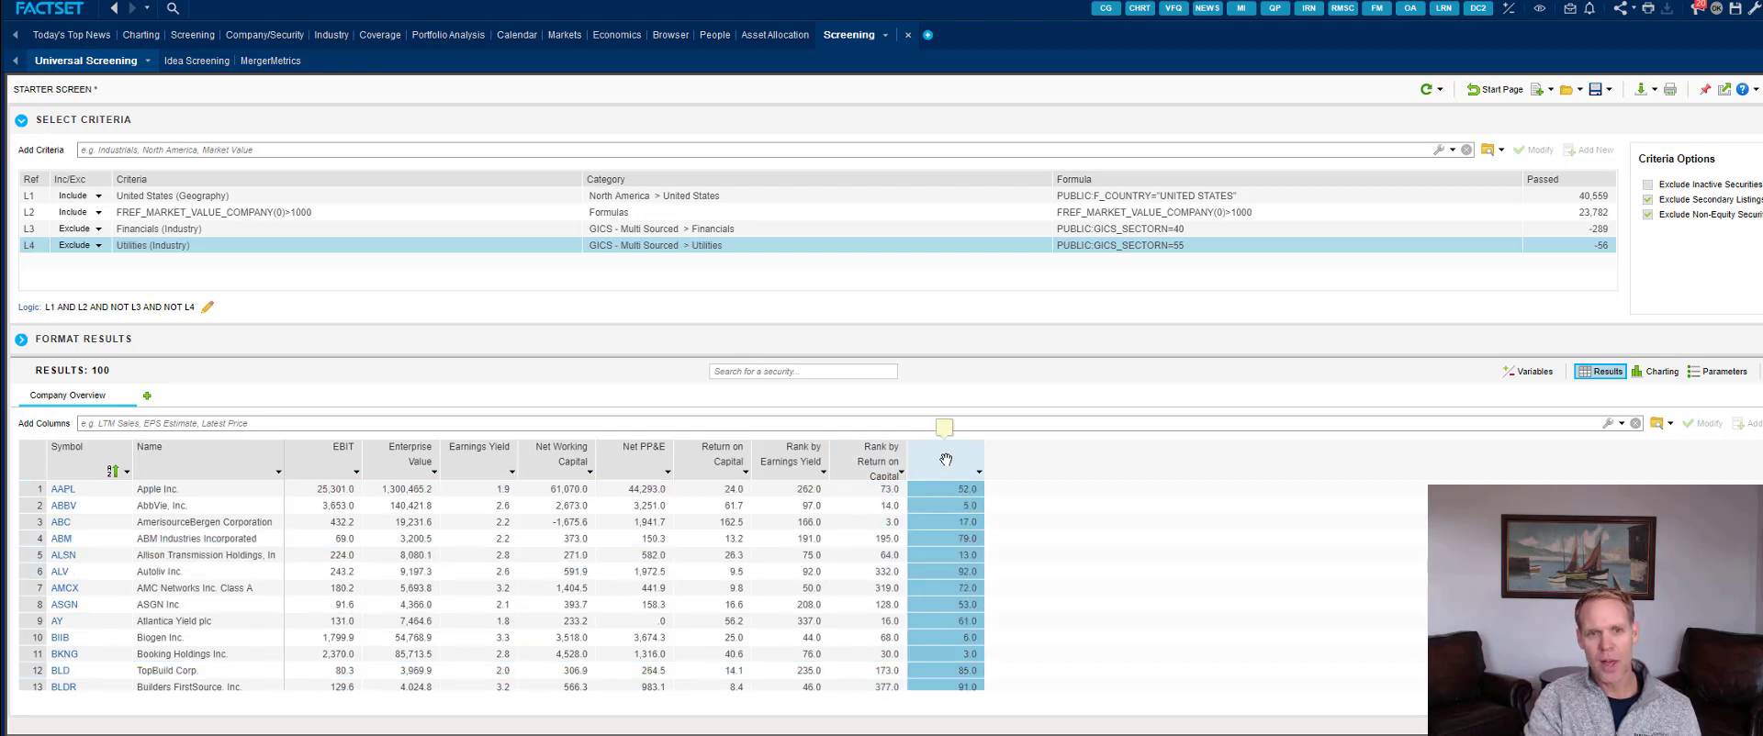
Step: Set the P9 parameter's heading to Combined Score and return to the results table
click(1717, 371)
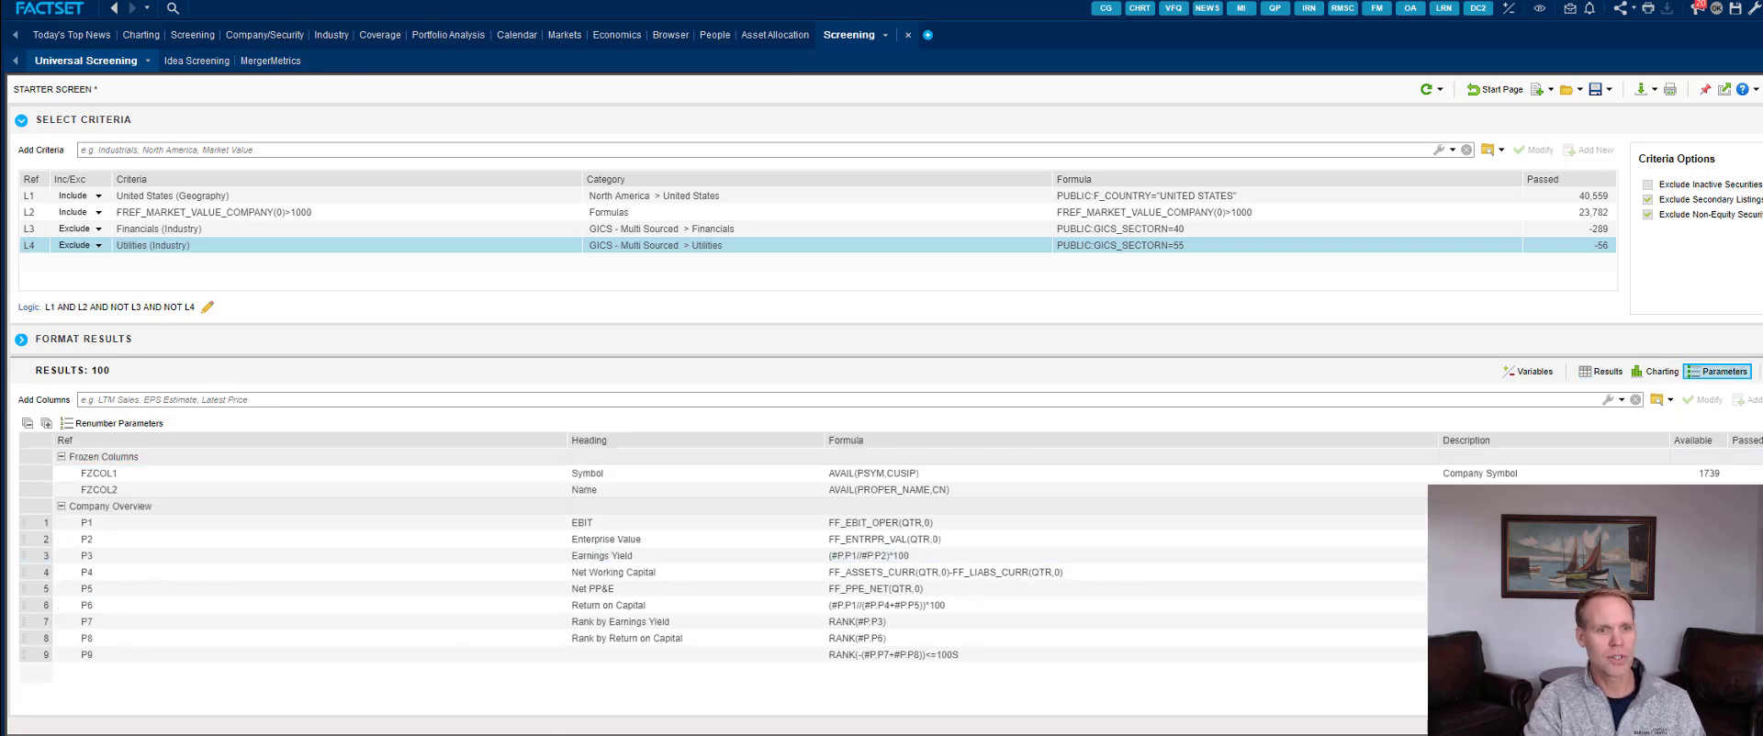
double_click(633, 655)
text(c)
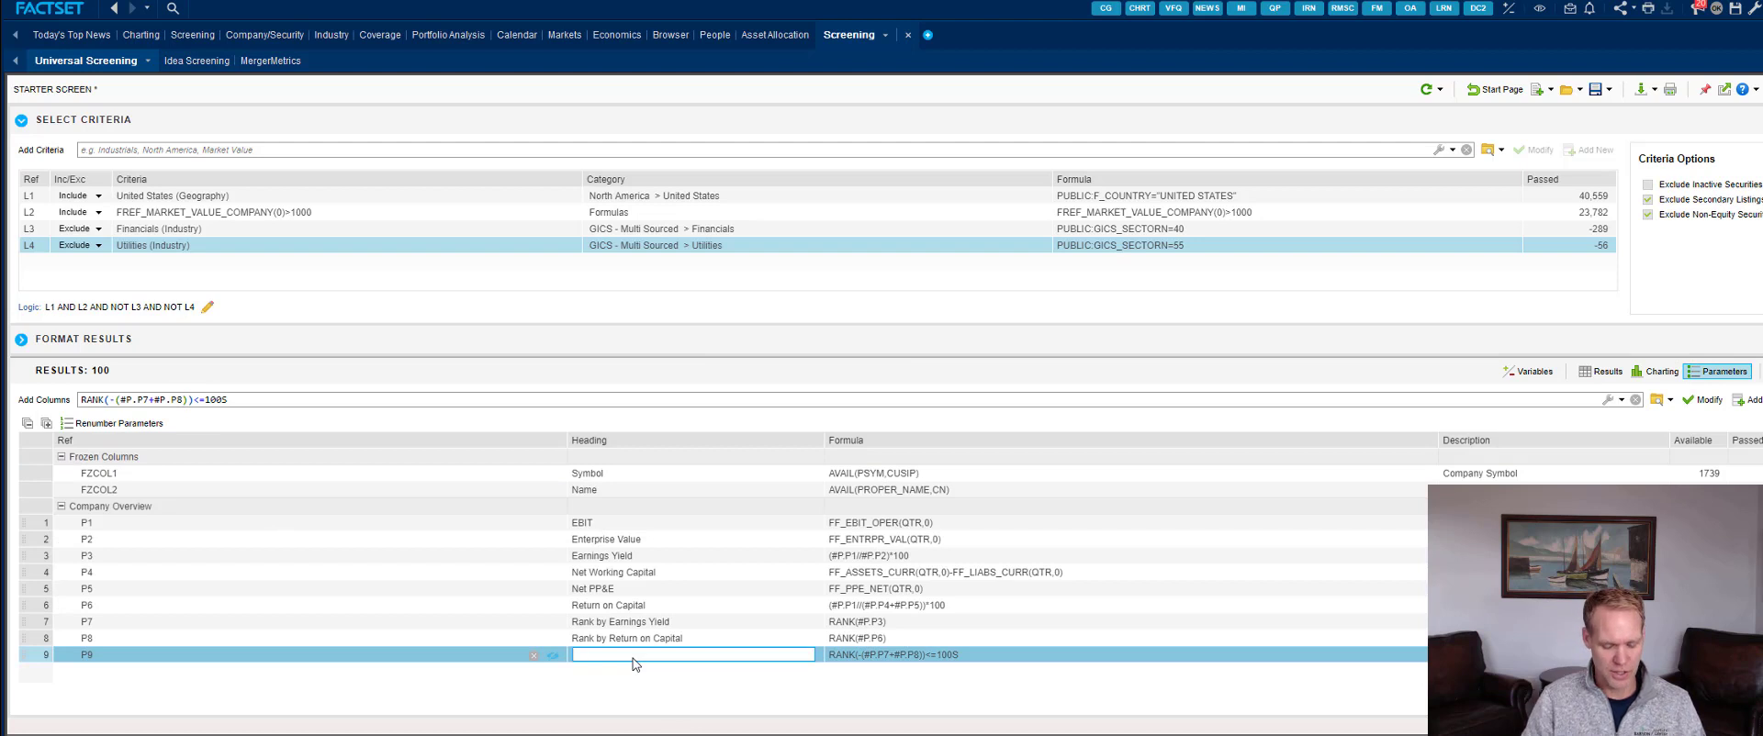
text(om)
key(BackSpace)
key(BackSpace)
key(BackSpace)
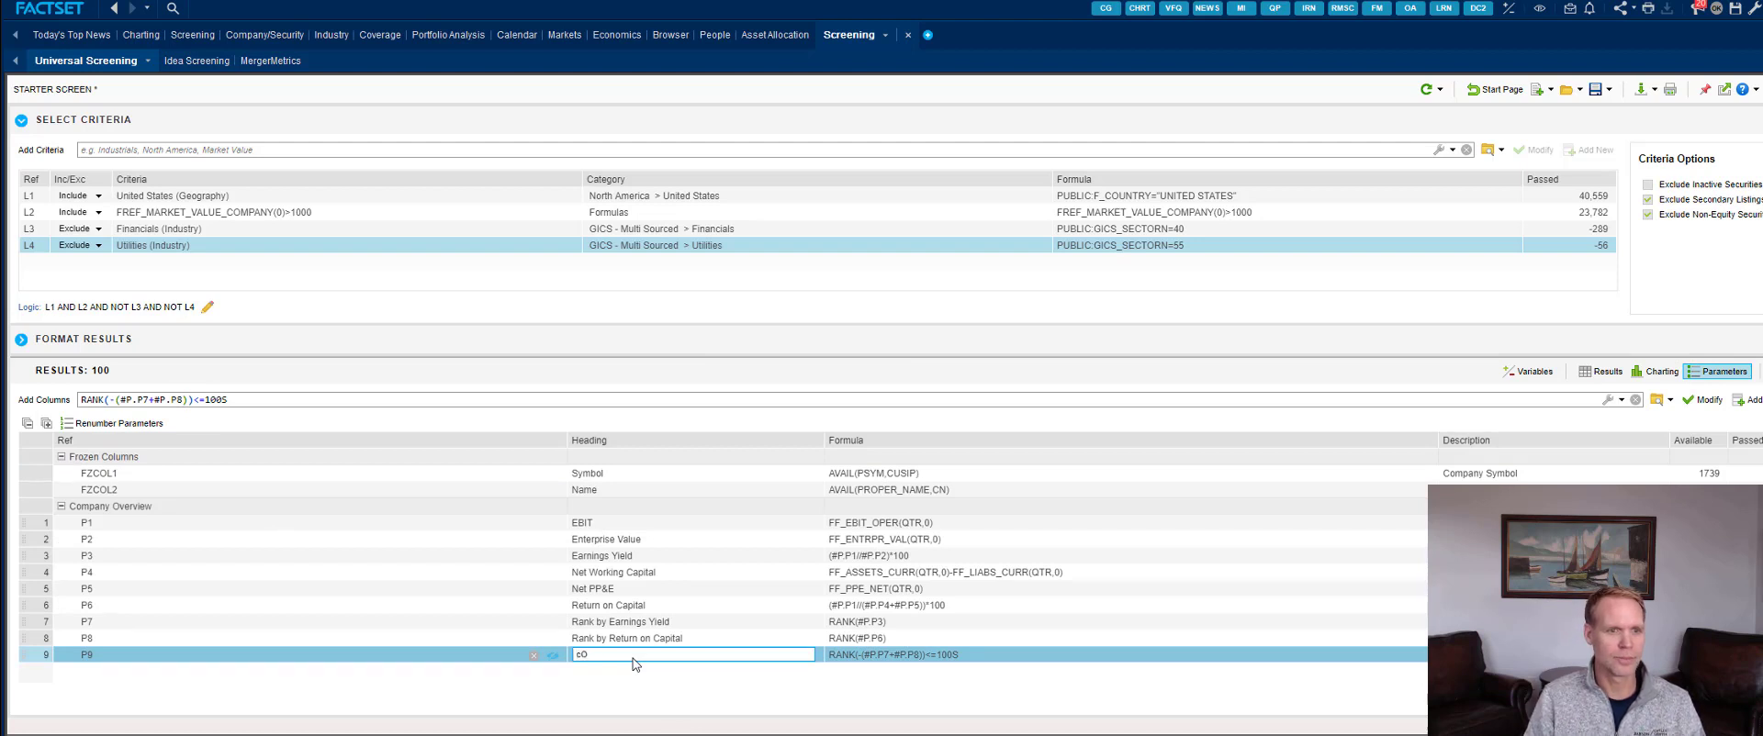
text(Combined Score)
key(Return)
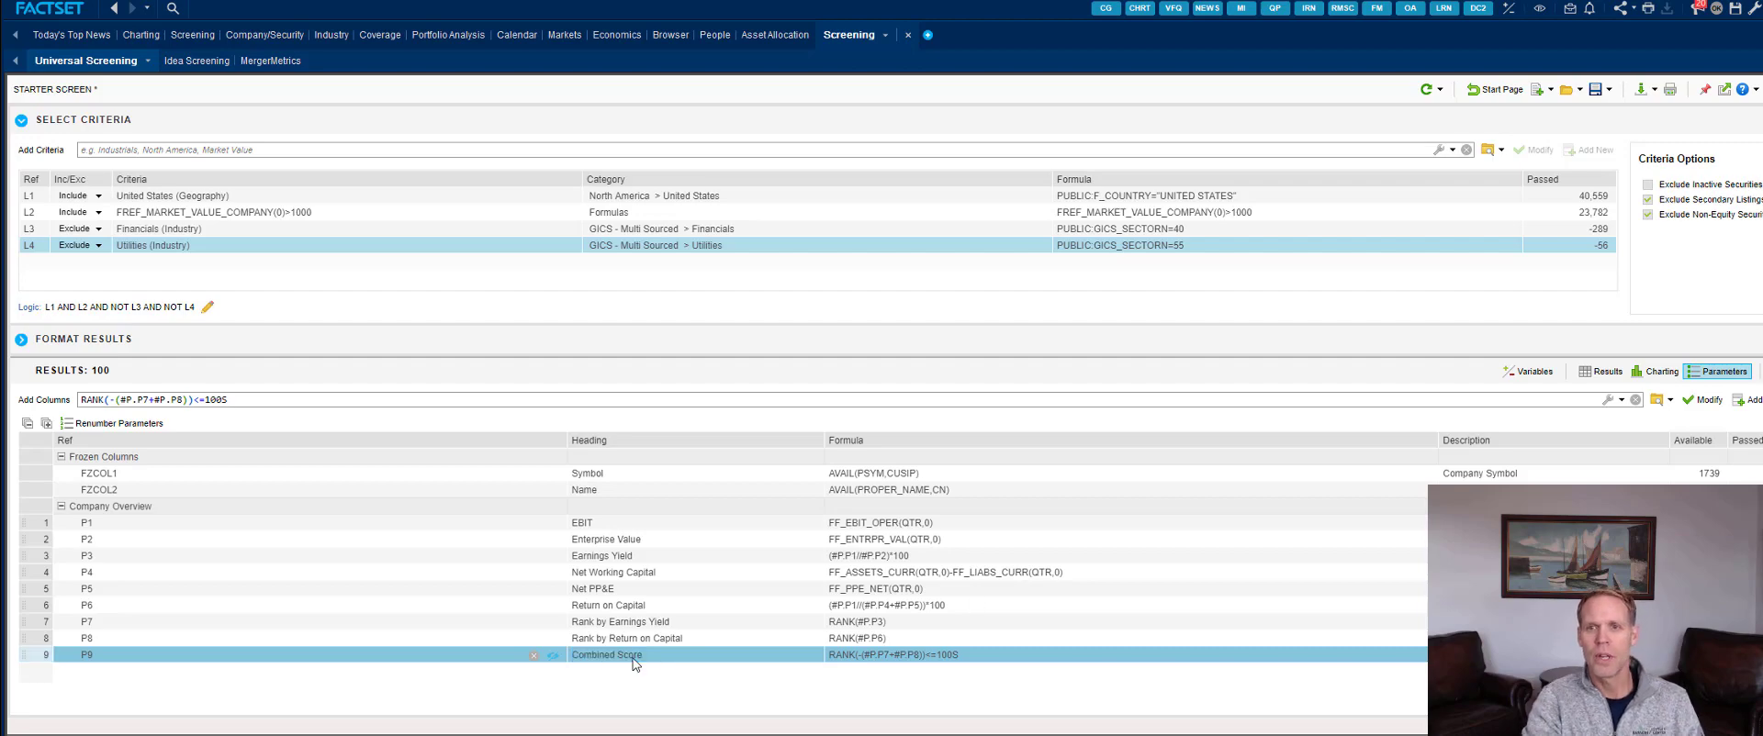
click(1600, 371)
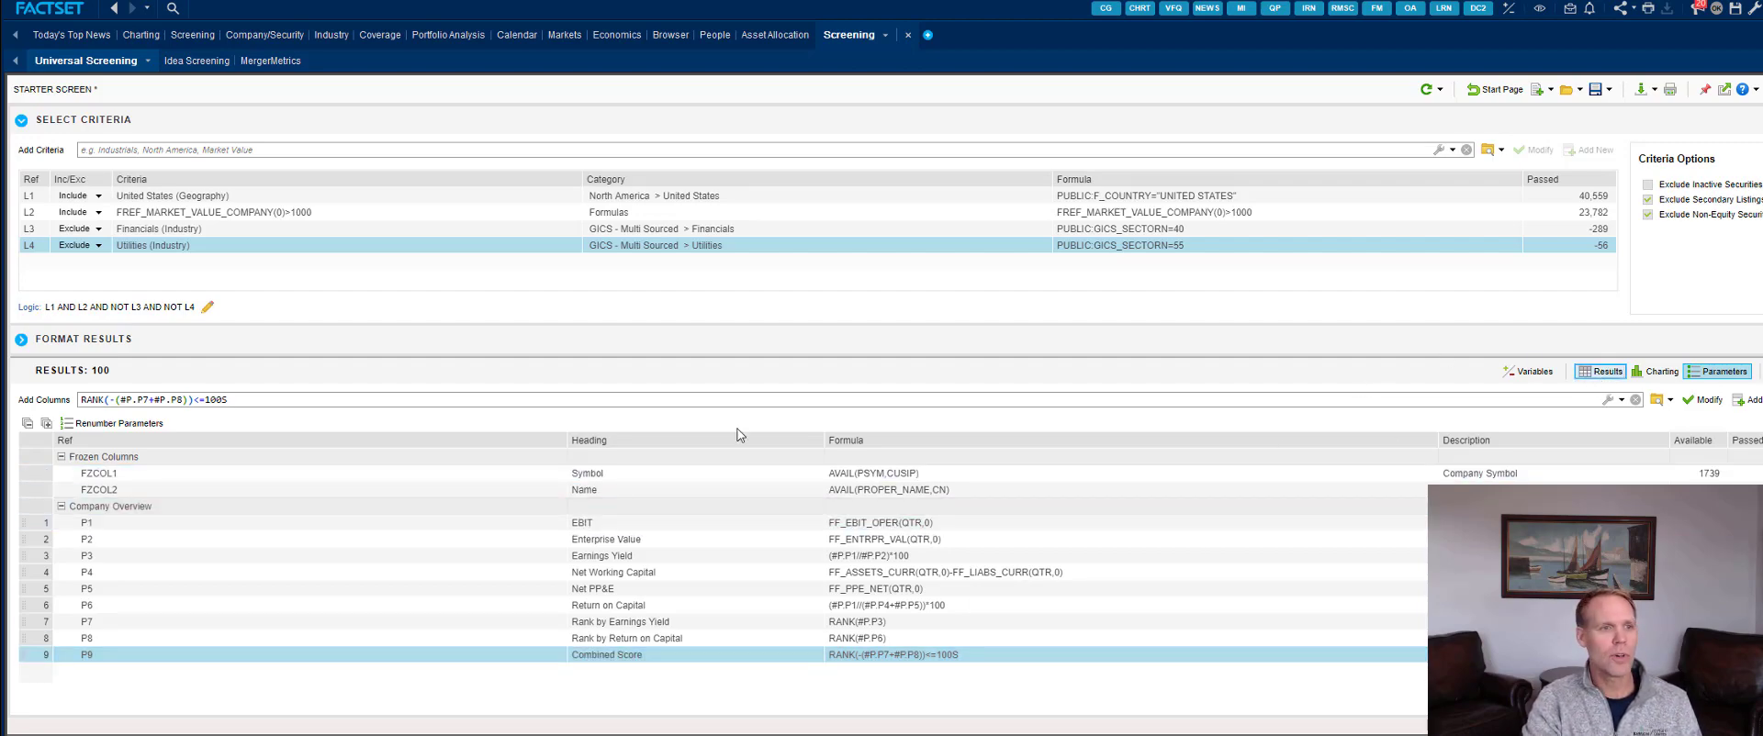
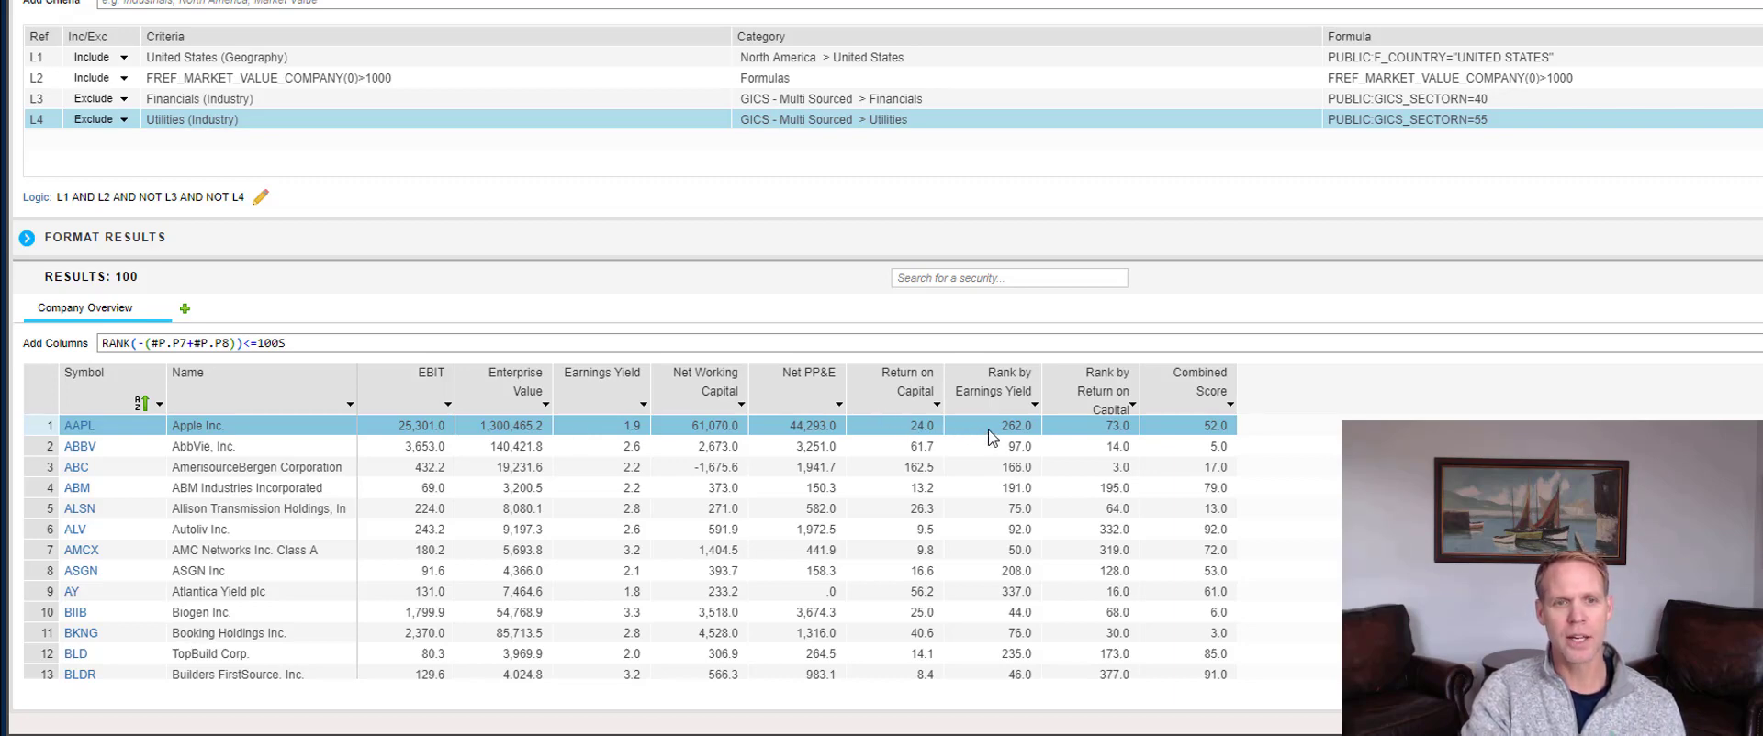
Step: Sort the results in ascending order by Rank by Earnings Yield and then by Rank by Return on Capital
click(989, 377)
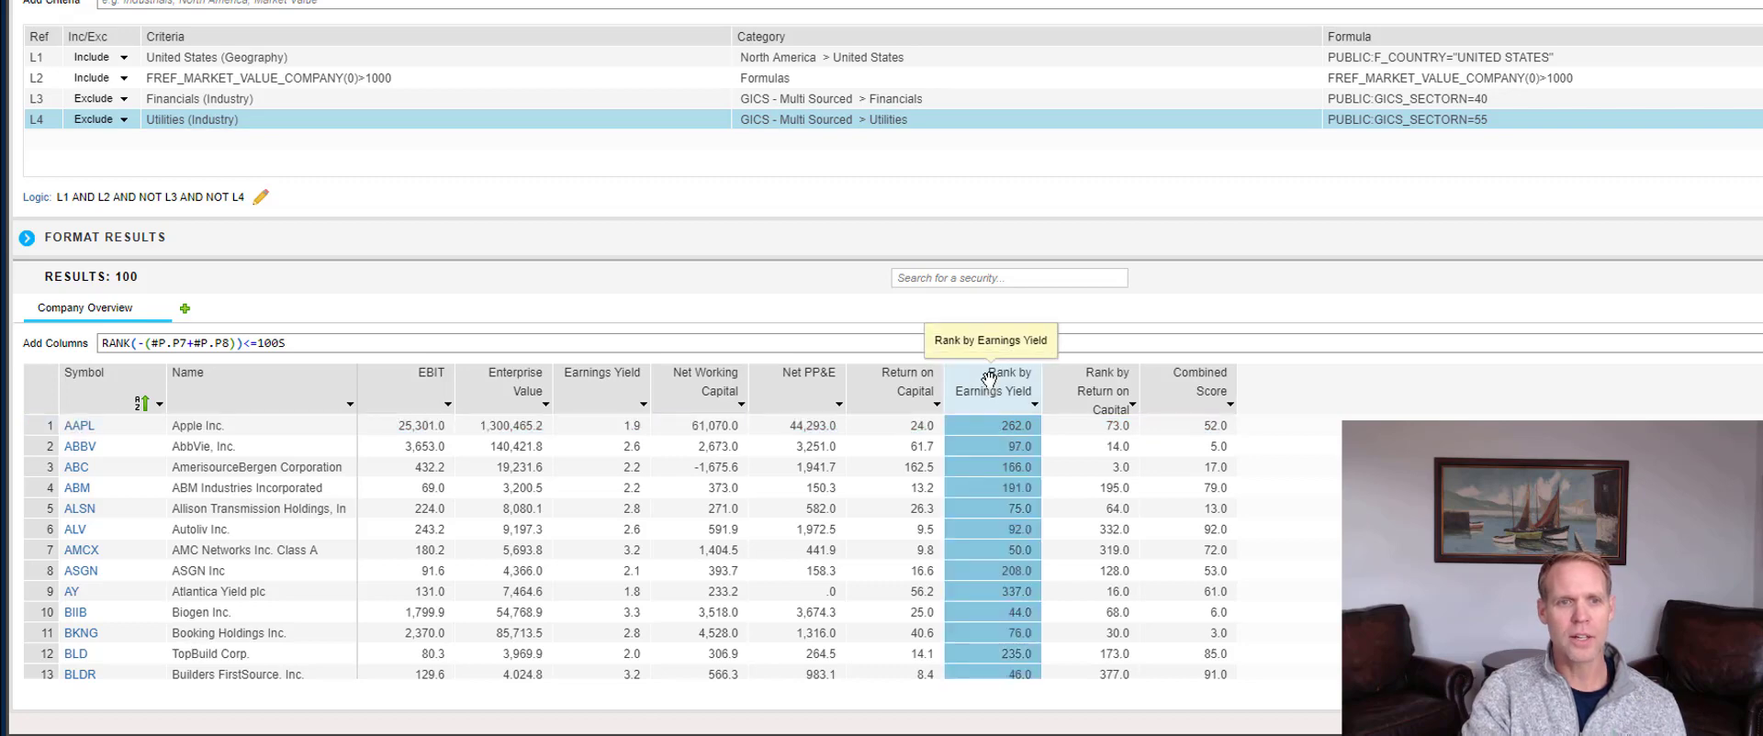
double_click(989, 379)
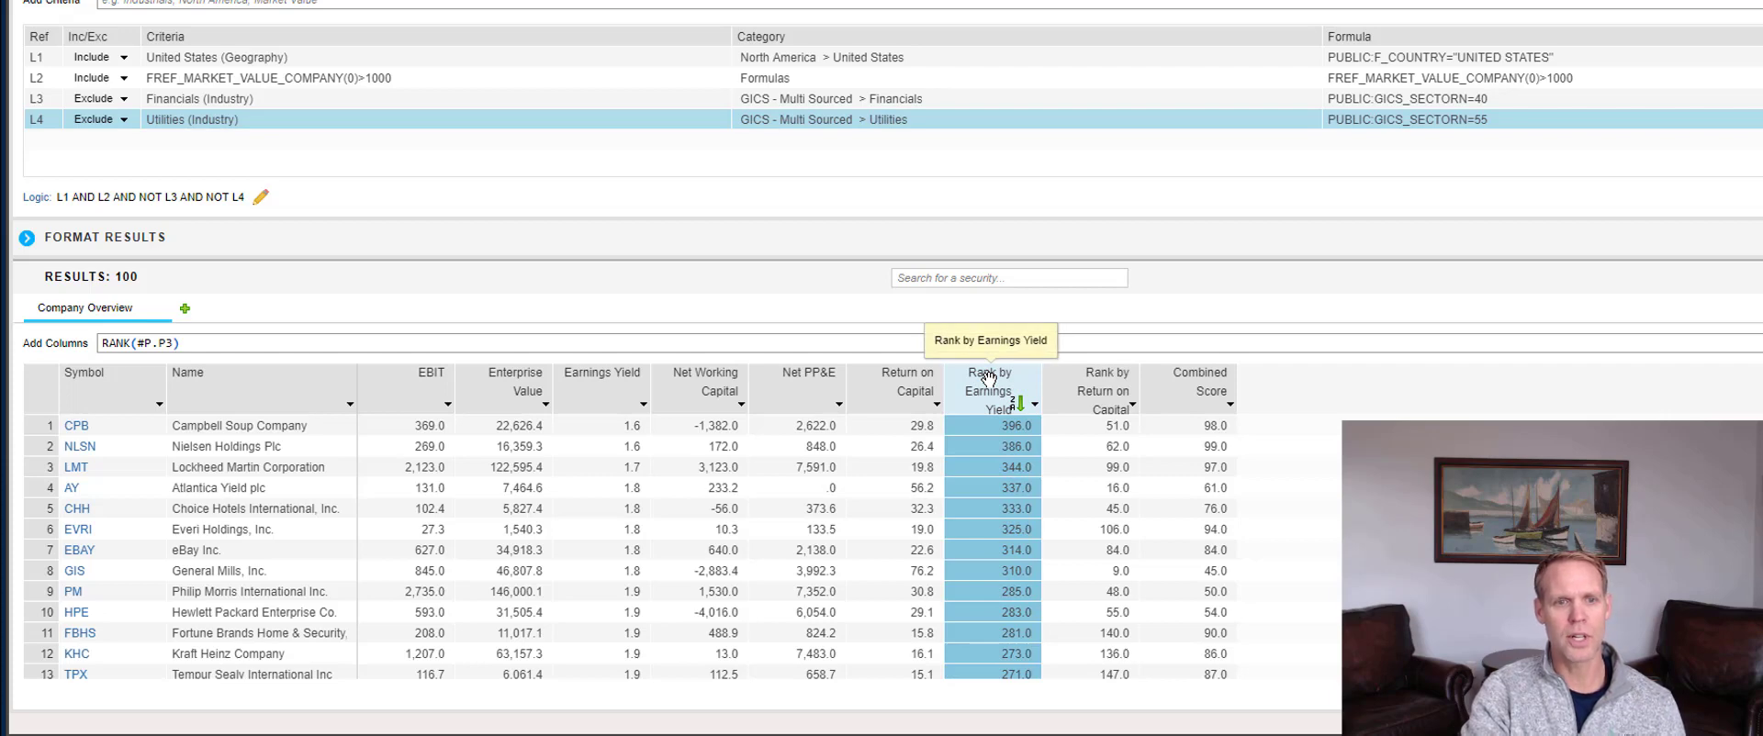
click(988, 377)
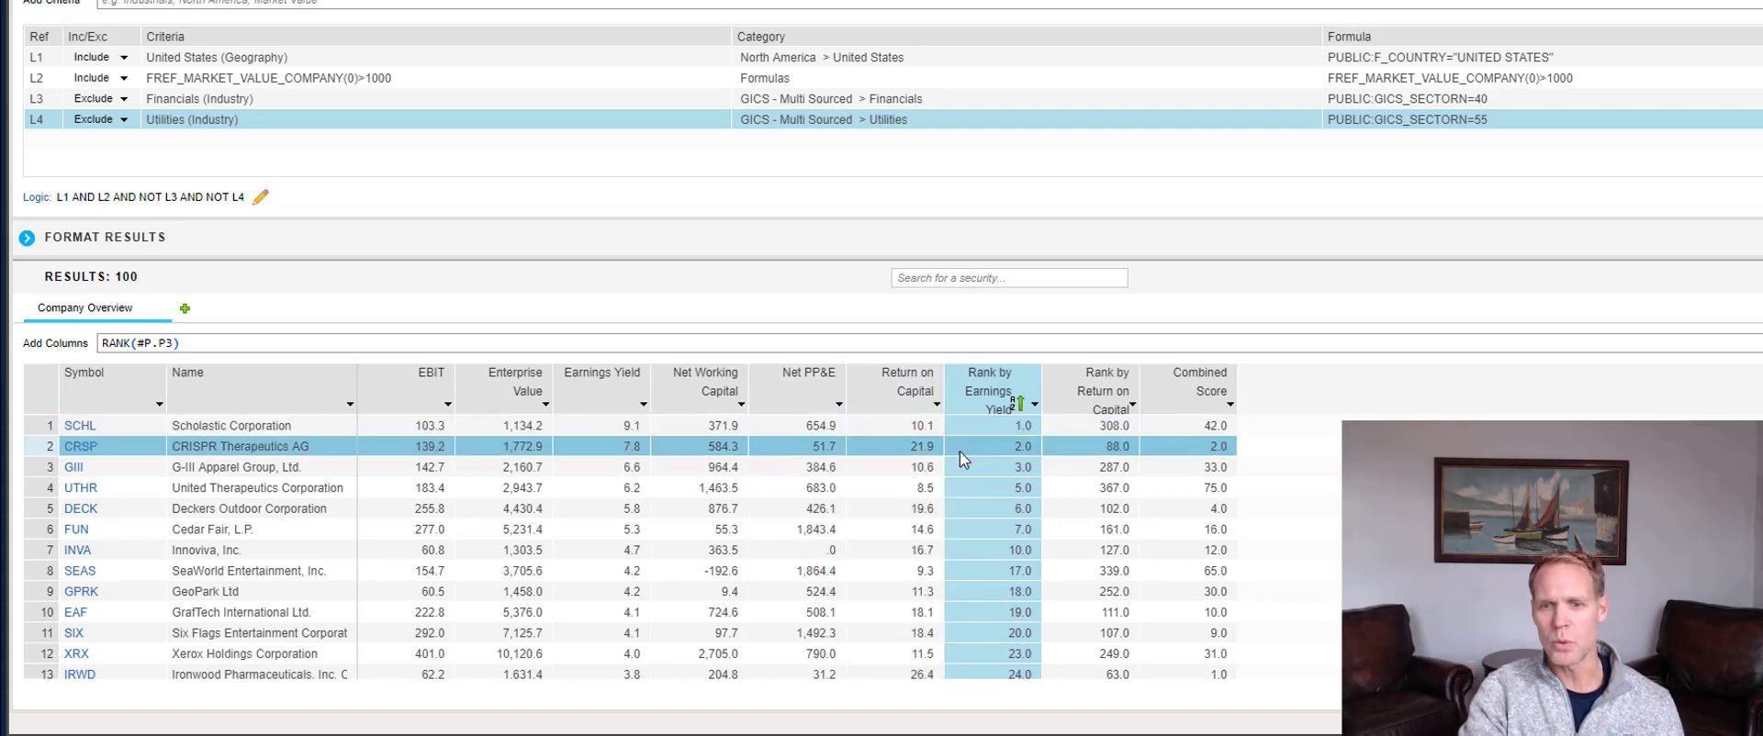
click(1083, 390)
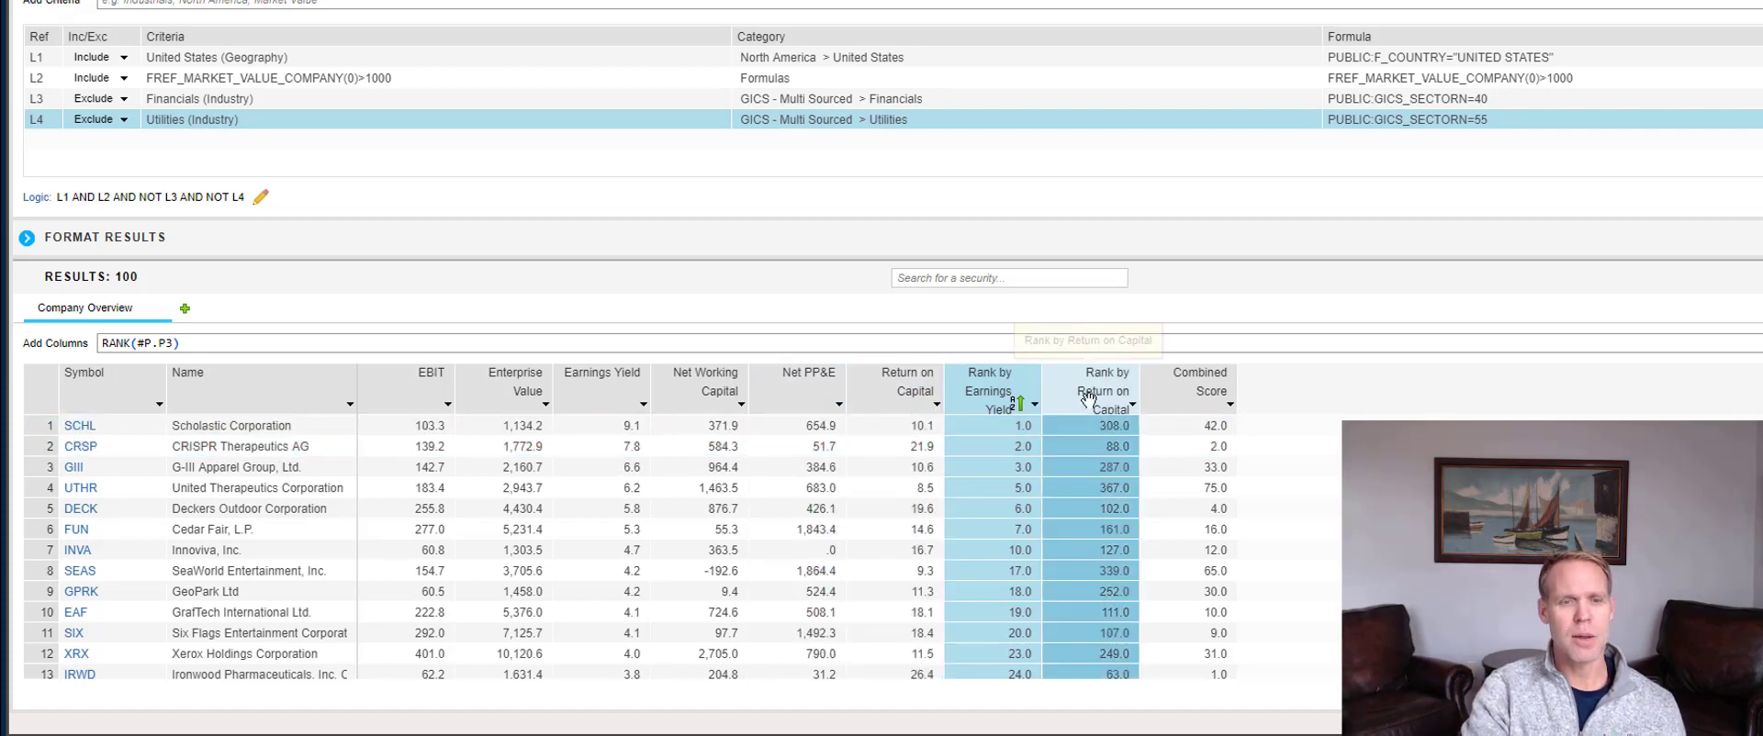
click(1080, 390)
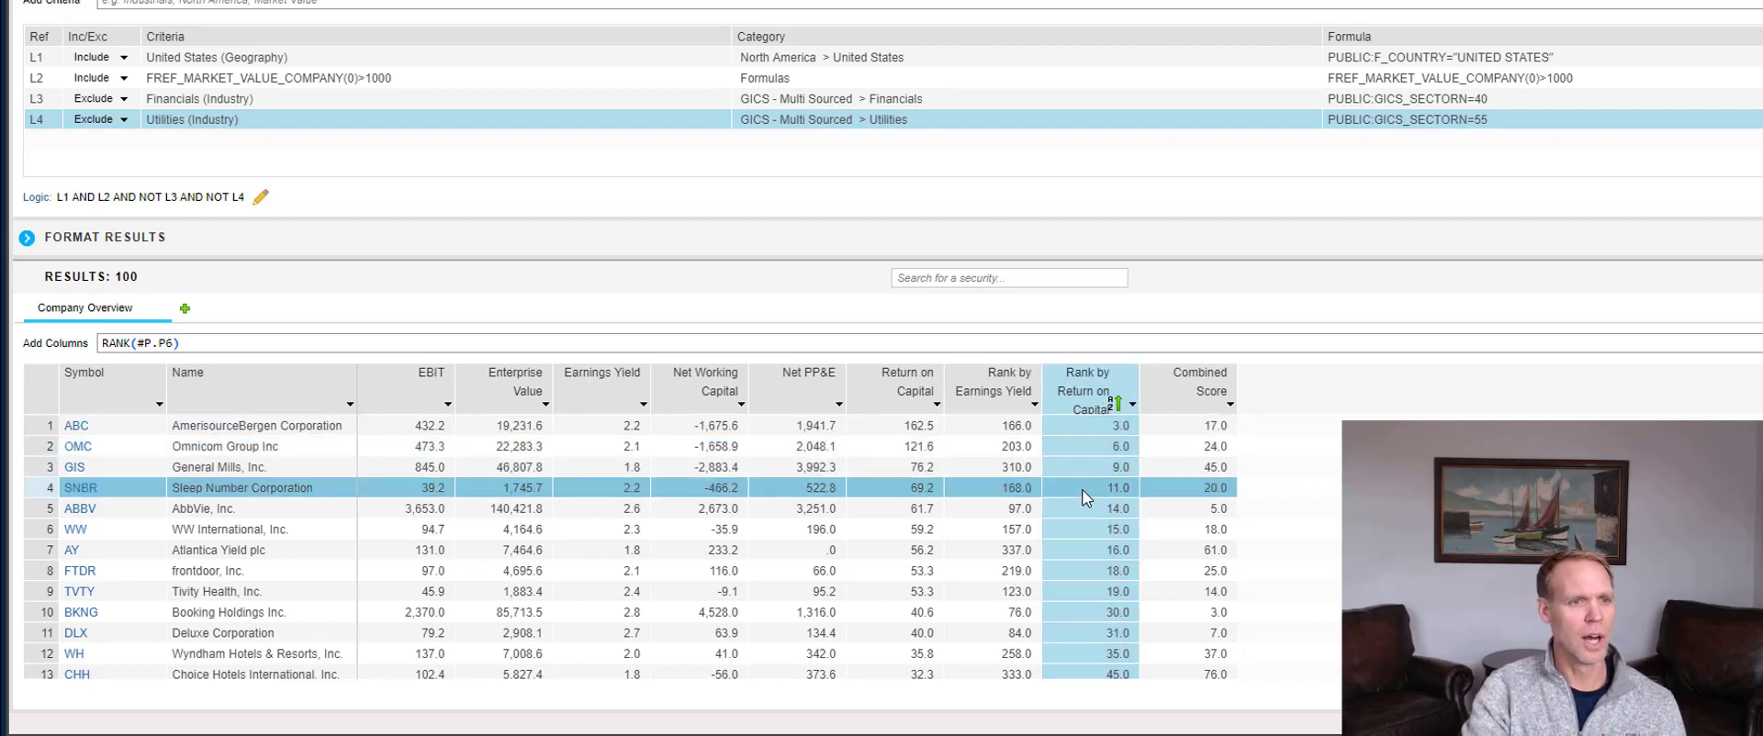
Step: Sort the results in ascending order by Combined Score
click(1166, 389)
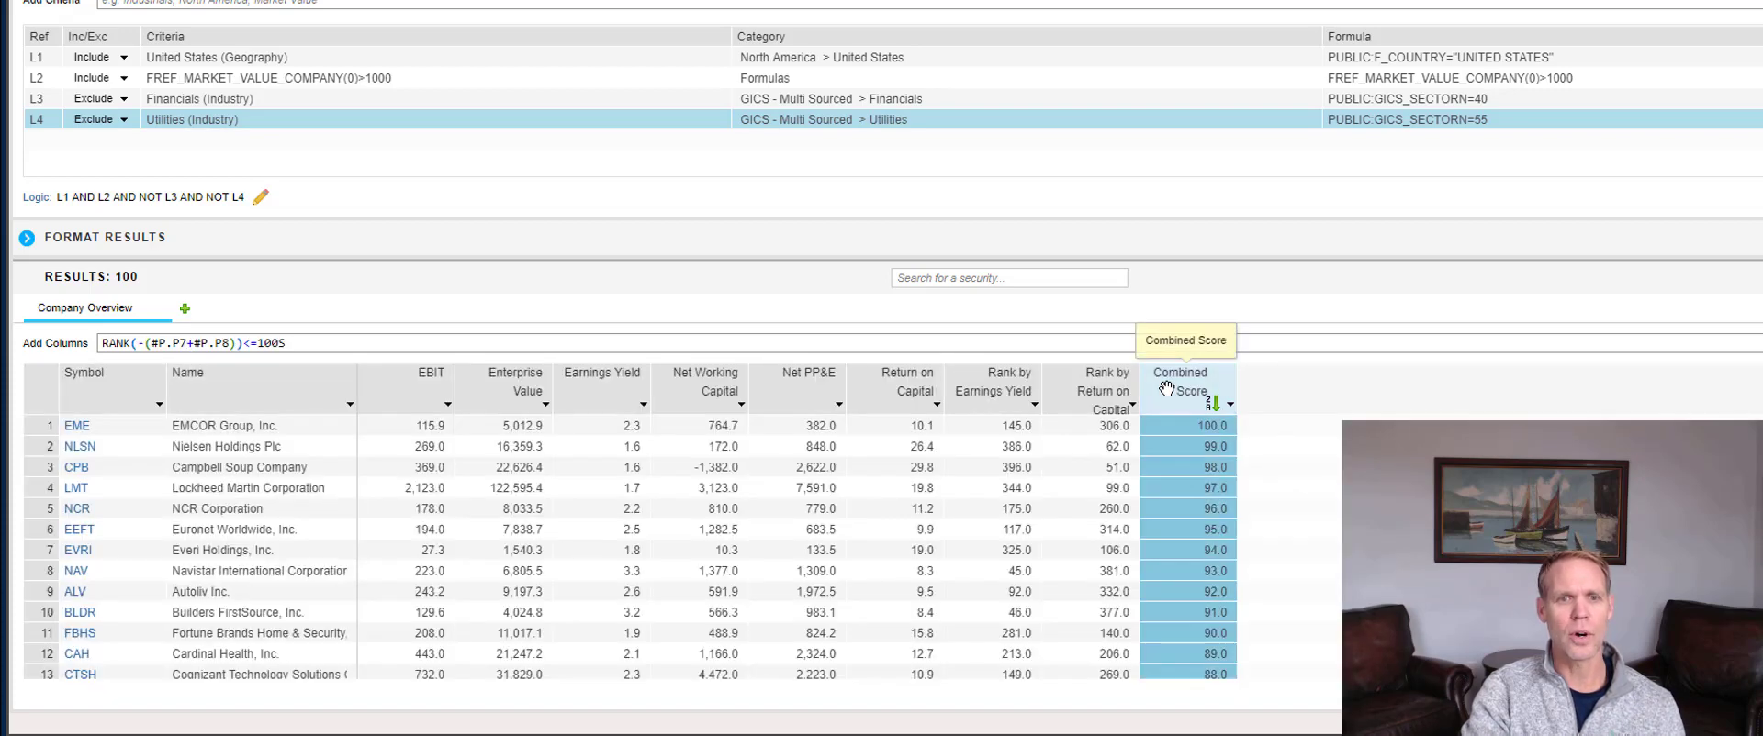
click(1166, 389)
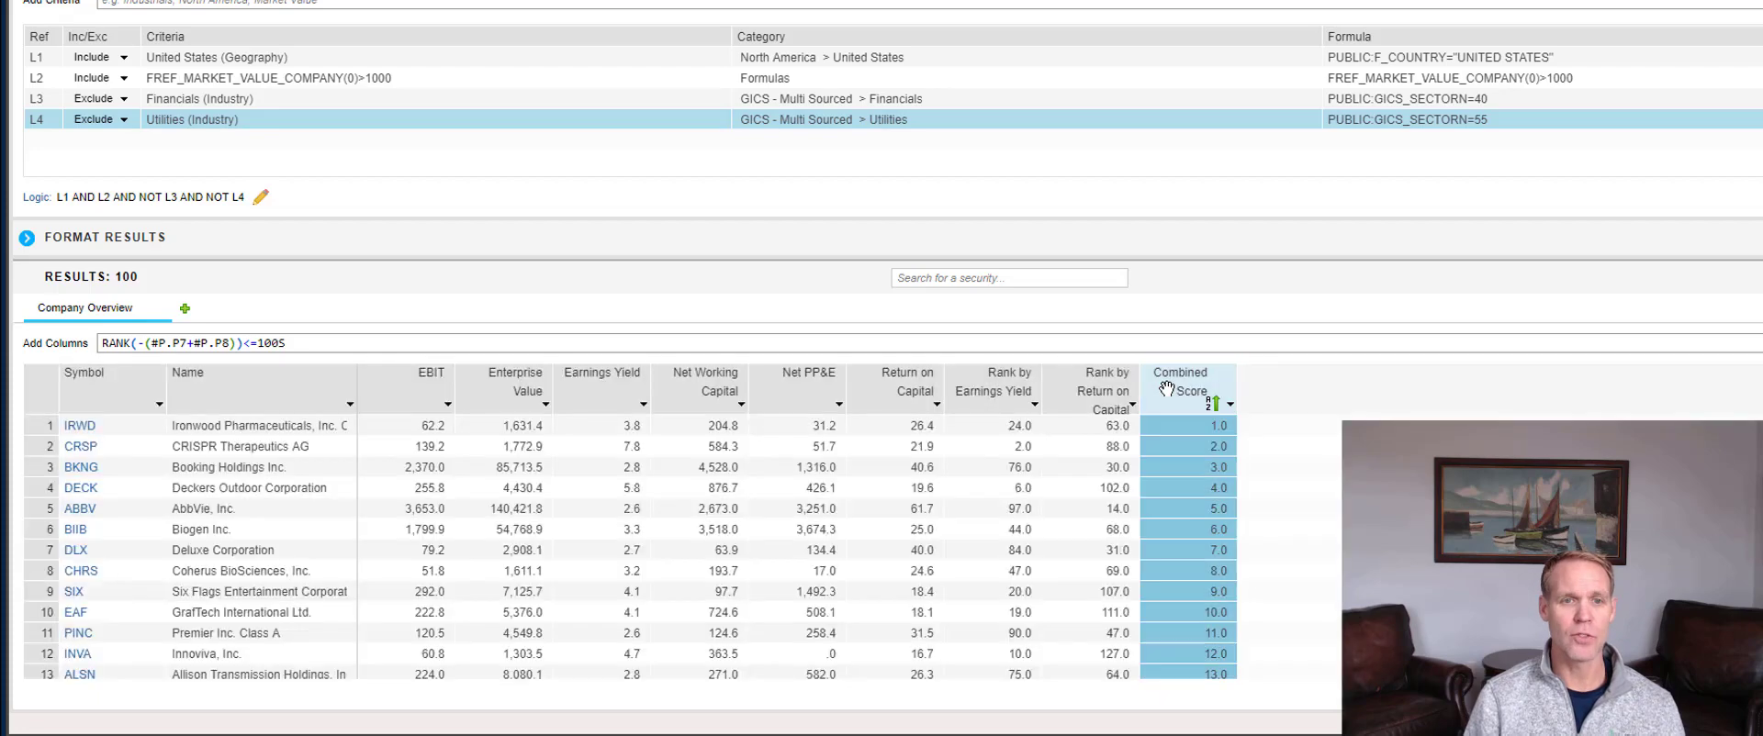